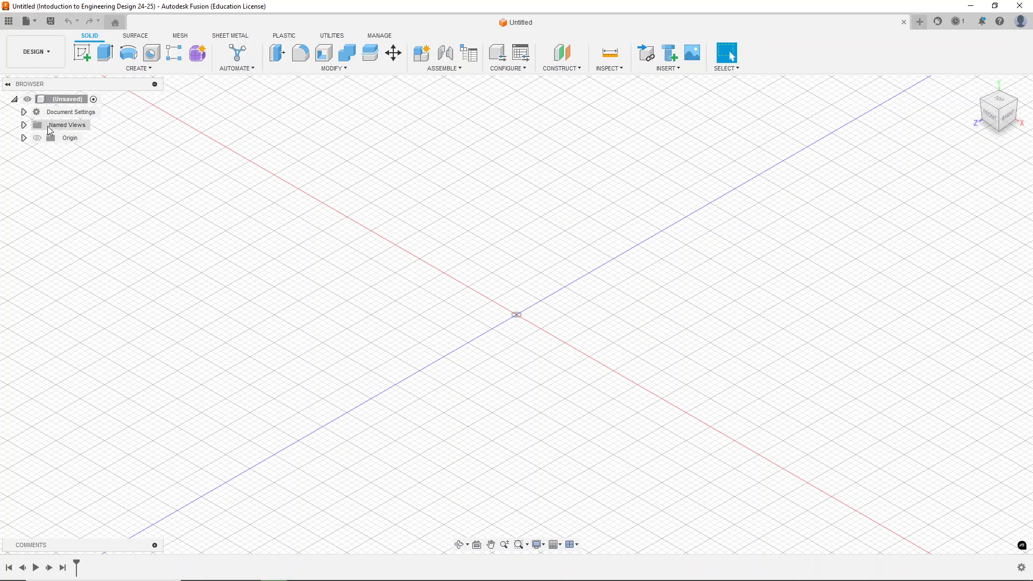
# Save the untitled design as 1.3.4 in the suggested project folder.
pyautogui.click(51, 22)
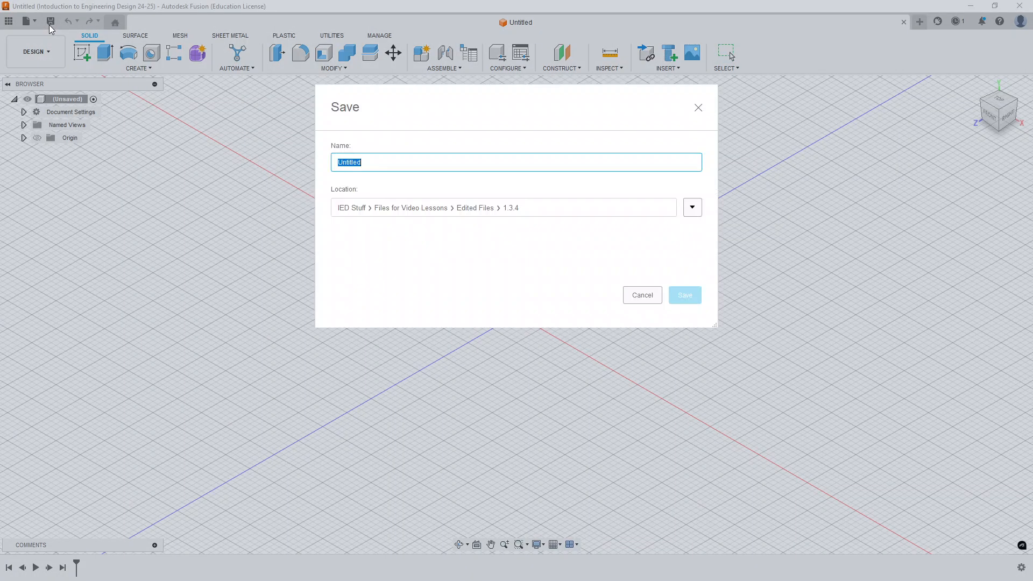
pyautogui.write('1.3.4')
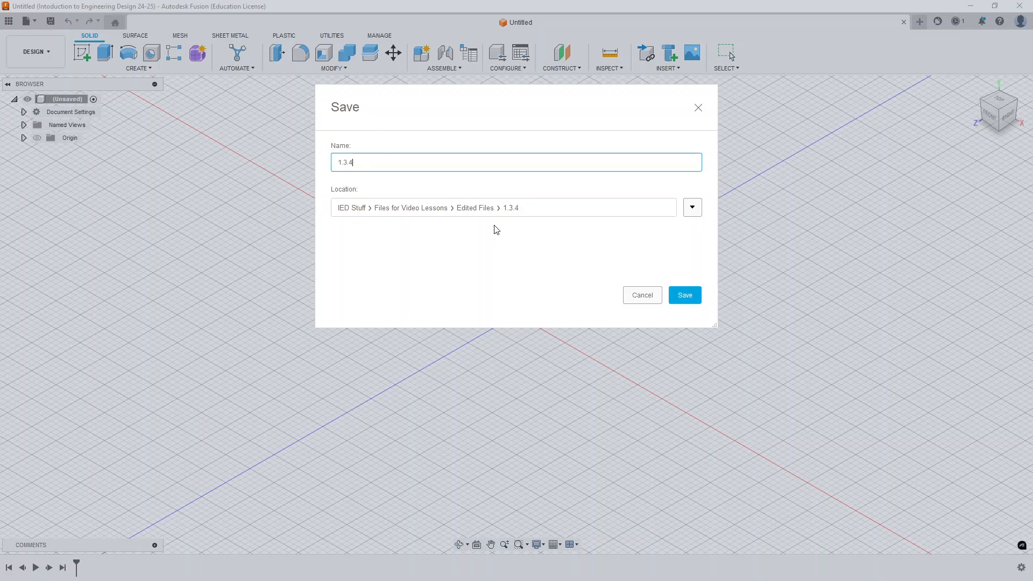
pyautogui.click(687, 295)
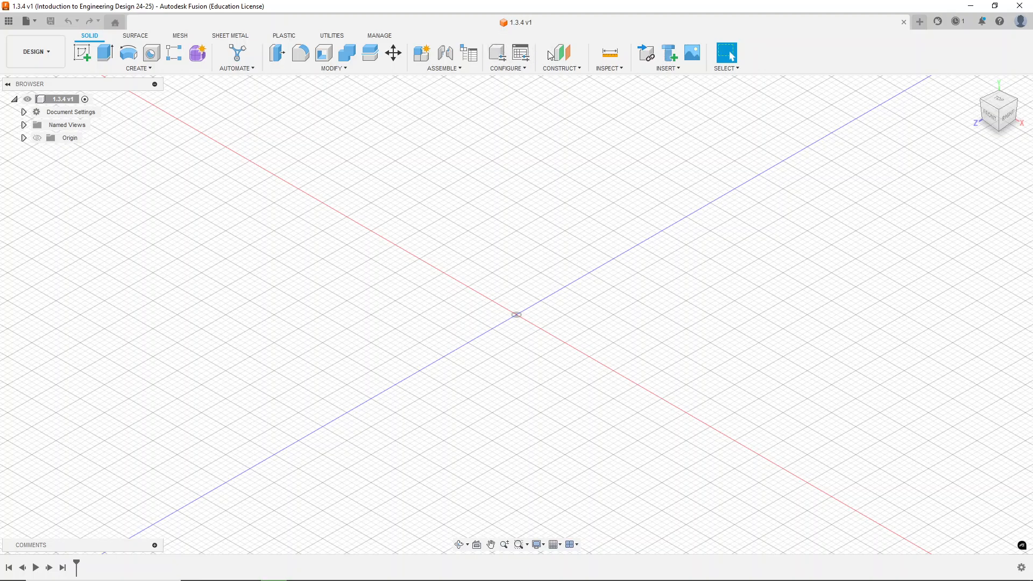
# Start a sketch on the horizontal origin plane and draw a 6 in by 4 in center rectangle at the origin.
pyautogui.click(86, 53)
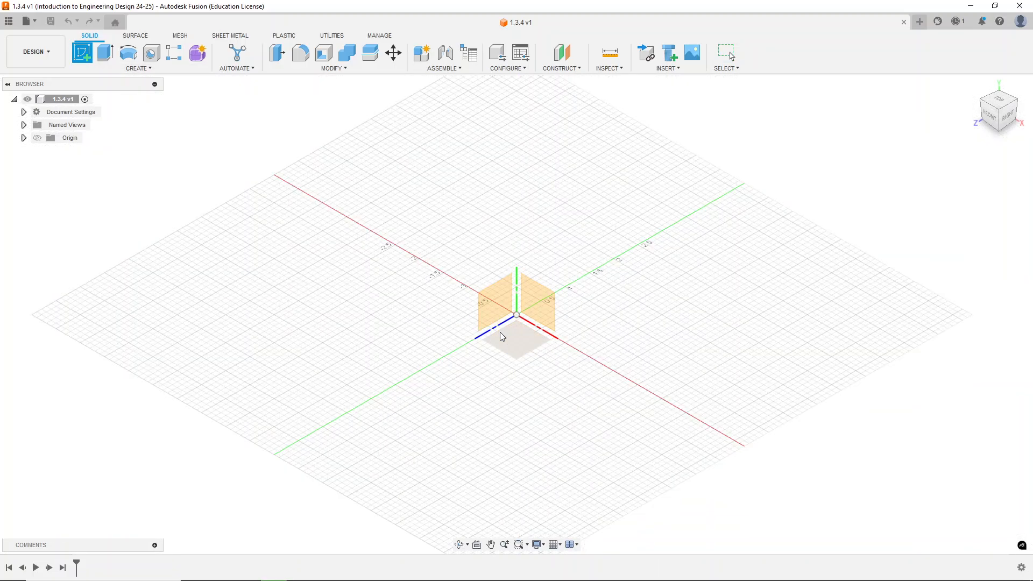
pyautogui.click(516, 343)
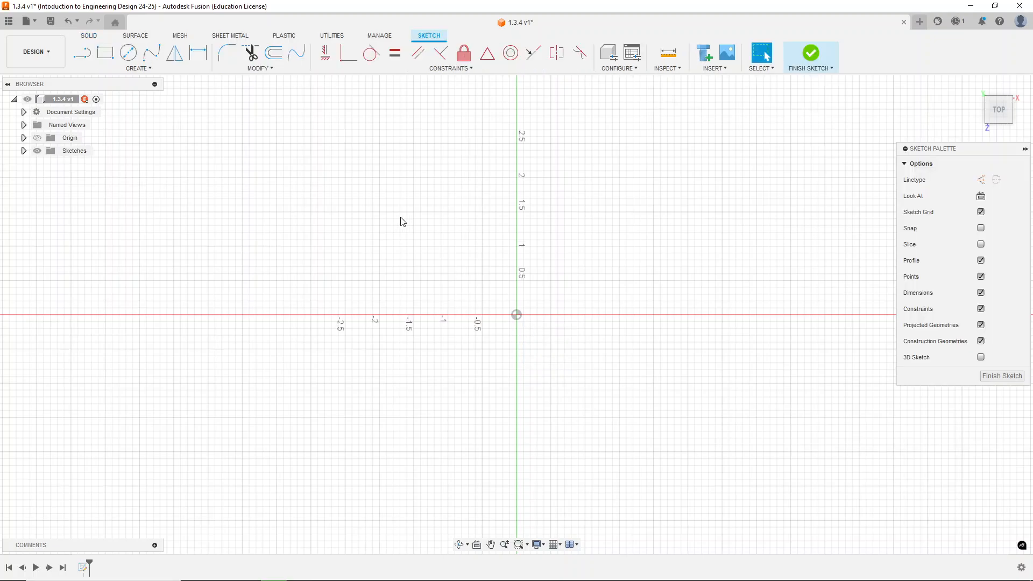
pyautogui.click(102, 60)
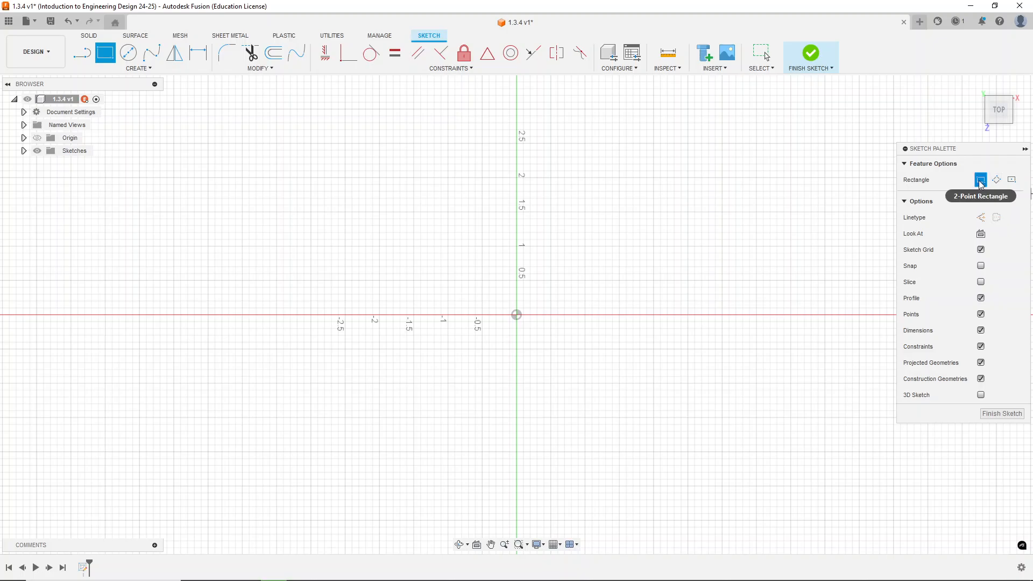
pyautogui.click(1014, 183)
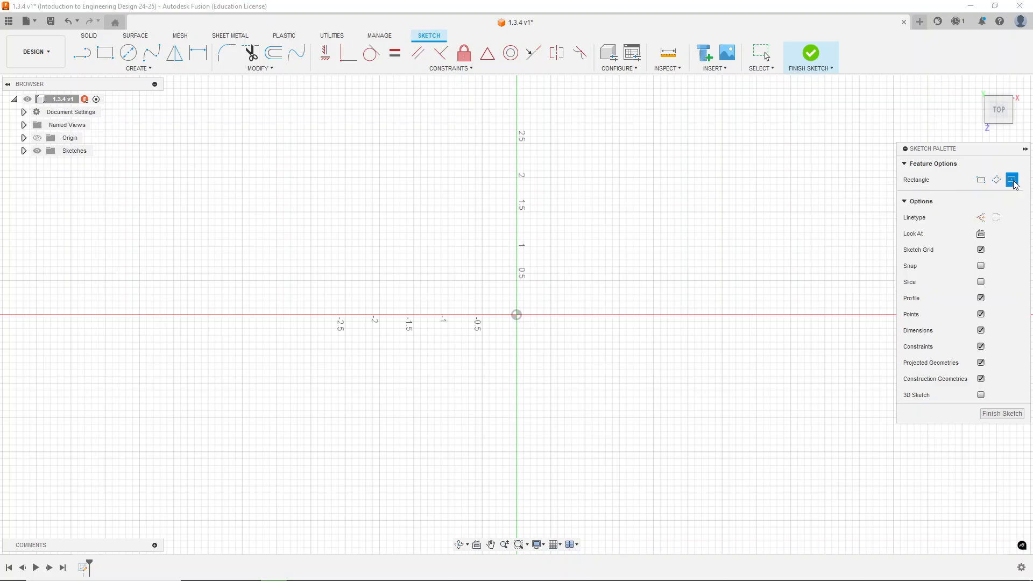
pyautogui.click(517, 315)
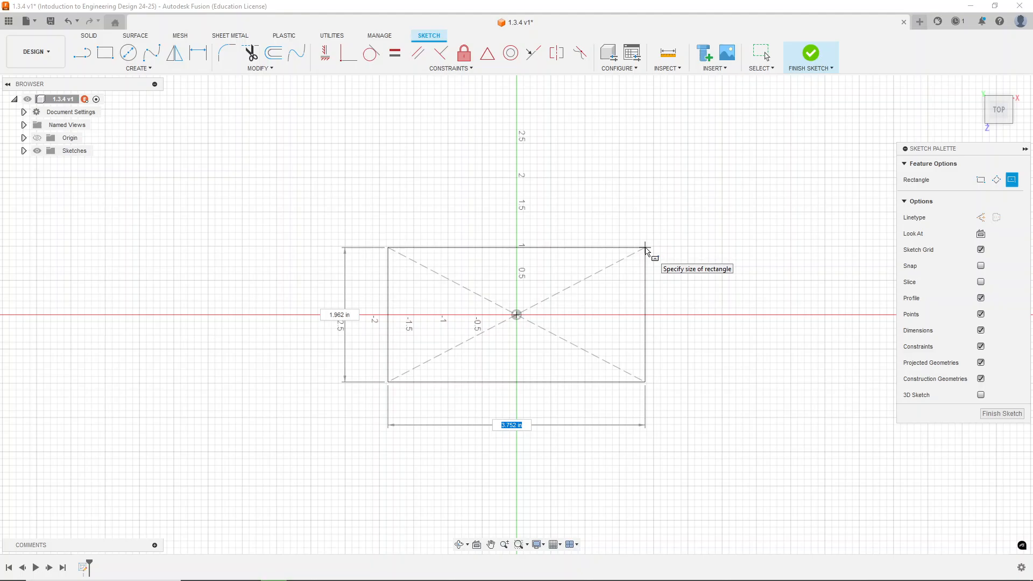
pyautogui.write('6')
pyautogui.press('Tab')
pyautogui.write('4')
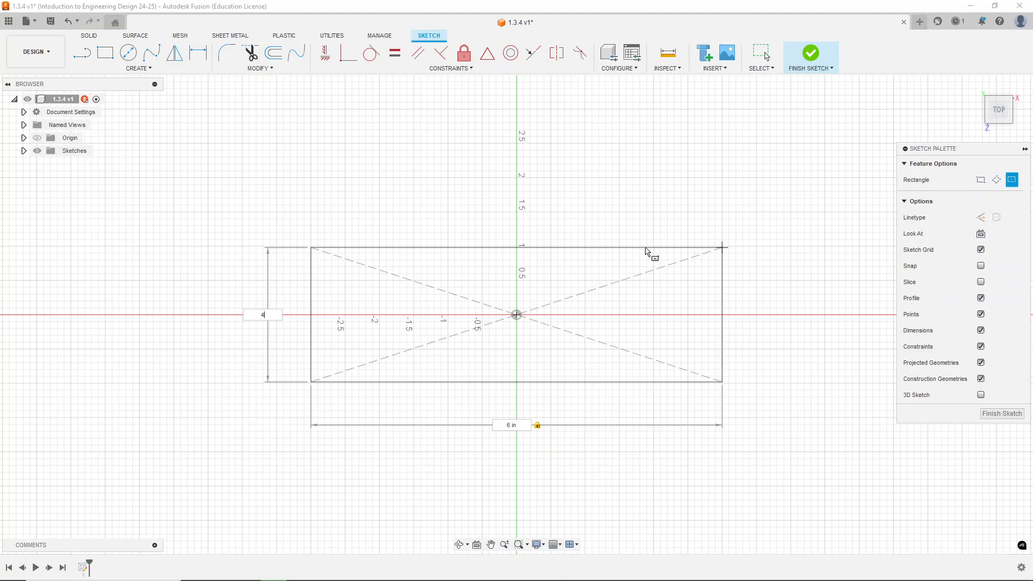
pyautogui.press('Return')
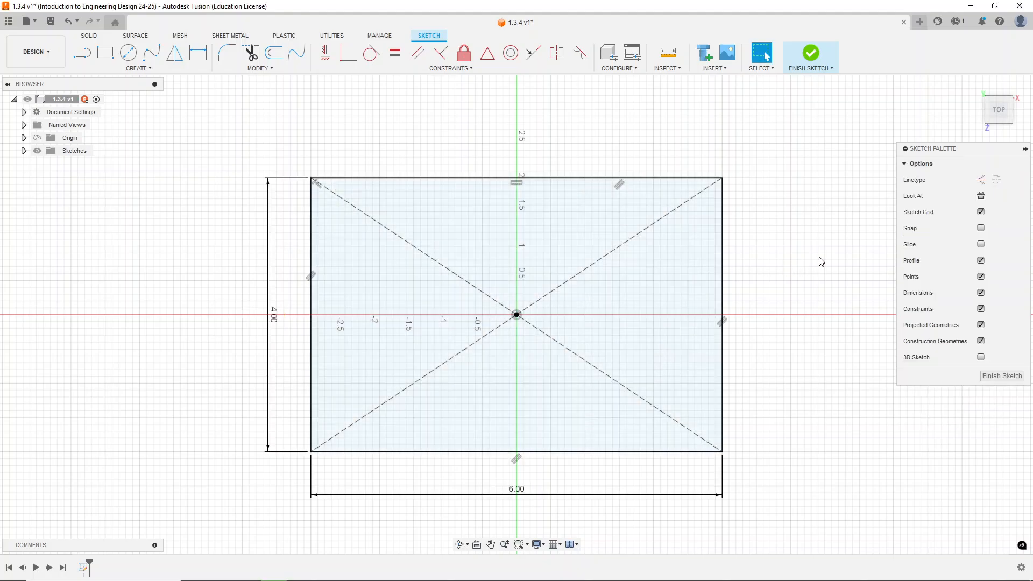
# Draw a five-sided circumscribed polygon with a 0.35 in radius inside the rectangle, near its upper edge and slightly left of centre.
pyautogui.moveTo(819, 261)
pyautogui.keyDown('shift'); pyautogui.mouseDown(button='middle')
pyautogui.moveTo(807, 242)
pyautogui.moveTo(547, 223)
pyautogui.mouseUp(button='middle'); pyautogui.keyUp('shift')
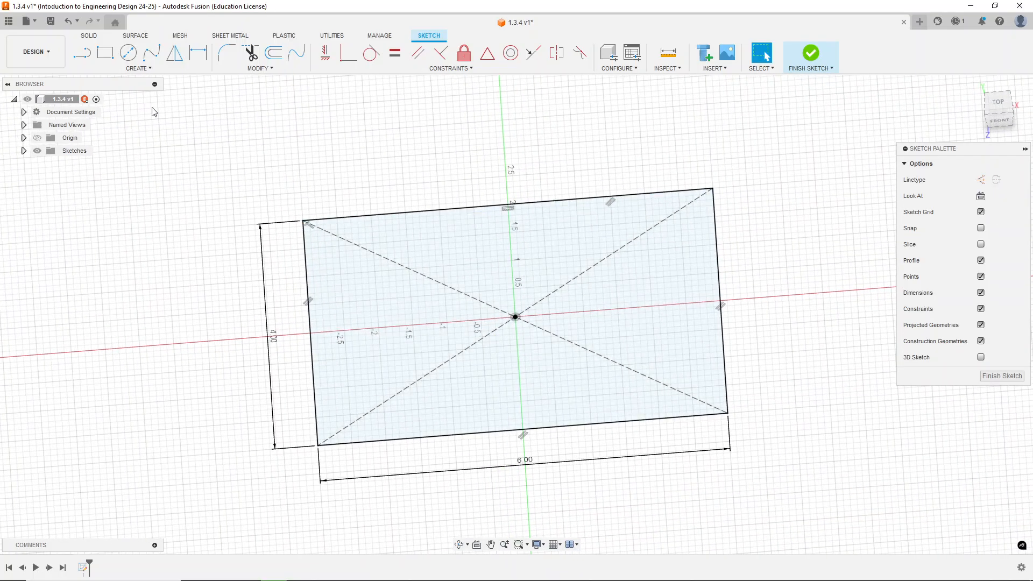
pyautogui.click(144, 69)
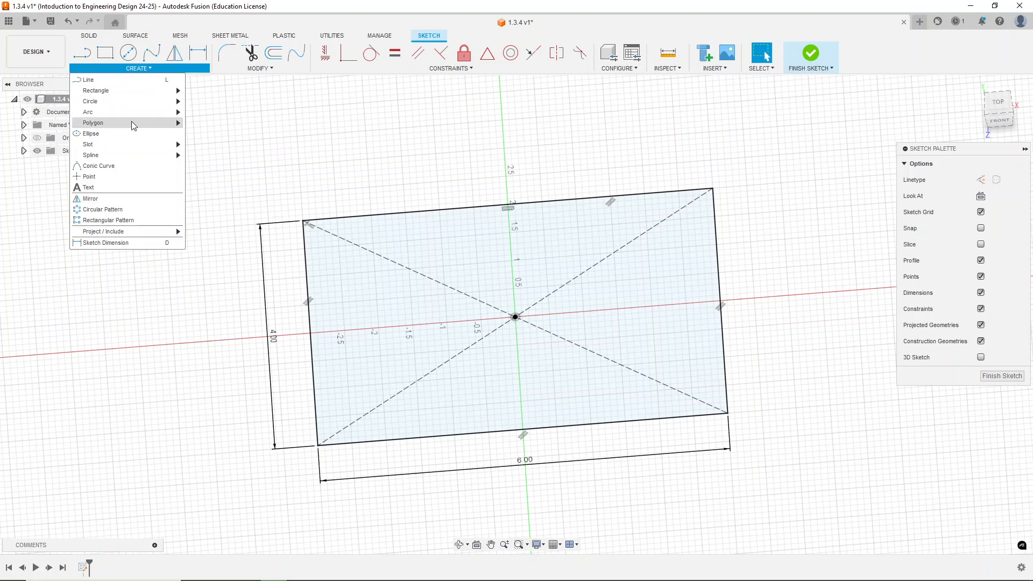
pyautogui.moveTo(134, 125)
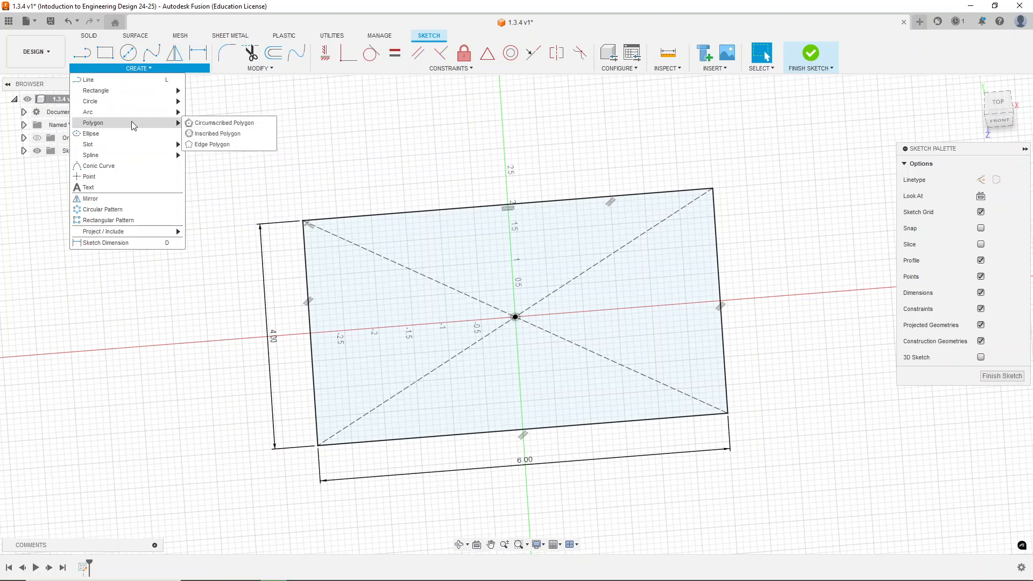
pyautogui.click(223, 128)
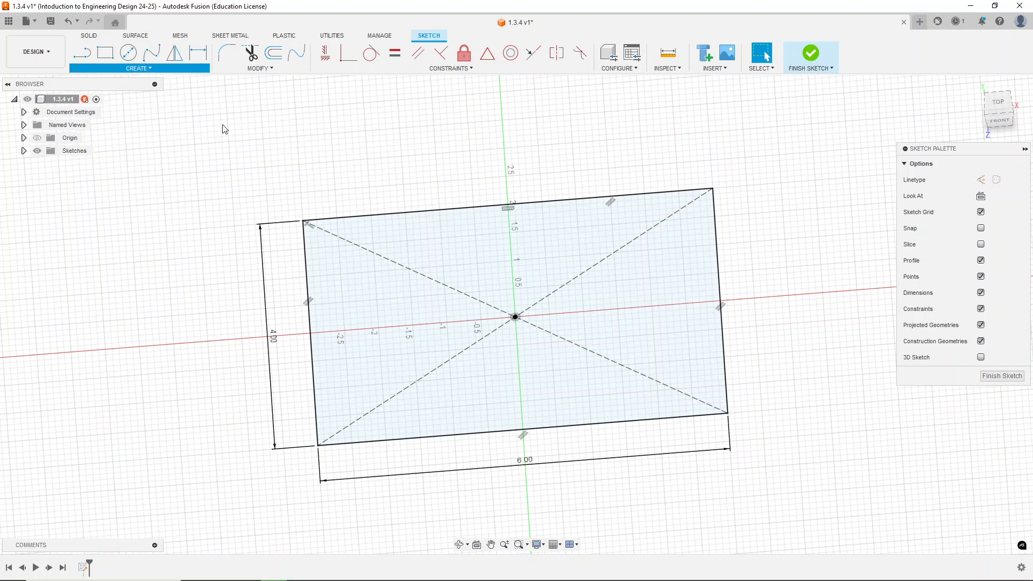
pyautogui.click(459, 239)
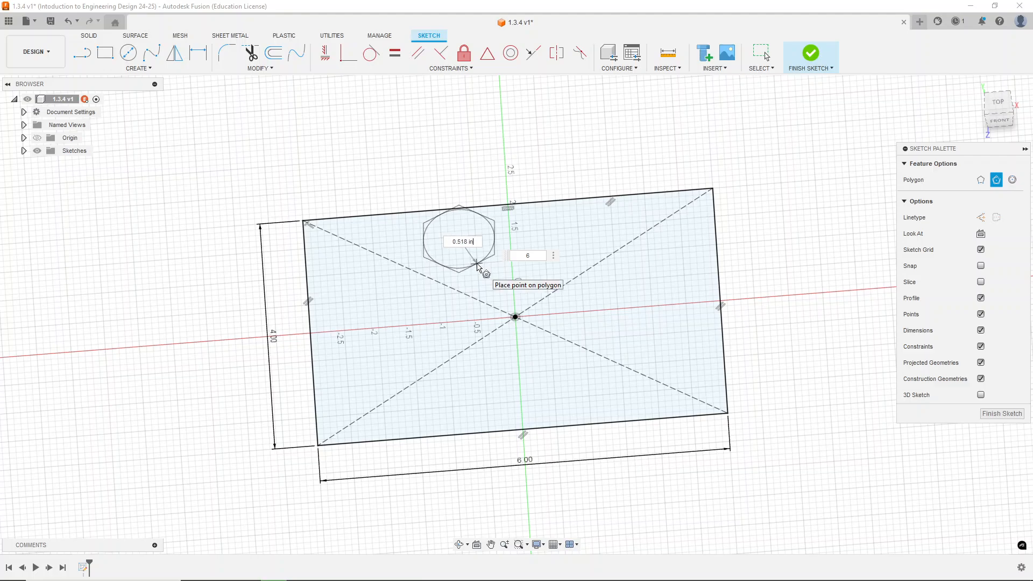
pyautogui.press('Tab')
pyautogui.press('Tab')
pyautogui.press('Tab')
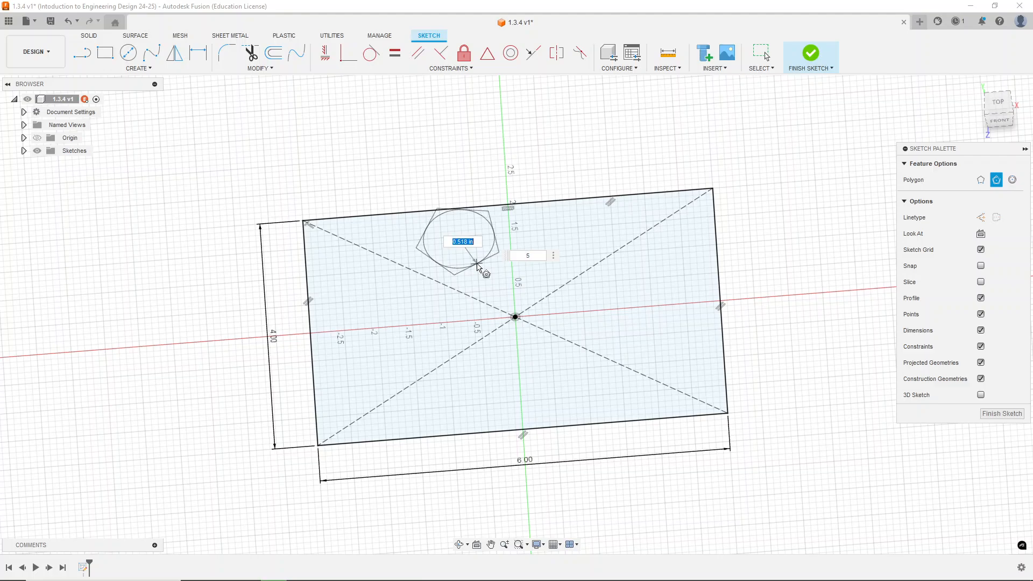
pyautogui.press('Tab')
pyautogui.press('Tab')
pyautogui.press('Tab')
pyautogui.press('Tab')
pyautogui.press('Tab')
pyautogui.write('.35')
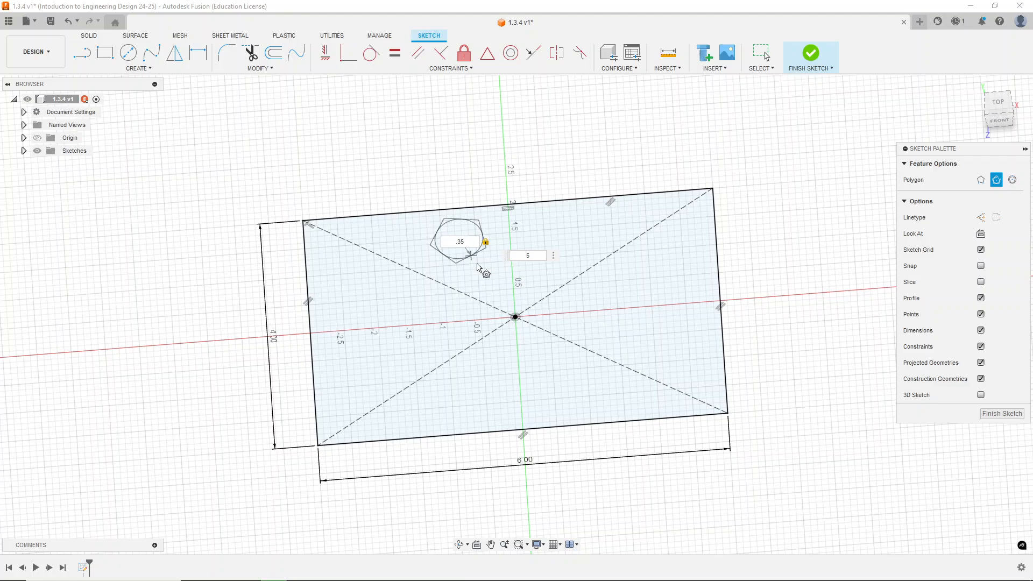
pyautogui.press('Return')
pyautogui.press('Escape')
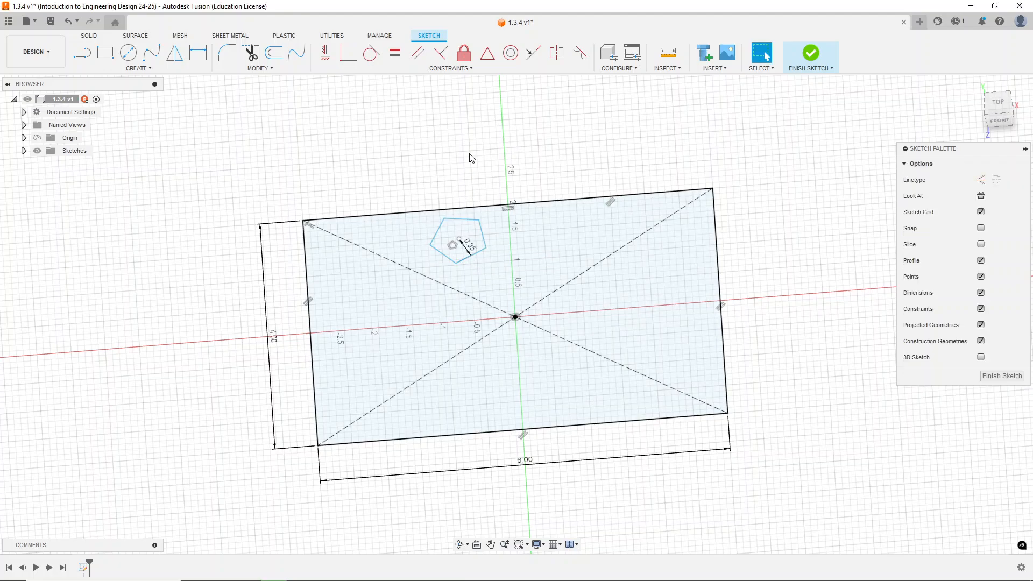
# Draw a six-sided inscribed polygon with a 0.25 in radius near the rectangle's upper-right corner.
pyautogui.scroll(3, 482, 215)
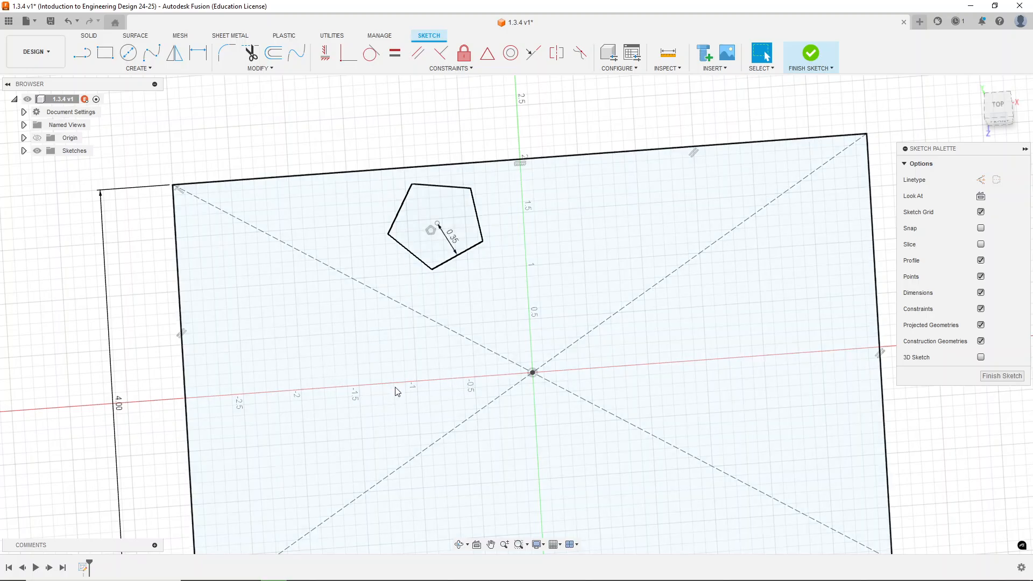
pyautogui.doubleClick(482, 228)
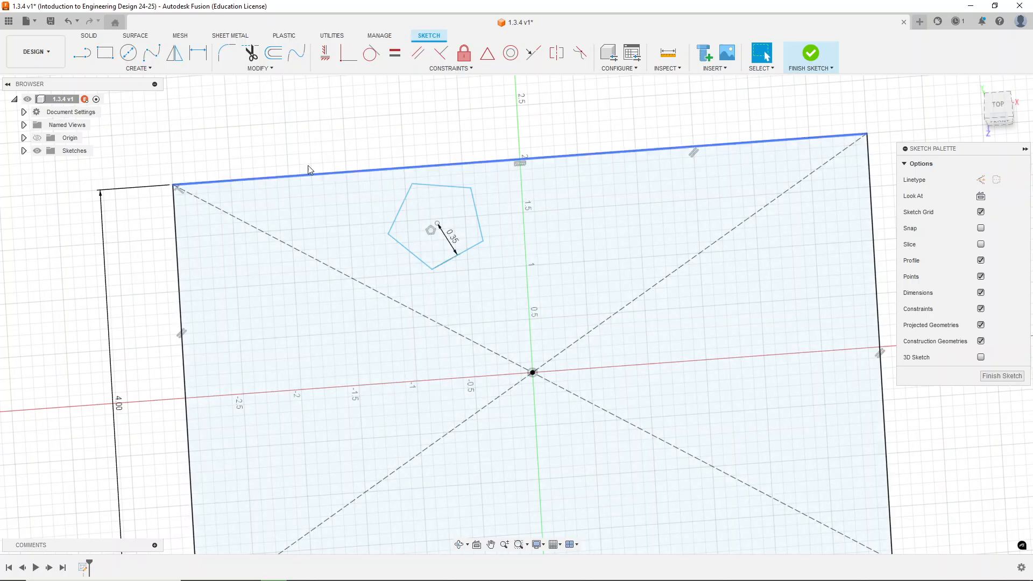
pyautogui.click(139, 68)
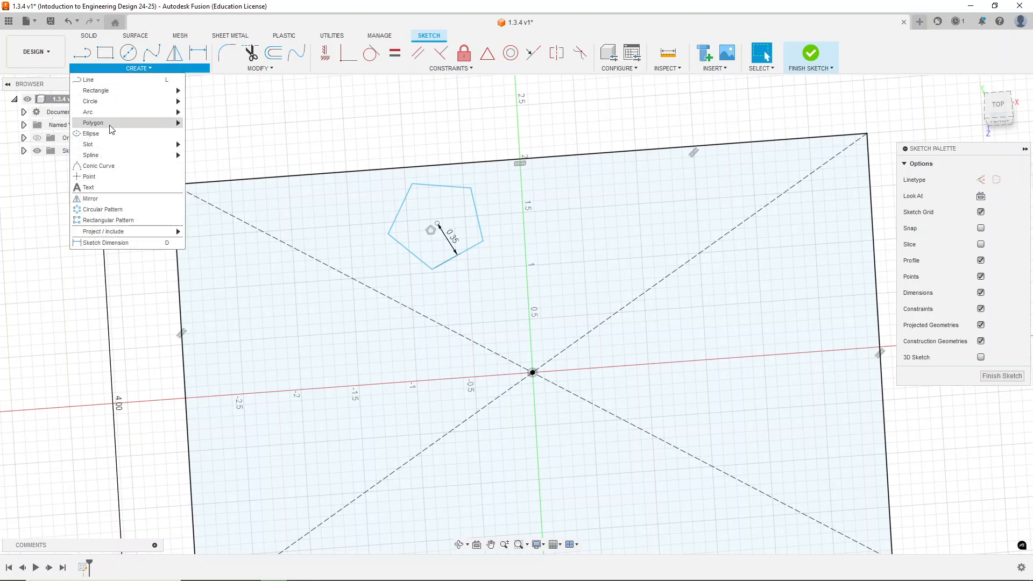
pyautogui.moveTo(108, 123)
pyautogui.click(221, 134)
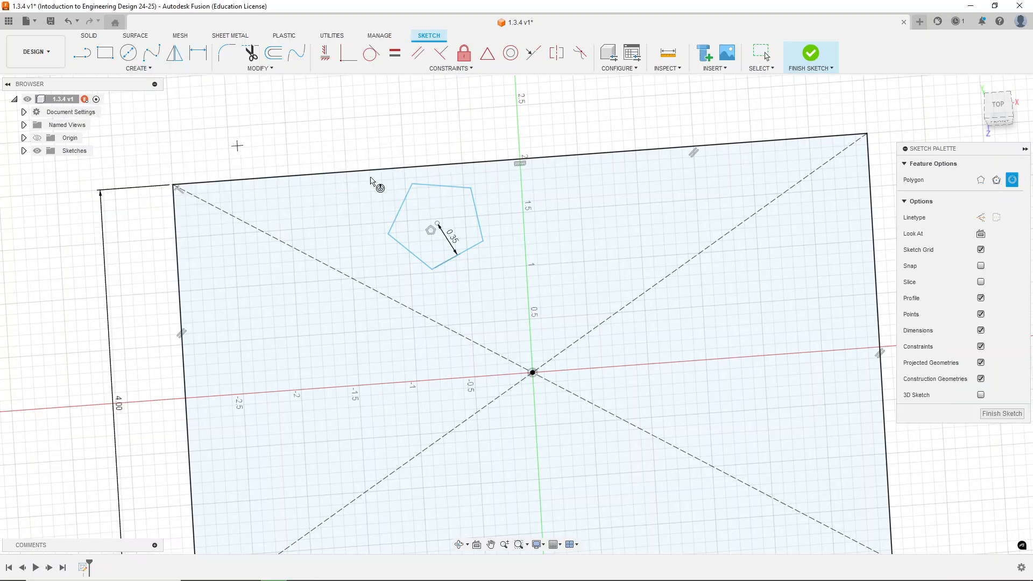
pyautogui.click(740, 183)
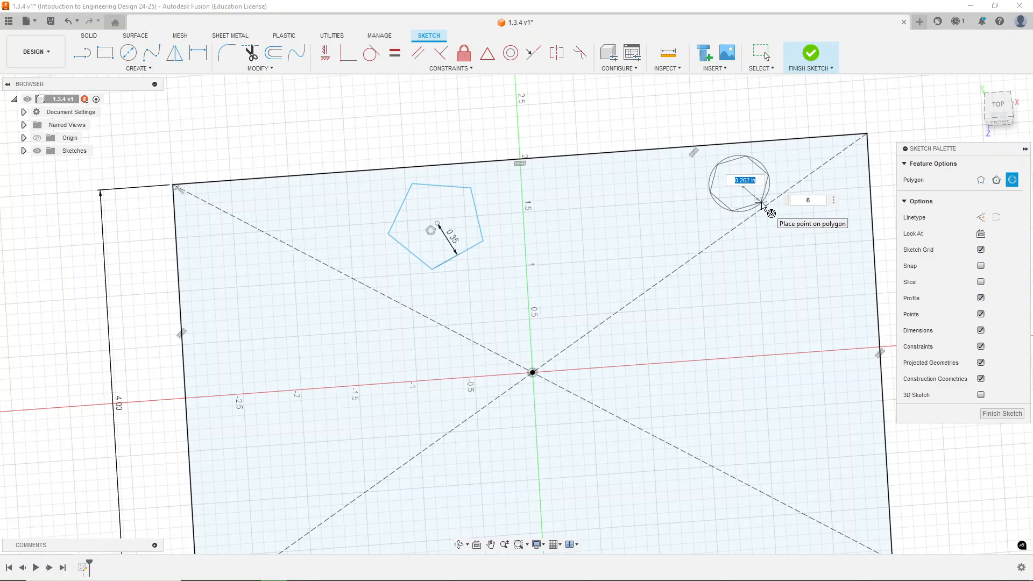
pyautogui.write('.25')
pyautogui.press('Tab')
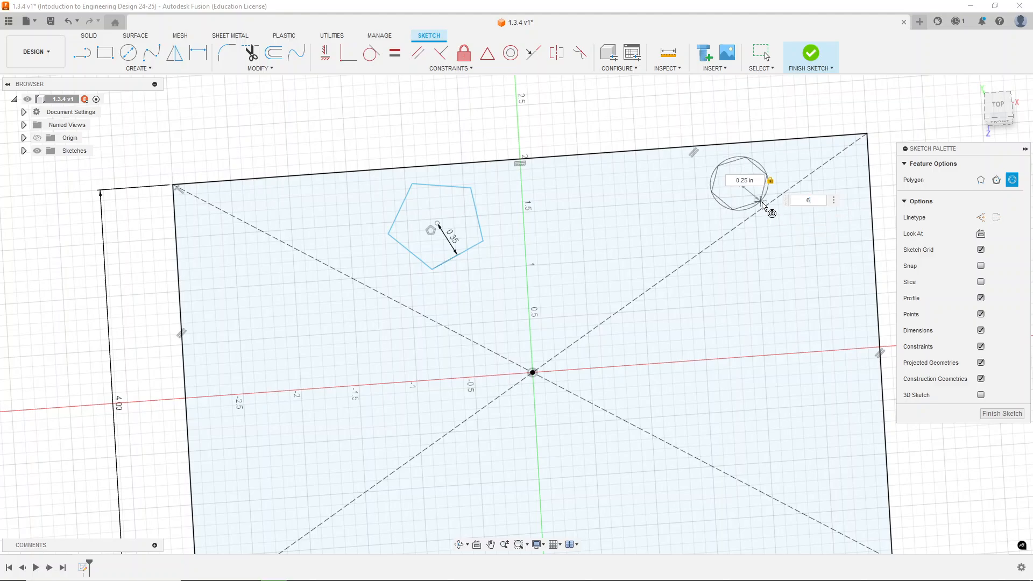
pyautogui.press('Return')
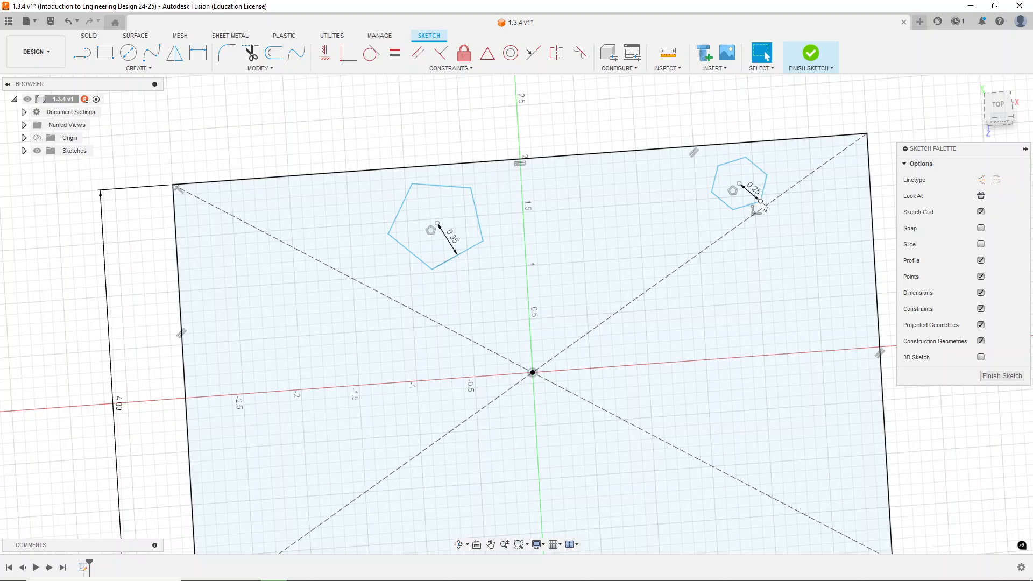
# Draw a three-sided edge polygon with a 1.25 in side in the lower-right part of the rectangle.
pyautogui.scroll(-2, 497, 124)
pyautogui.scroll(2, 704, 413)
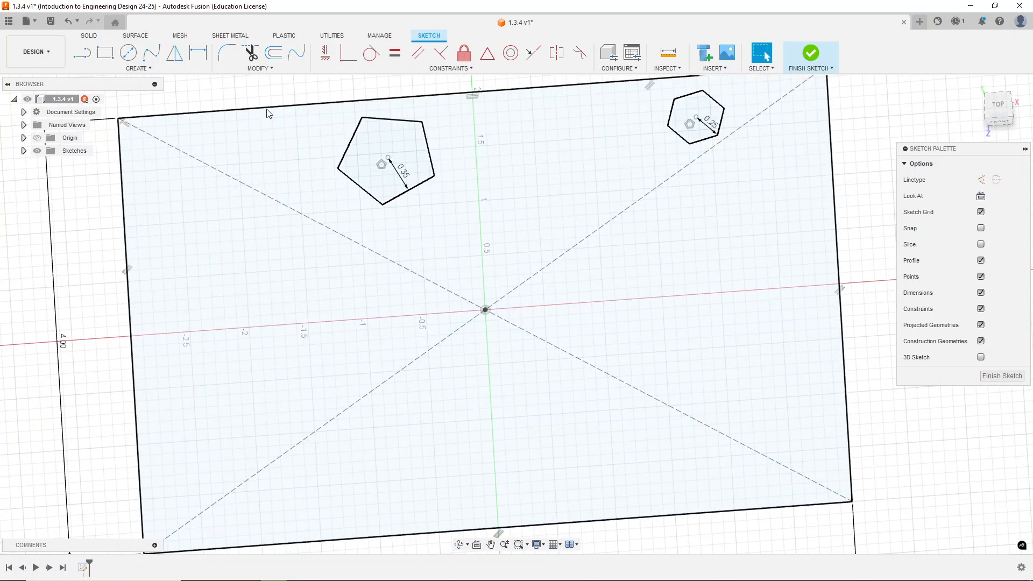
pyautogui.click(139, 68)
pyautogui.moveTo(167, 127)
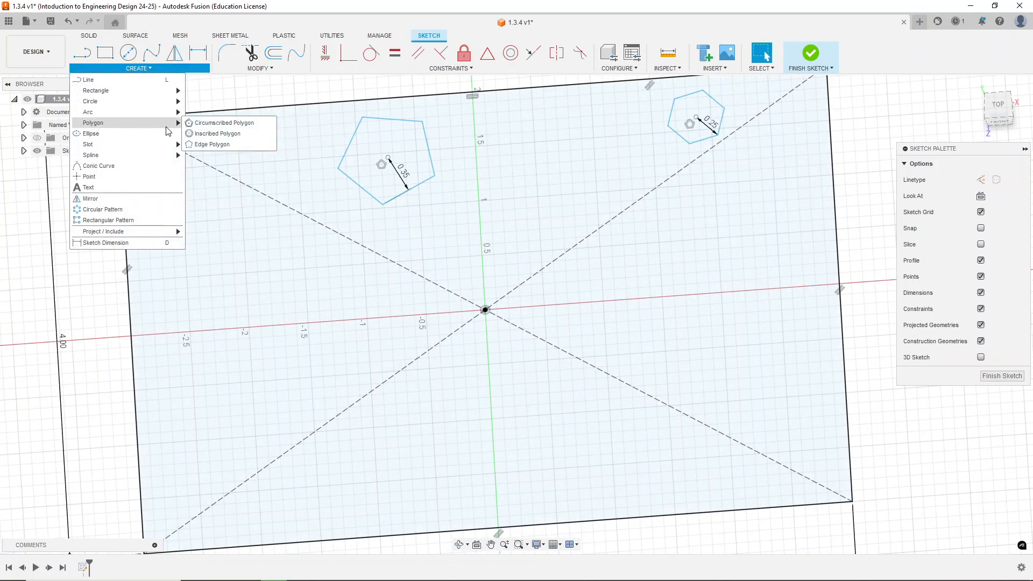
pyautogui.click(213, 145)
pyautogui.click(671, 351)
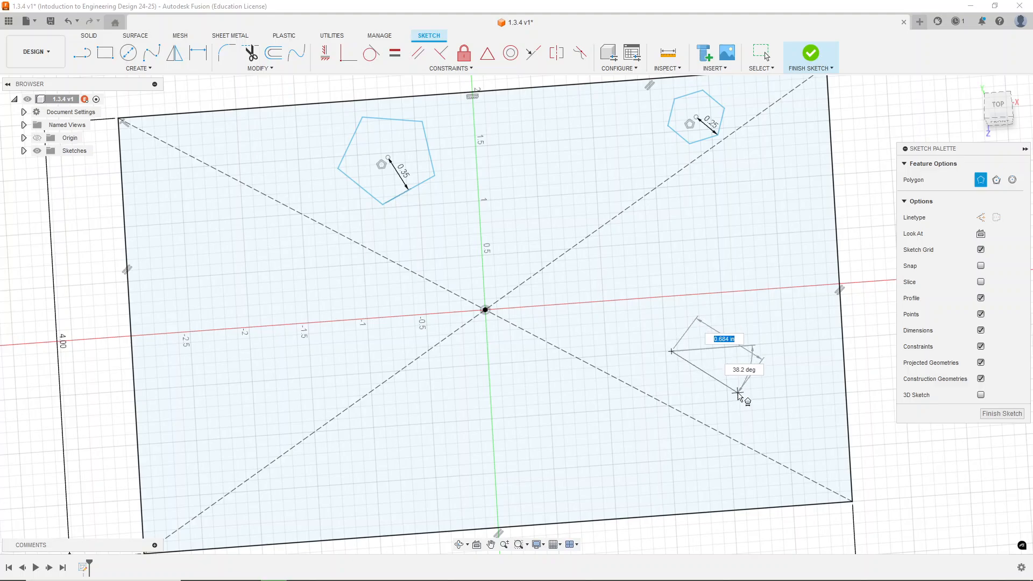
pyautogui.write('1.25')
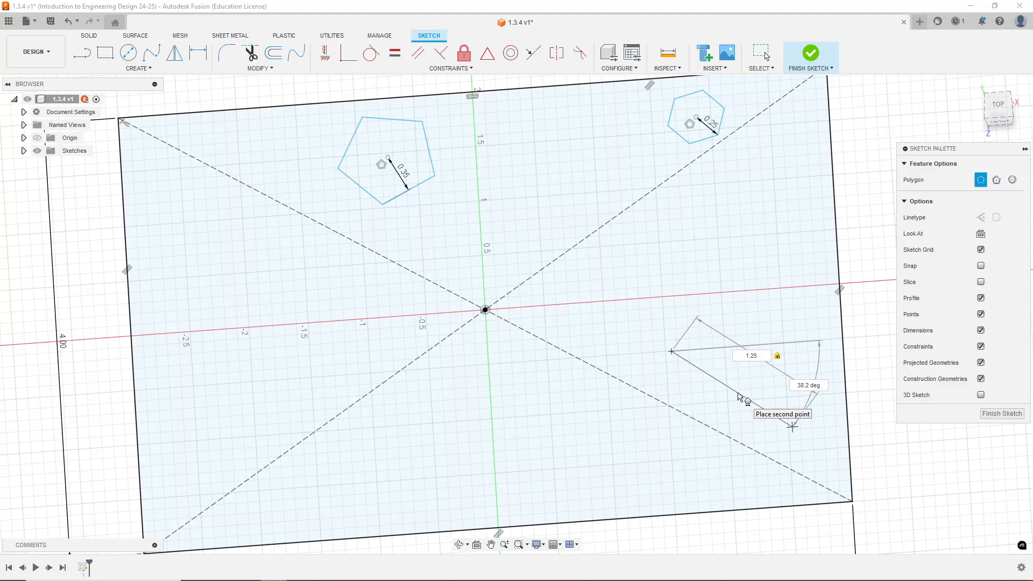
pyautogui.press('Tab')
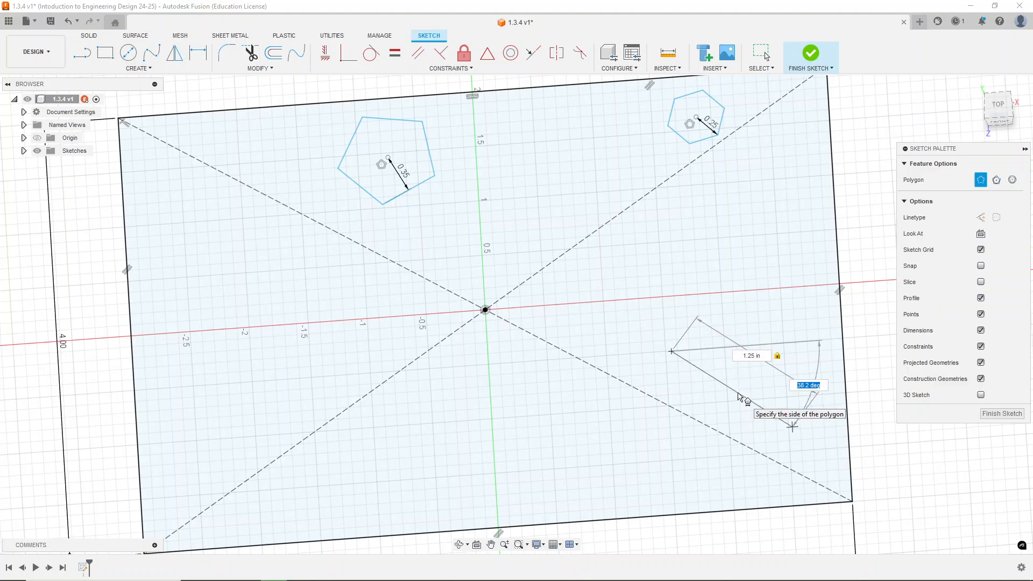
pyautogui.press('Return')
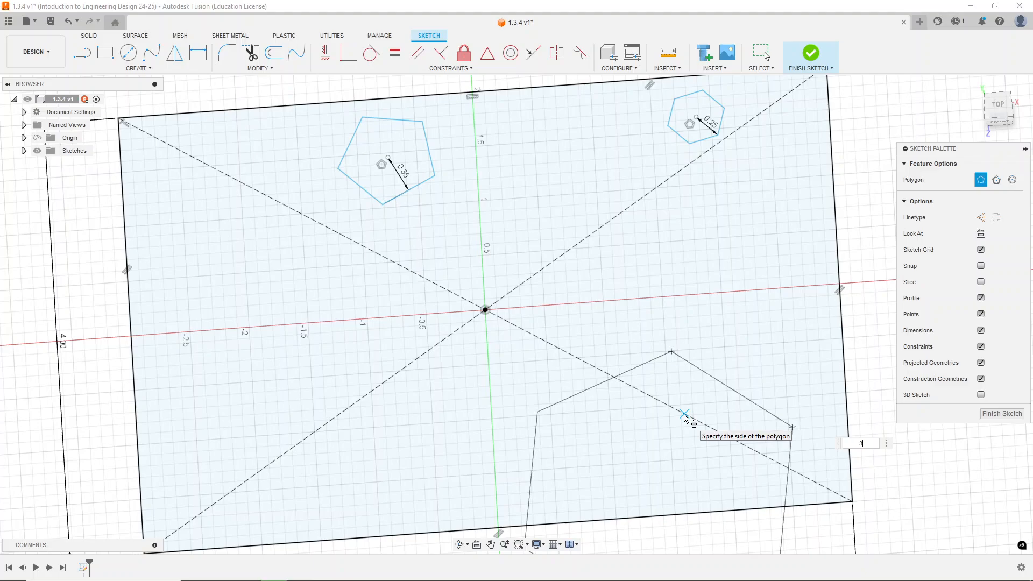
pyautogui.write('3')
pyautogui.click(670, 409)
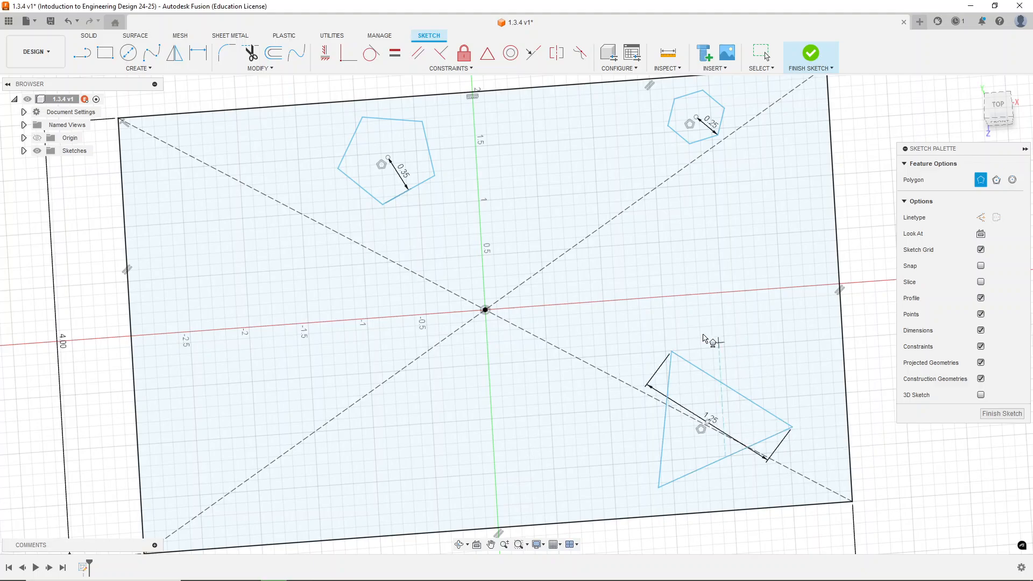
pyautogui.scroll(-1, 689, 325)
pyautogui.scroll(1, 717, 489)
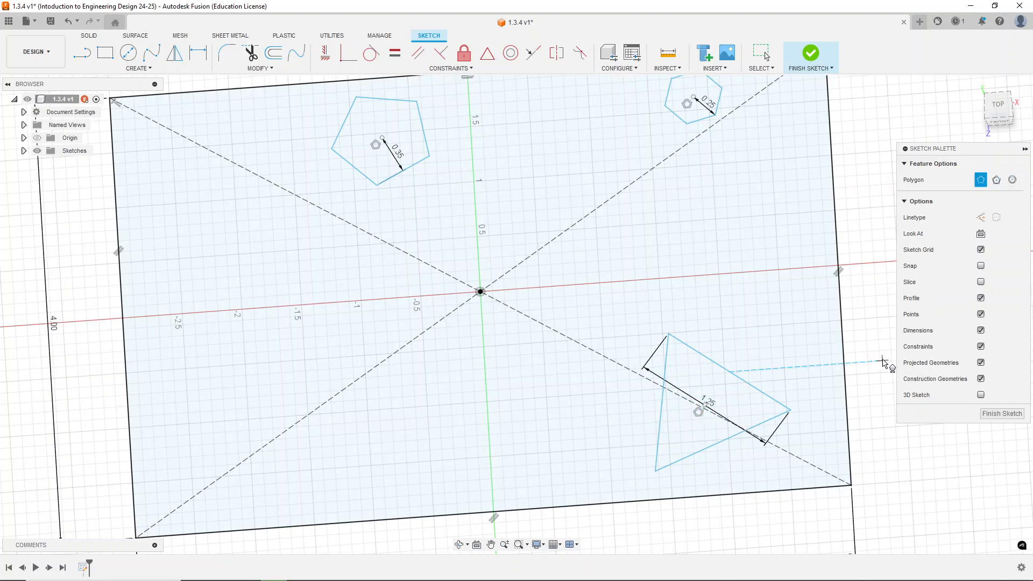
pyautogui.scroll(-1, 651, 352)
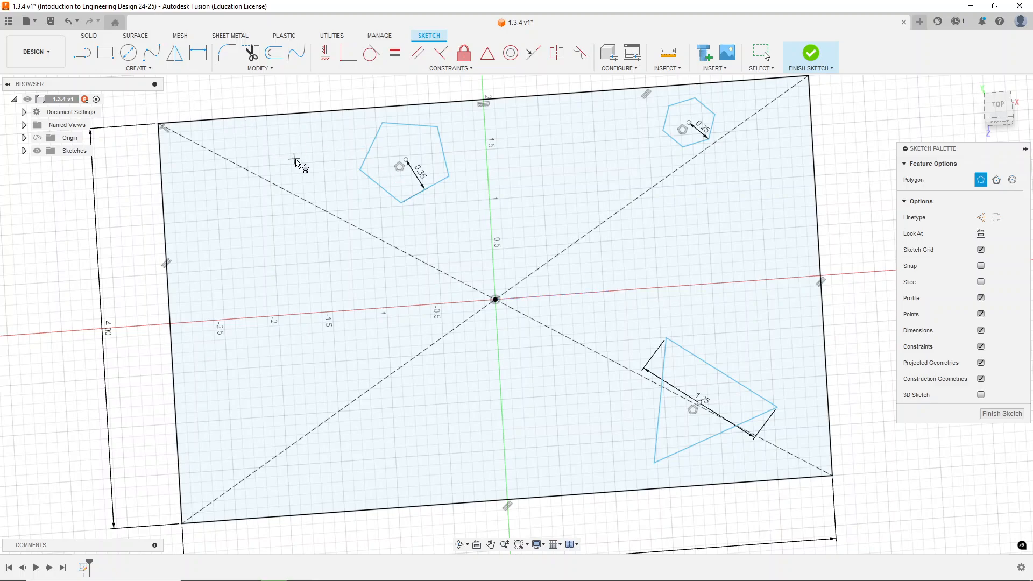
pyautogui.click(531, 163)
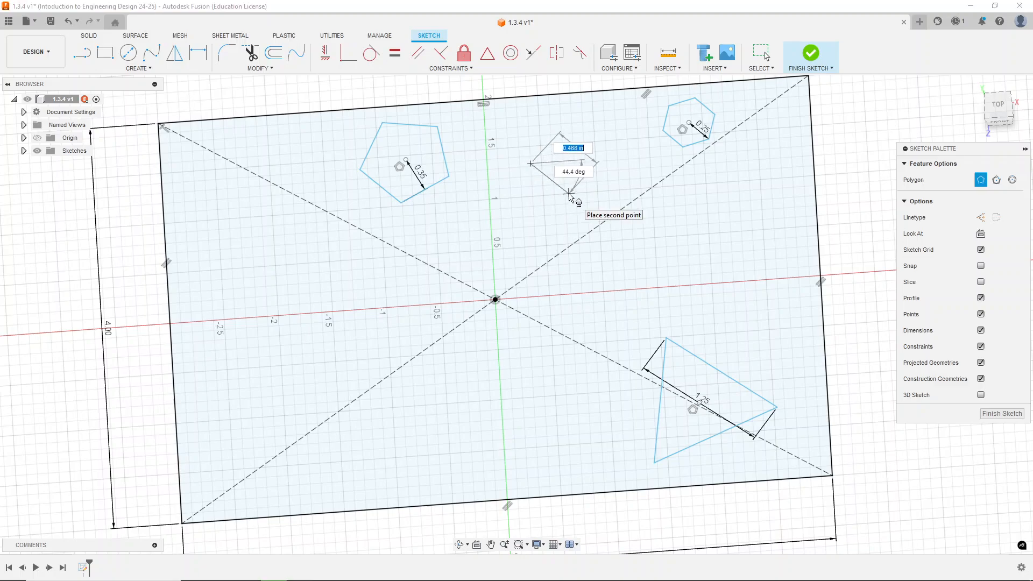
pyautogui.press('Escape')
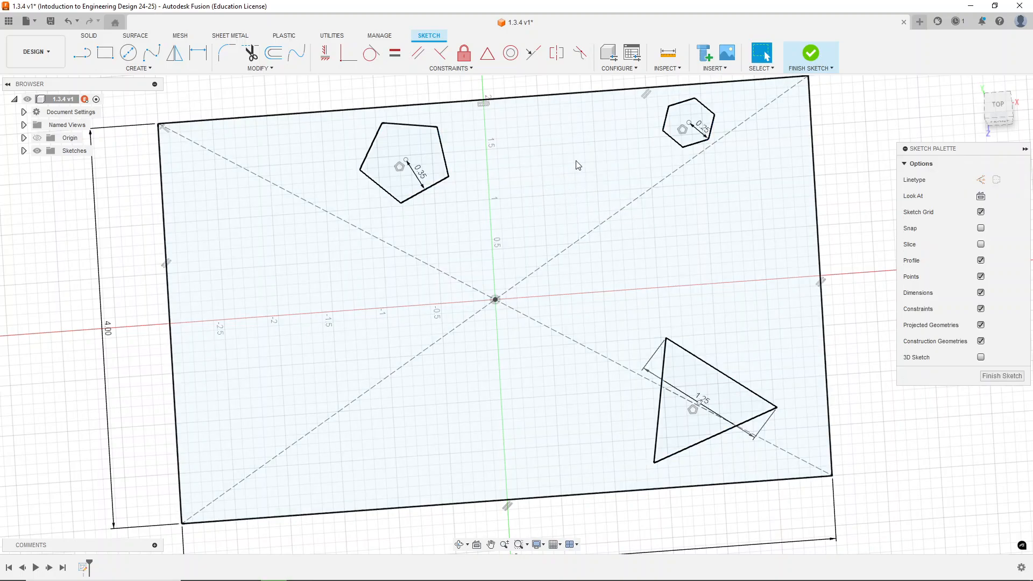
# Align the pentagon's centre vertically with the origin and constrain its lower-right side to be horizontal.
pyautogui.click(457, 68)
pyautogui.click(356, 80)
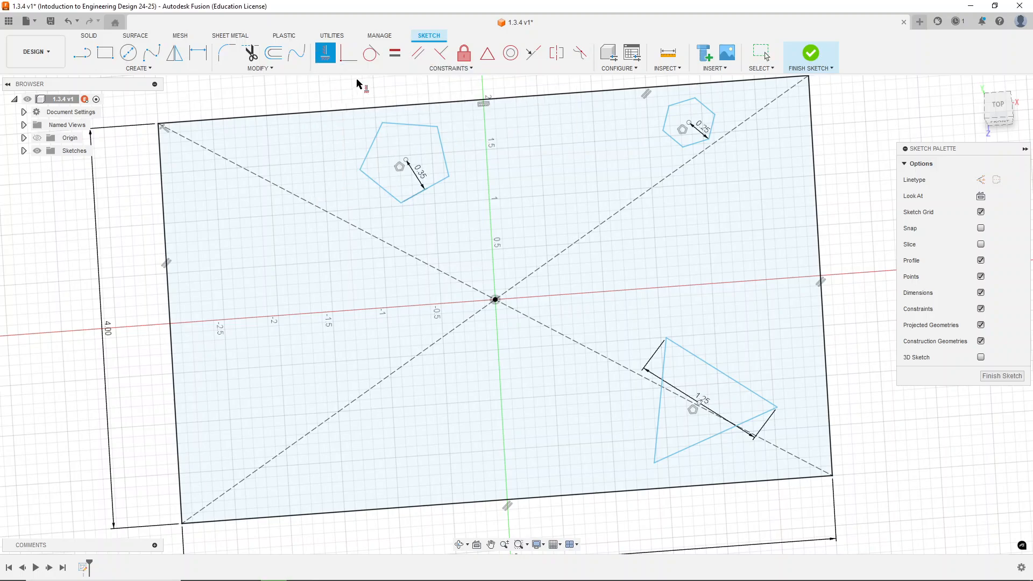
pyautogui.click(405, 159)
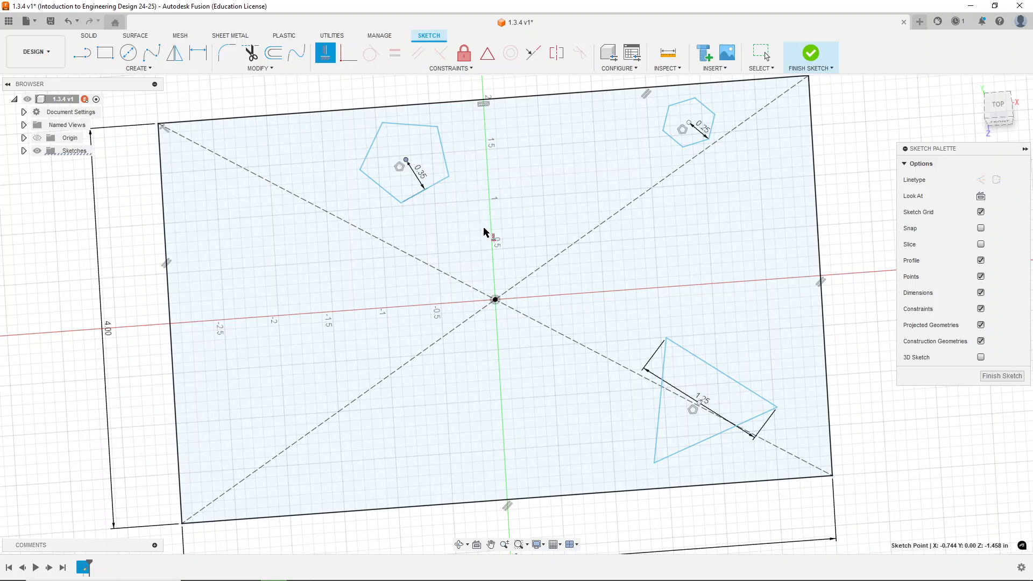
pyautogui.click(496, 300)
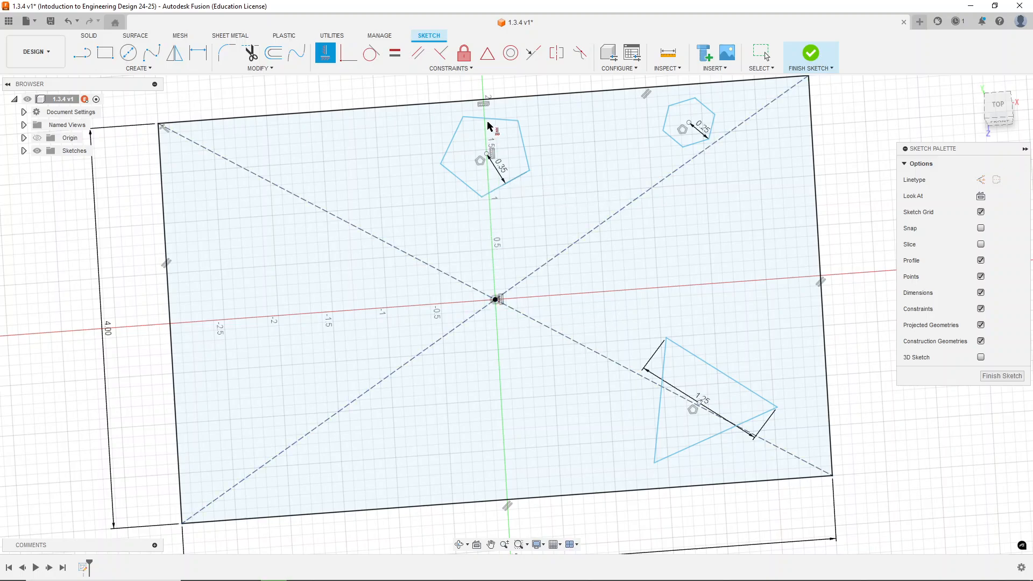
pyautogui.click(422, 61)
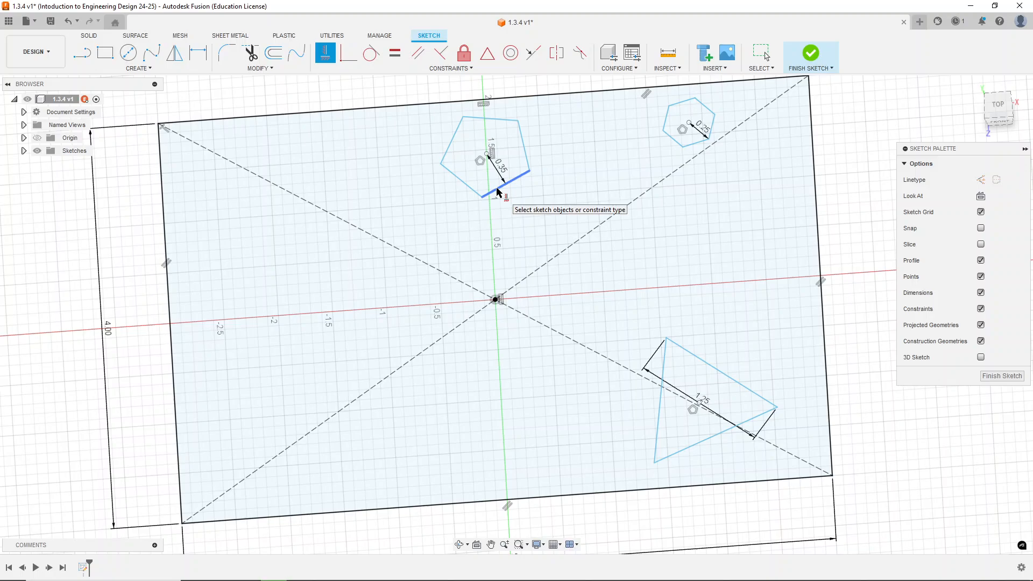
pyautogui.click(498, 192)
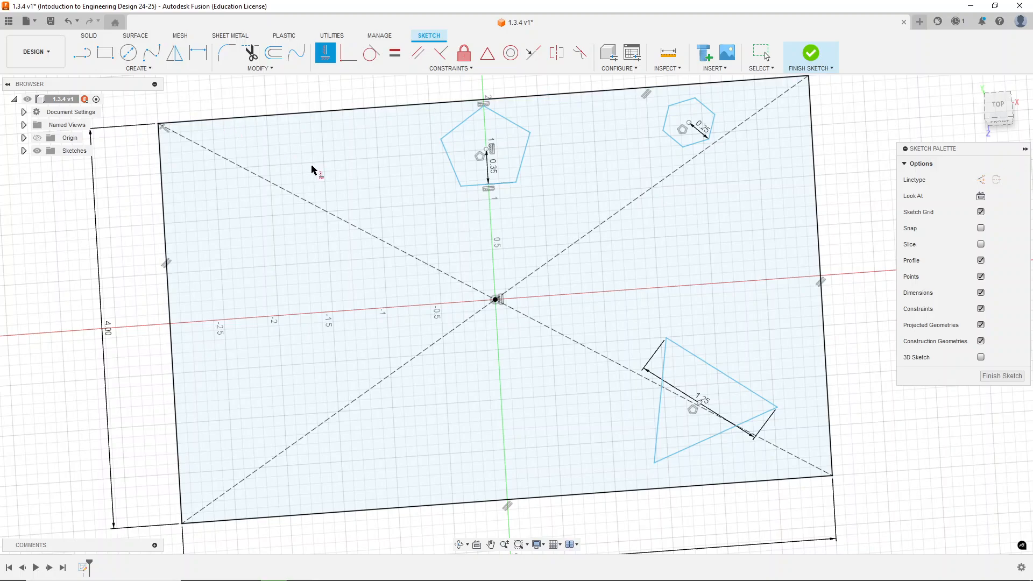
# Dimension the distance from the pentagon's bottom side to the origin and set it to 0.5 in.
pyautogui.press('d')
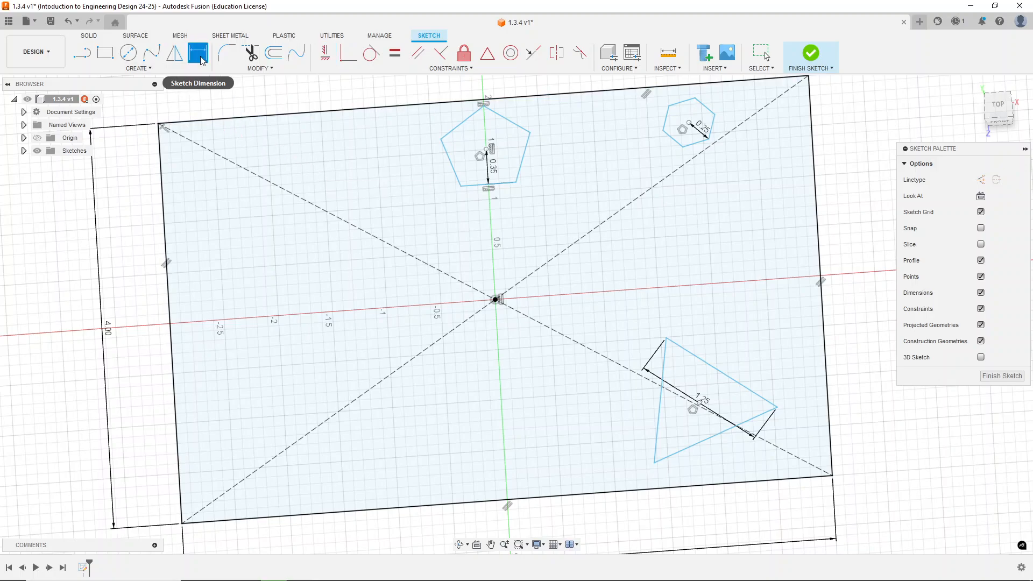
pyautogui.click(476, 187)
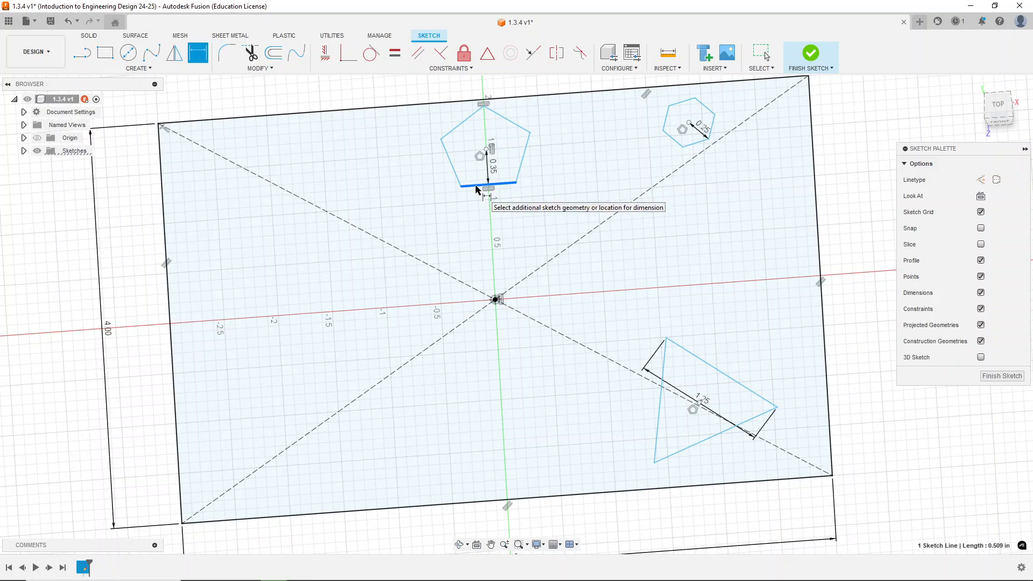
pyautogui.click(495, 301)
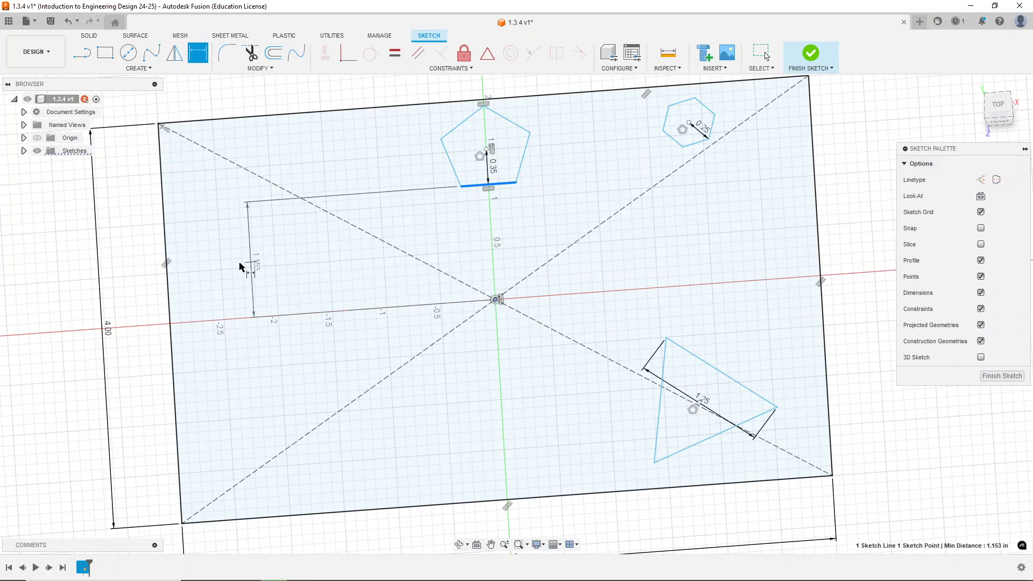
pyautogui.click(135, 271)
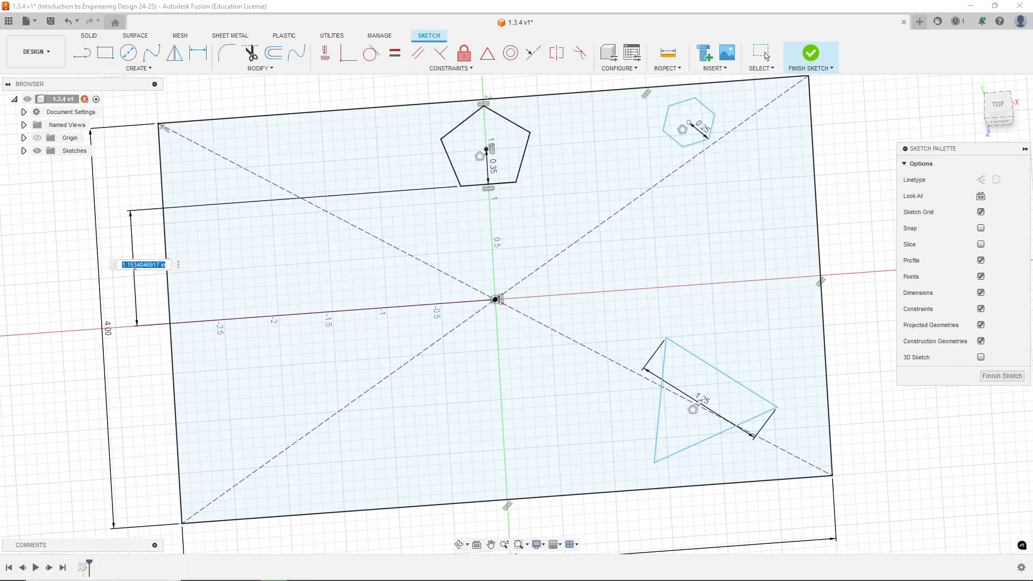
pyautogui.press('BackSpace')
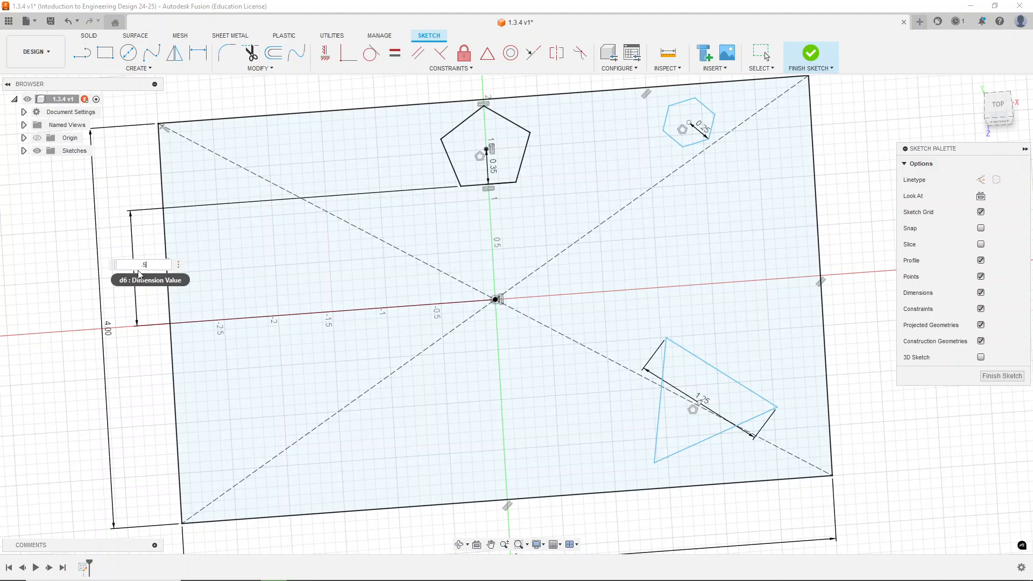
pyautogui.write('.5')
pyautogui.press('Return')
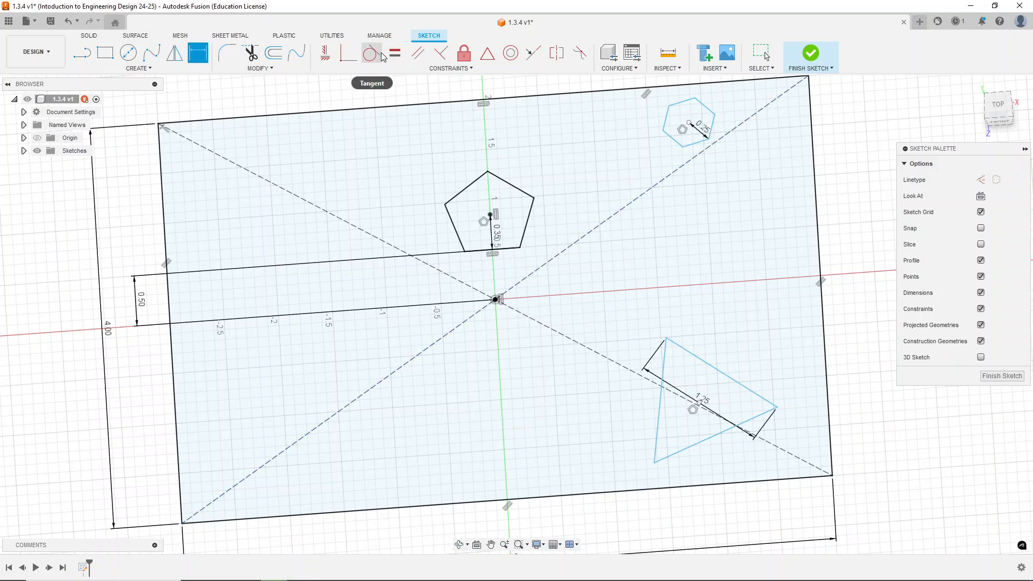
# Make the hexagon's upper side parallel to the rectangle's upper edge and constrain its centre onto the rectangle's diagonal.
pyautogui.click(422, 55)
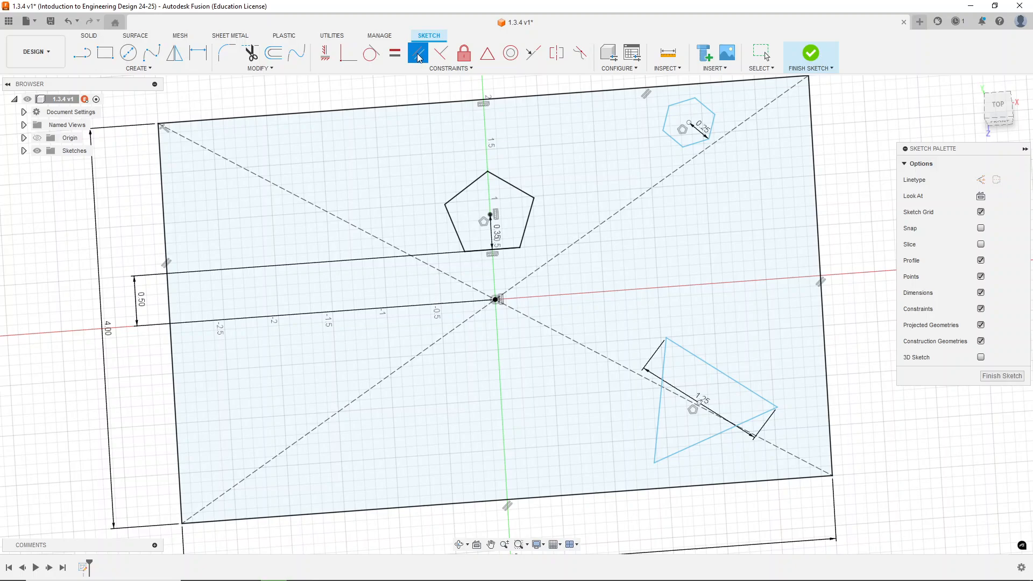
pyautogui.click(680, 103)
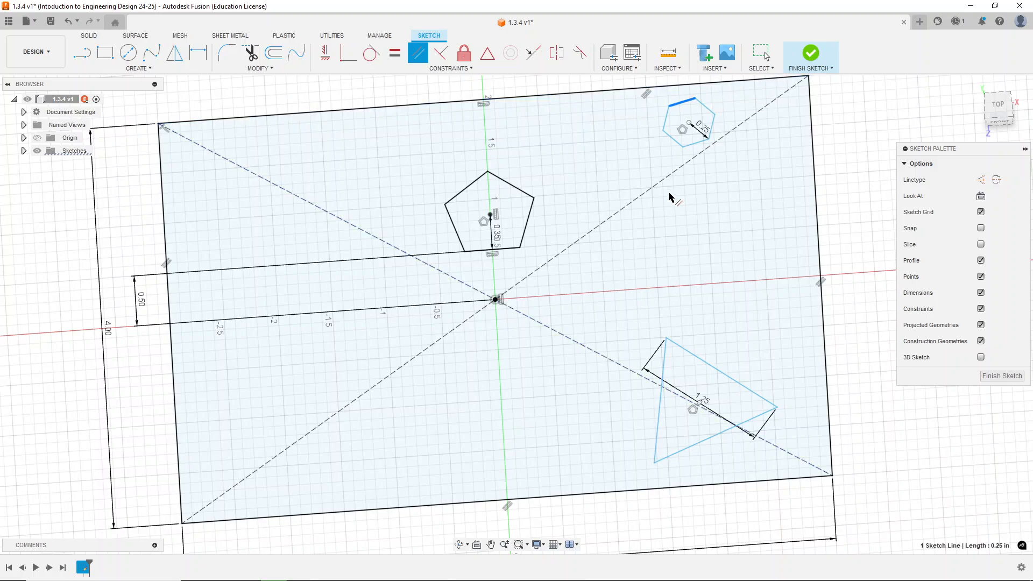
pyautogui.click(683, 86)
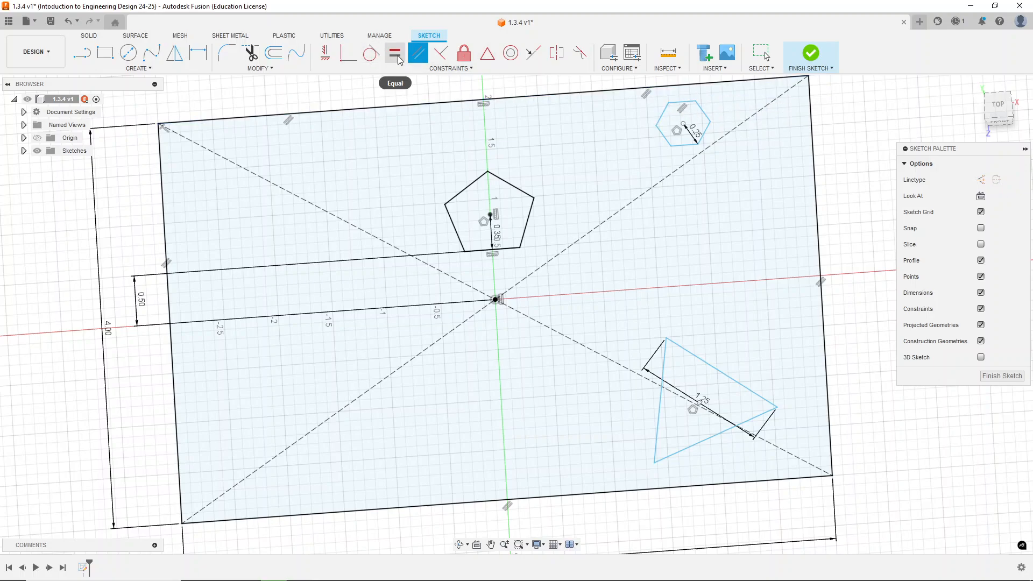
pyautogui.click(346, 60)
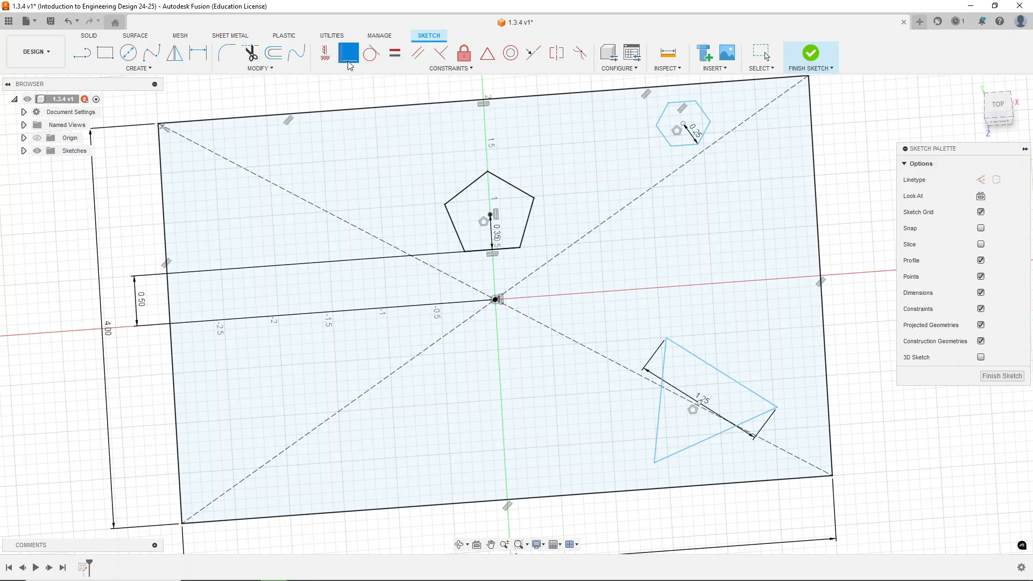
pyautogui.click(684, 125)
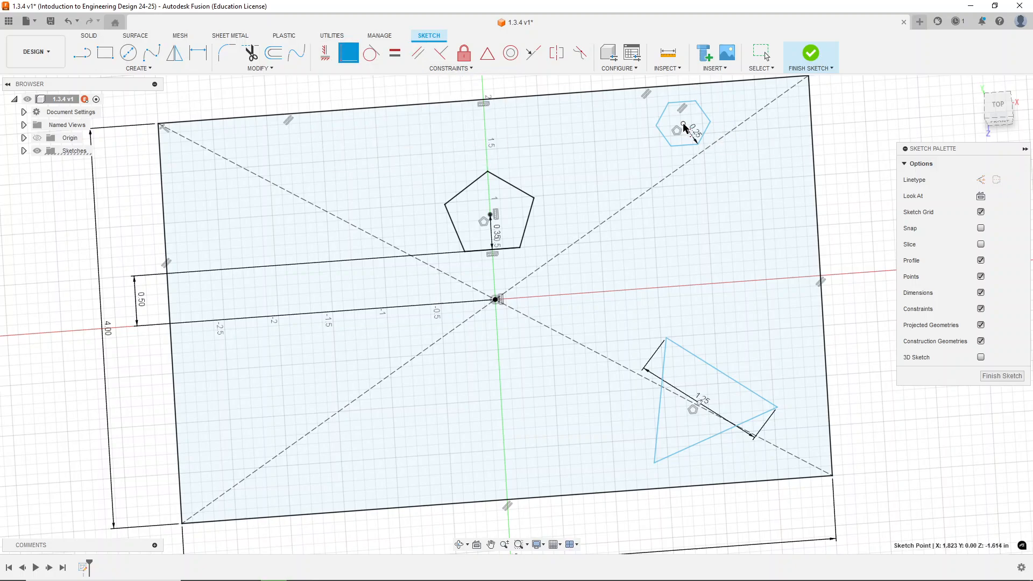
pyautogui.click(700, 156)
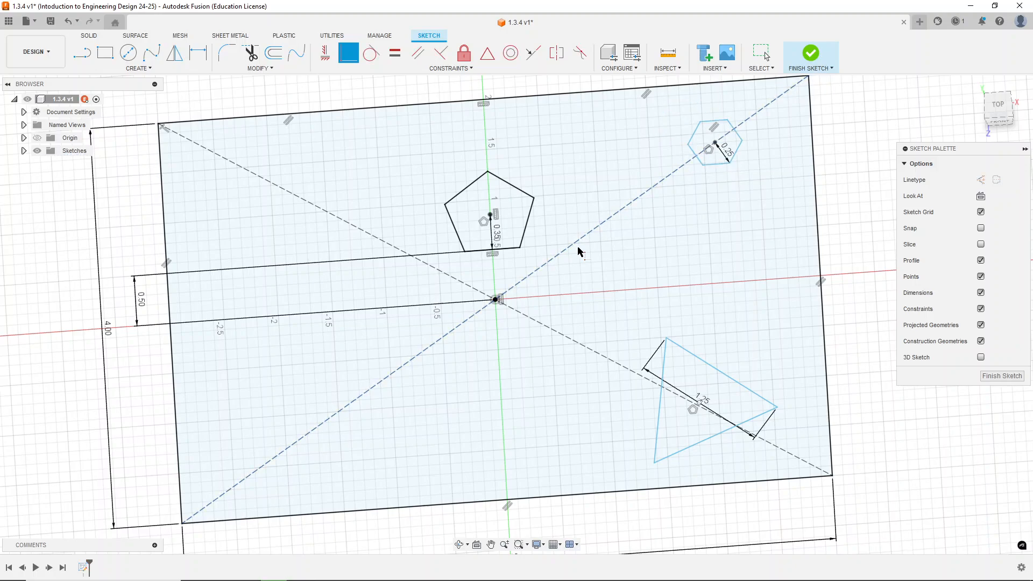
# Dimension the hexagon's centre 0.5 in from the rectangle's upper edge.
pyautogui.scroll(-2, 526, 309)
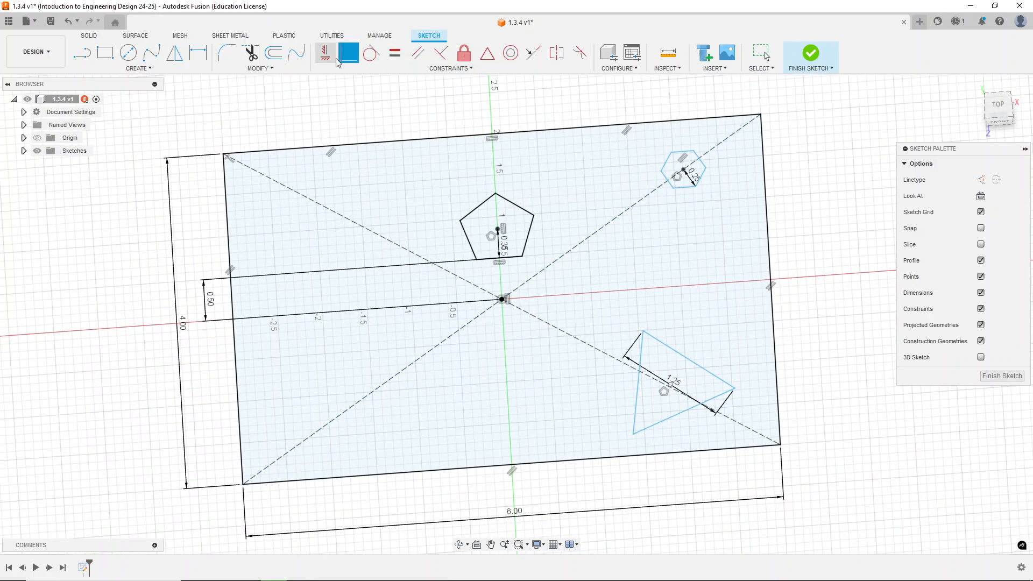
pyautogui.press('d')
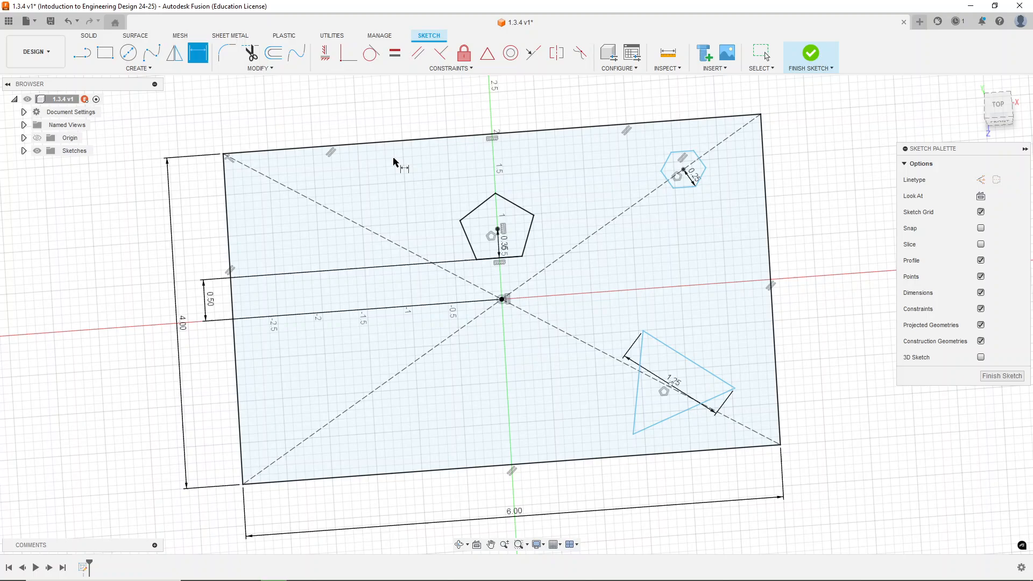
pyautogui.click(684, 170)
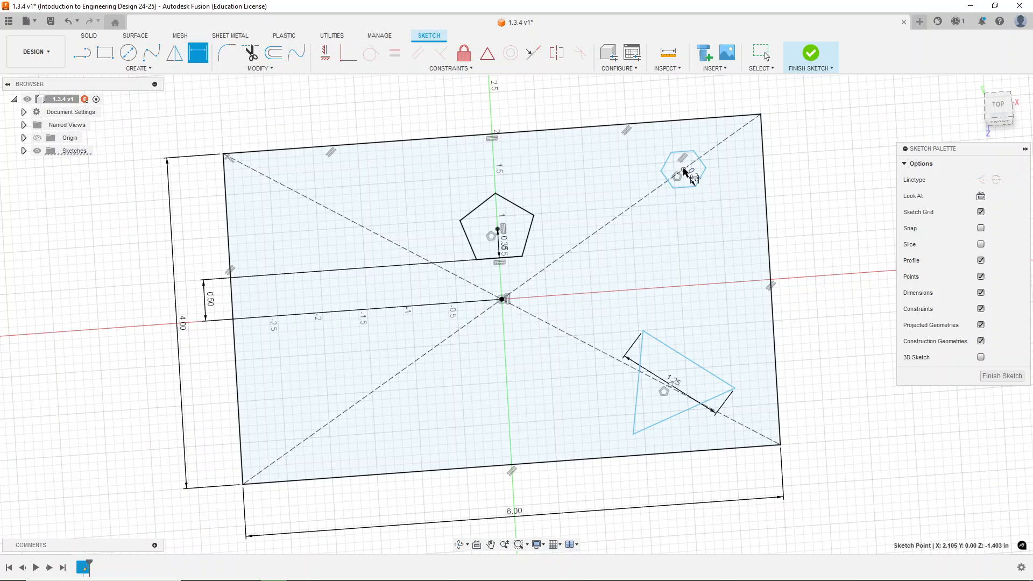
pyautogui.click(686, 120)
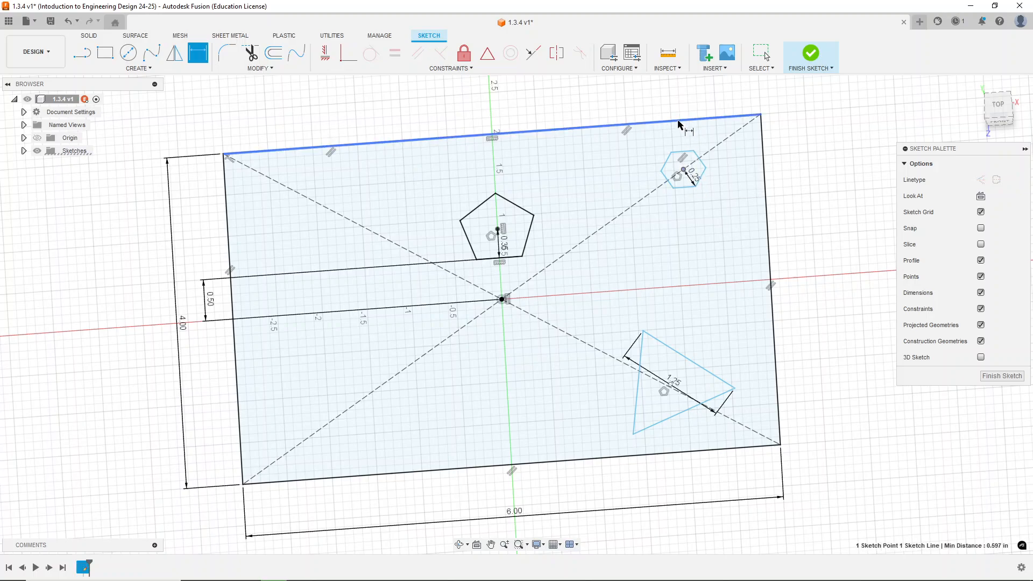
pyautogui.click(804, 141)
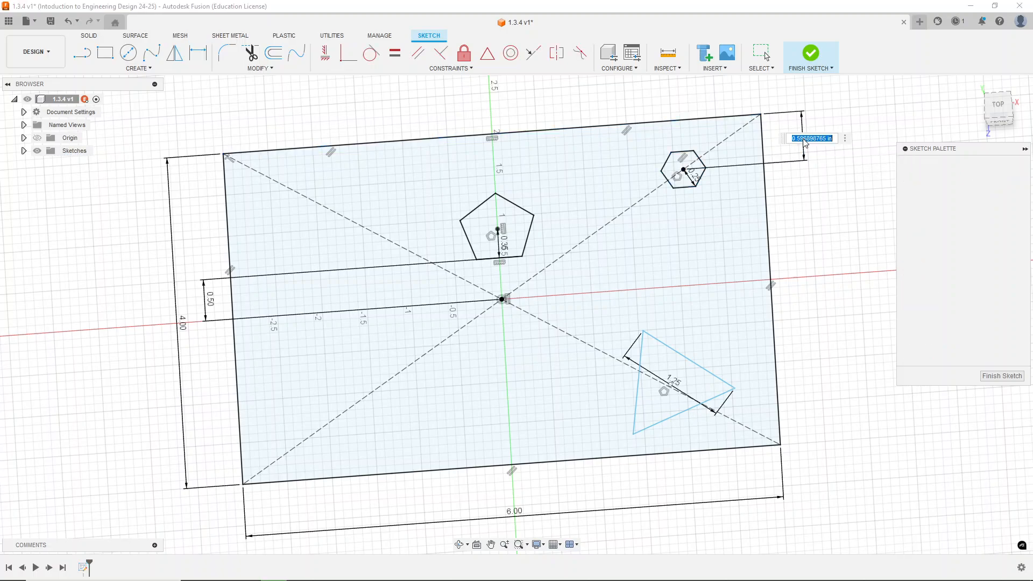
pyautogui.write('0.5')
pyautogui.press('Return')
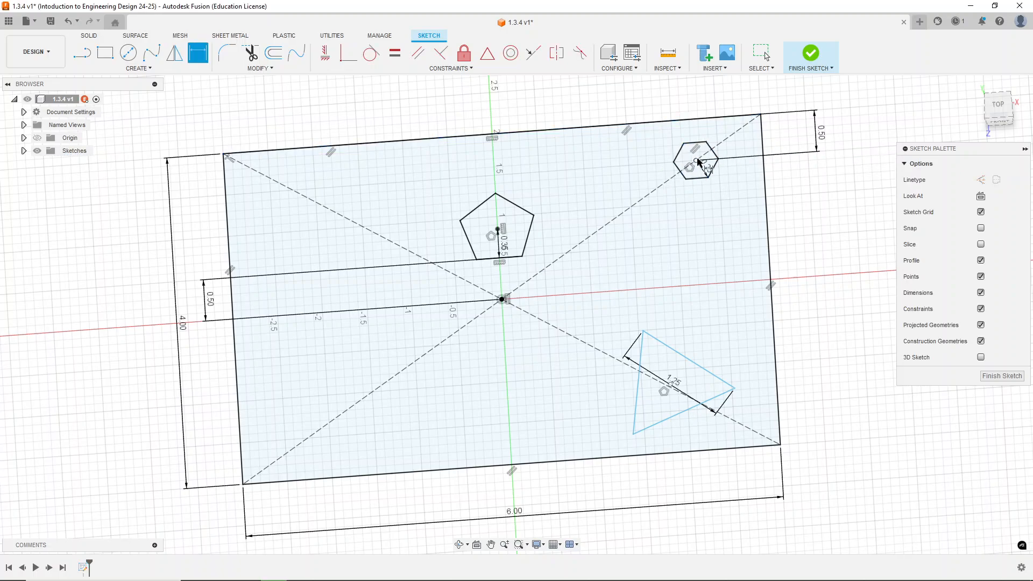
# Constrain the triangle's right corner to the rectangle's lower-right corner and its centre onto the diagonal, using Coincident constraints.
pyautogui.scroll(-2, 631, 129)
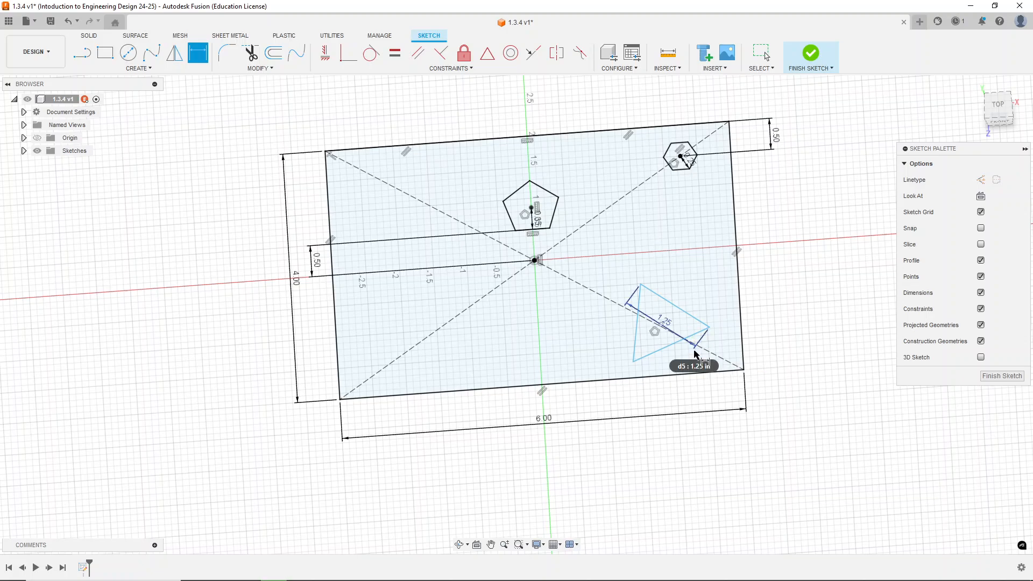
pyautogui.scroll(6, 722, 356)
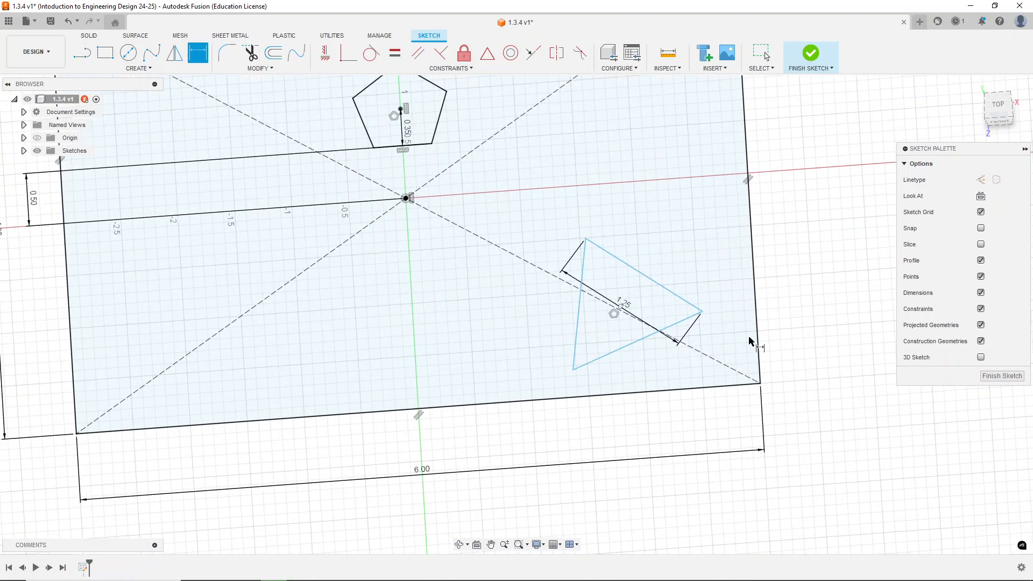
pyautogui.click(351, 55)
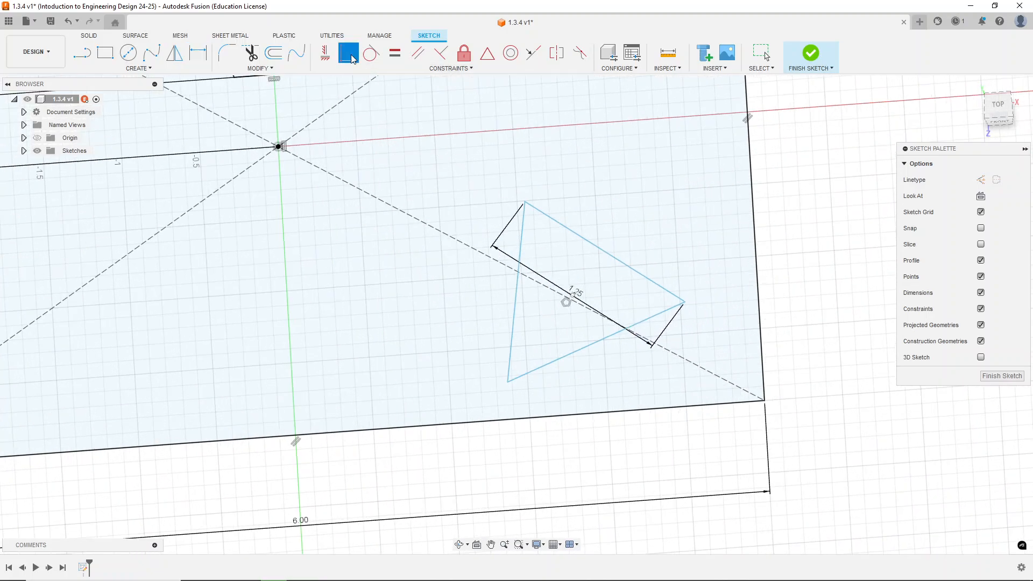
pyautogui.click(686, 303)
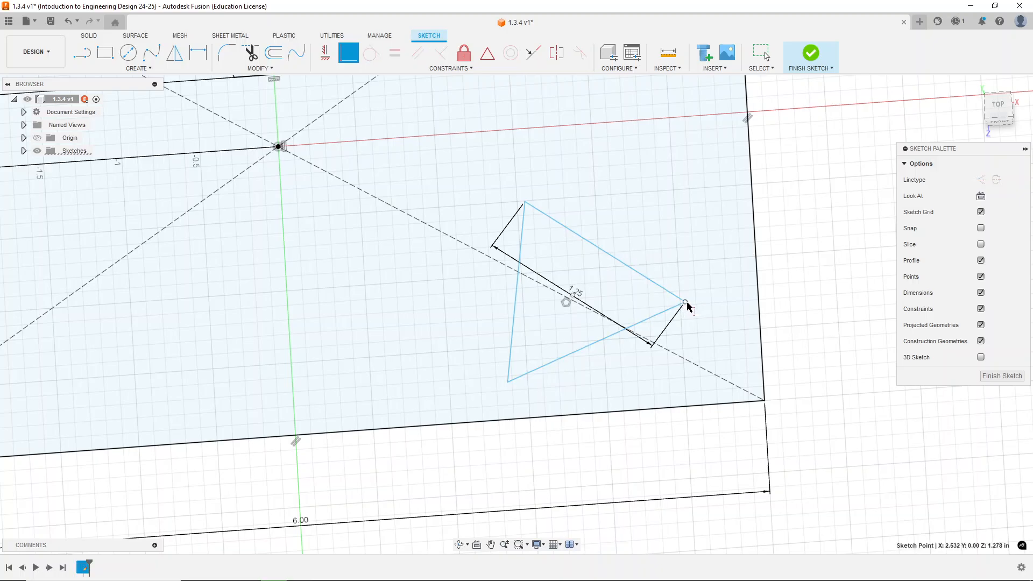
pyautogui.click(765, 401)
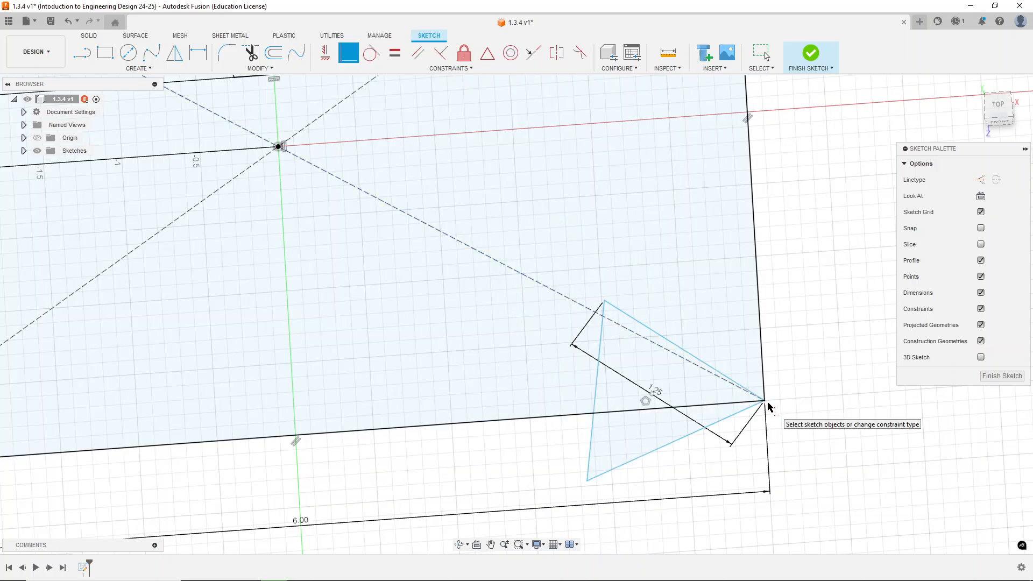
pyautogui.click(653, 394)
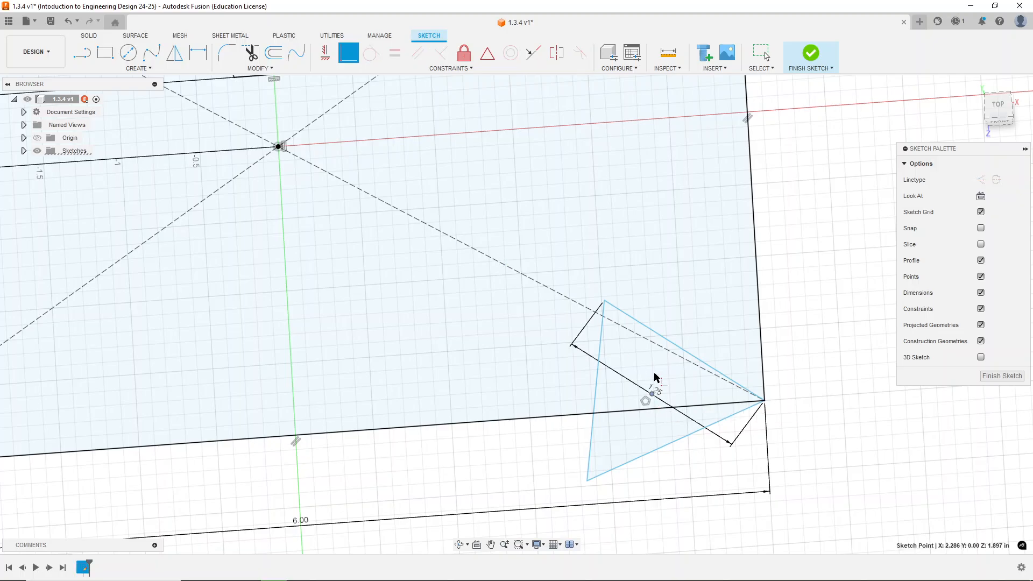
pyautogui.click(659, 349)
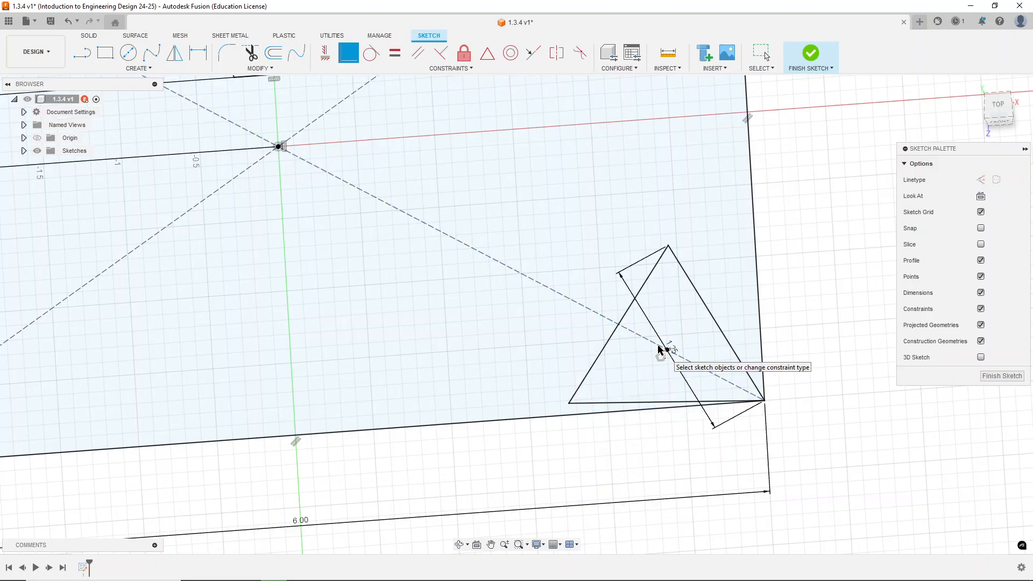
pyautogui.scroll(-5, 764, 483)
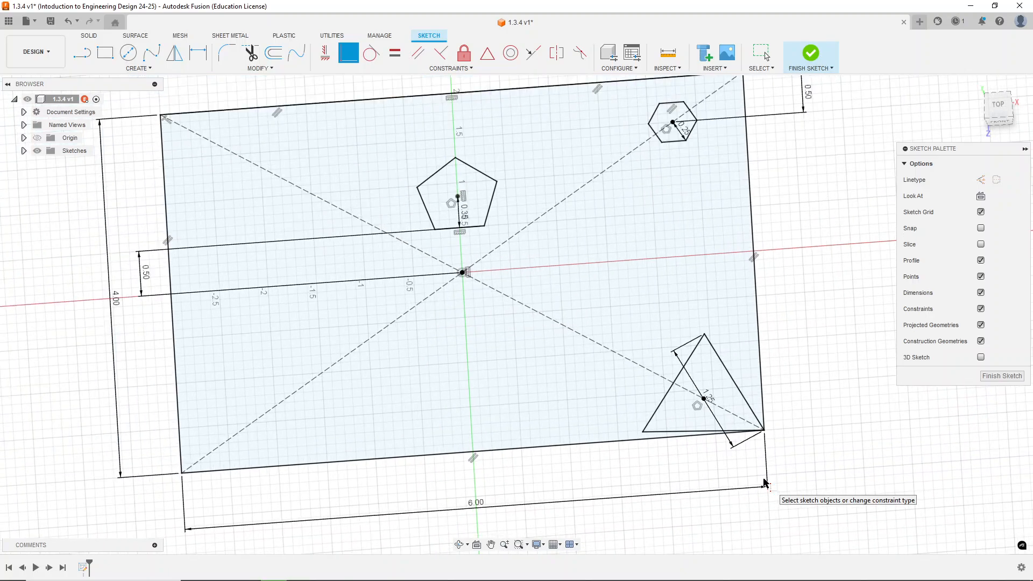
pyautogui.moveTo(757, 264)
pyautogui.keyDown('shift'); pyautogui.mouseDown(button='middle')
pyautogui.moveTo(773, 235)
pyautogui.moveTo(768, 251)
pyautogui.moveTo(777, 253)
pyautogui.mouseUp(button='middle'); pyautogui.keyUp('shift')
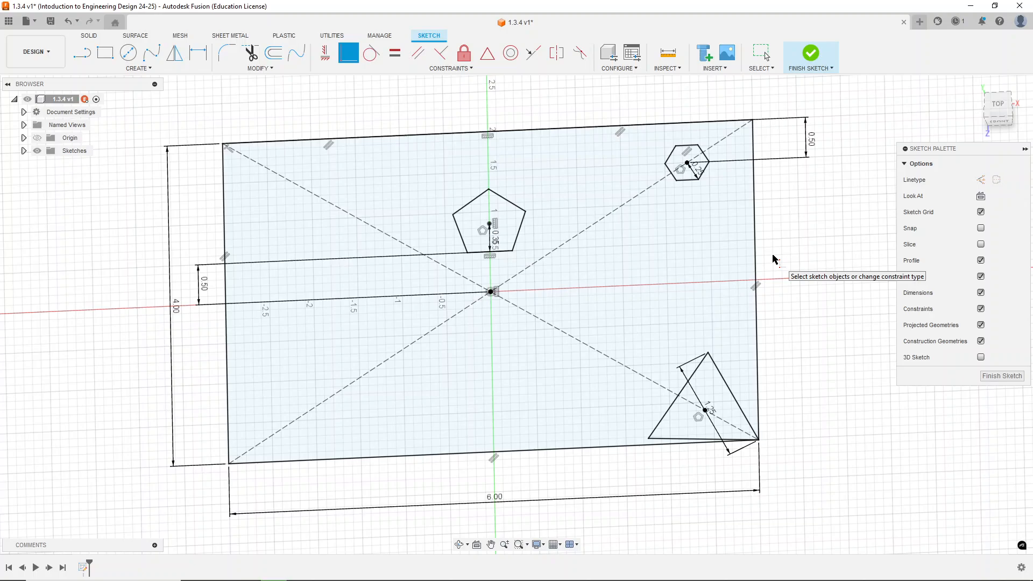
pyautogui.press('Escape')
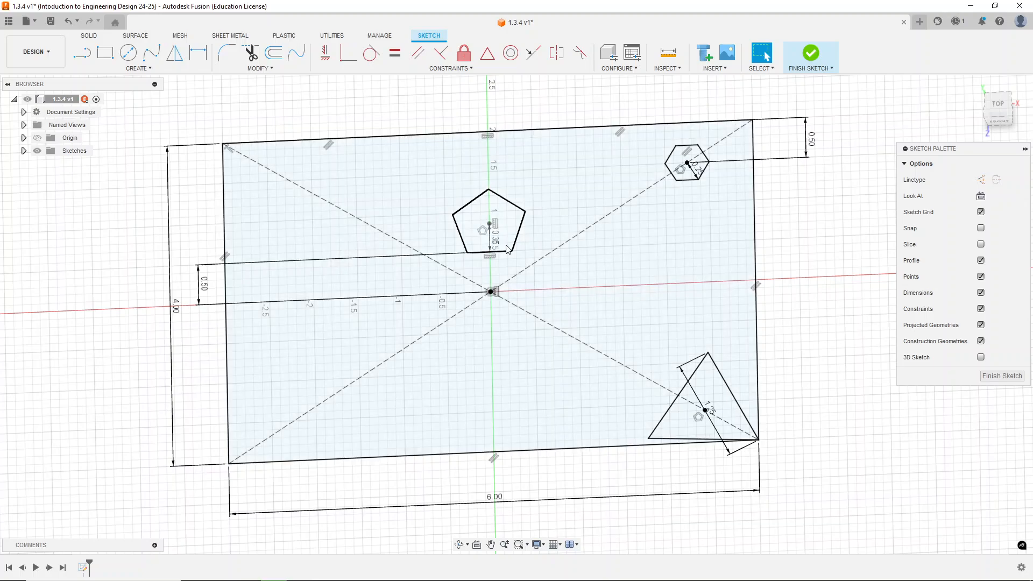
pyautogui.click(517, 237)
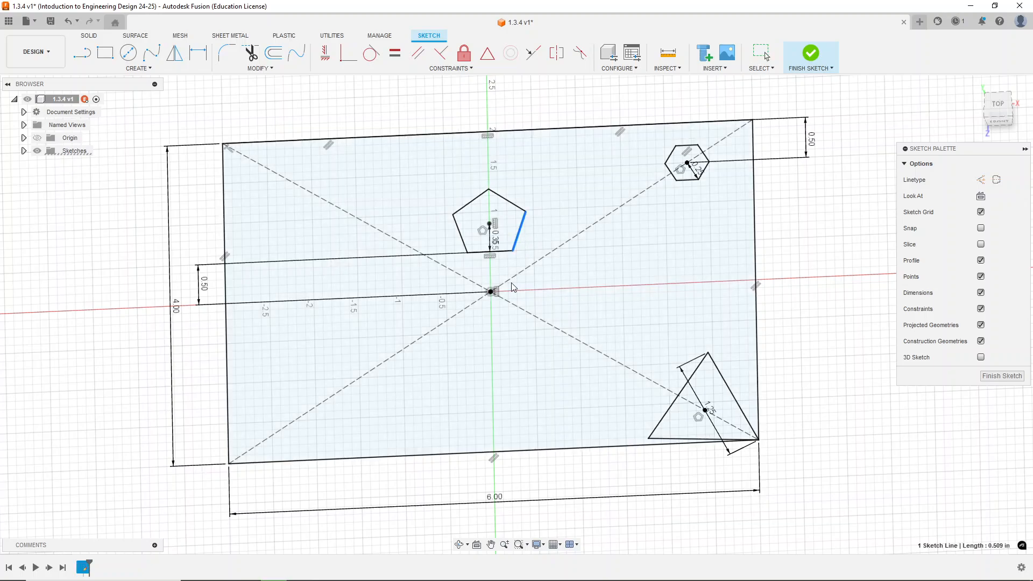
pyautogui.click(227, 281)
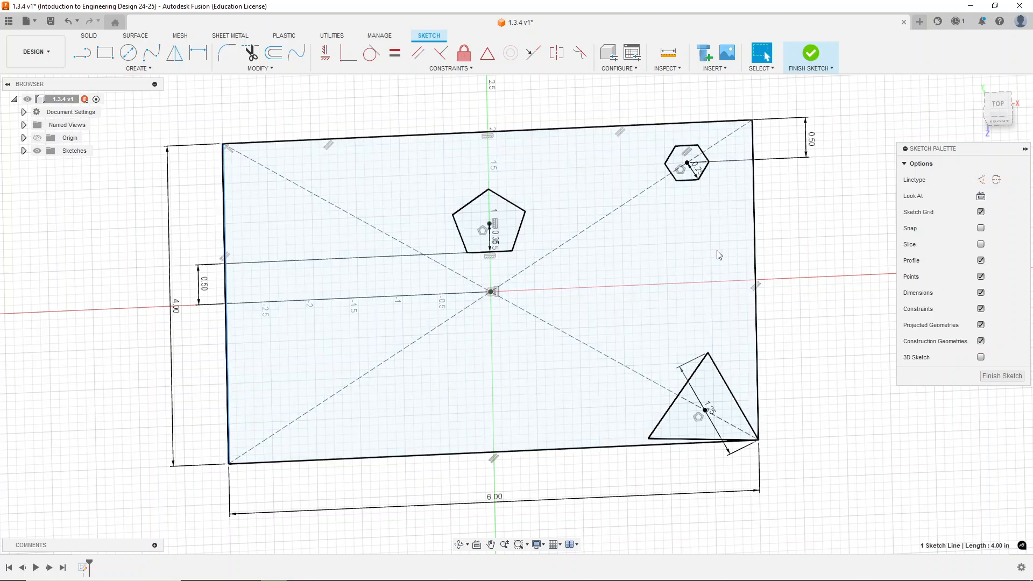
pyautogui.scroll(-2, 642, 385)
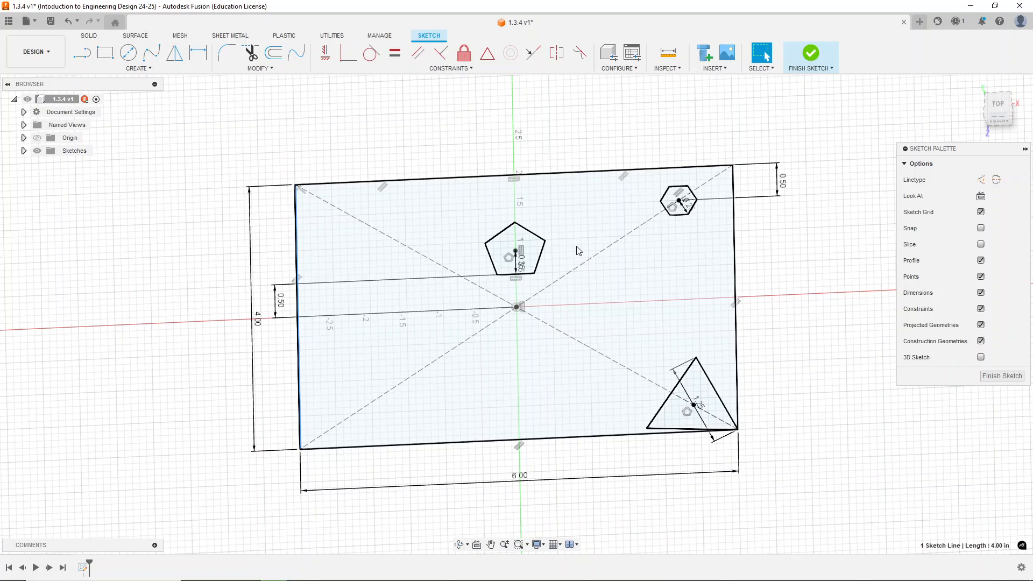
# Circular-pattern the pentagon's five sides around the rectangle's centre point, using Full distribution and a quantity of 5.
pyautogui.click(139, 68)
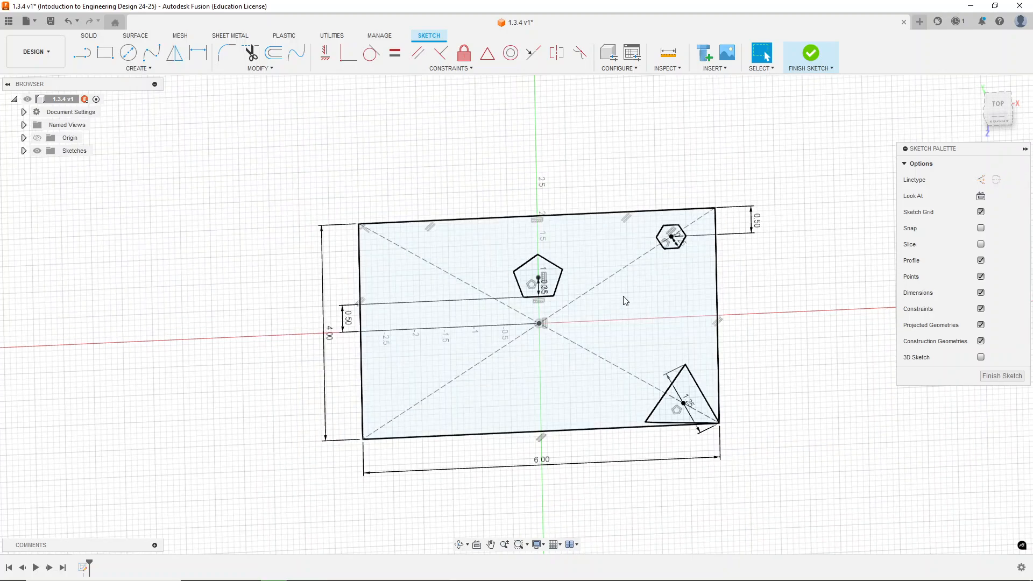
pyautogui.click(132, 68)
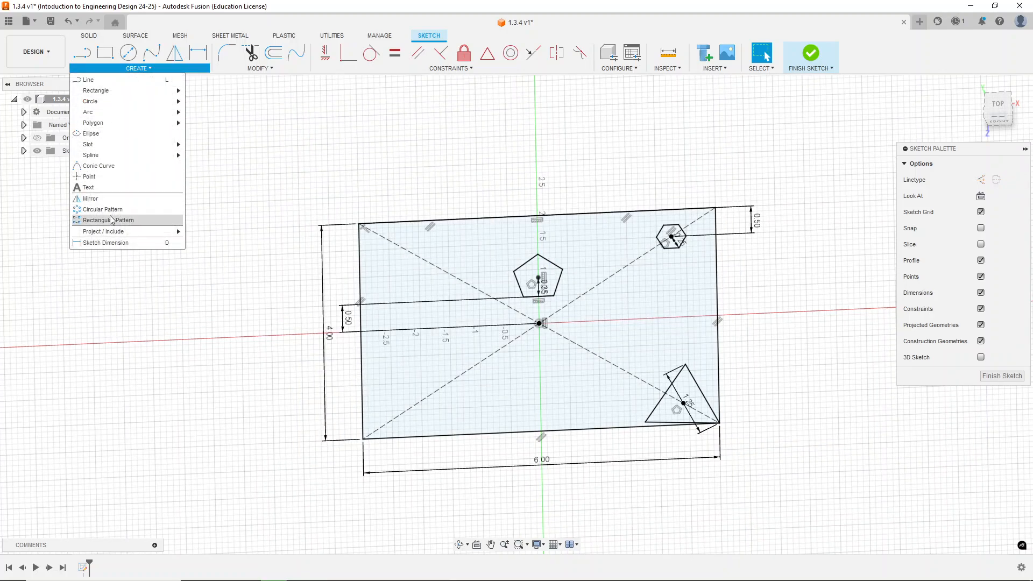
pyautogui.click(105, 209)
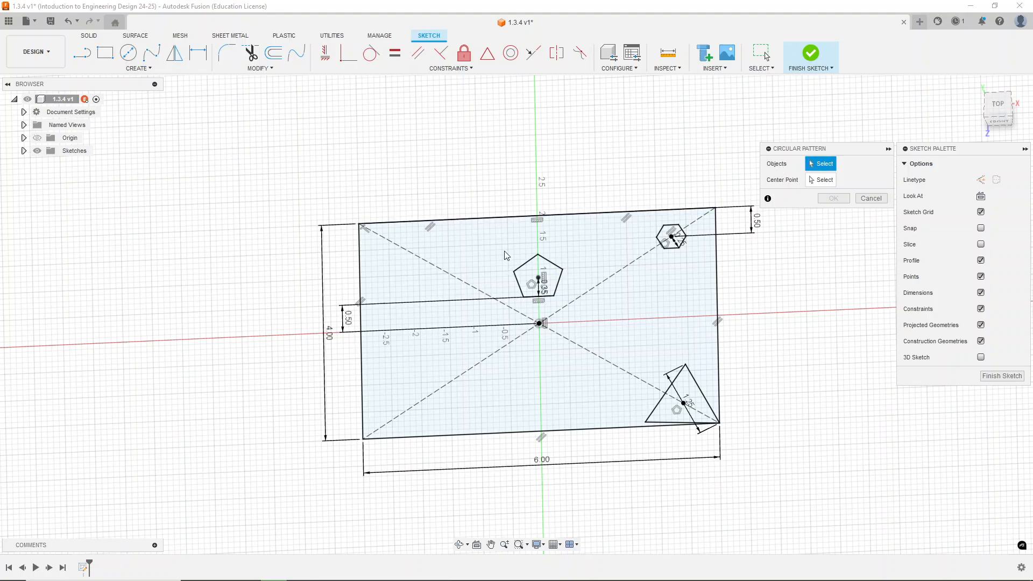
pyautogui.moveTo(499, 245); pyautogui.dragTo(573, 316)
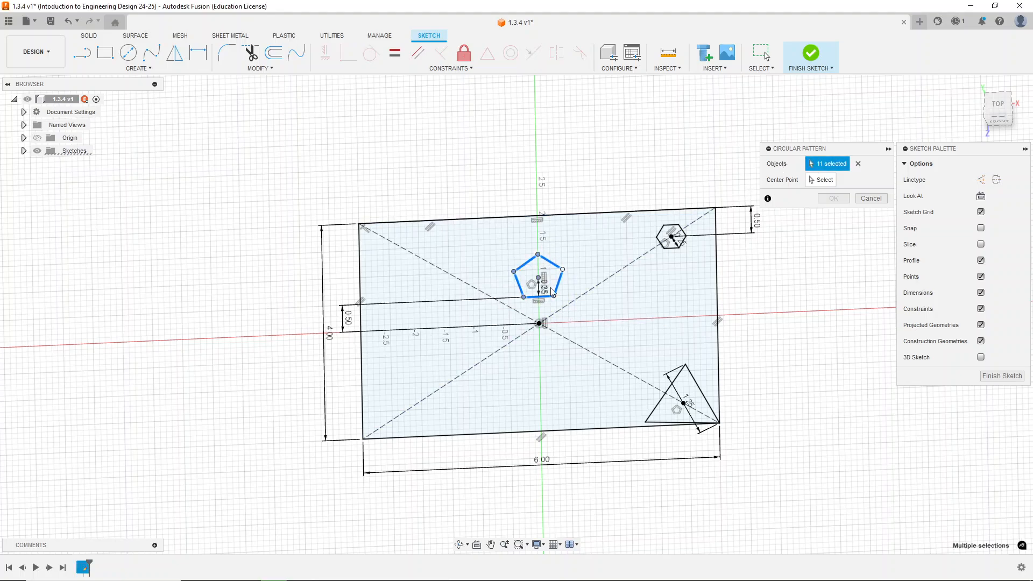
pyautogui.click(859, 164)
pyautogui.click(531, 264)
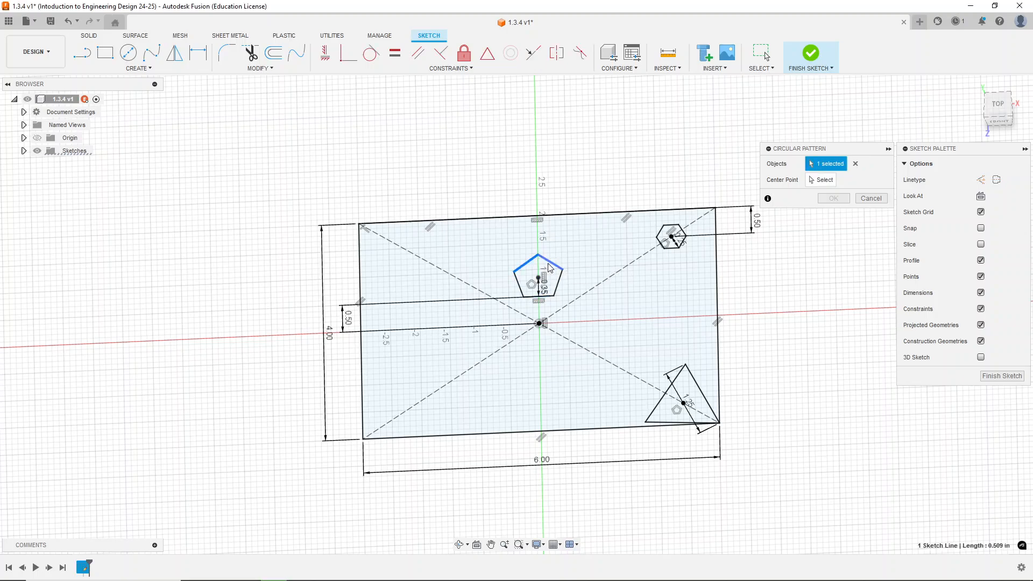
pyautogui.click(550, 263)
pyautogui.click(549, 292)
pyautogui.click(543, 297)
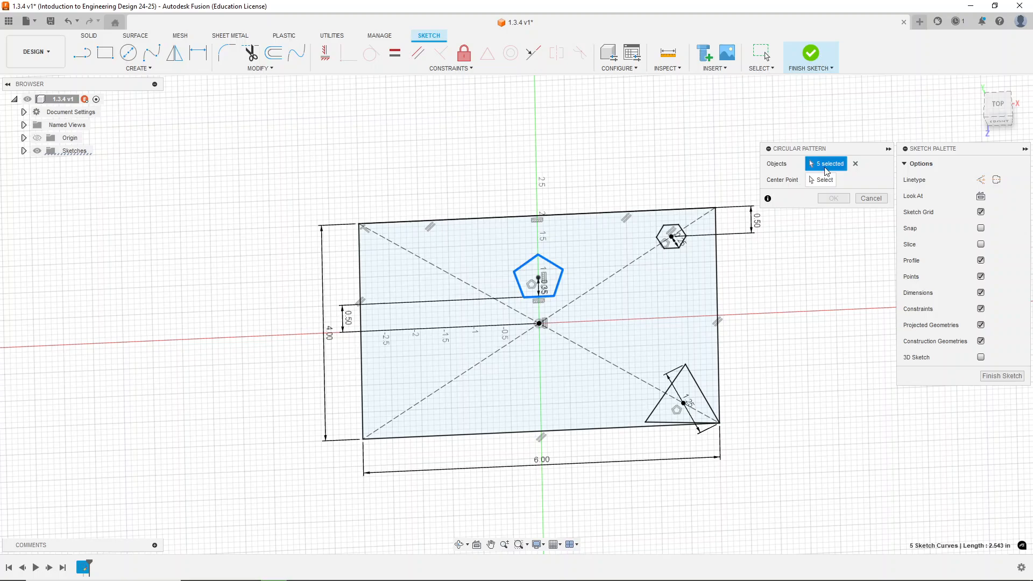
pyautogui.click(817, 183)
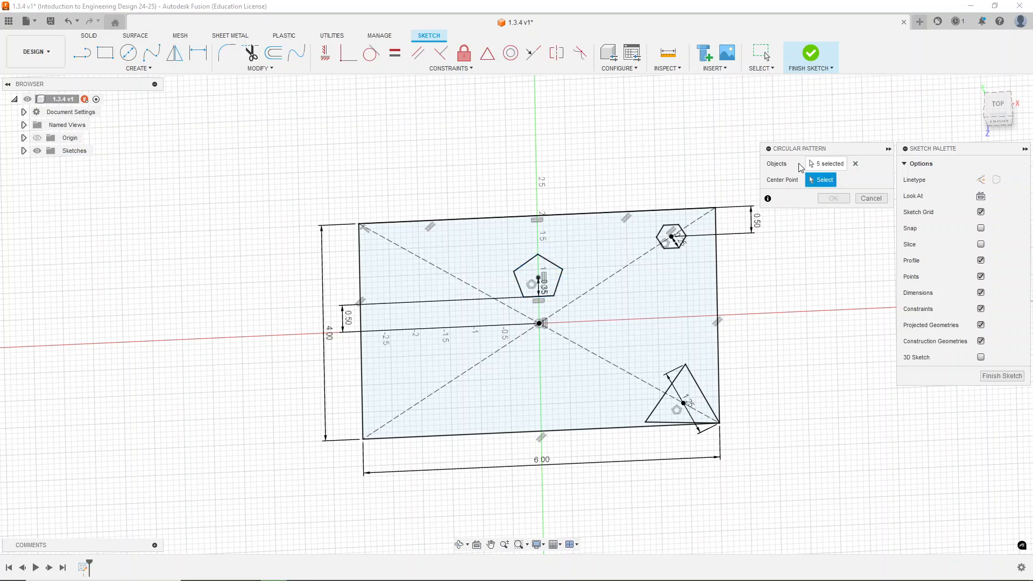
pyautogui.click(541, 324)
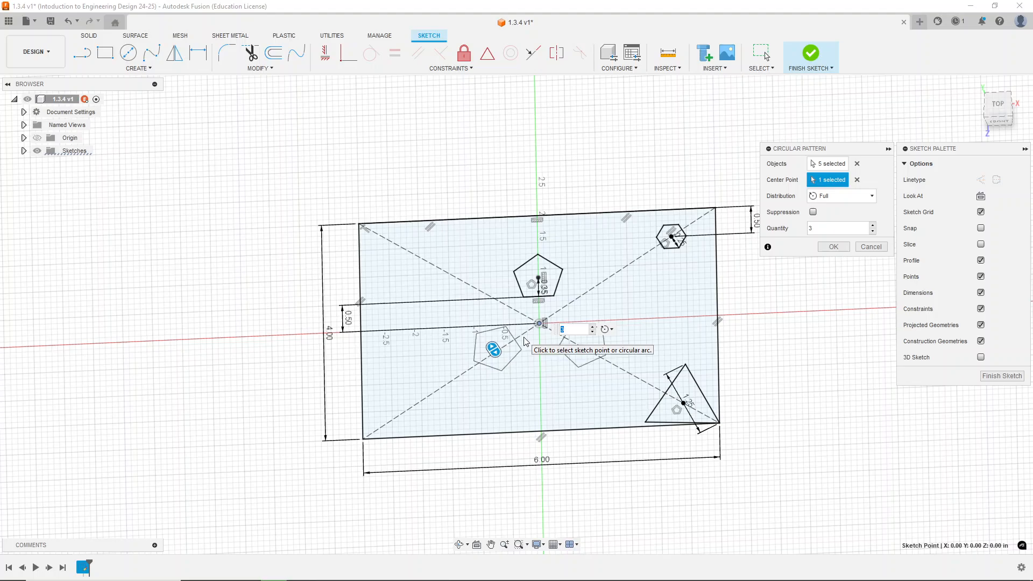
pyautogui.write('5')
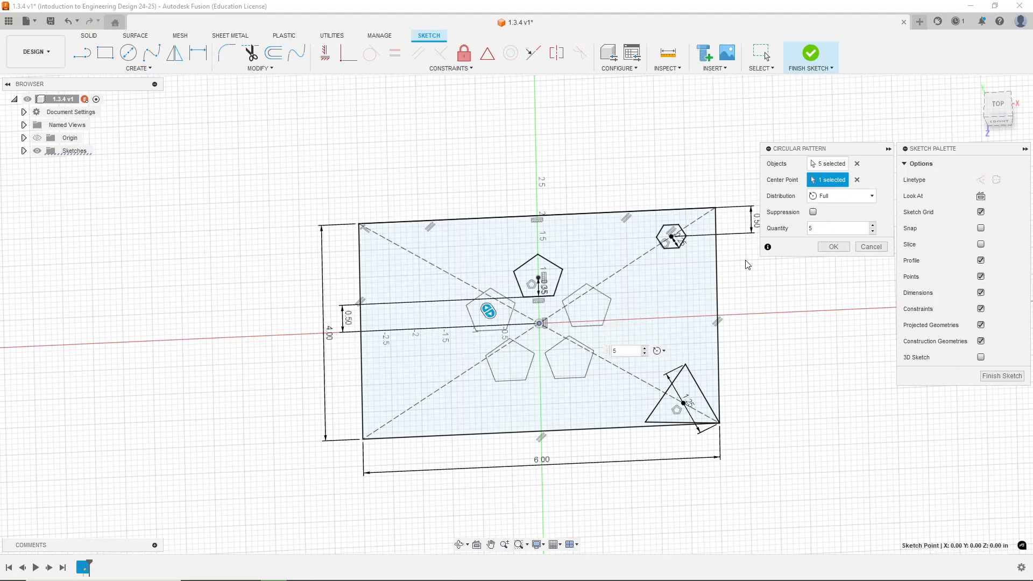
pyautogui.click(834, 246)
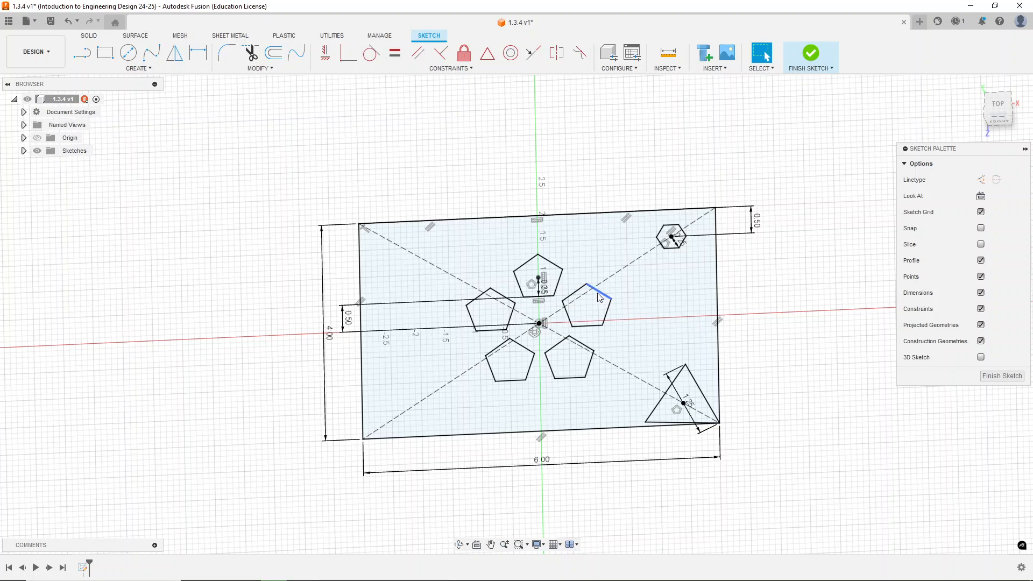
# Set up a rectangular pattern of the hexagon with Spacing distribution and 3 instances at -0.70 in along the rectangle's length.
pyautogui.click(151, 69)
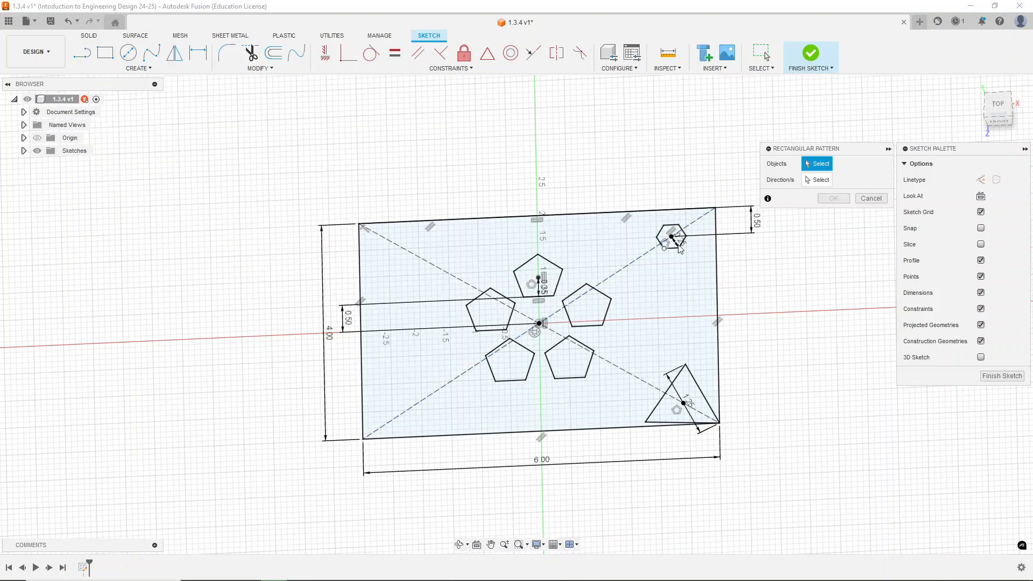
pyautogui.moveTo(649, 218); pyautogui.dragTo(692, 263)
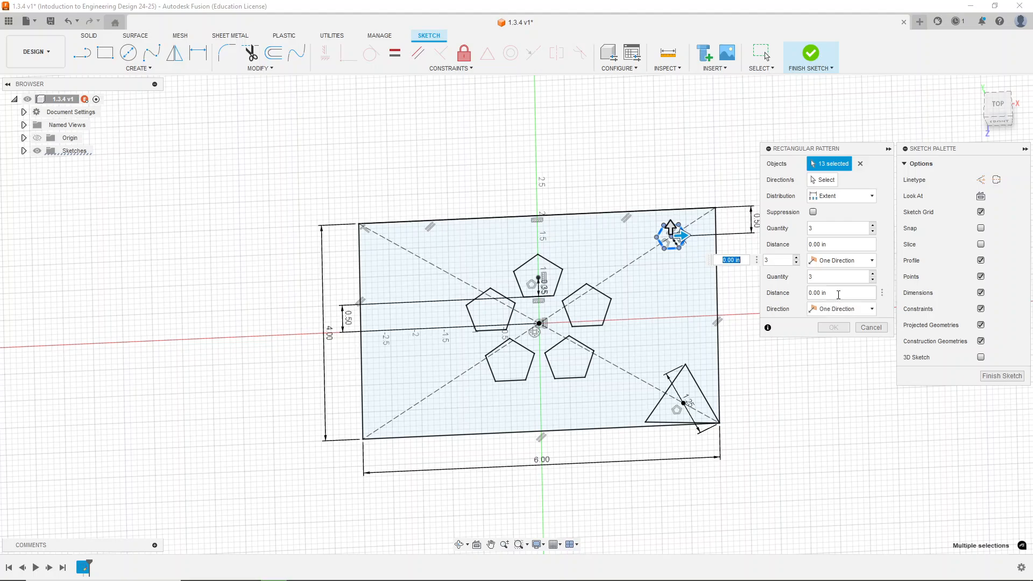
pyautogui.click(834, 197)
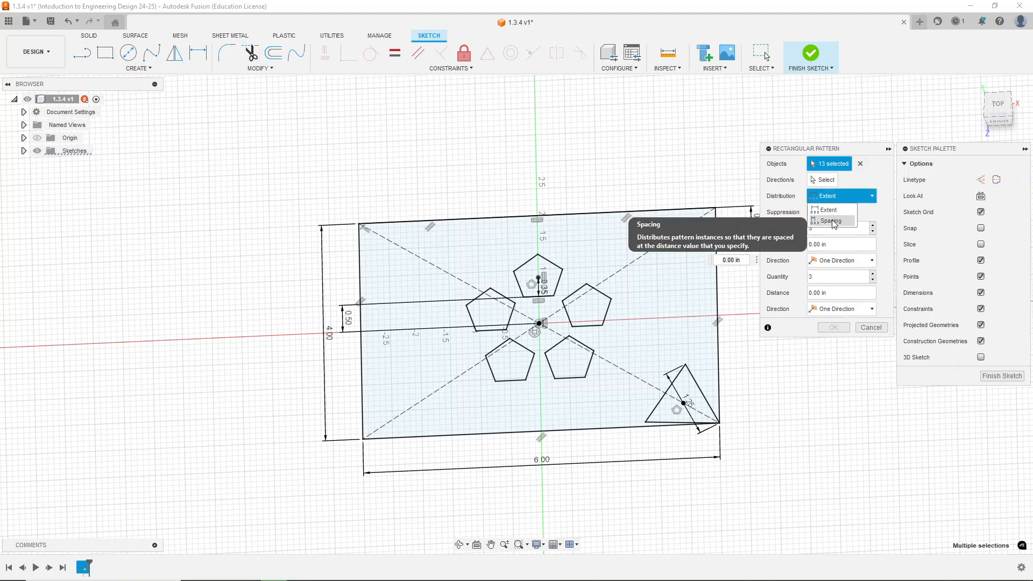
pyautogui.click(835, 212)
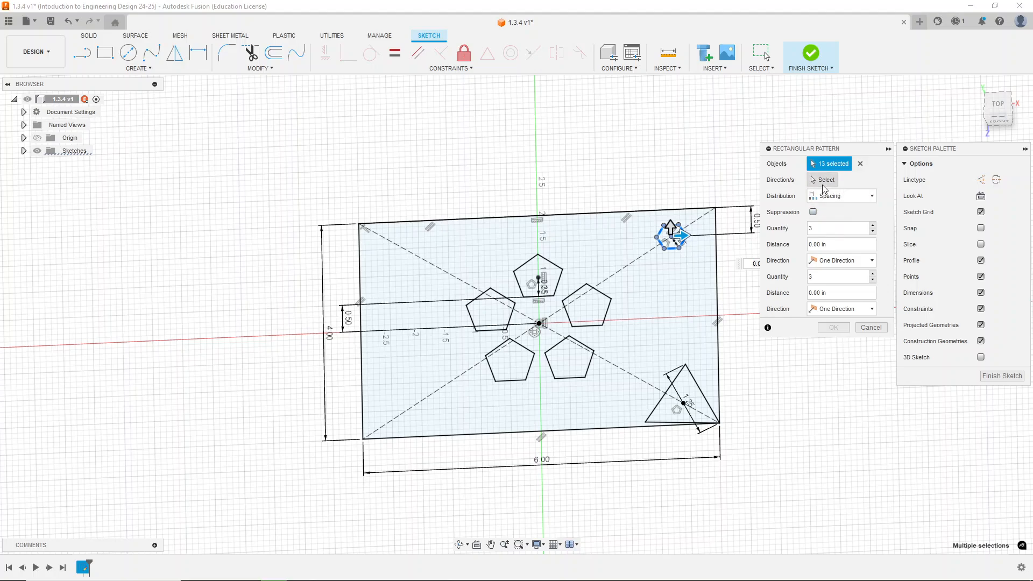
pyautogui.click(679, 235)
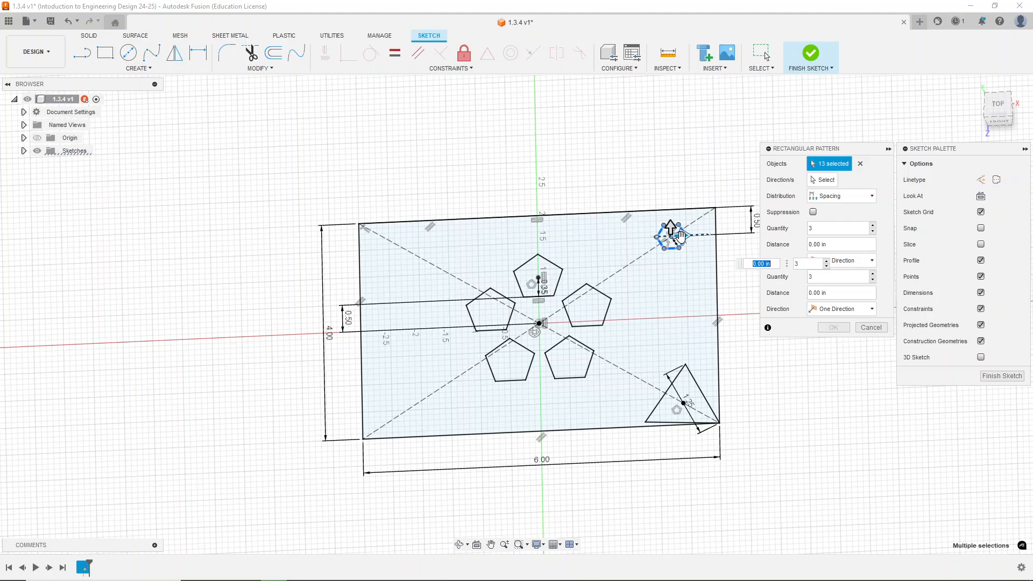
pyautogui.moveTo(679, 235); pyautogui.dragTo(639, 248)
pyautogui.press('Tab')
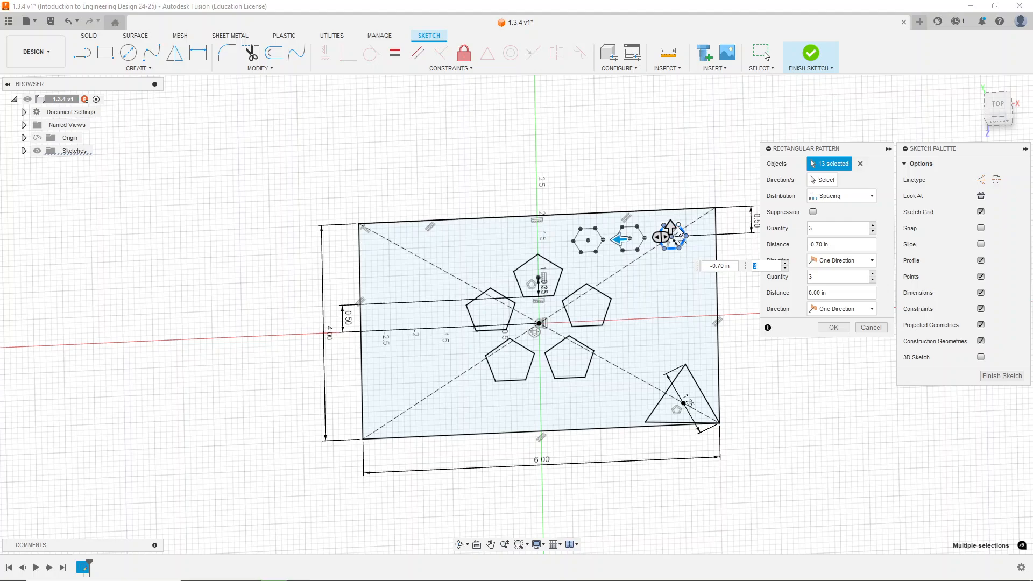
pyautogui.press('Tab')
# Set the hexagon pattern's second direction to 2 instances spaced -0.70 in, running down into the rectangle.
pyautogui.moveTo(671, 228); pyautogui.dragTo(670, 269)
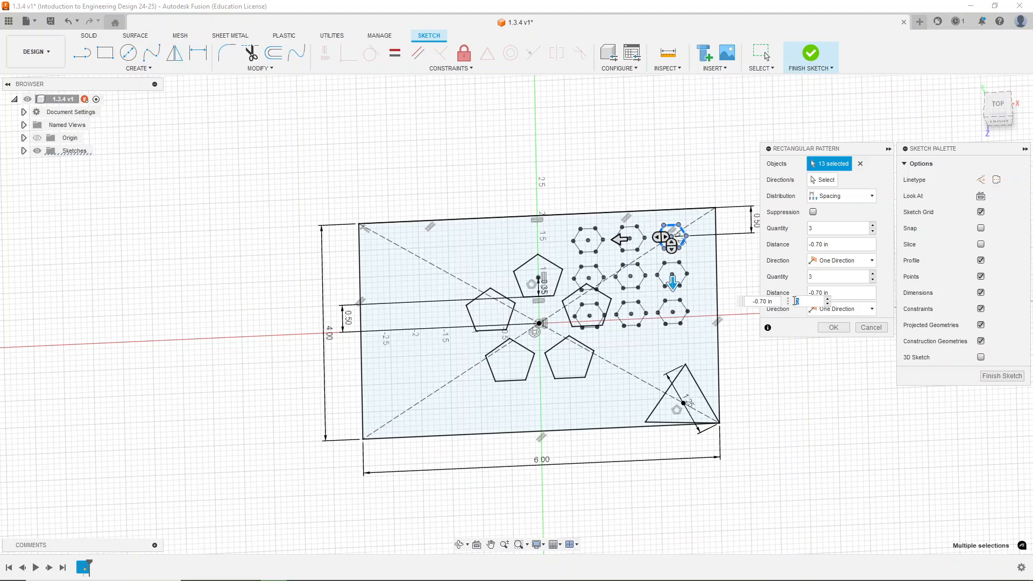
pyautogui.write('2')
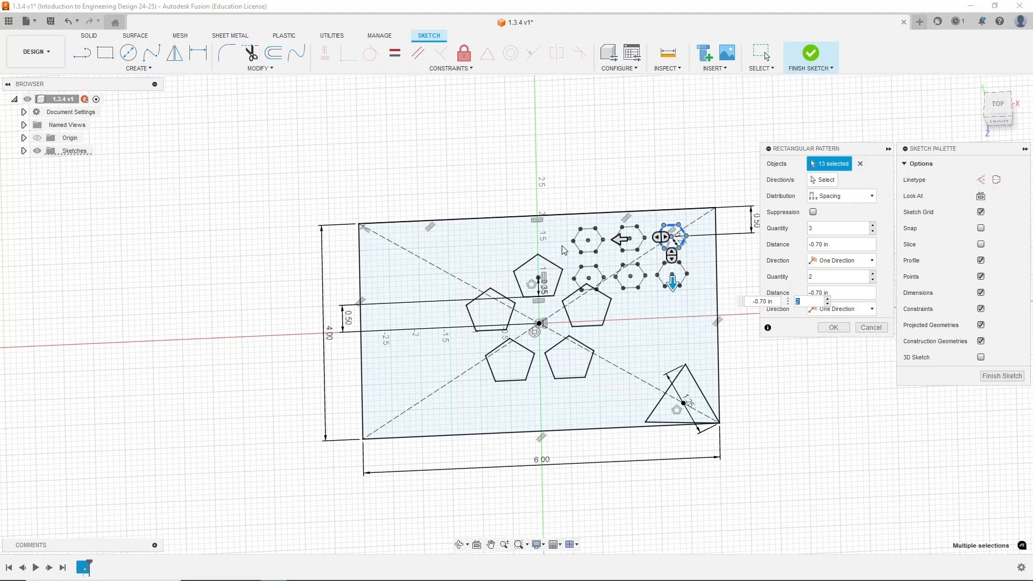
pyautogui.scroll(4, 687, 252)
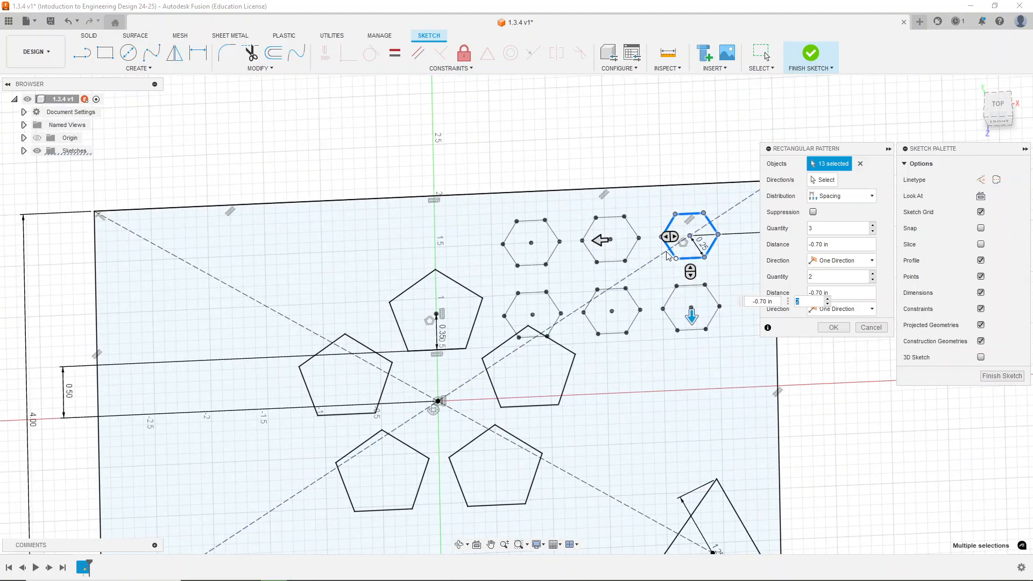
pyautogui.moveTo(846, 152); pyautogui.dragTo(841, 134)
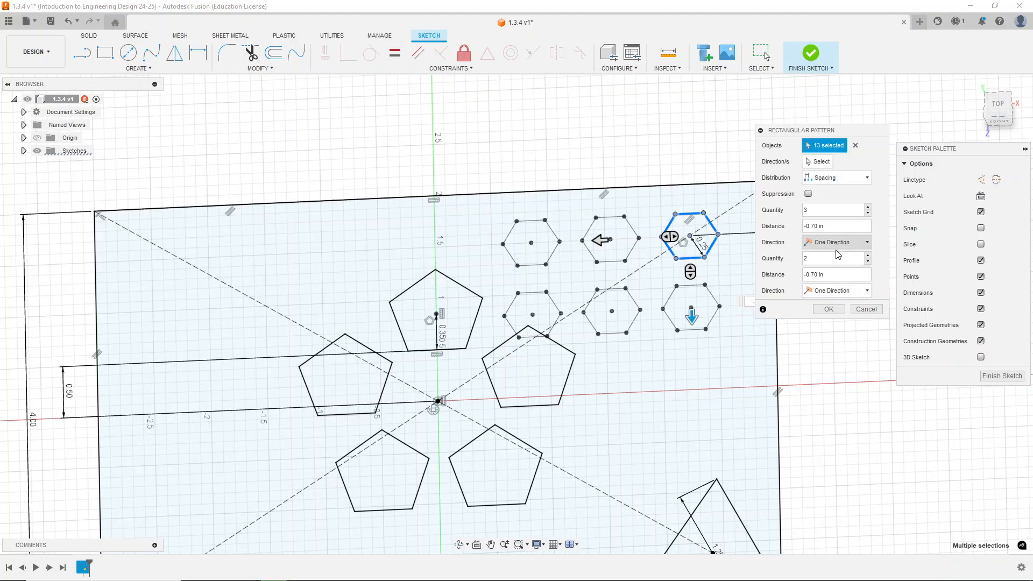
# Try Symmetric for the hexagon pattern's first direction and return it to One Direction.
pyautogui.click(868, 243)
pyautogui.click(840, 263)
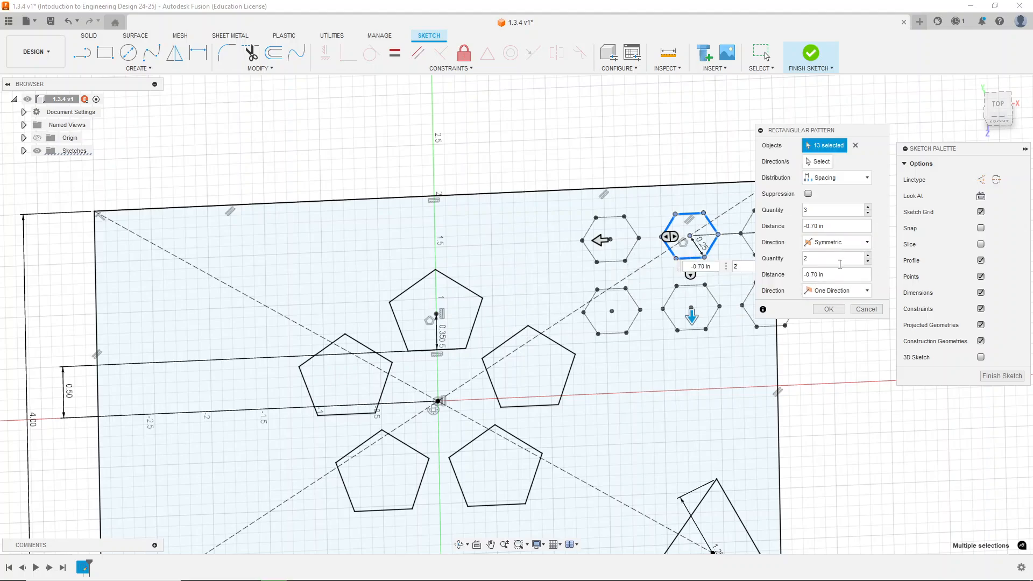
pyautogui.scroll(-3, 539, 265)
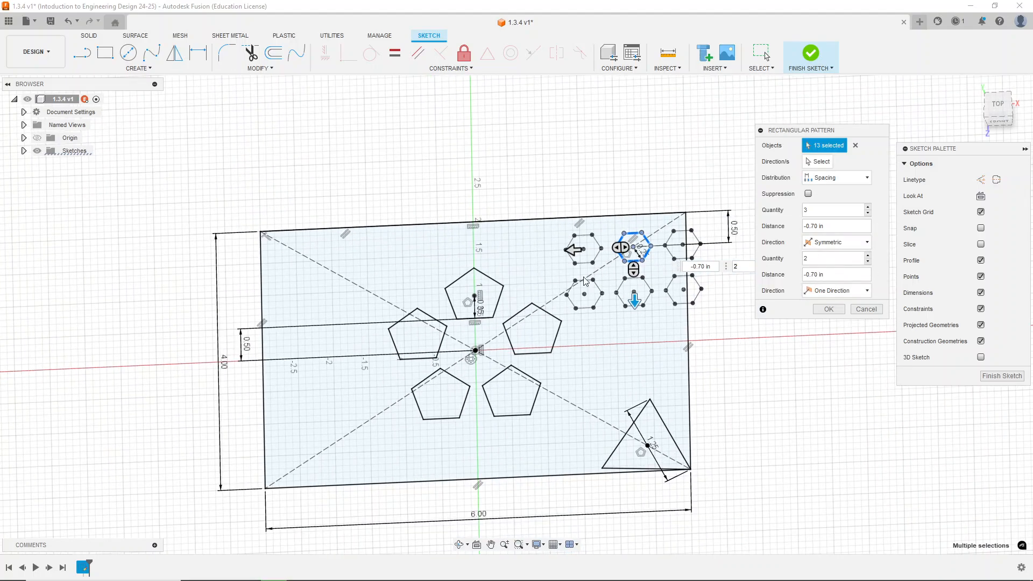
pyautogui.click(866, 242)
pyautogui.click(837, 256)
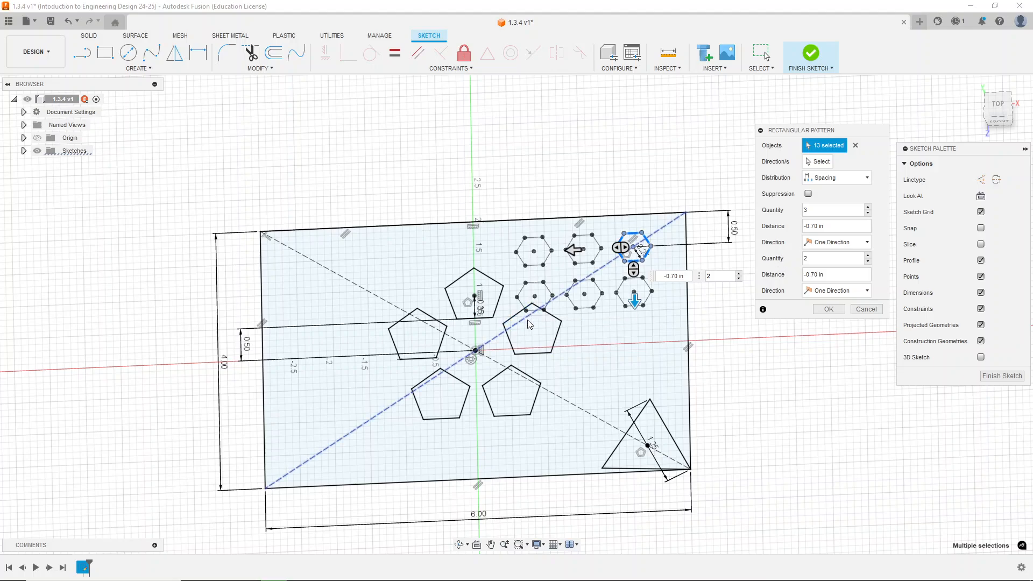
# Enable suppression, exclude the hexagon instance overlapping the pentagon, and complete the rectangular pattern.
pyautogui.click(809, 194)
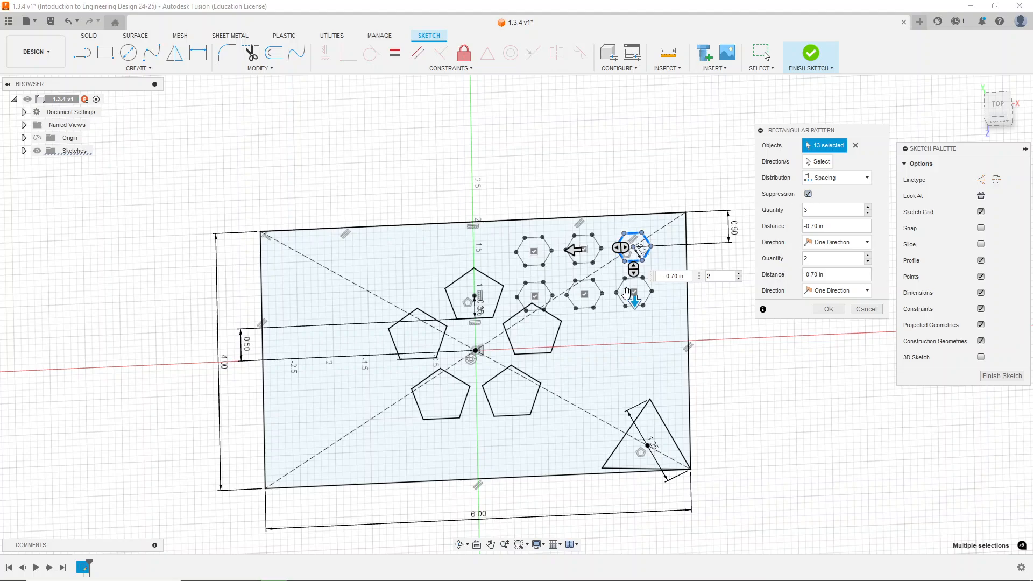
pyautogui.scroll(5, 582, 254)
pyautogui.scroll(2, 595, 257)
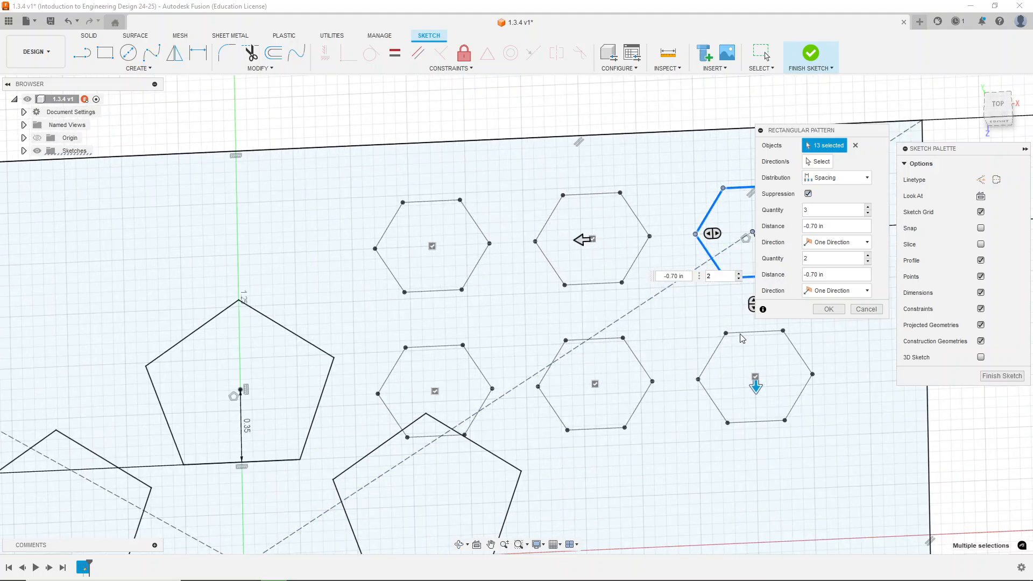
pyautogui.click(435, 391)
pyautogui.scroll(-4, 434, 388)
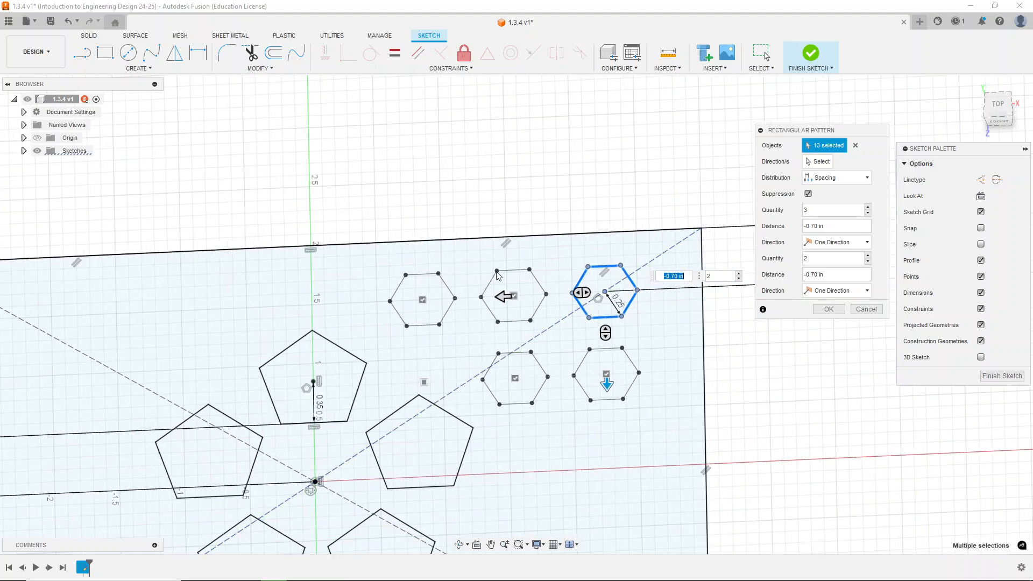
pyautogui.scroll(-3, 497, 259)
pyautogui.scroll(-2, 498, 257)
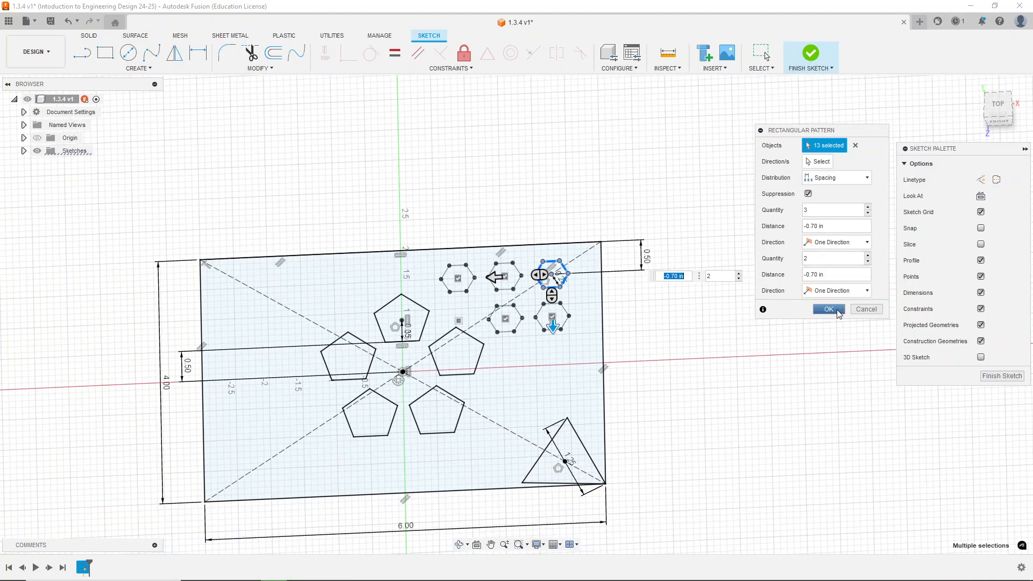
pyautogui.click(830, 309)
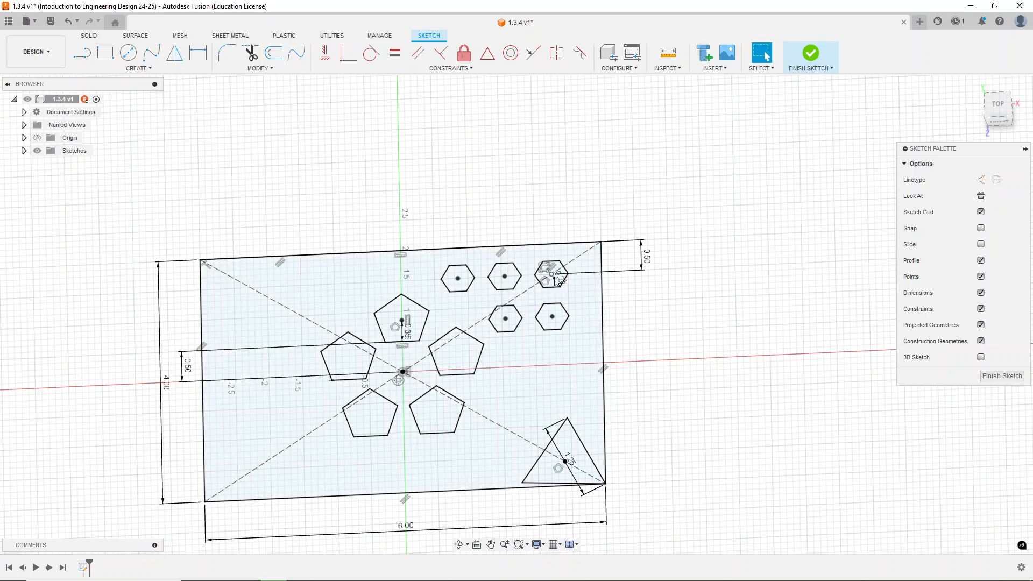
# Set up a rectangular pattern of the triangle's three sides, directed along the rectangle's diagonal that passes through the triangle.
pyautogui.scroll(3, 336, 237)
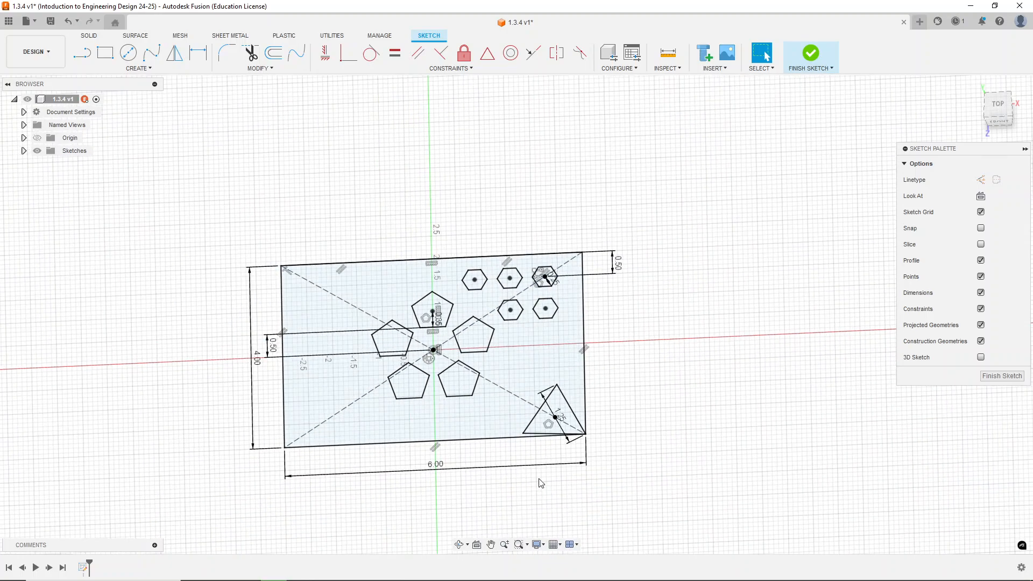
pyautogui.click(139, 68)
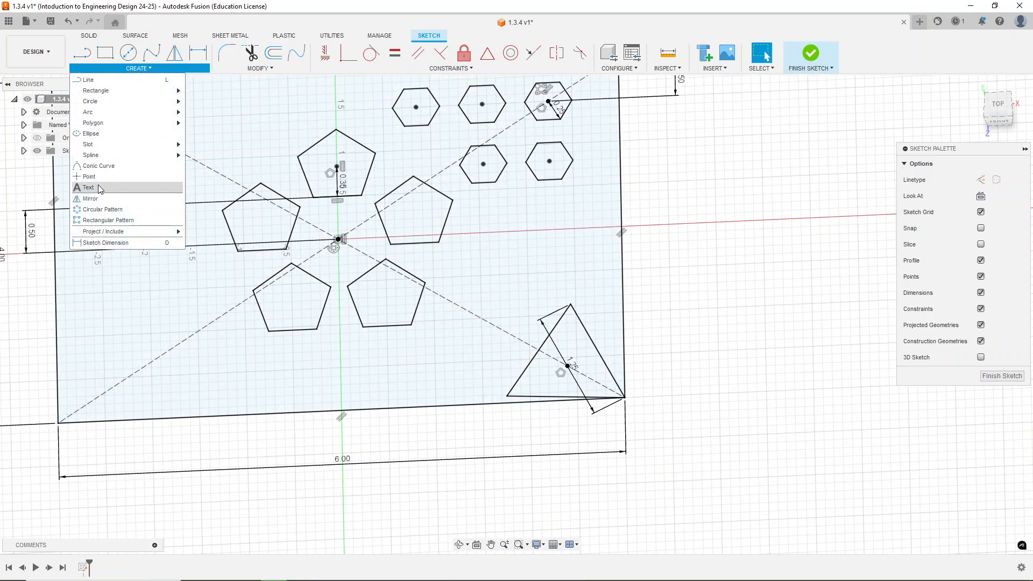
pyautogui.click(102, 219)
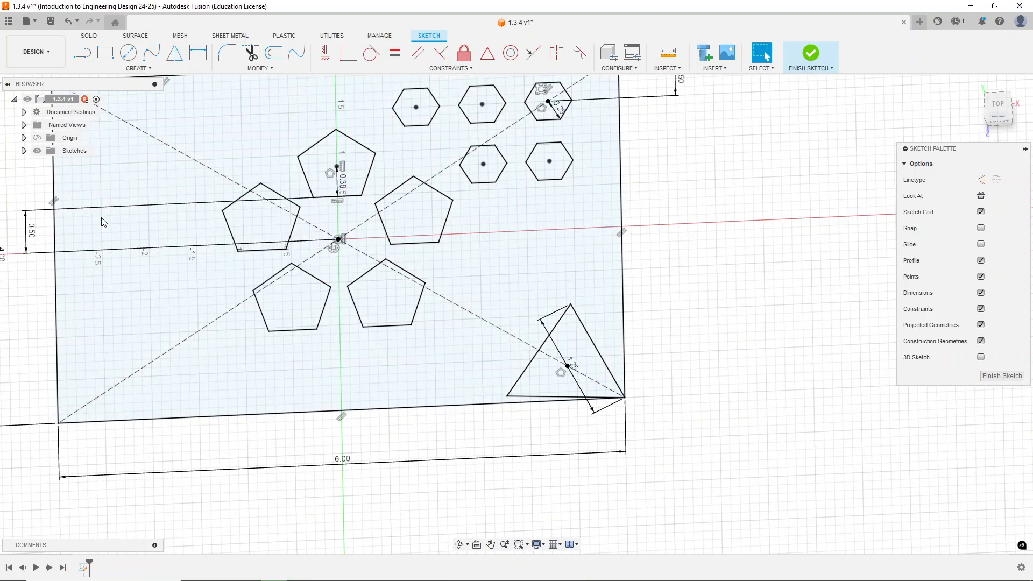
pyautogui.click(555, 337)
pyautogui.click(584, 329)
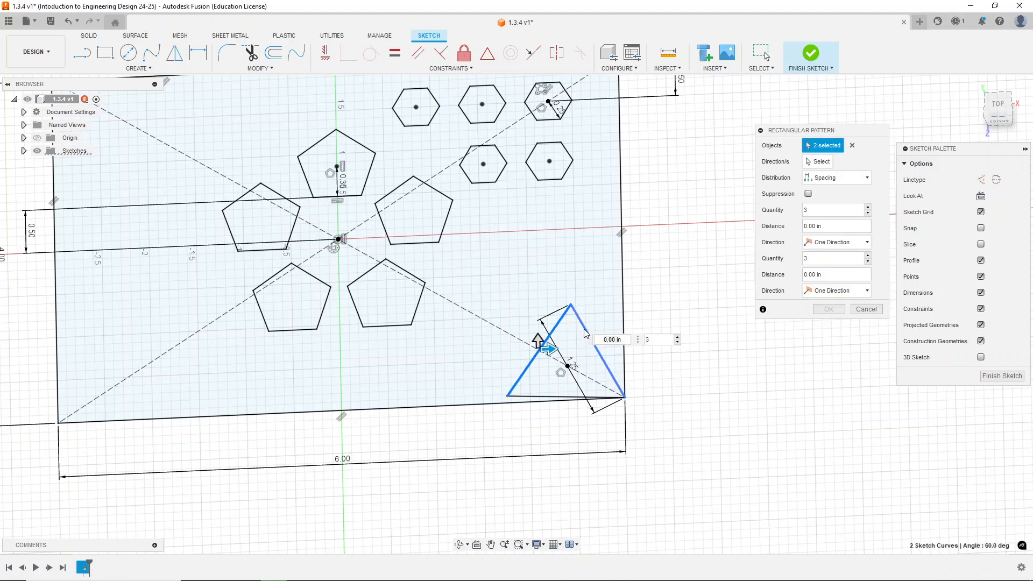
pyautogui.click(560, 397)
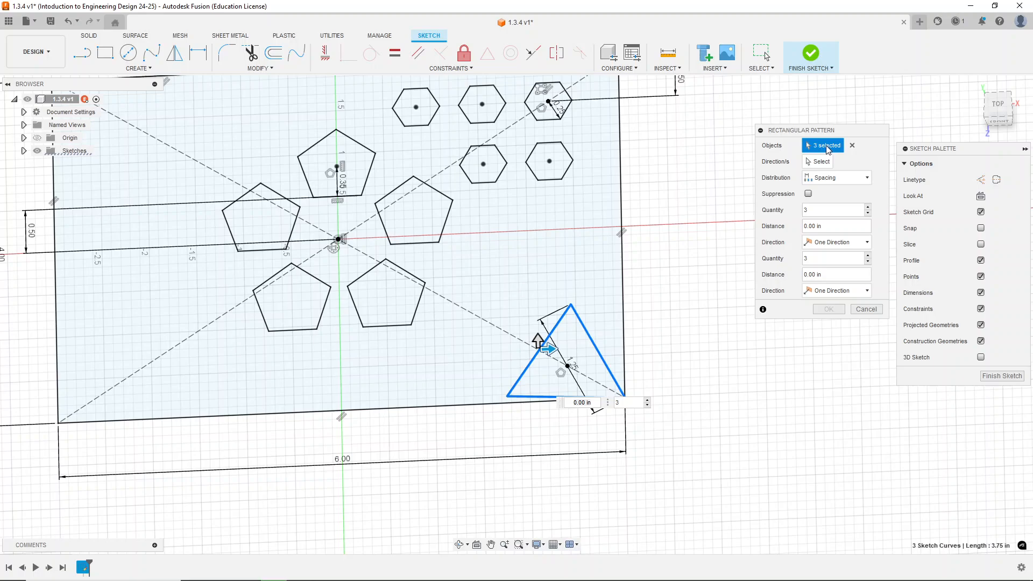
pyautogui.click(819, 162)
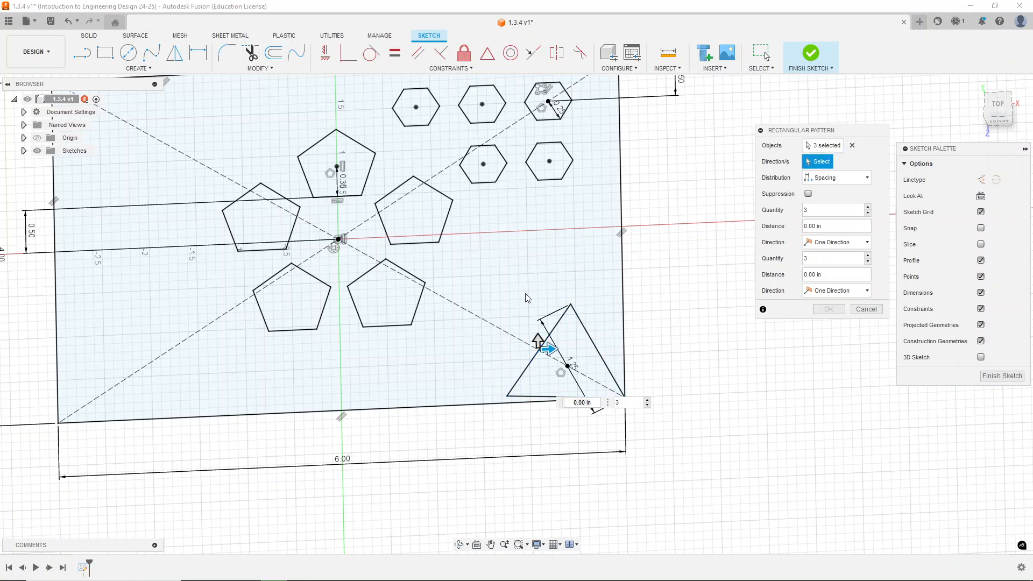
pyautogui.moveTo(549, 350); pyautogui.dragTo(537, 306)
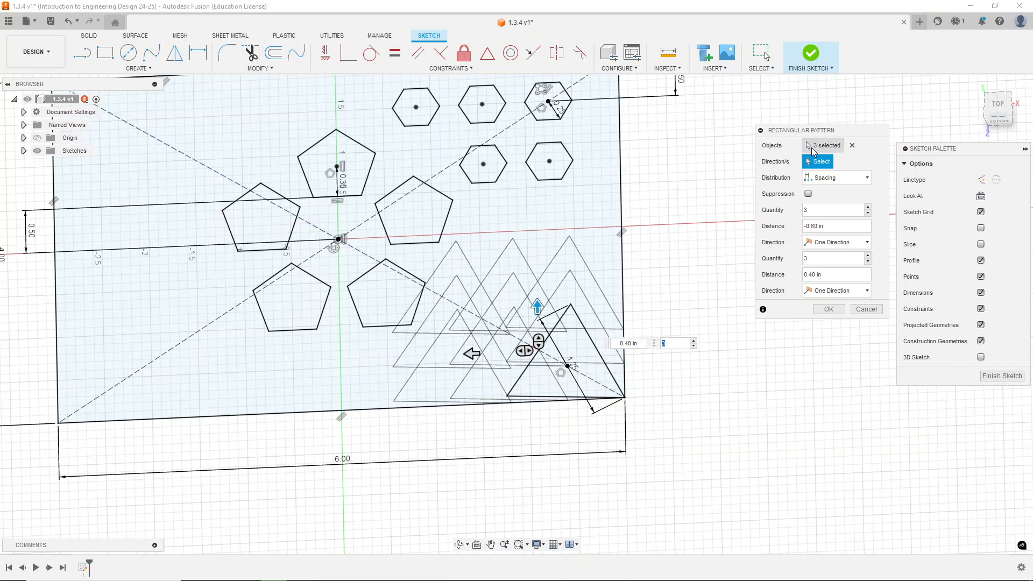
pyautogui.click(440, 298)
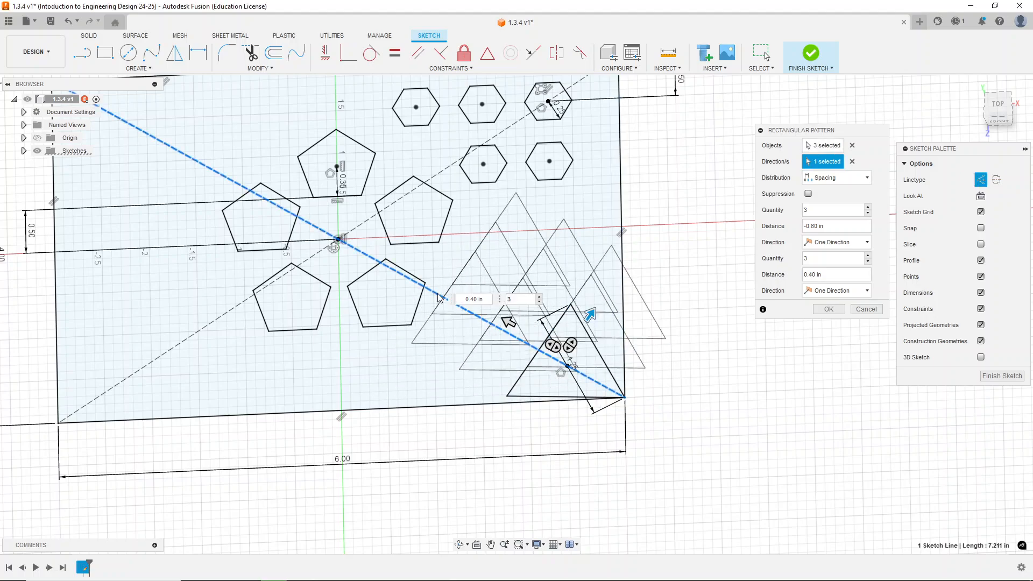
# Set the triangle pattern to 7 instances spaced -0.20 in along the diagonal, with 0.00 in distance in the second direction.
pyautogui.moveTo(591, 315); pyautogui.dragTo(506, 331)
pyautogui.moveTo(825, 210); pyautogui.dragTo(786, 211)
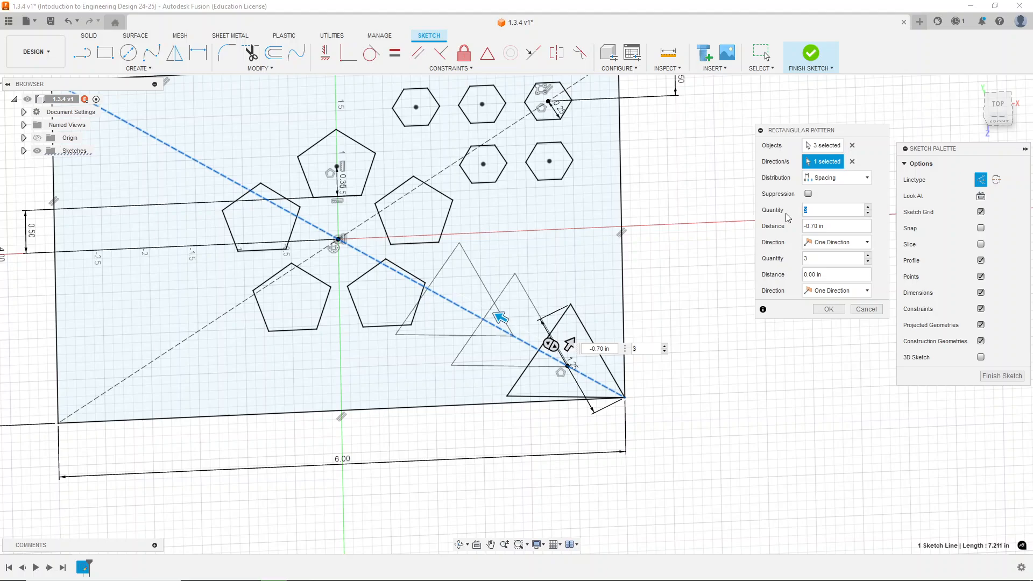
pyautogui.write('7')
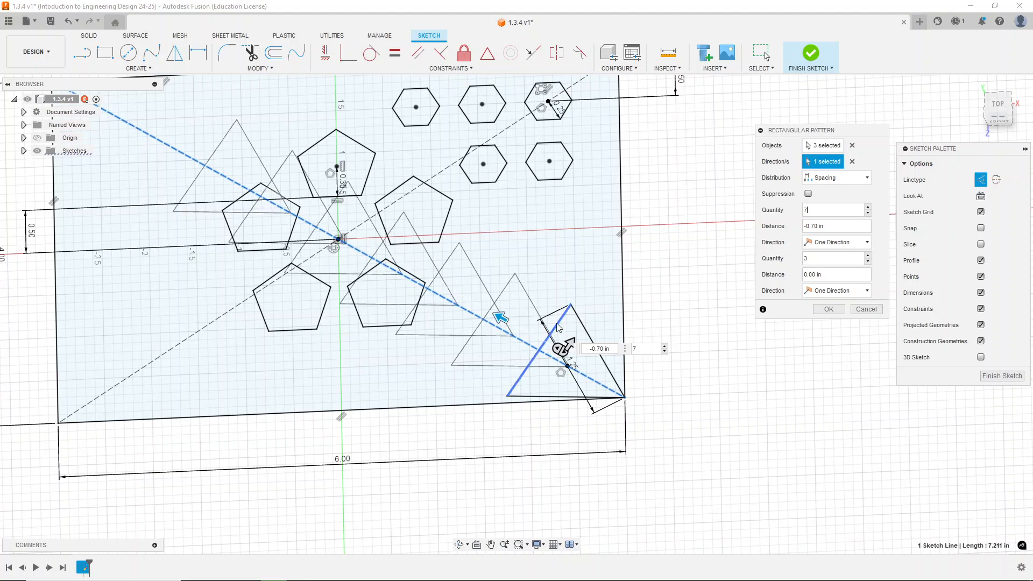
pyautogui.moveTo(501, 318); pyautogui.dragTo(535, 342)
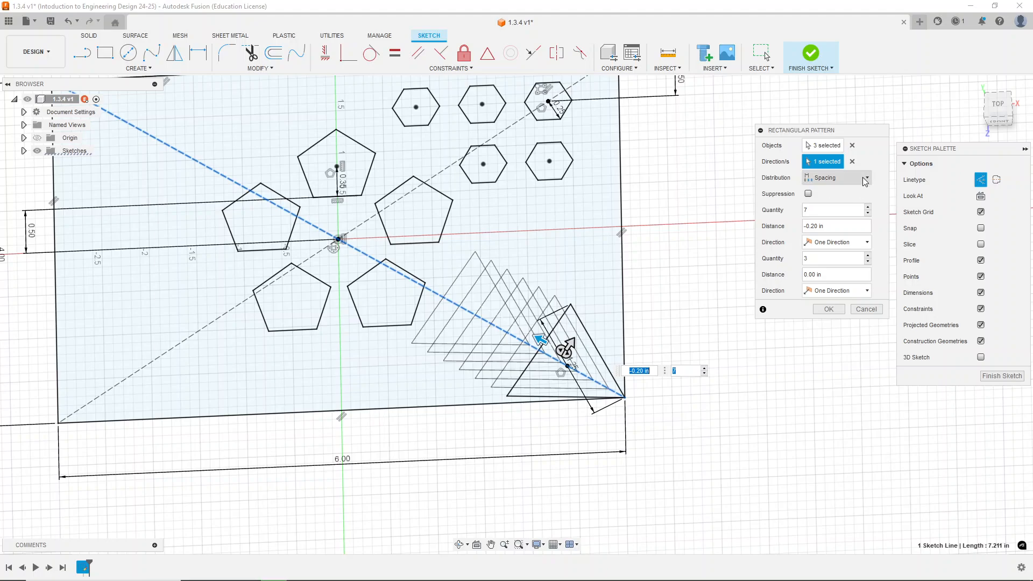
# Compare distributions for the triangle pattern, trying Extent at -1.30 in and Spacing at -0.40 in.
pyautogui.click(863, 180)
pyautogui.click(834, 192)
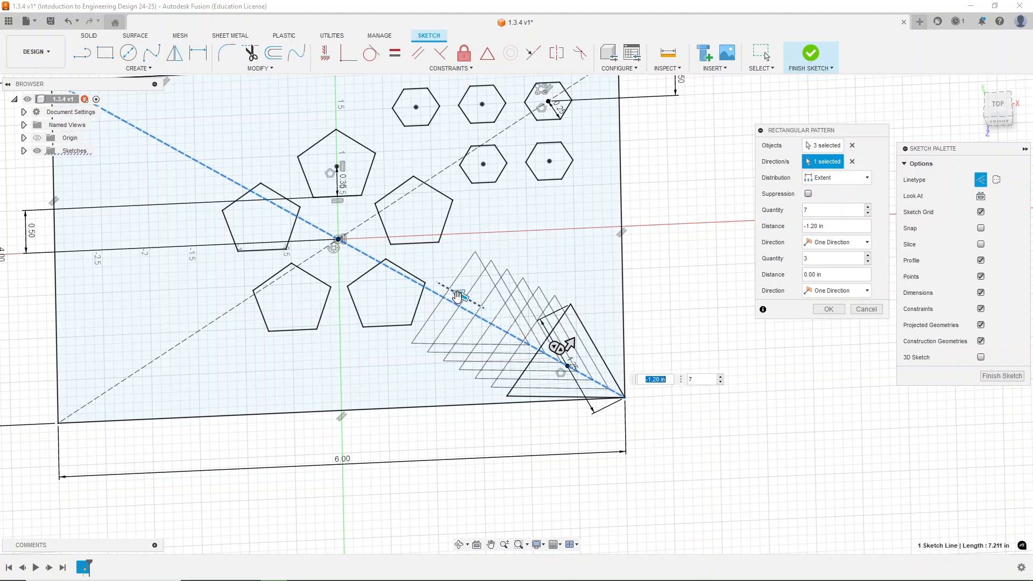
pyautogui.moveTo(458, 295)
pyautogui.mouseDown()
pyautogui.moveTo(362, 263)
pyautogui.moveTo(430, 281)
pyautogui.moveTo(445, 299)
pyautogui.moveTo(302, 230)
pyautogui.moveTo(272, 196)
pyautogui.moveTo(499, 305)
pyautogui.moveTo(458, 292)
pyautogui.mouseUp()
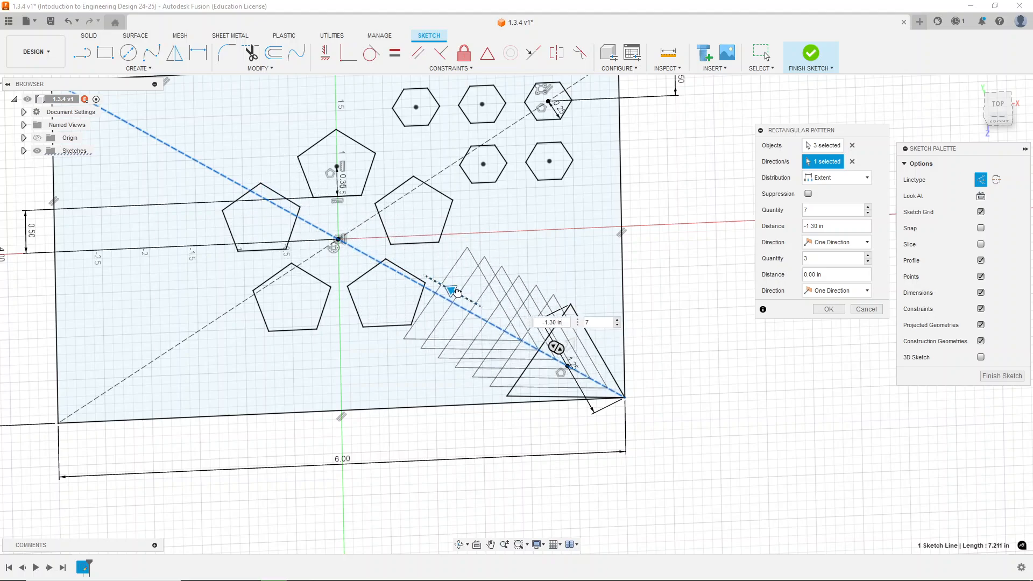
pyautogui.click(840, 178)
pyautogui.click(818, 208)
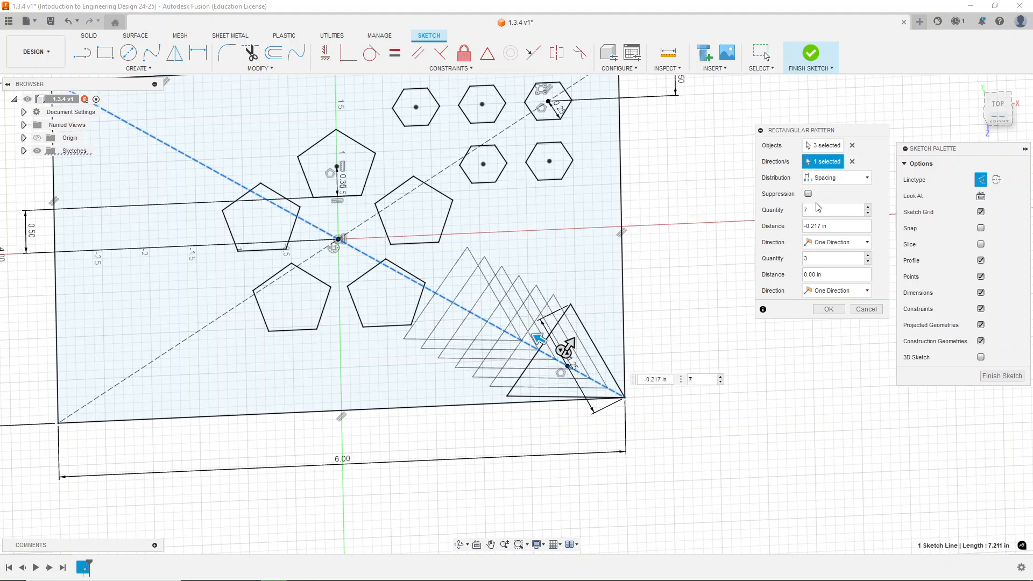
pyautogui.moveTo(537, 338); pyautogui.dragTo(528, 334)
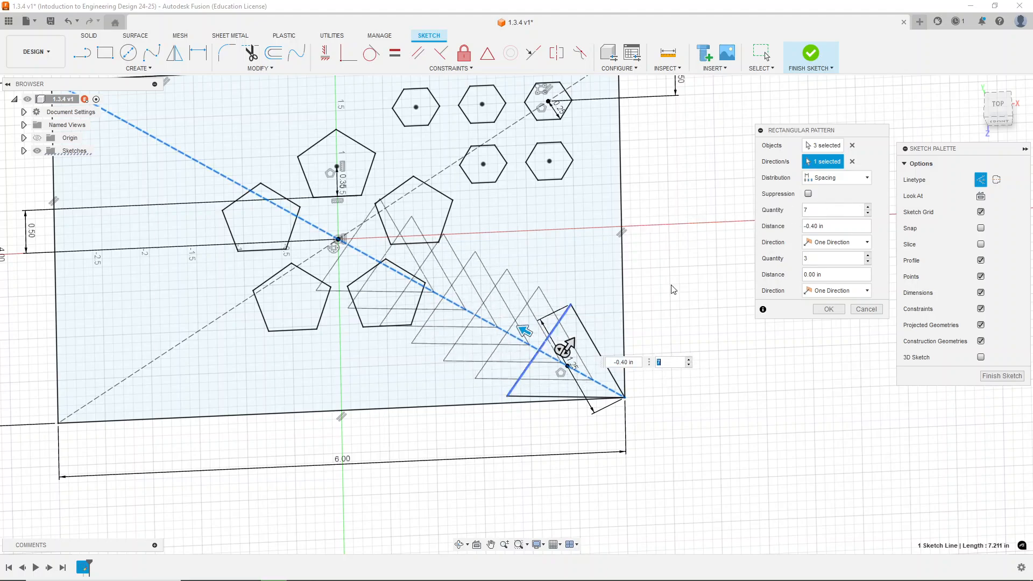
# Use Extent distribution with a total distance of -1.25 in along the diagonal and complete the triangle pattern.
pyautogui.click(839, 178)
pyautogui.click(821, 192)
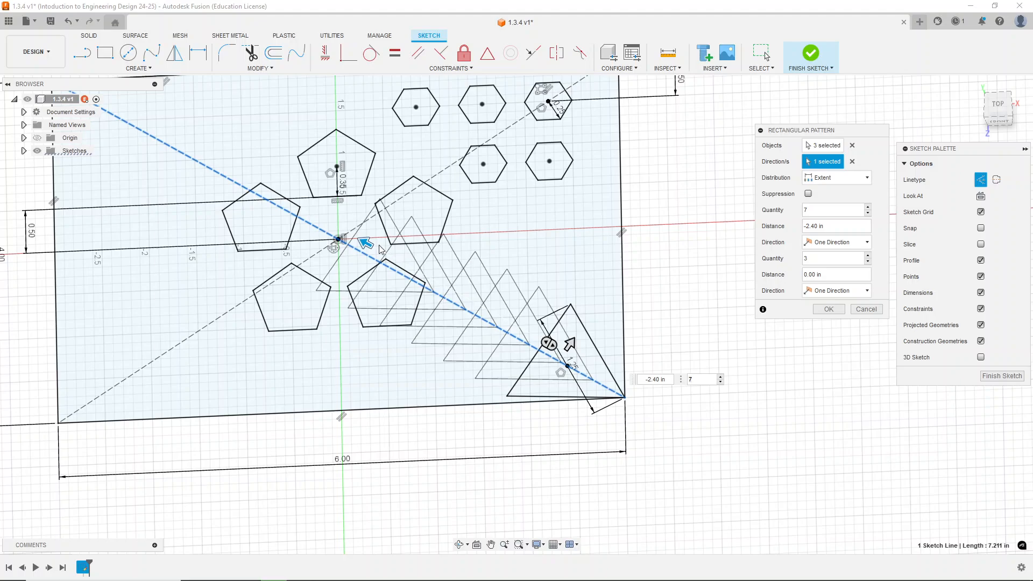
pyautogui.moveTo(366, 243); pyautogui.dragTo(460, 295)
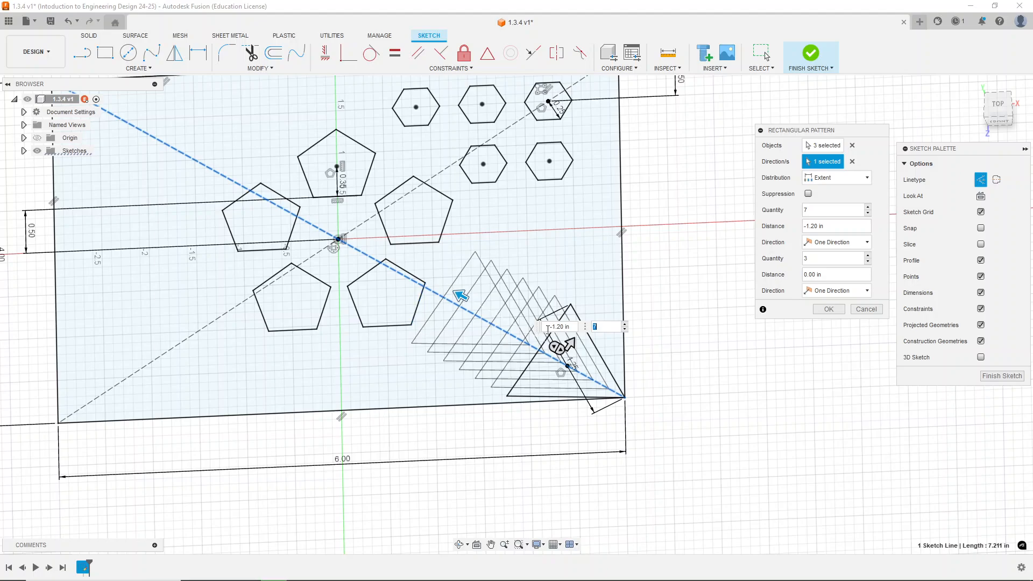
pyautogui.click(560, 328)
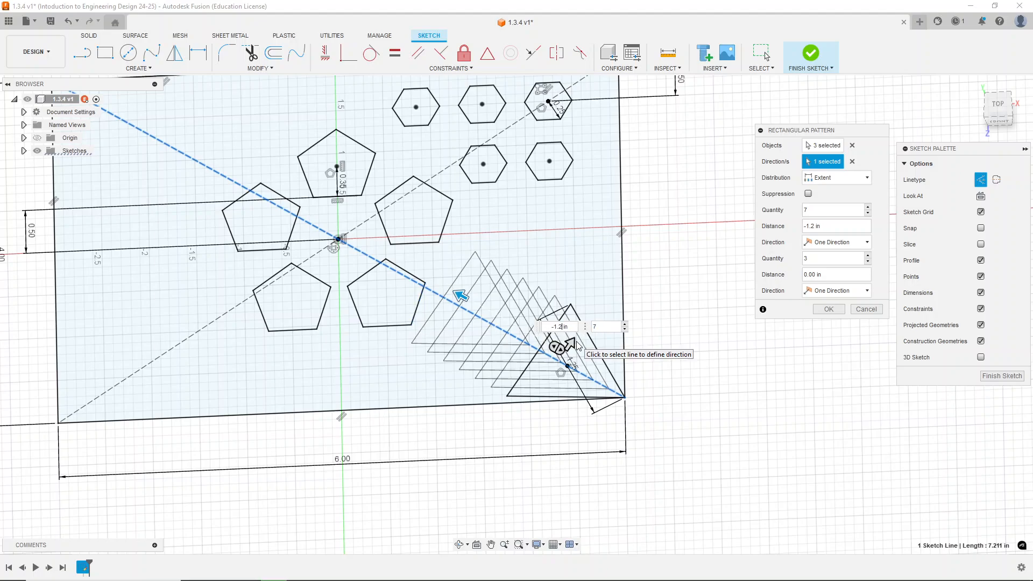
pyautogui.press('Return')
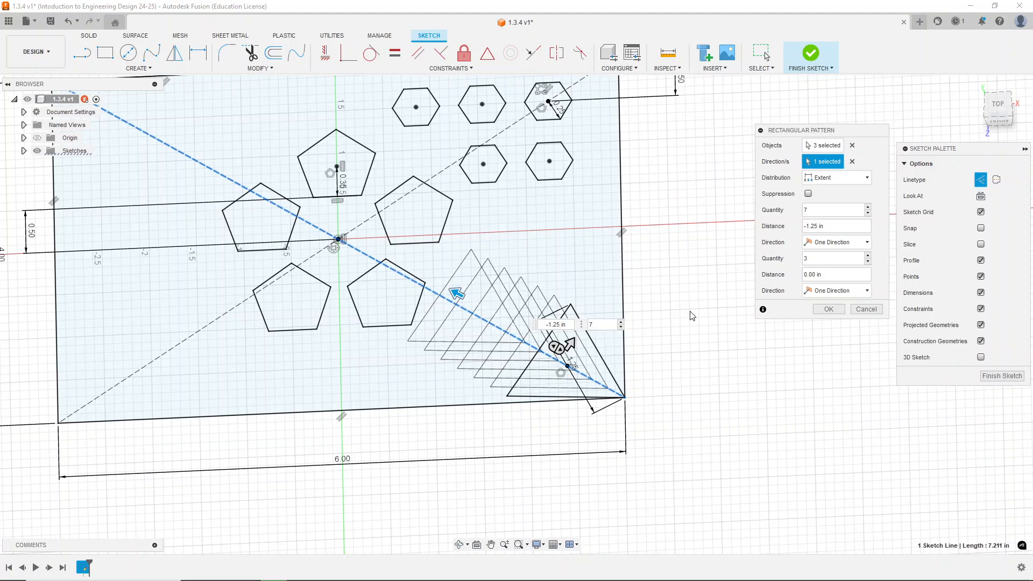
pyautogui.press('Return')
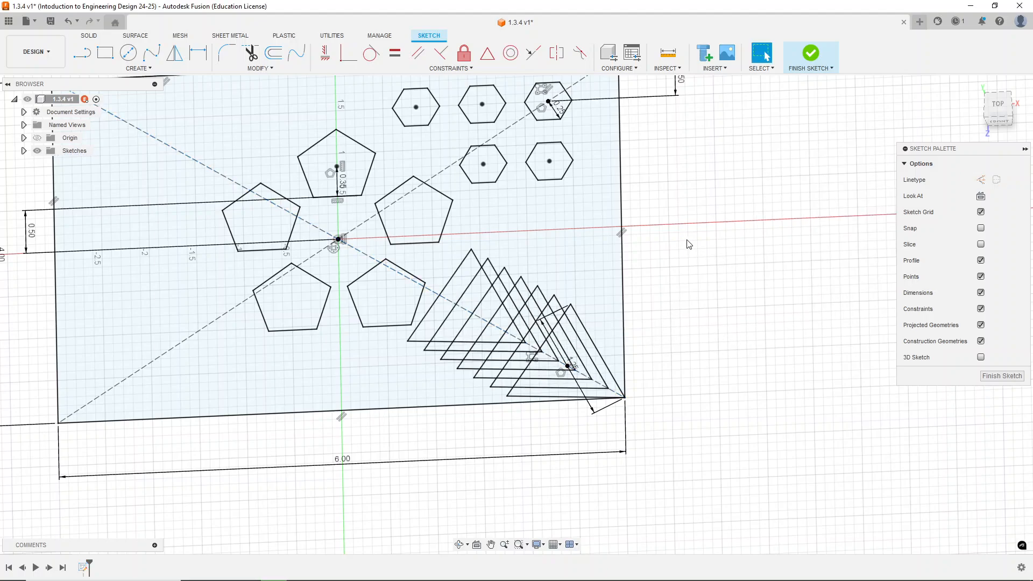
# Finish the sketch and start an Extrude with the rectangular region surrounding the polygons as its profile.
pyautogui.scroll(-2, 689, 245)
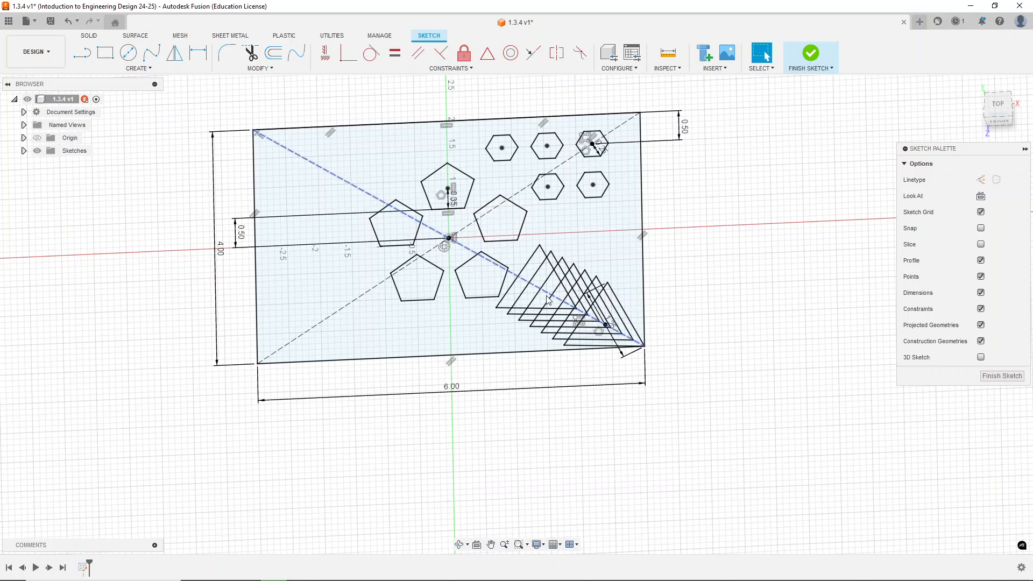
pyautogui.click(813, 58)
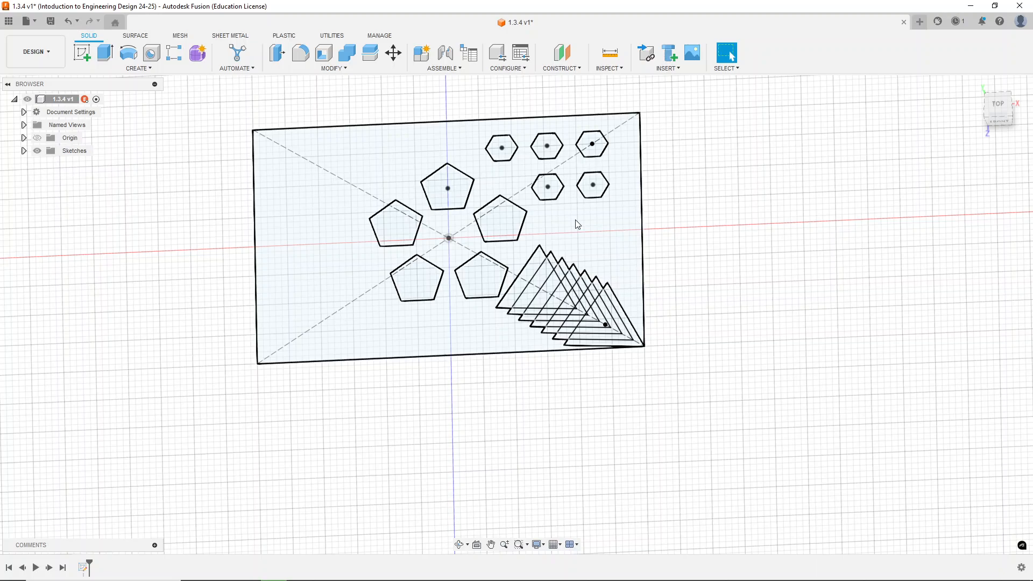
pyautogui.moveTo(726, 233)
pyautogui.keyDown('shift'); pyautogui.mouseDown(button='middle')
pyautogui.moveTo(694, 217)
pyautogui.moveTo(662, 228)
pyautogui.mouseUp(button='middle'); pyautogui.keyUp('shift')
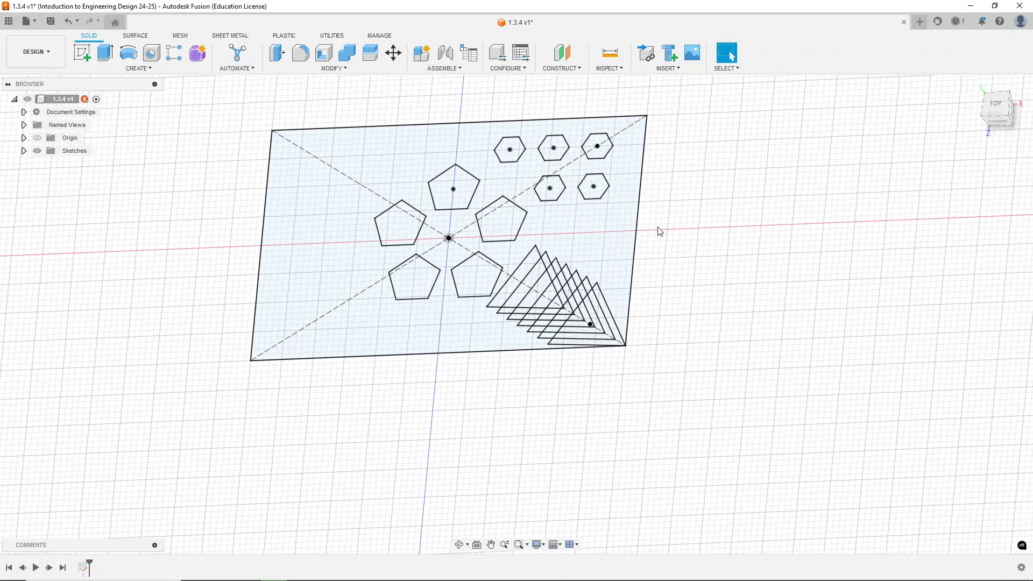
pyautogui.click(105, 52)
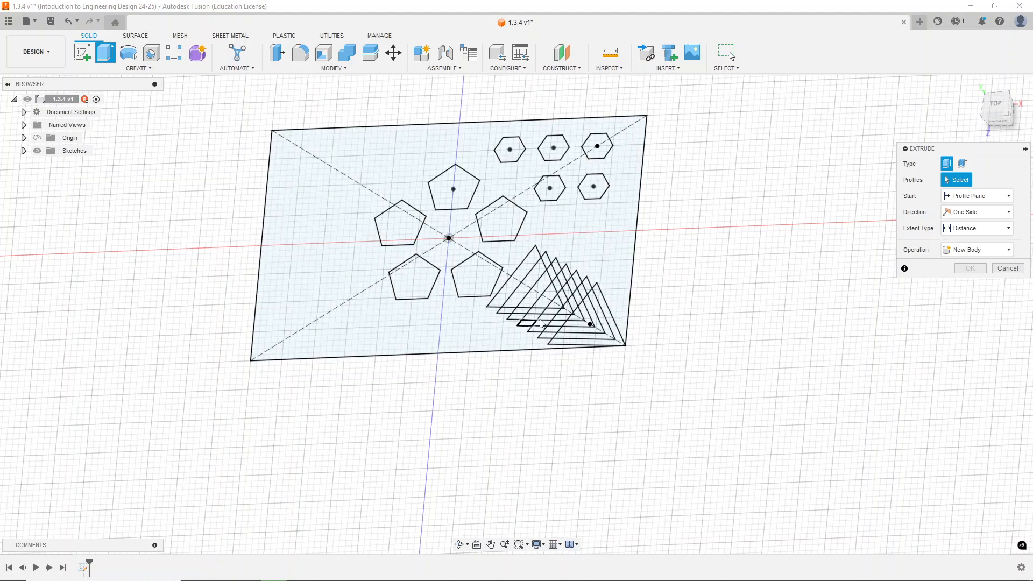
pyautogui.click(385, 161)
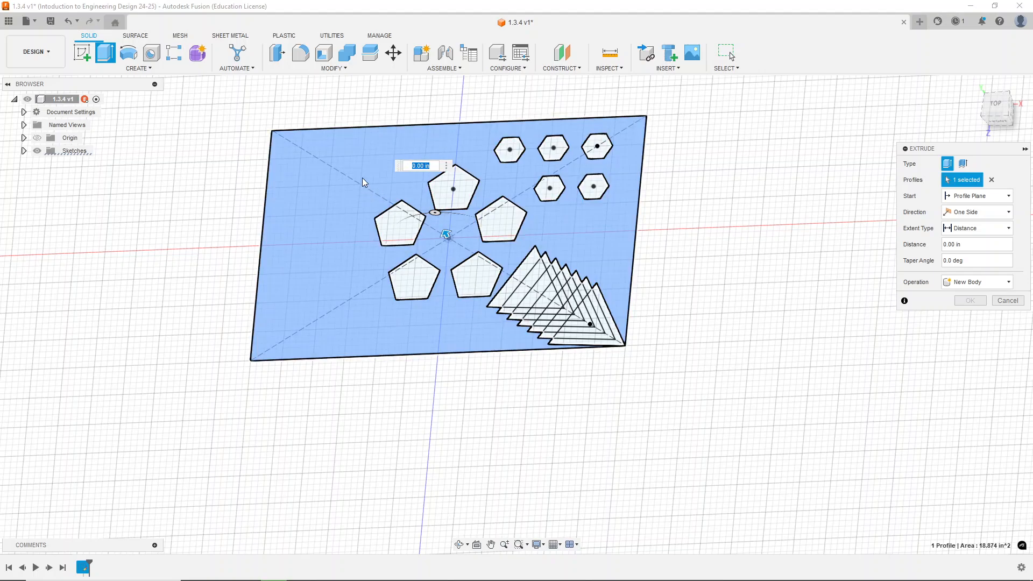
# Add all the regions inside the patterned triangle nearest the rectangle's center to the extrusion profiles.
pyautogui.scroll(5, 437, 136)
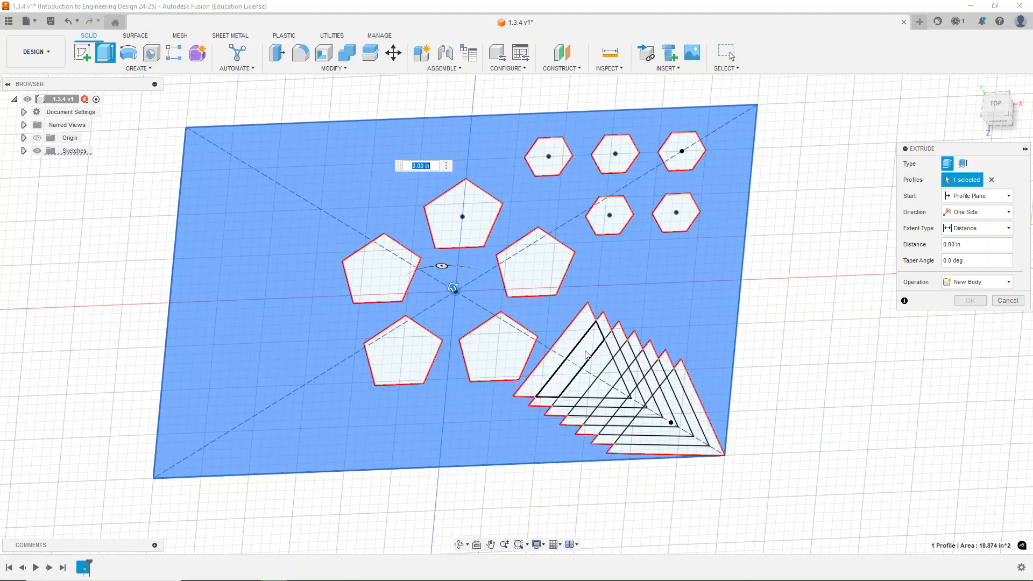
pyautogui.click(581, 331)
pyautogui.click(590, 347)
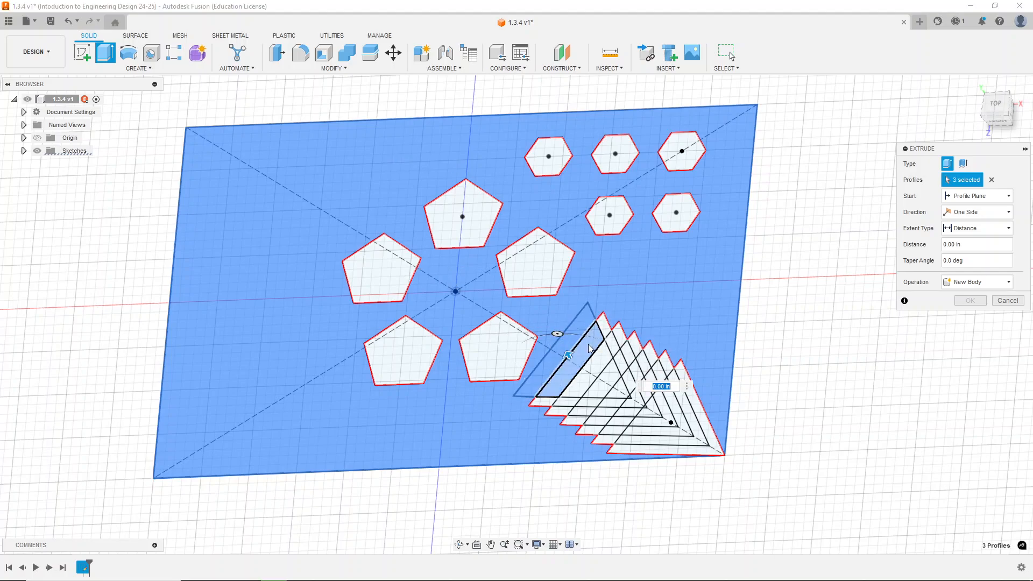
pyautogui.click(596, 369)
pyautogui.click(603, 379)
pyautogui.click(616, 394)
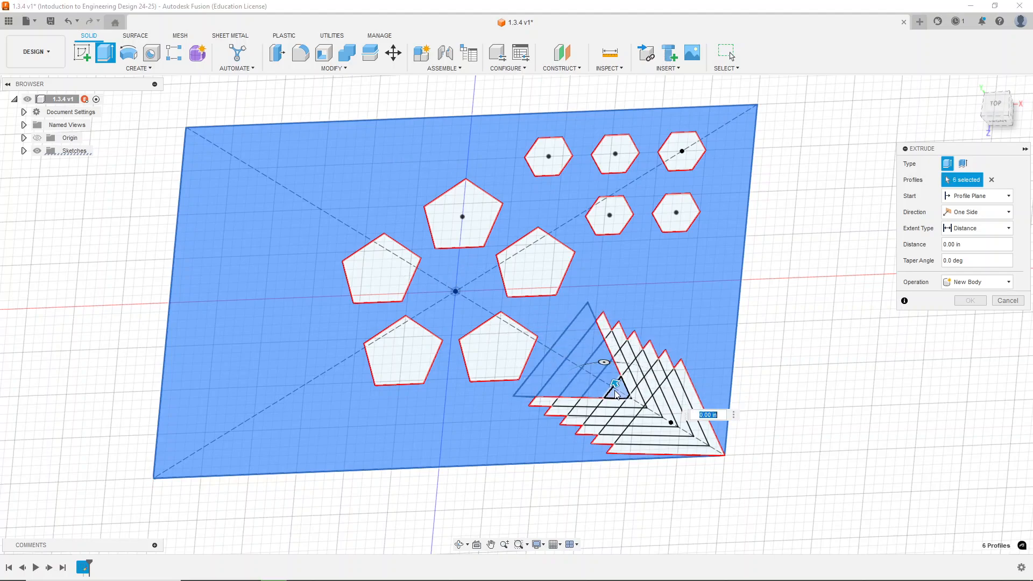
# Add the regions of the third triangle's exposed band to the extrusion profiles, leaving out the second triangle's band.
pyautogui.click(626, 356)
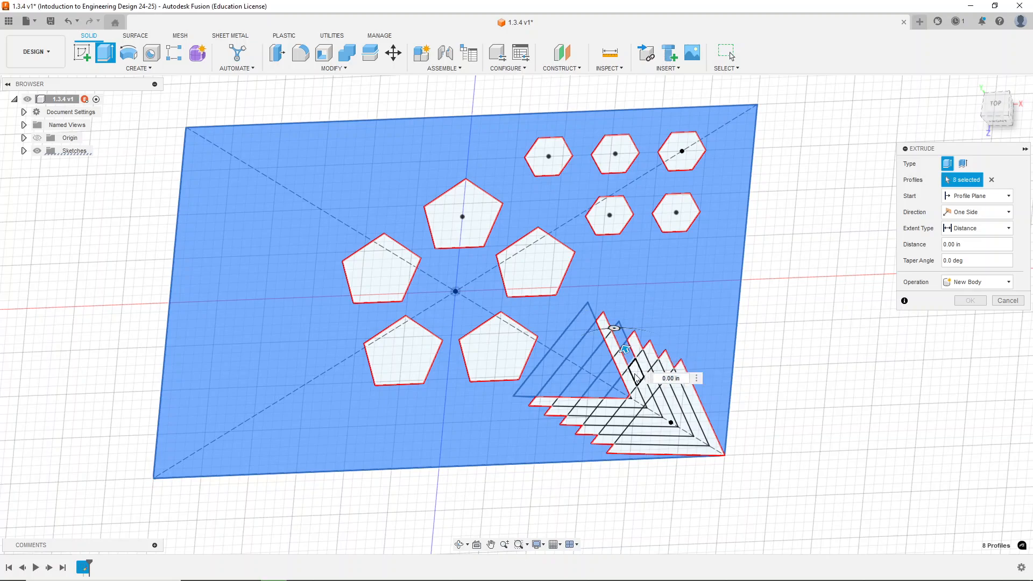
pyautogui.click(637, 373)
pyautogui.click(645, 392)
pyautogui.click(653, 411)
pyautogui.click(618, 416)
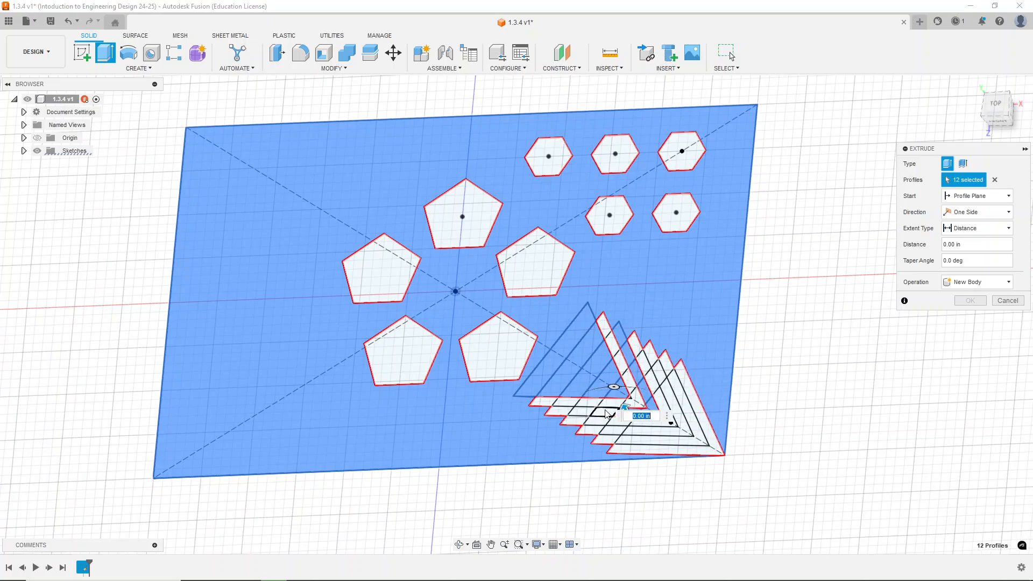
pyautogui.click(603, 418)
pyautogui.click(587, 418)
pyautogui.click(571, 419)
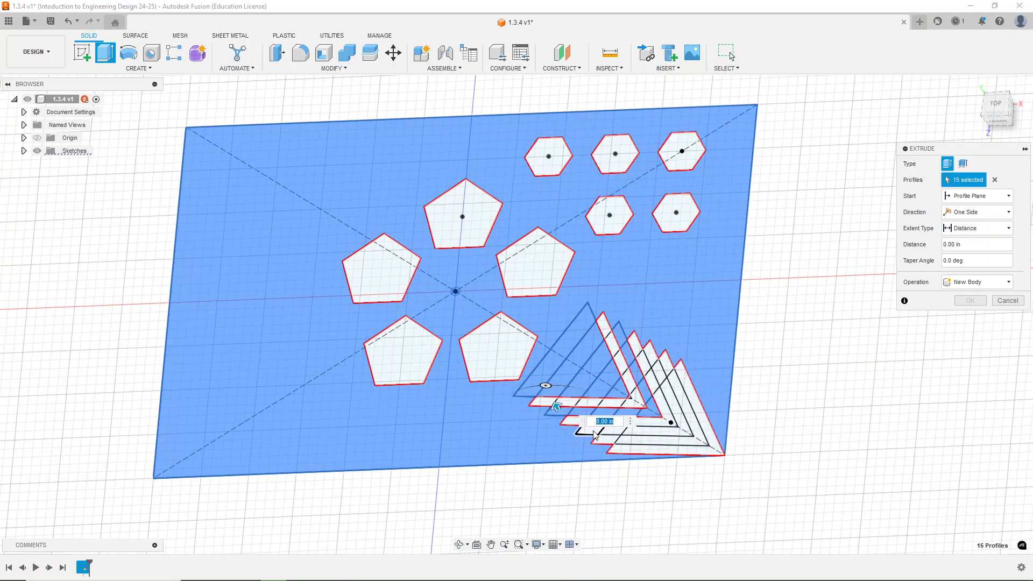
# Add the exposed bands of the fifth triangle and the corner triangle to the extrusion profiles, skipping the fourth and sixth bands.
pyautogui.click(589, 429)
pyautogui.click(614, 430)
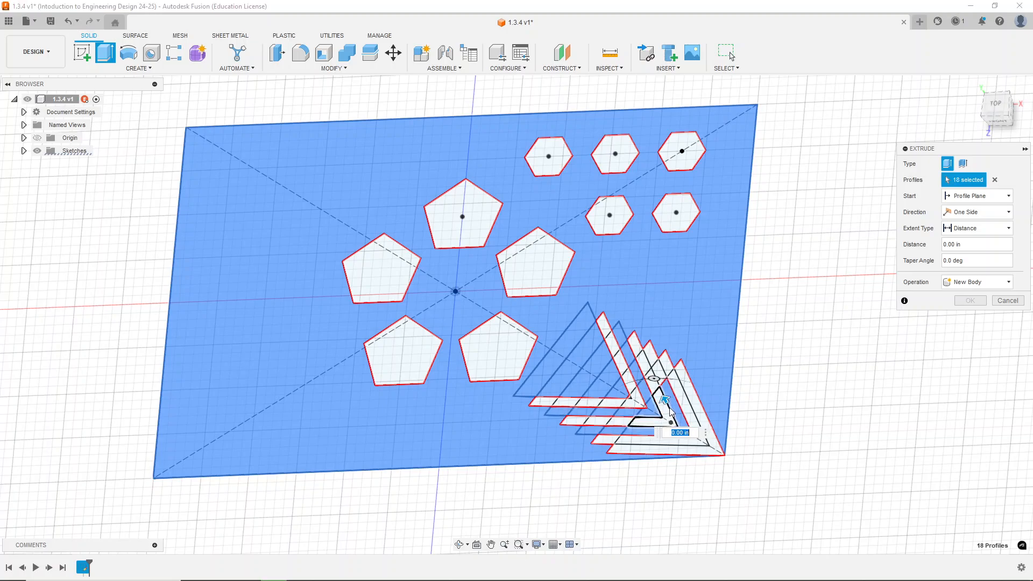
pyautogui.click(677, 407)
pyautogui.click(666, 386)
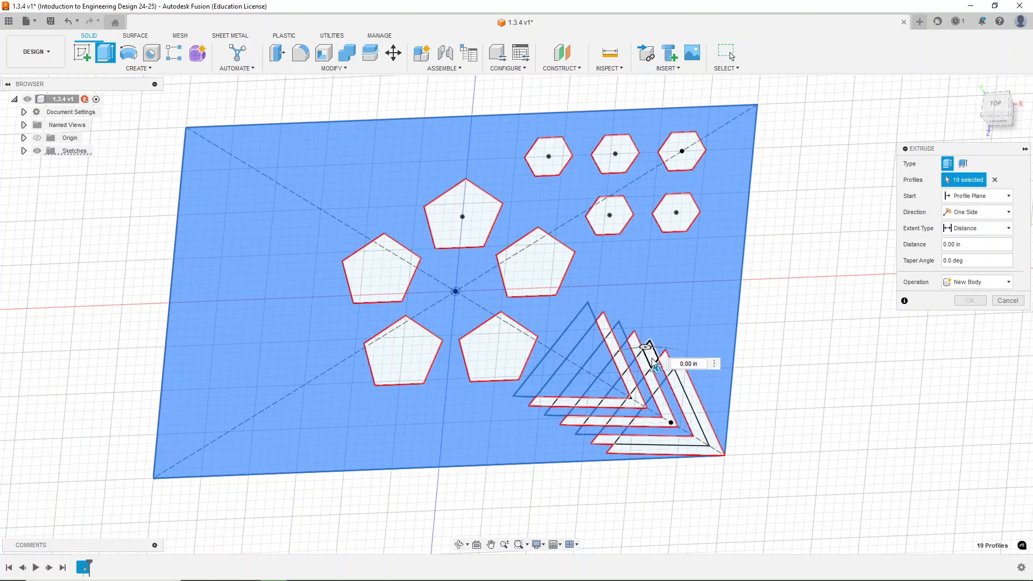
pyautogui.click(689, 378)
pyautogui.click(688, 378)
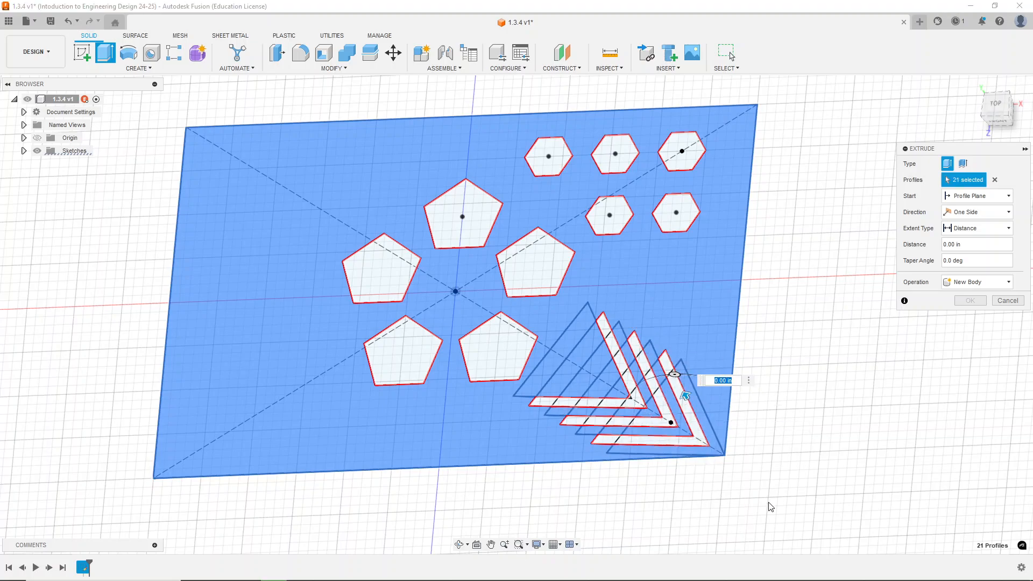
pyautogui.moveTo(734, 477)
pyautogui.keyDown('shift'); pyautogui.mouseDown(button='middle')
pyautogui.moveTo(745, 446)
pyautogui.moveTo(737, 387)
pyautogui.moveTo(674, 411)
pyautogui.mouseUp(button='middle'); pyautogui.keyUp('shift')
pyautogui.moveTo(808, 344)
pyautogui.keyDown('shift'); pyautogui.mouseDown(button='middle')
pyautogui.moveTo(798, 335)
pyautogui.moveTo(786, 348)
pyautogui.moveTo(777, 343)
pyautogui.mouseUp(button='middle'); pyautogui.keyUp('shift')
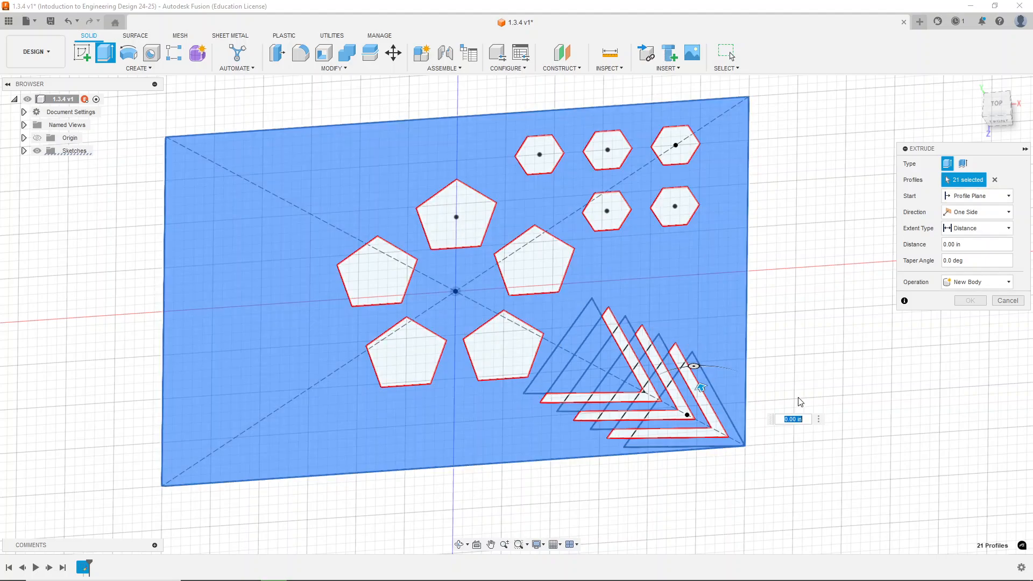
# Extrude the selected profiles 0.20 in as a new body to form the plate with its polygon and chevron cutouts.
pyautogui.keyDown('shift'); pyautogui.moveTo(801, 403); pyautogui.dragTo(618, 350, button='middle'); pyautogui.keyUp('shift')
pyautogui.moveTo(619, 354); pyautogui.dragTo(611, 350)
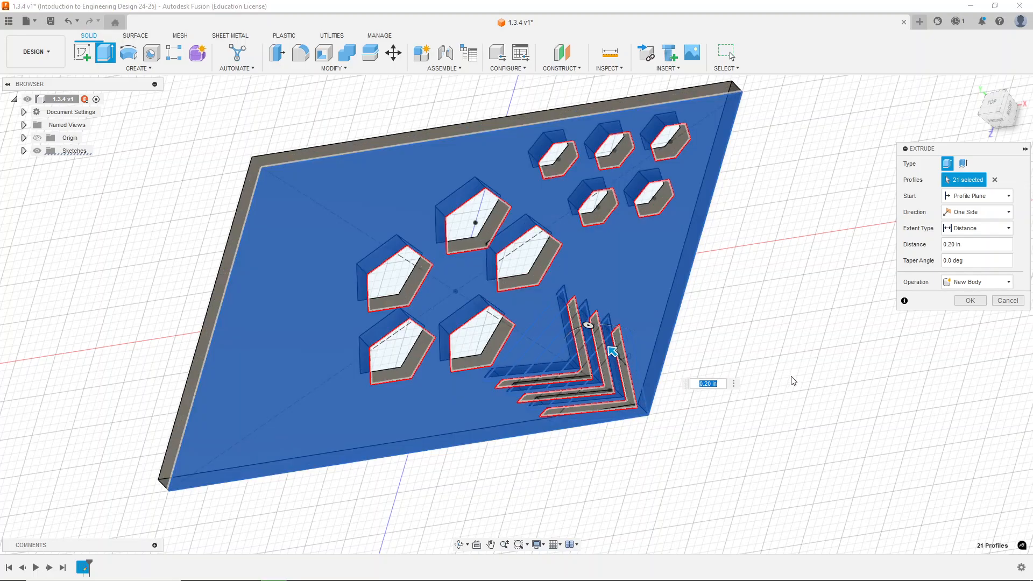
pyautogui.press('Return')
pyautogui.moveTo(738, 370)
pyautogui.keyDown('shift'); pyautogui.mouseDown(button='middle')
pyautogui.moveTo(719, 351)
pyautogui.moveTo(746, 359)
pyautogui.mouseUp(button='middle'); pyautogui.keyUp('shift')
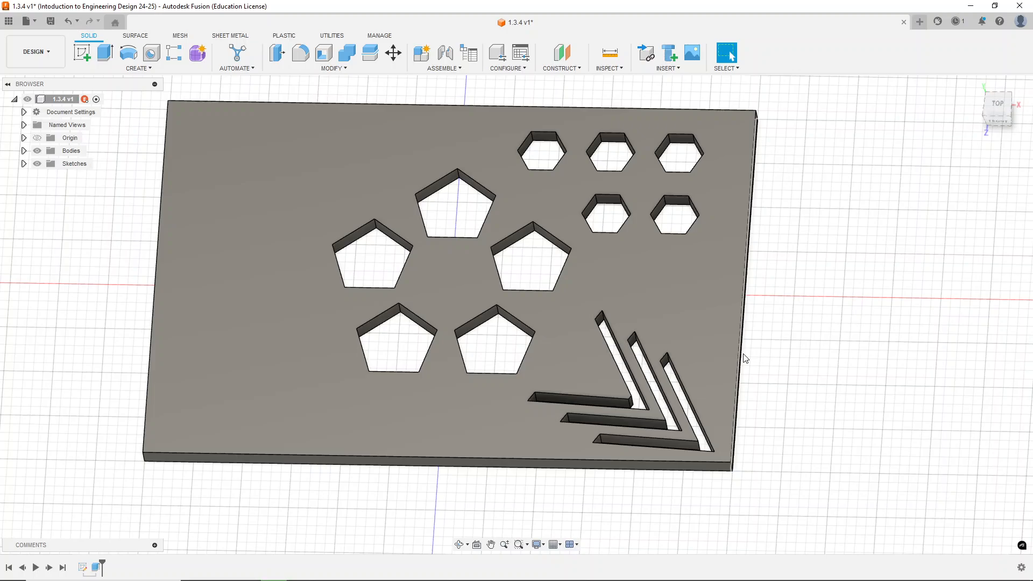
pyautogui.keyDown('shift'); pyautogui.moveTo(756, 258); pyautogui.dragTo(752, 265, button='middle'); pyautogui.keyUp('shift')
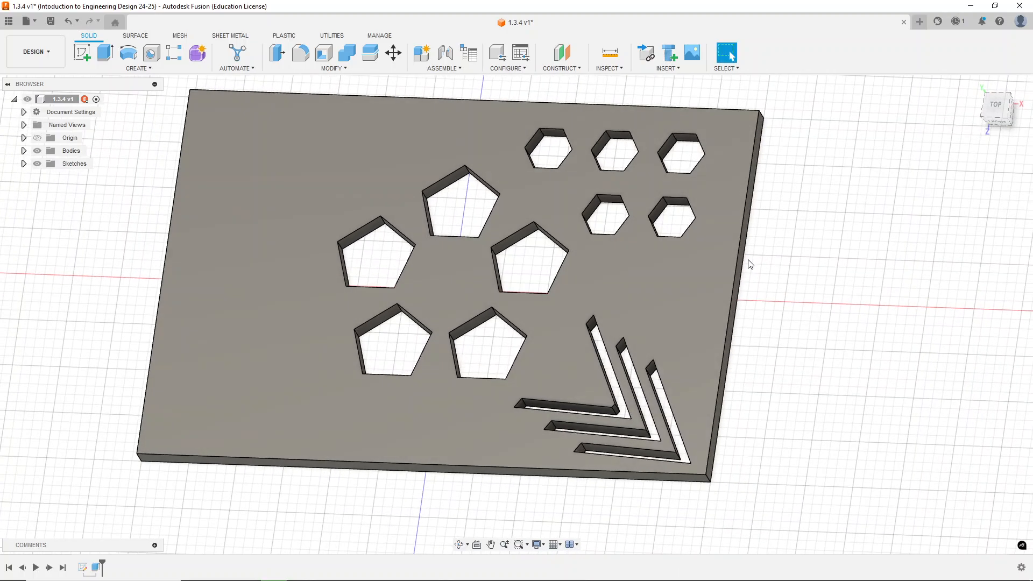
# Show Sketch1 over the extruded plate and hide it again.
pyautogui.click(24, 165)
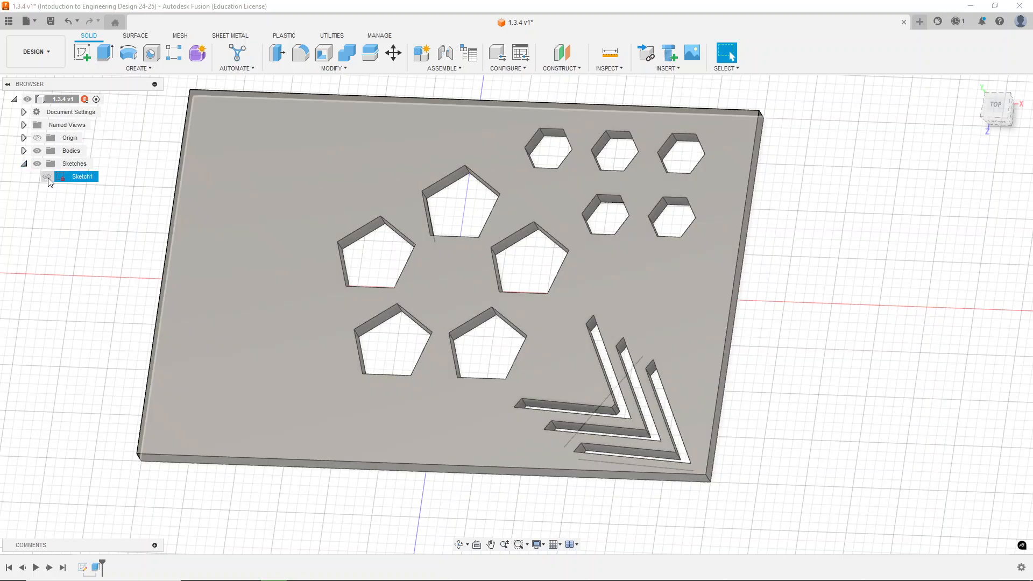
pyautogui.click(47, 177)
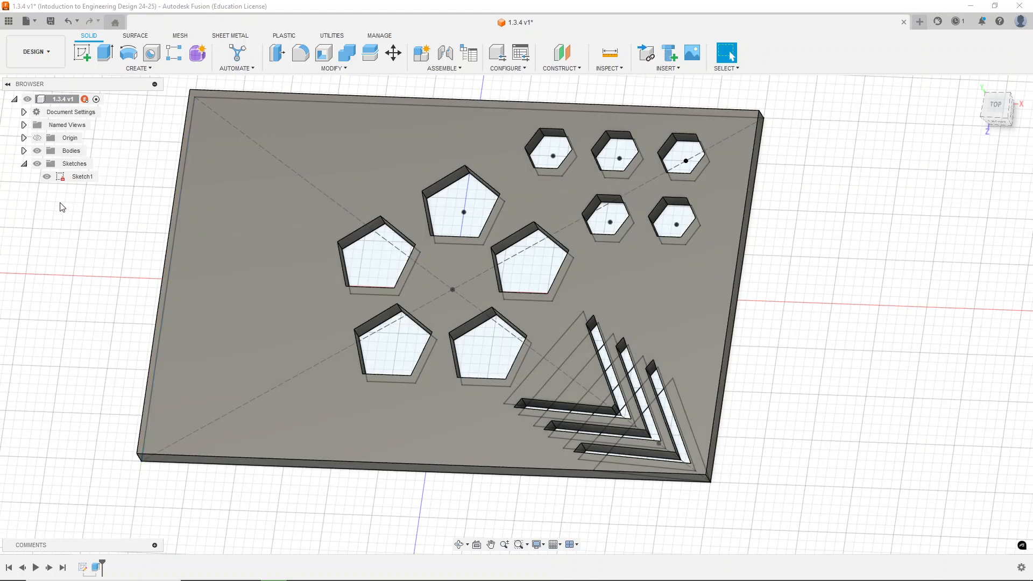
pyautogui.click(47, 177)
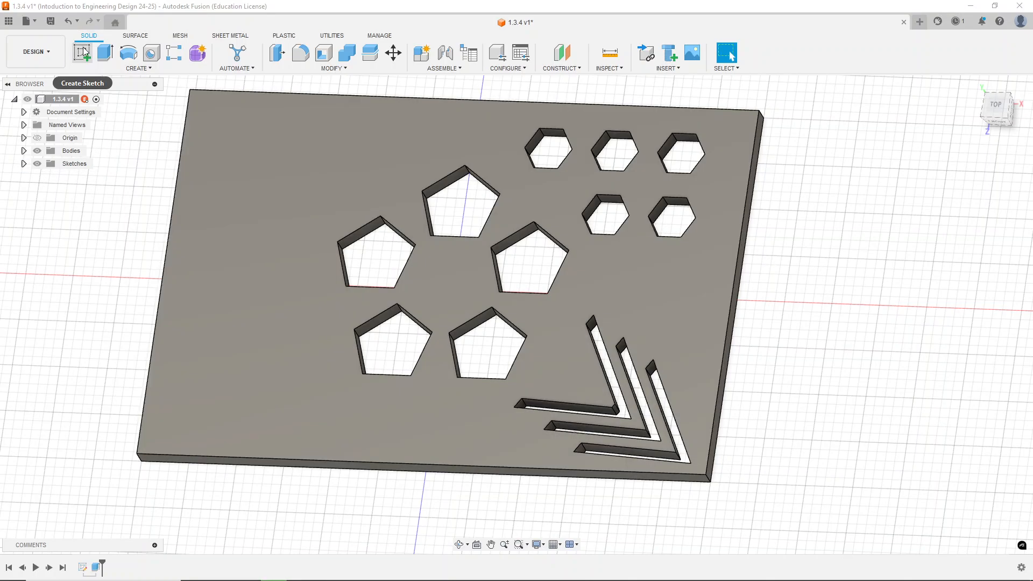
# Create a new sketch on the large upper face of the plate.
pyautogui.click(83, 52)
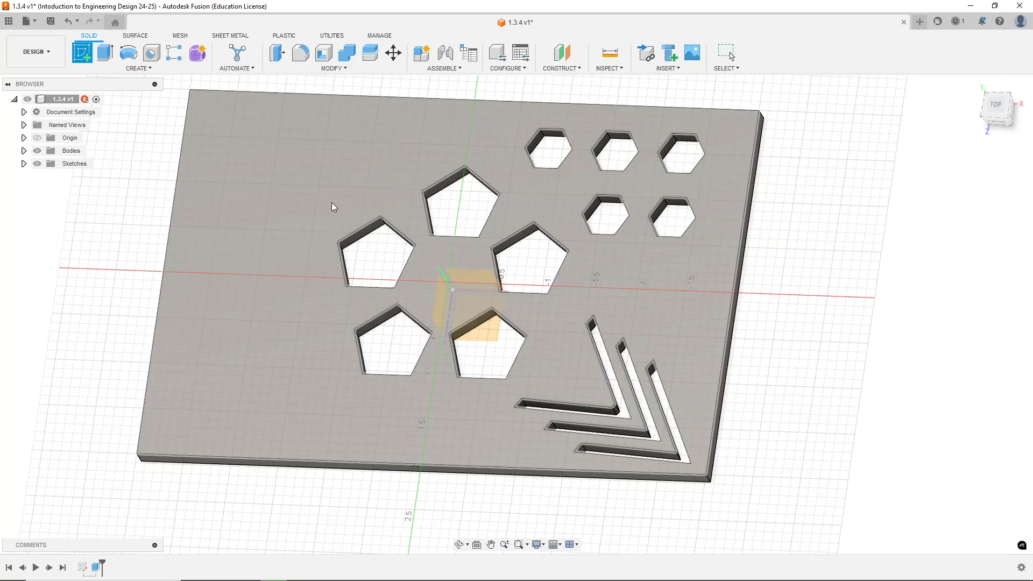
pyautogui.keyDown('shift'); pyautogui.moveTo(292, 233); pyautogui.dragTo(380, 277, button='middle'); pyautogui.keyUp('shift')
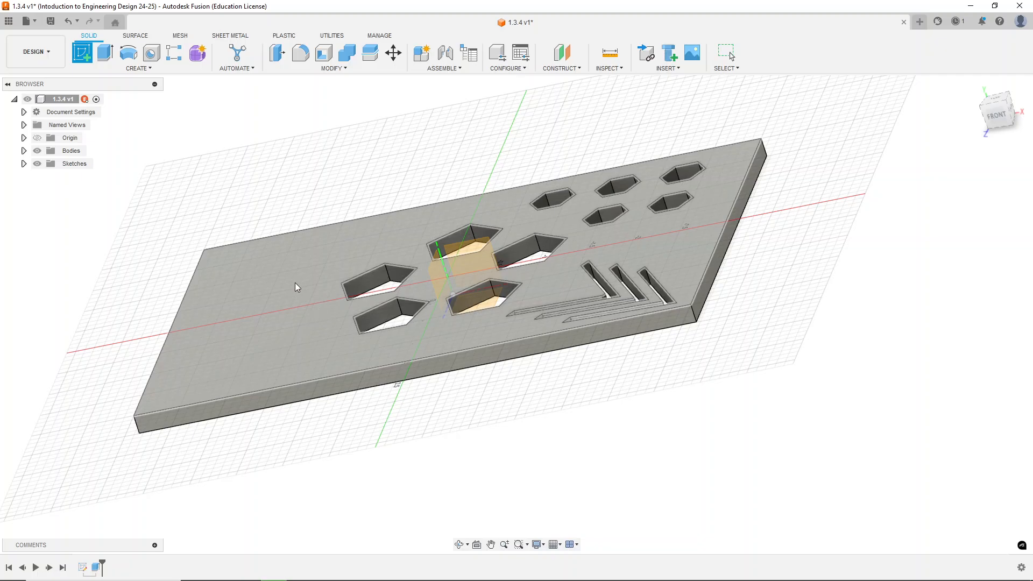
pyautogui.click(295, 284)
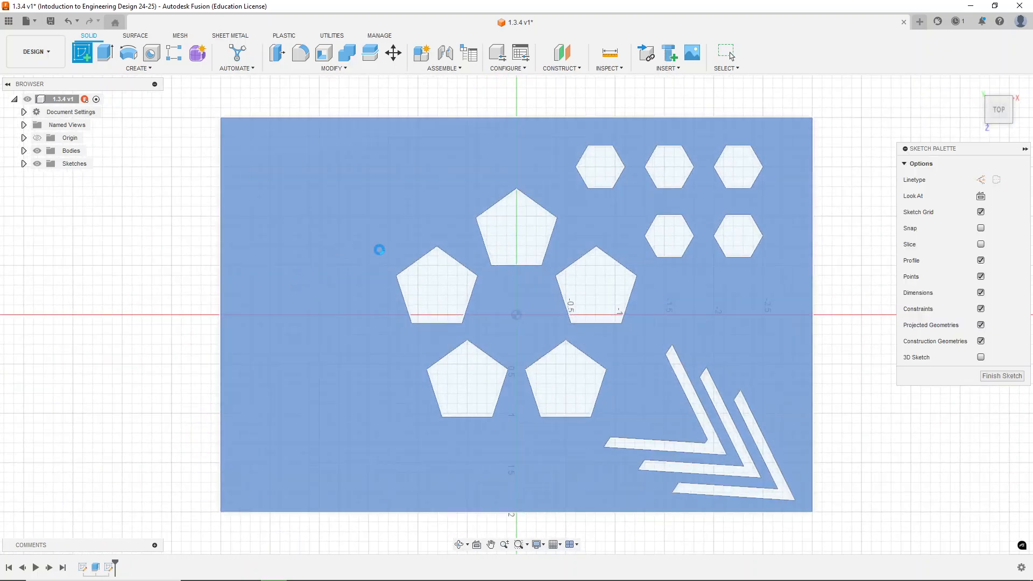
# Offset the outline of the pentagon cutout left of the origin outward by 0.1 in.
pyautogui.scroll(3, 467, 282)
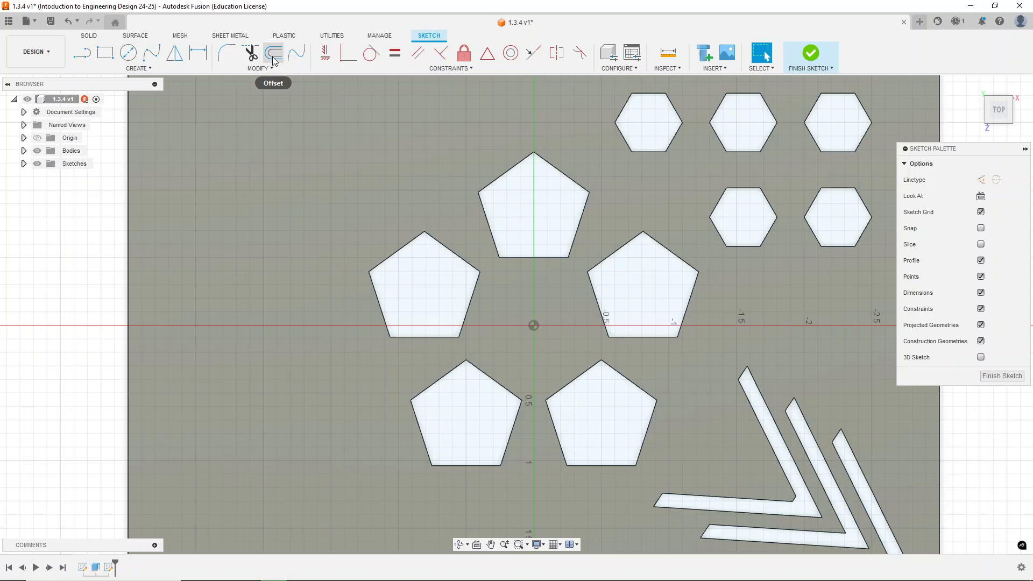
pyautogui.click(275, 57)
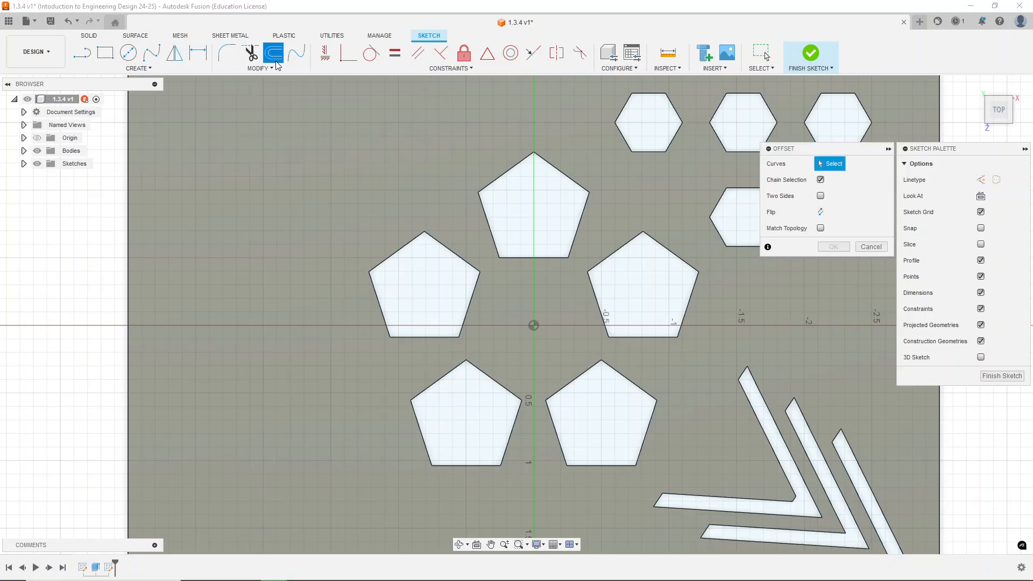
pyautogui.click(398, 257)
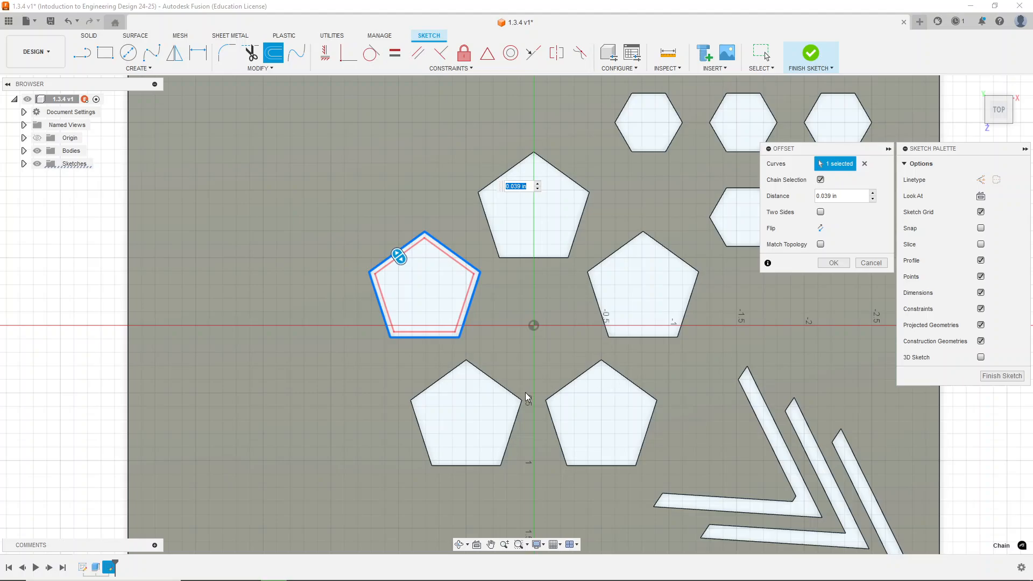
pyautogui.moveTo(399, 255); pyautogui.dragTo(387, 243)
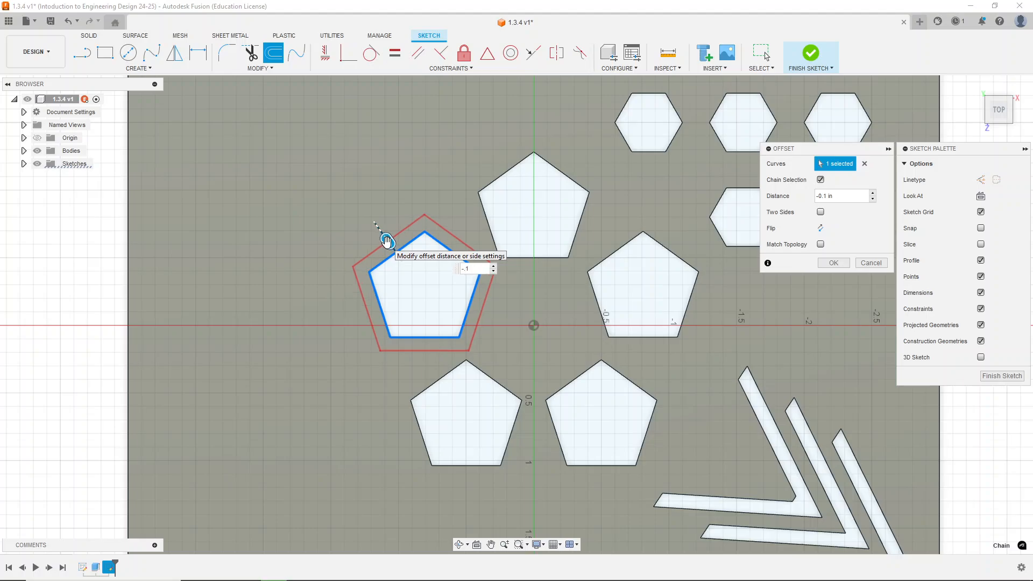
pyautogui.press('Return')
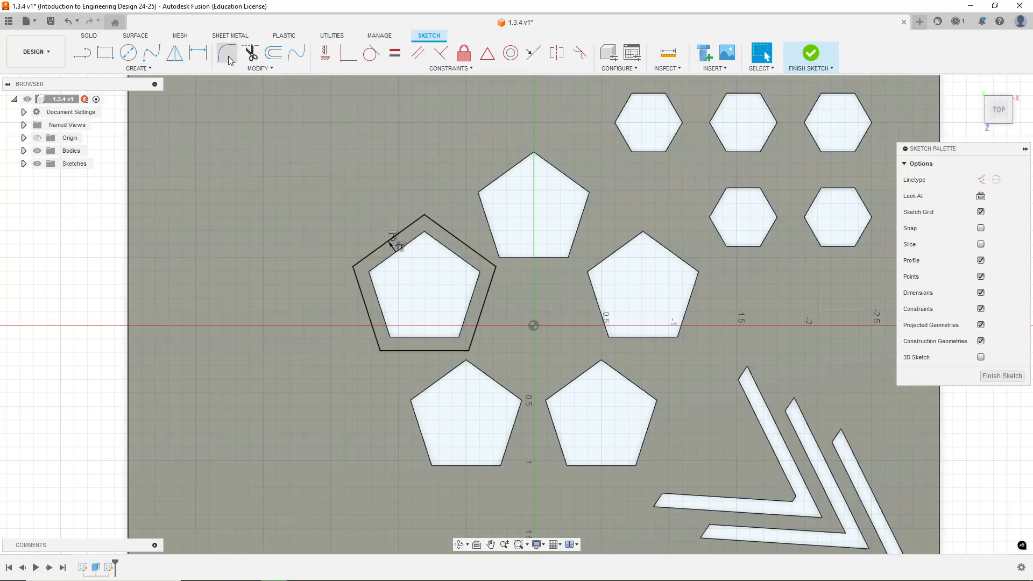
# Offset the outlines of the upper-right and lower-right pentagon cutouts outward by 0.1 in each.
pyautogui.click(274, 52)
pyautogui.click(617, 255)
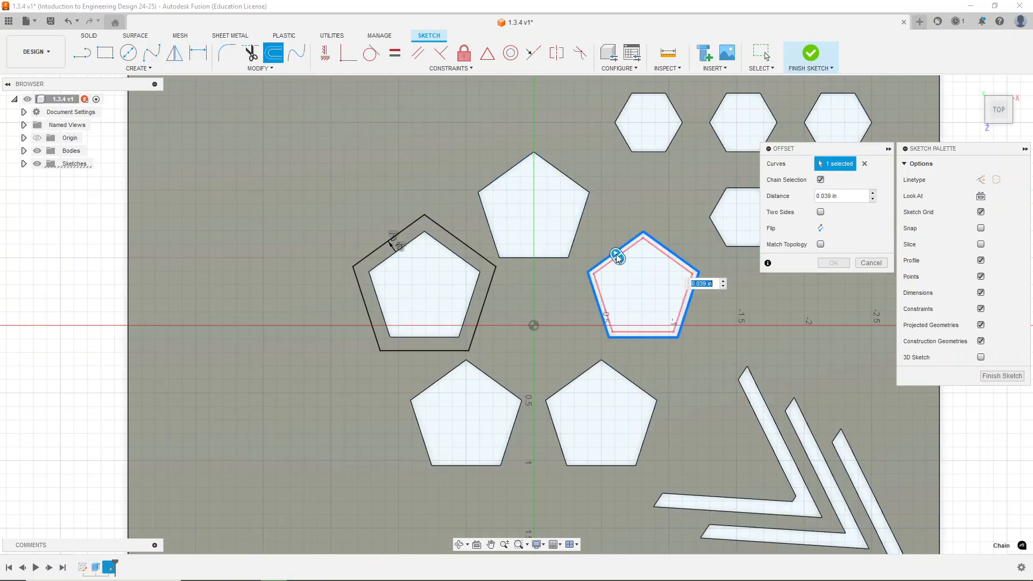
pyautogui.press('Return')
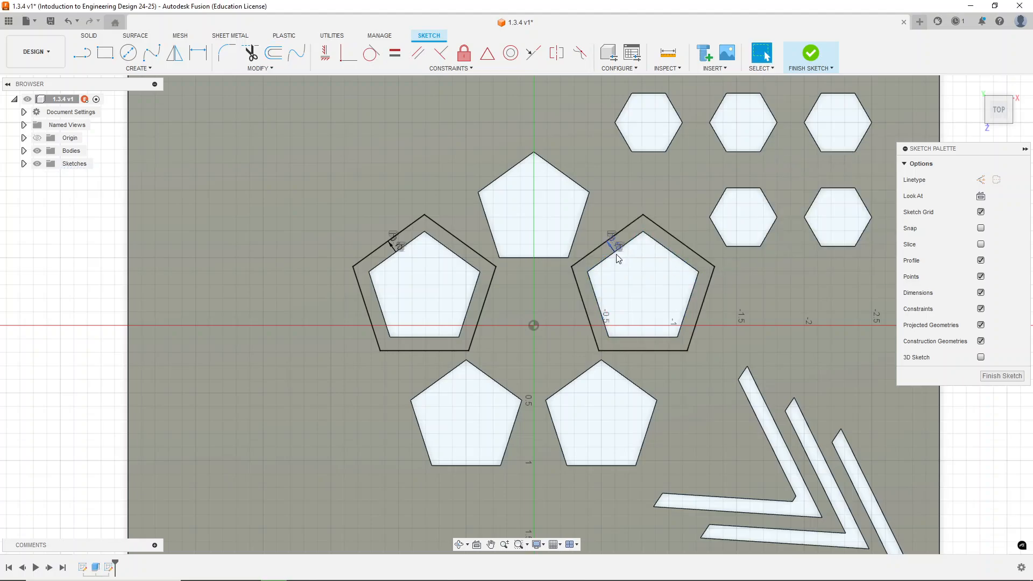
pyautogui.click(284, 63)
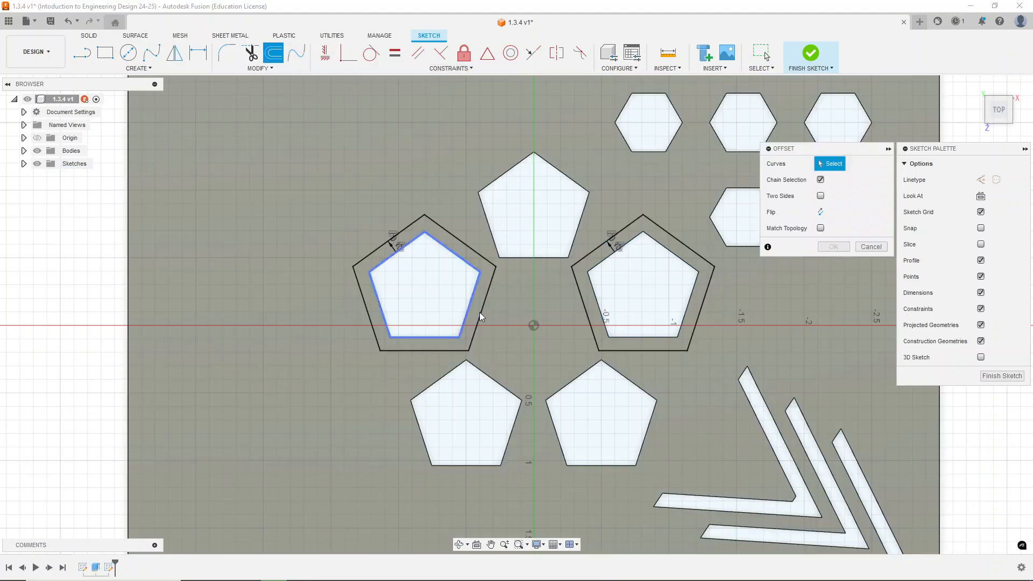
pyautogui.click(566, 389)
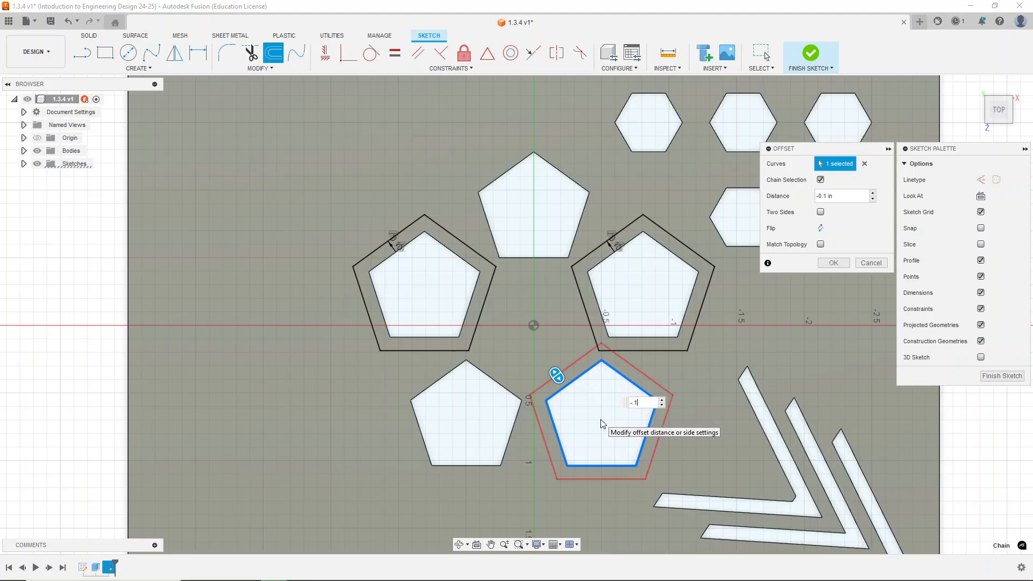
pyautogui.press('Return')
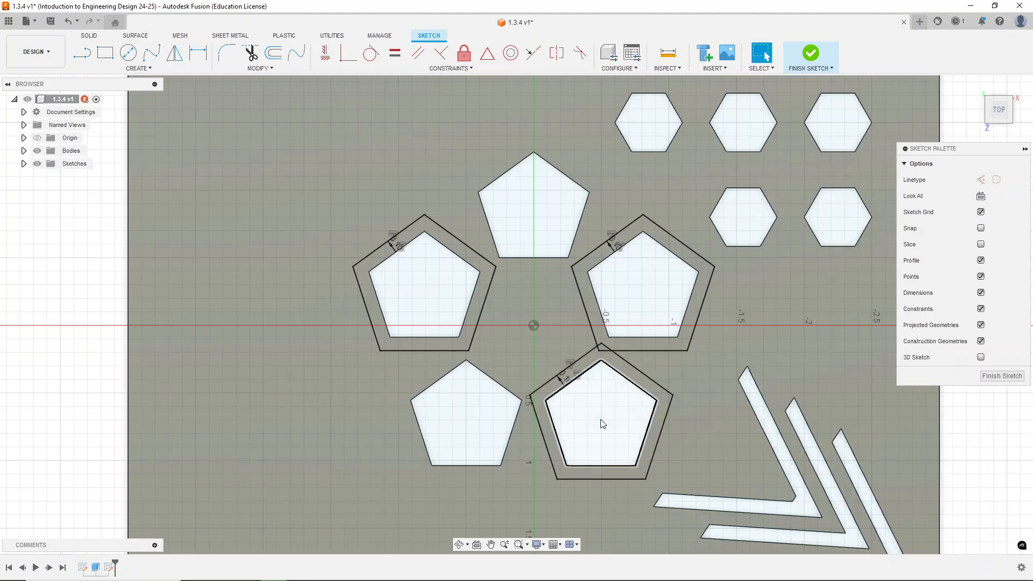
pyautogui.scroll(2, 626, 348)
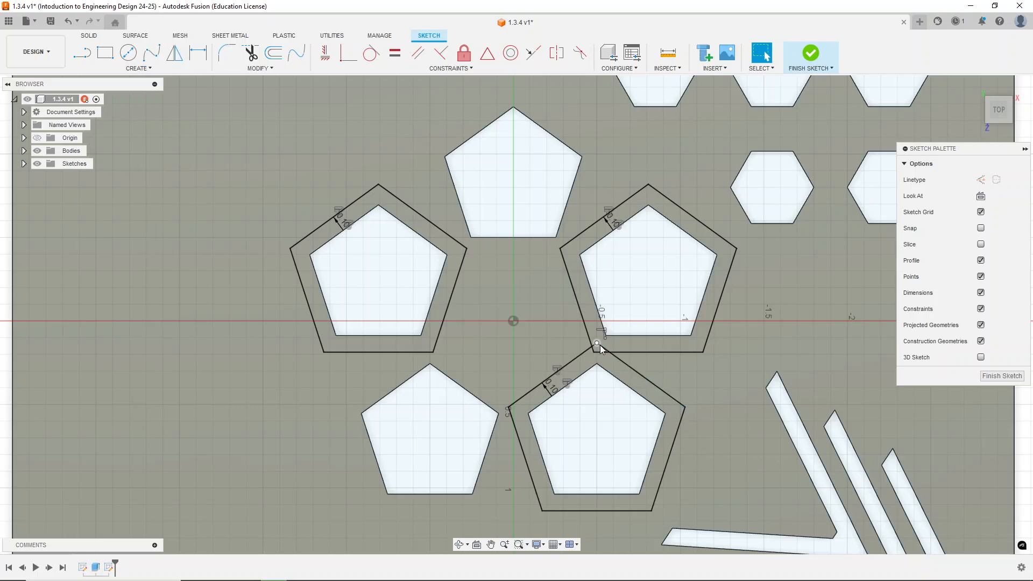
pyautogui.scroll(4, 597, 353)
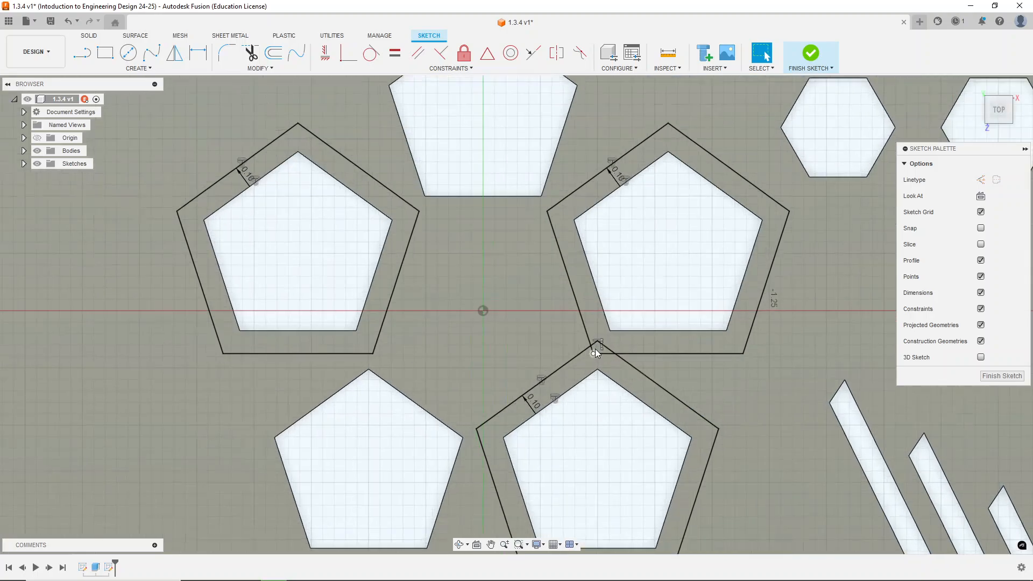
pyautogui.scroll(-2, 593, 359)
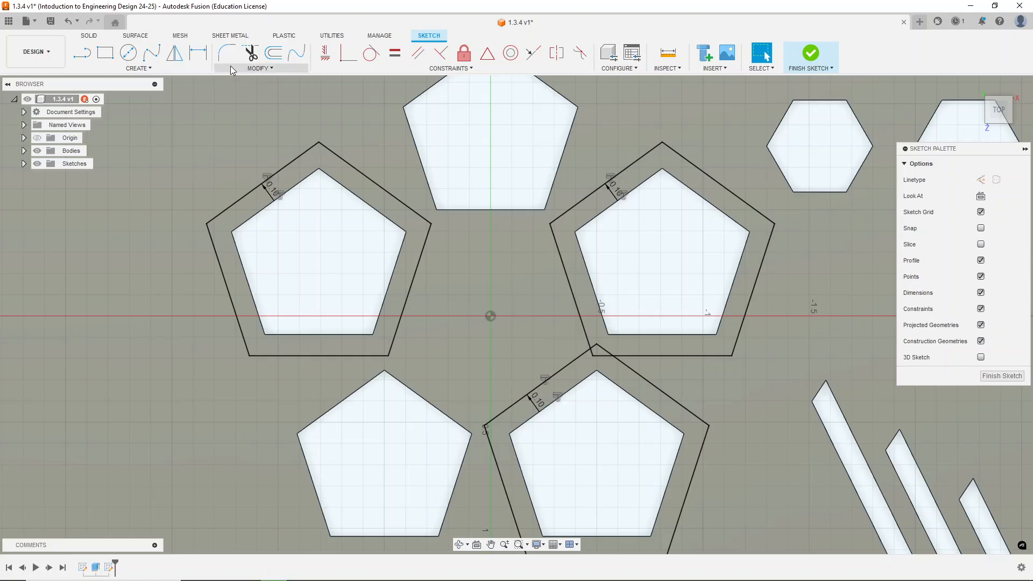
pyautogui.click(227, 54)
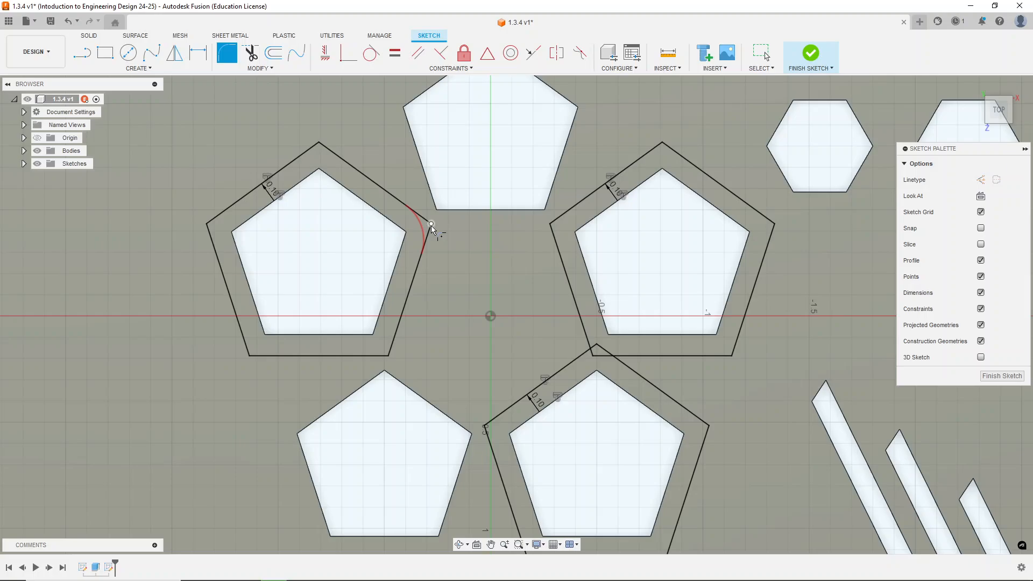
pyautogui.click(421, 259)
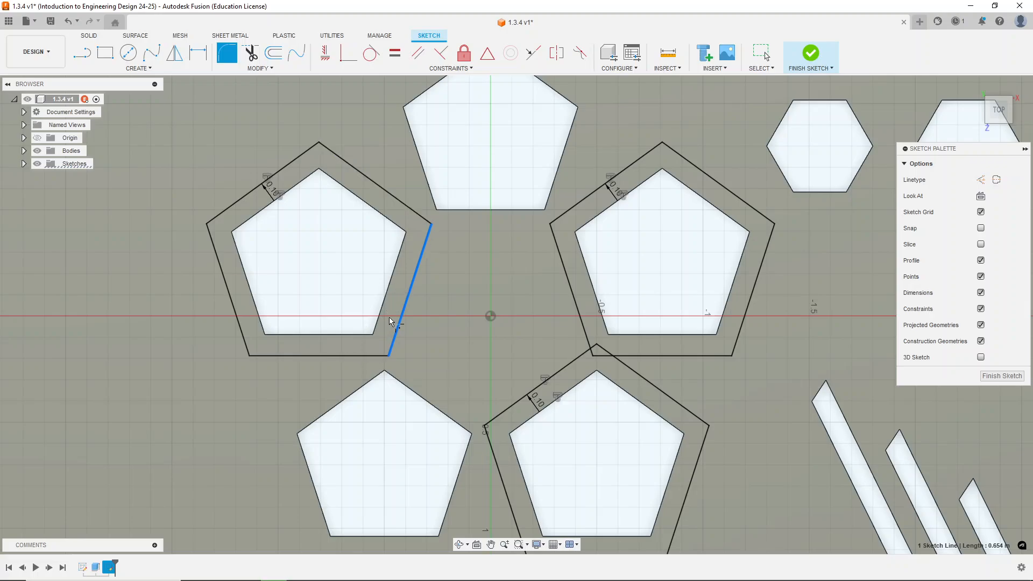
pyautogui.press('Escape')
# Fillet the right and top corners of the left pentagon's offset outline with a 0.2 in radius.
pyautogui.click(228, 54)
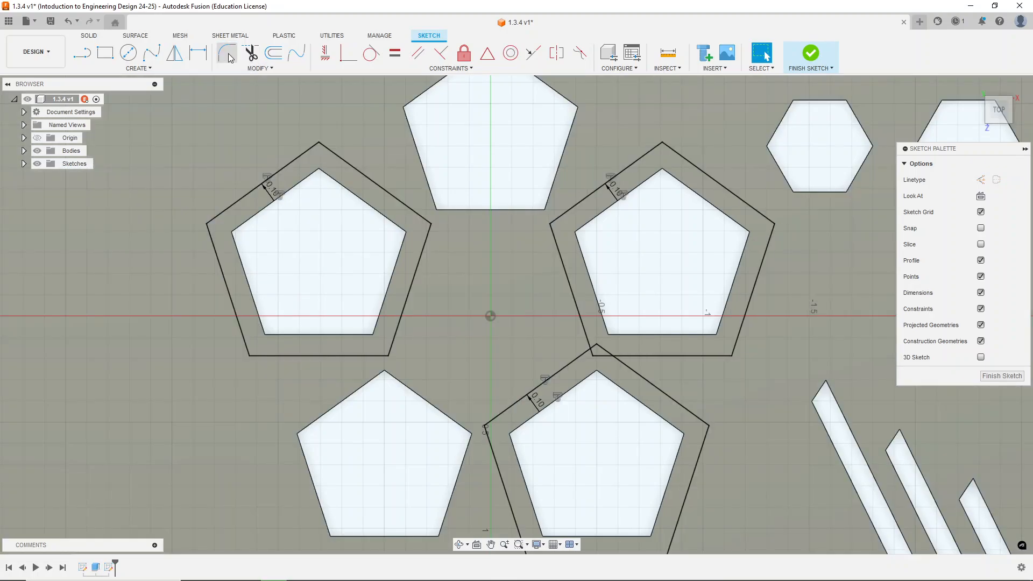
pyautogui.click(432, 222)
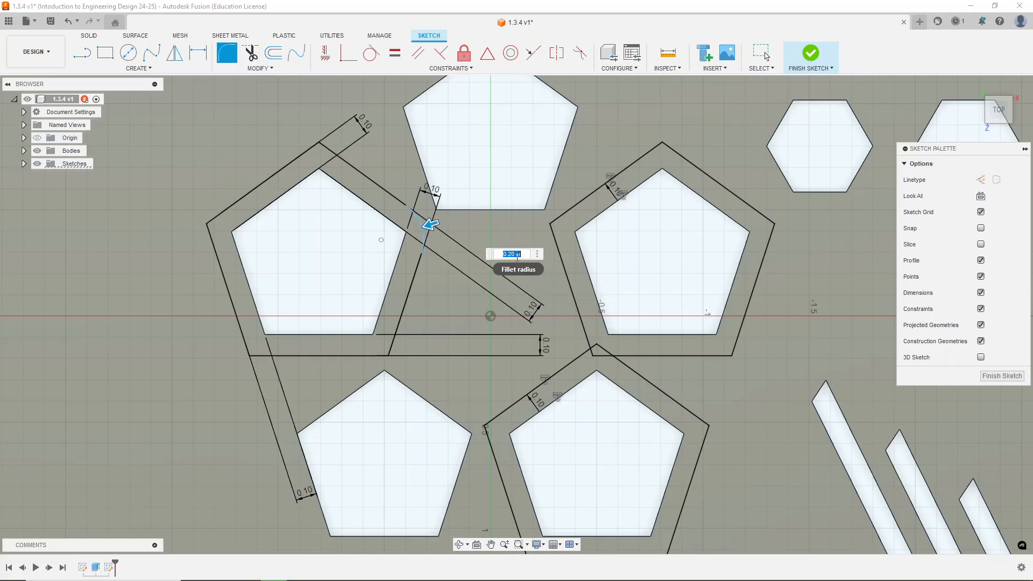
pyautogui.press('Return')
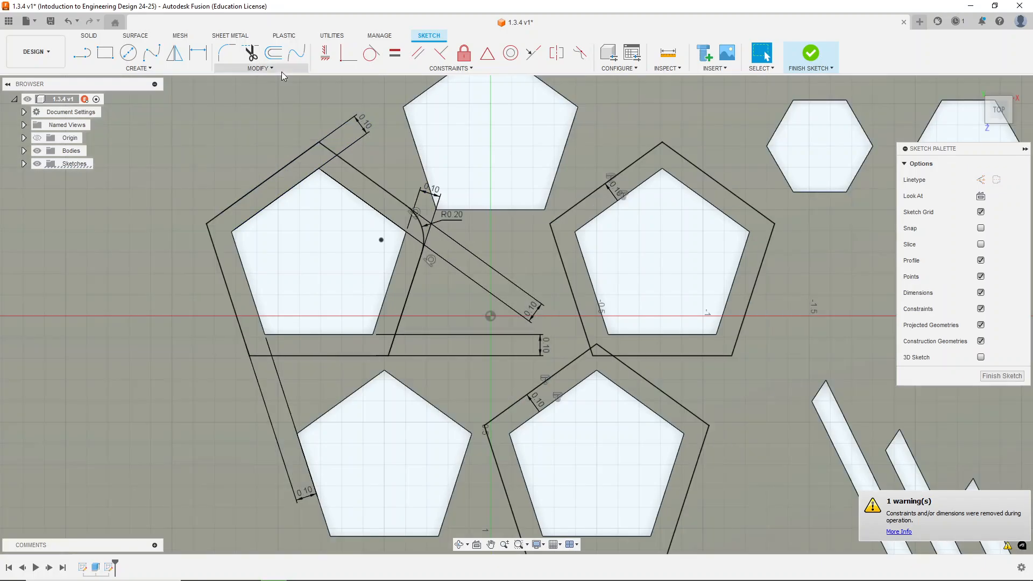
pyautogui.click(235, 56)
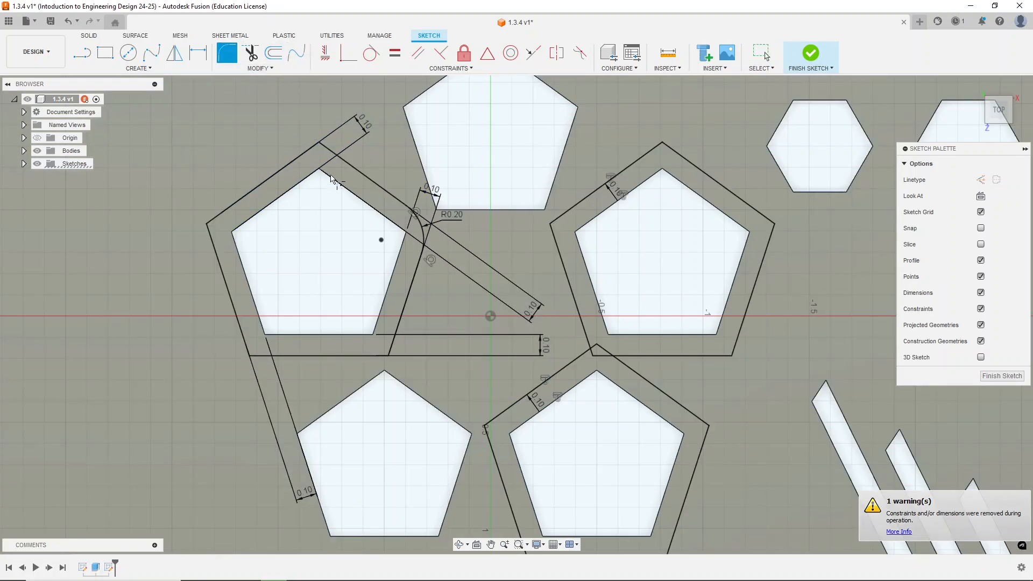
pyautogui.click(318, 143)
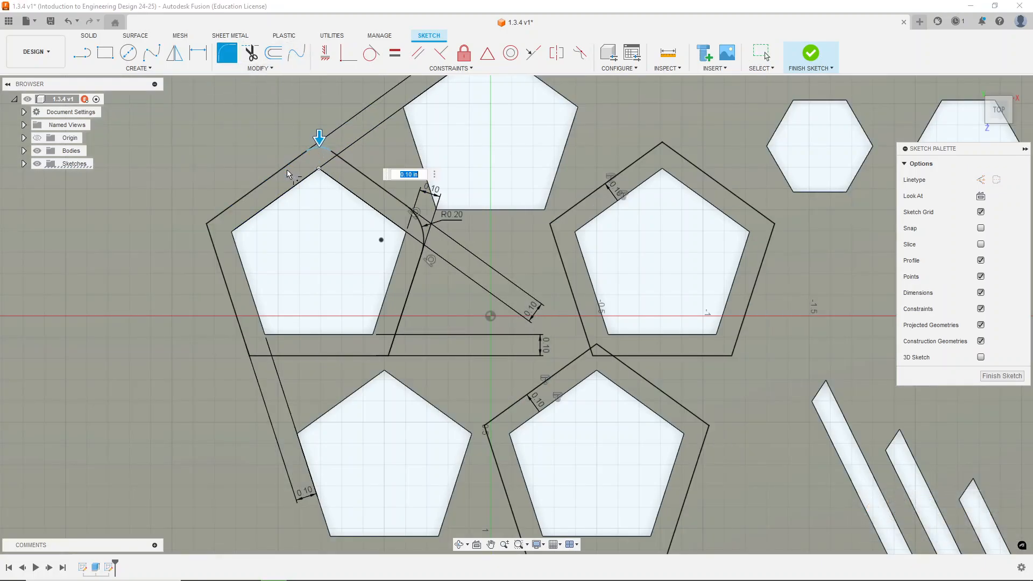
pyautogui.write('0.2')
pyautogui.press('Return')
# Fillet the left and lower-left corners of the same offset pentagon with a 0.2 in radius.
pyautogui.click(230, 56)
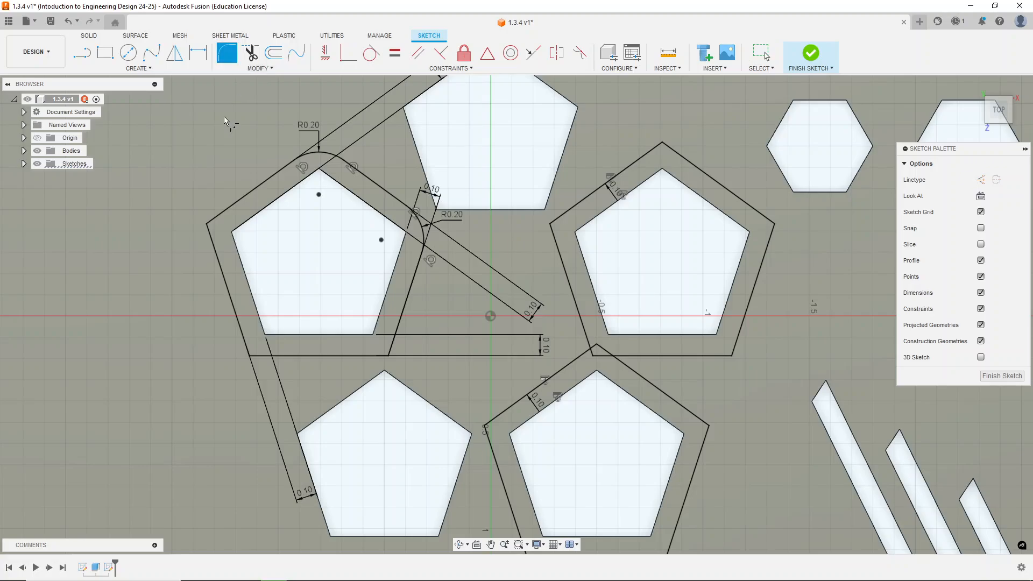
pyautogui.click(207, 227)
pyautogui.write('0.2')
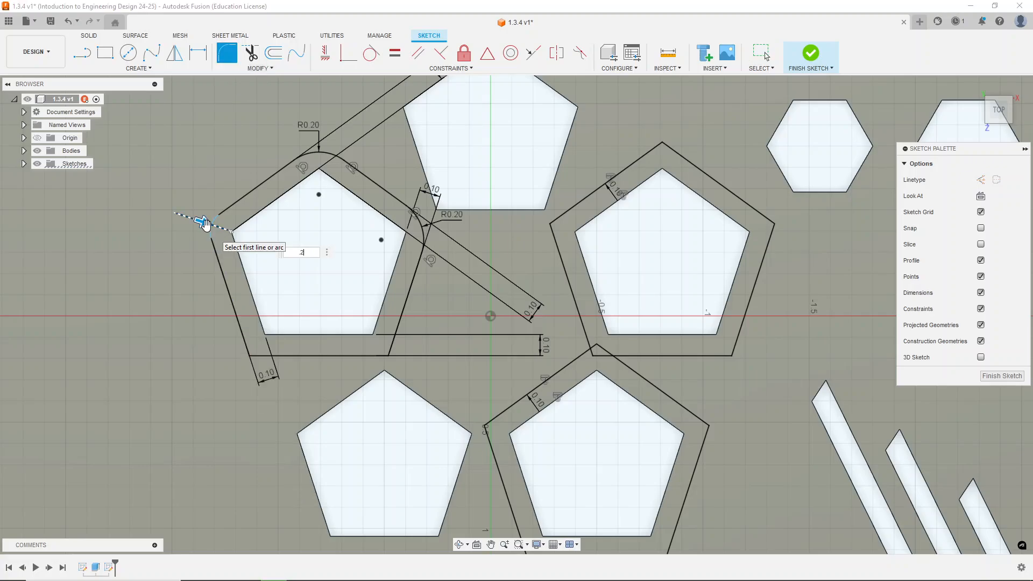
pyautogui.press('Return')
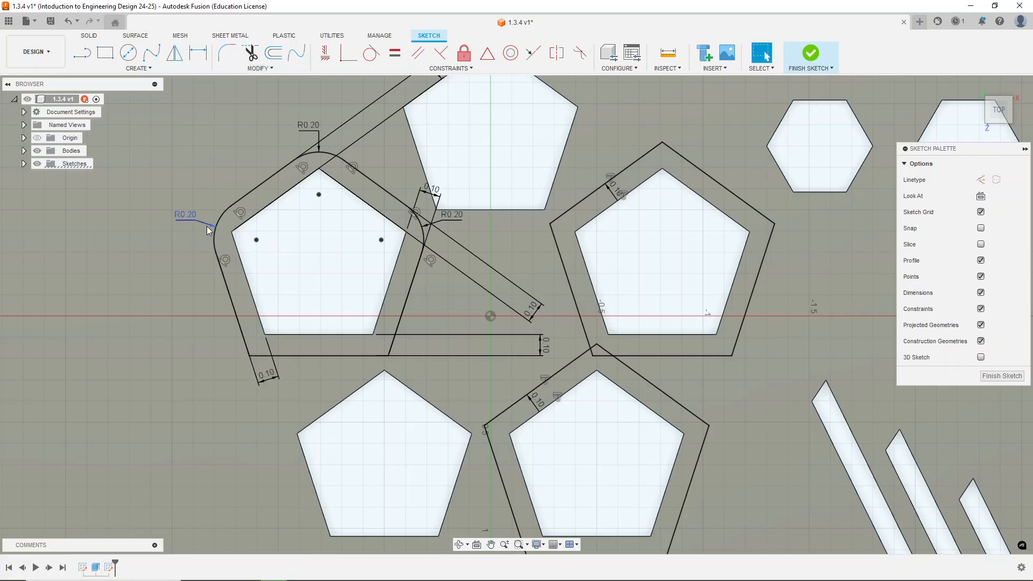
pyautogui.click(227, 54)
pyautogui.click(246, 359)
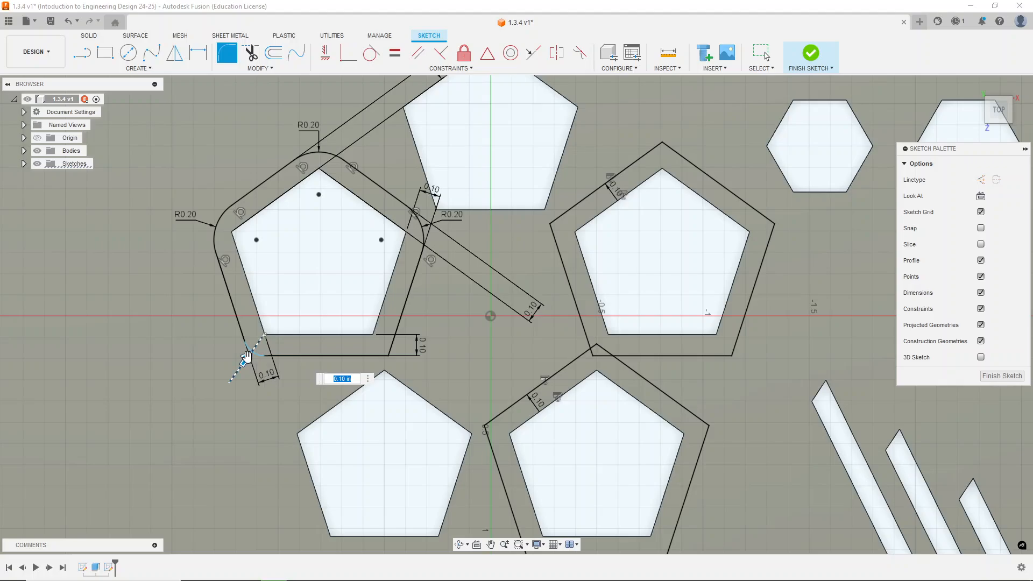
pyautogui.write('0.2')
pyautogui.press('Return')
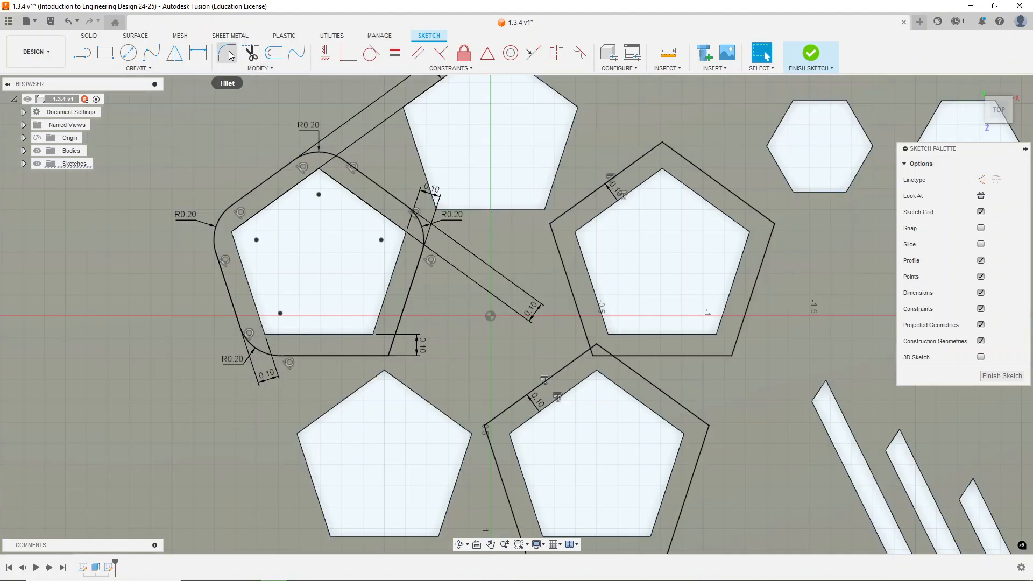
# Fillet the lower-right corner of the left pentagon's offset outline with a 0.2 in radius.
pyautogui.click(226, 54)
pyautogui.click(388, 357)
pyautogui.write('0.2')
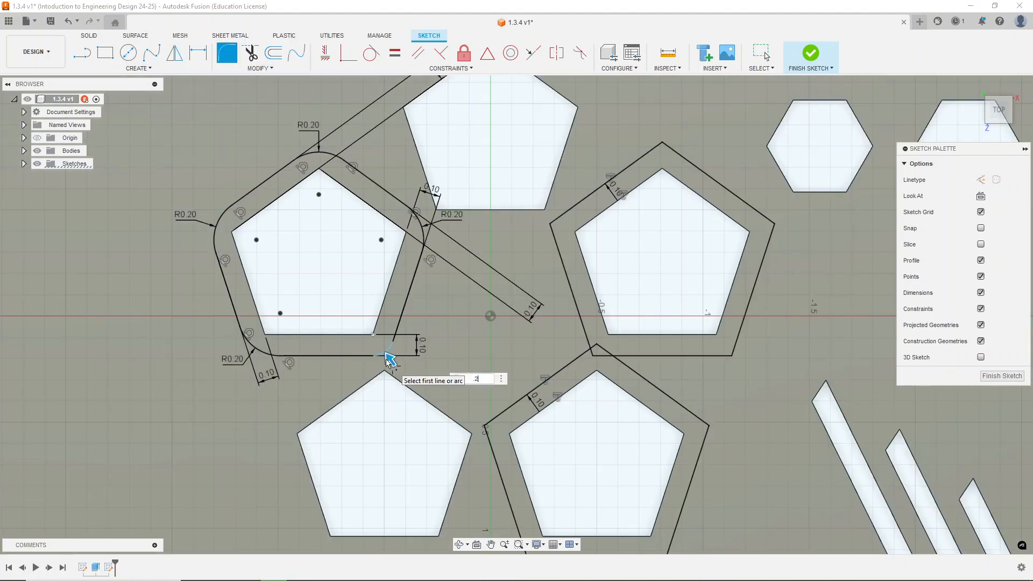
pyautogui.press('Return')
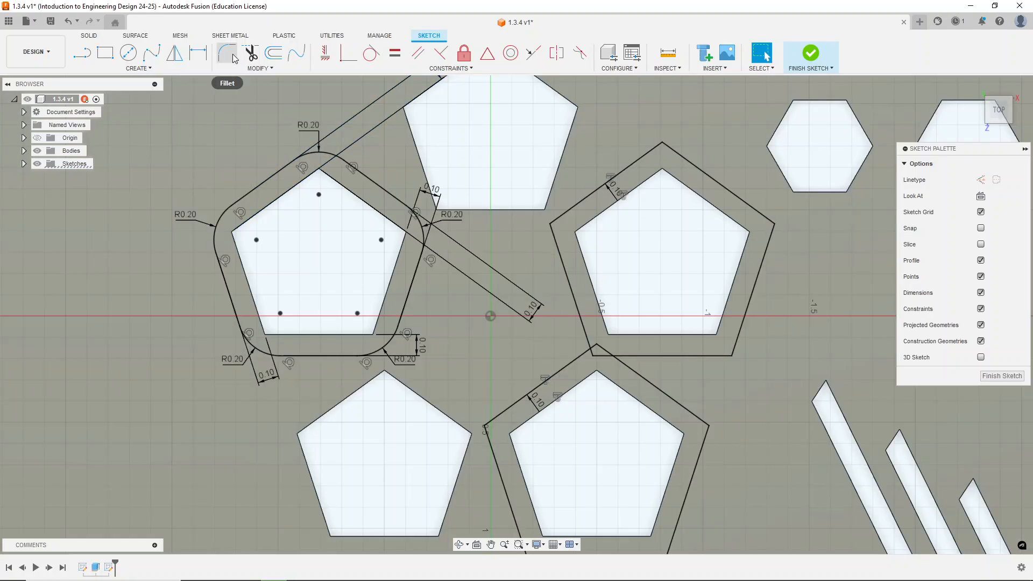
# Fillet the left and top corners of the upper-right pentagon's offset outline with a 0.2 in radius.
pyautogui.click(227, 54)
pyautogui.click(548, 223)
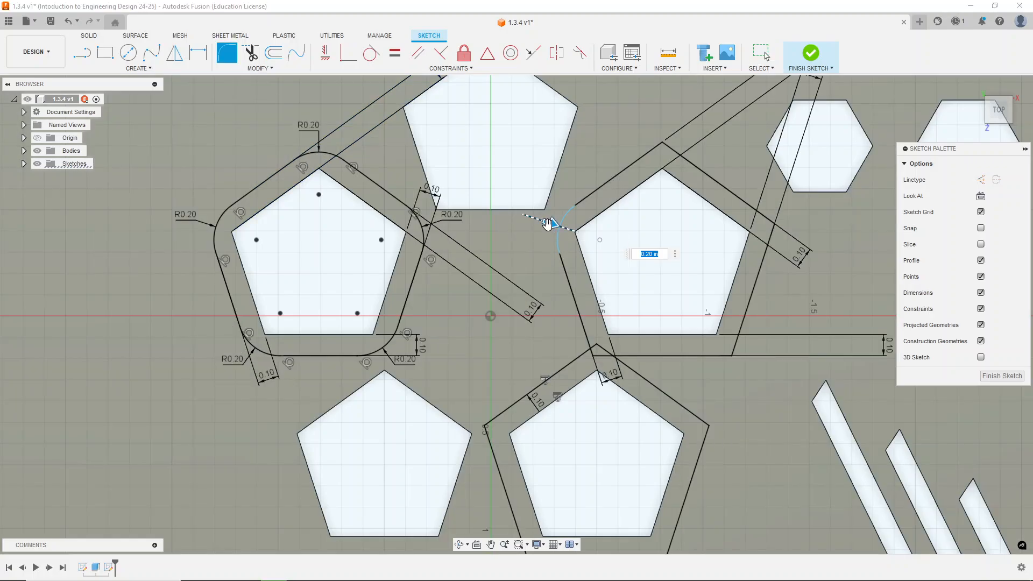
pyautogui.press('Return')
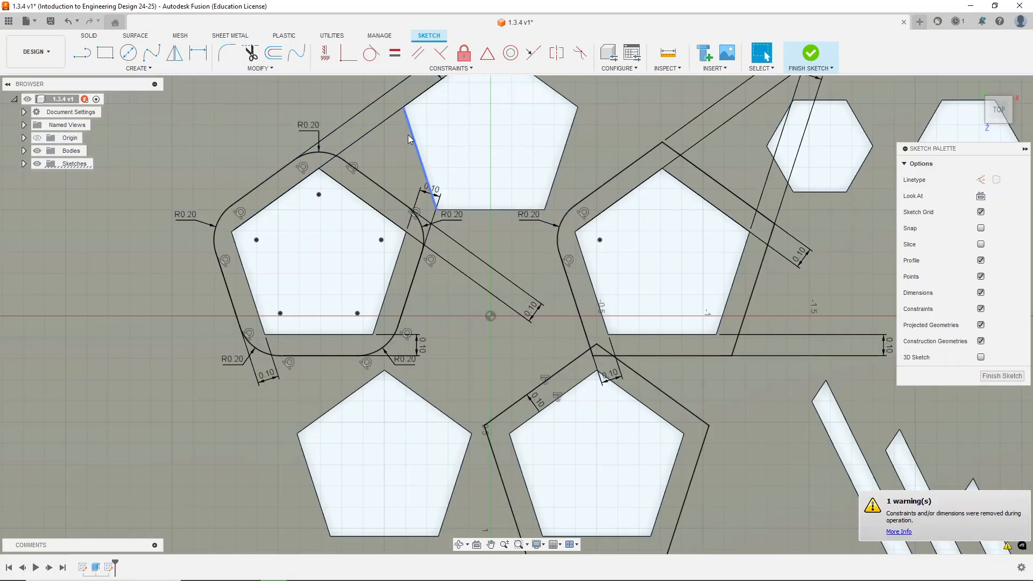
pyautogui.click(663, 144)
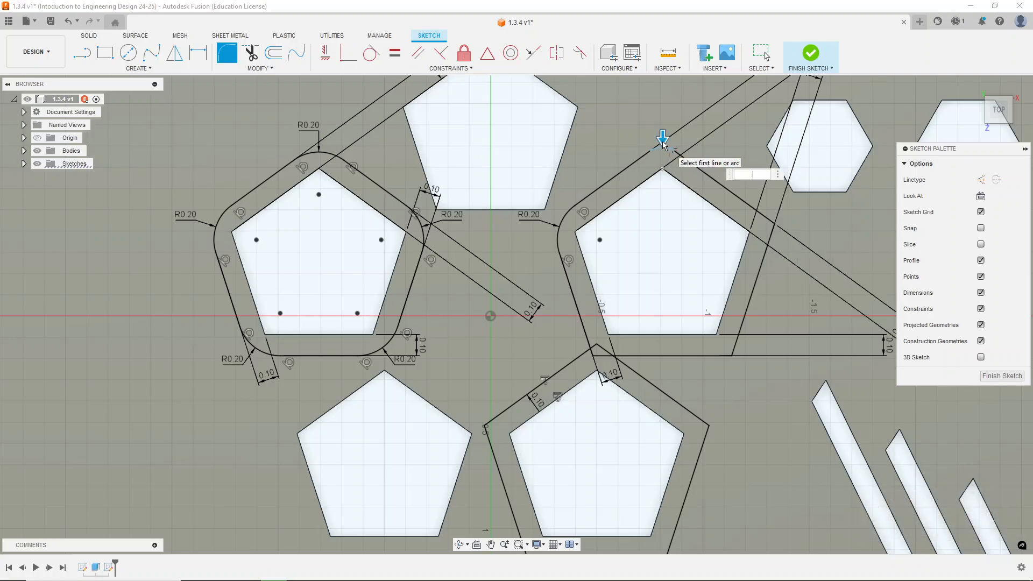
pyautogui.write('.2')
pyautogui.press('Return')
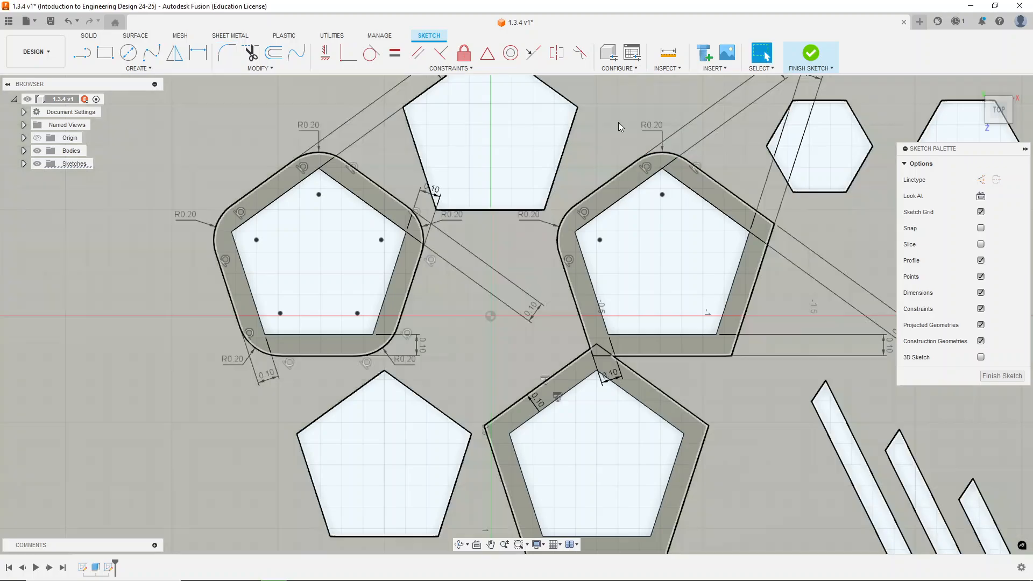
pyautogui.press('Escape')
# Fillet the right and lower-right corners of the upper-right pentagon's offset outline with a 0.2 in radius.
pyautogui.click(218, 56)
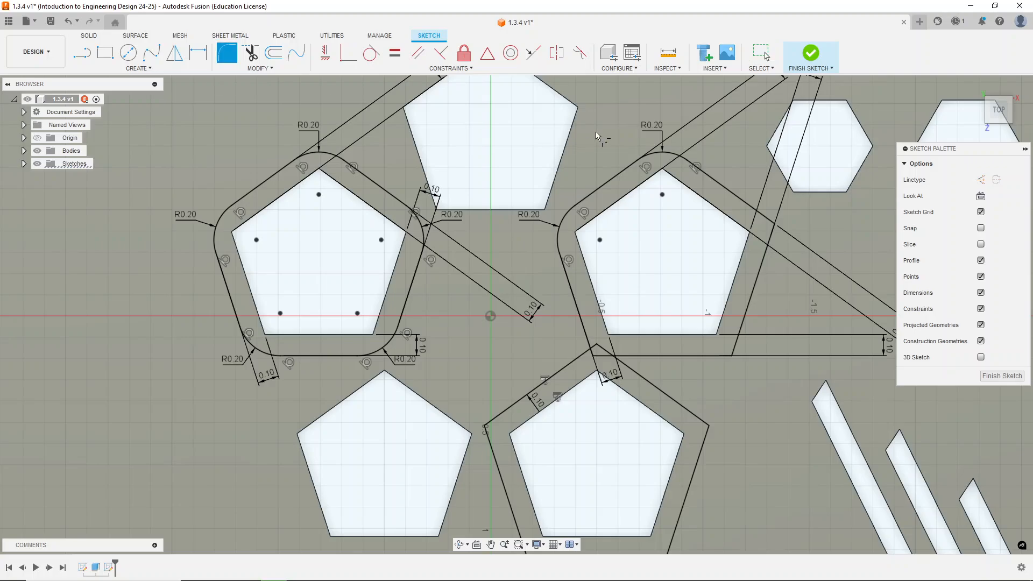
pyautogui.click(776, 224)
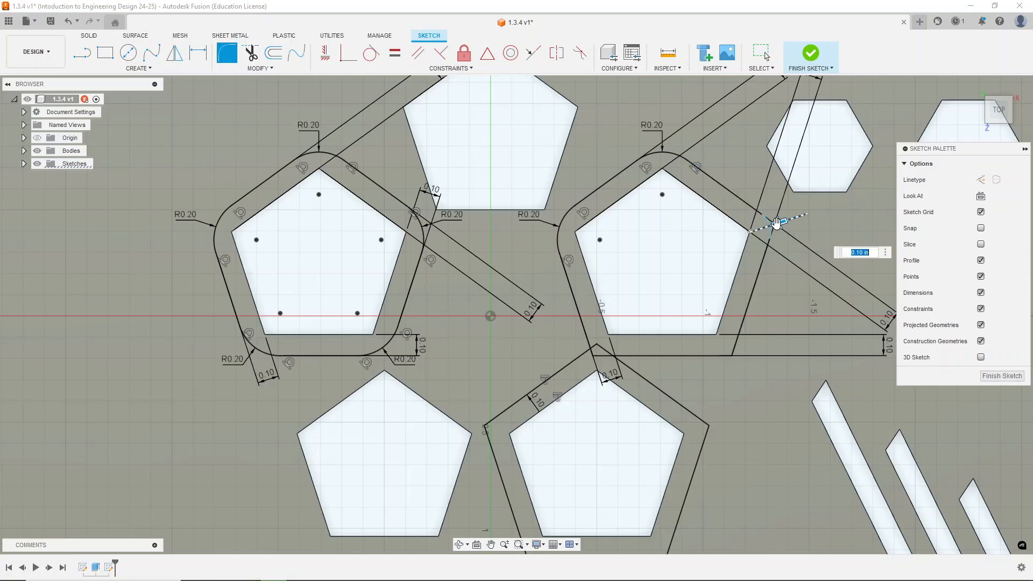
pyautogui.press('Return')
pyautogui.press('Escape')
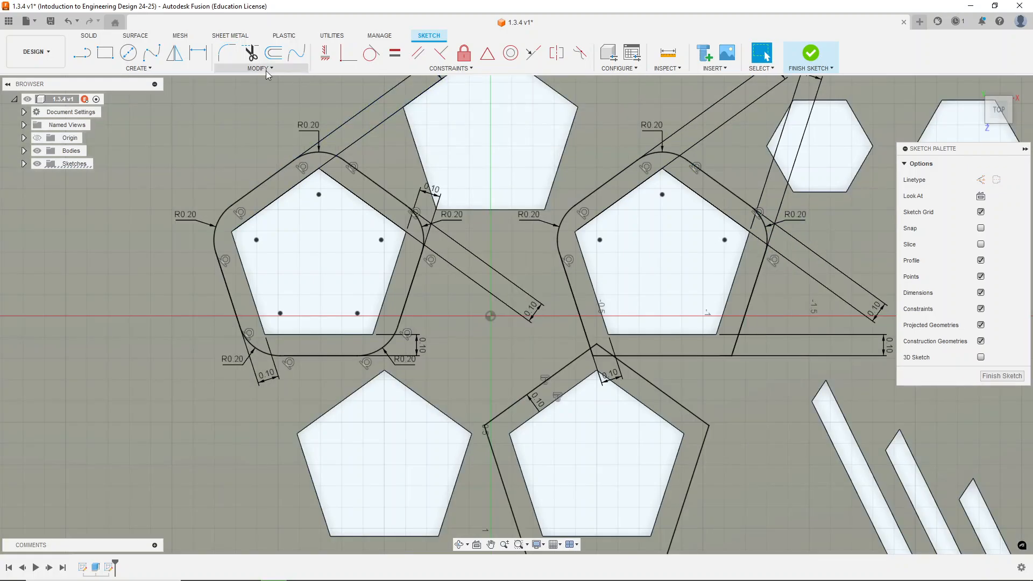
pyautogui.click(227, 52)
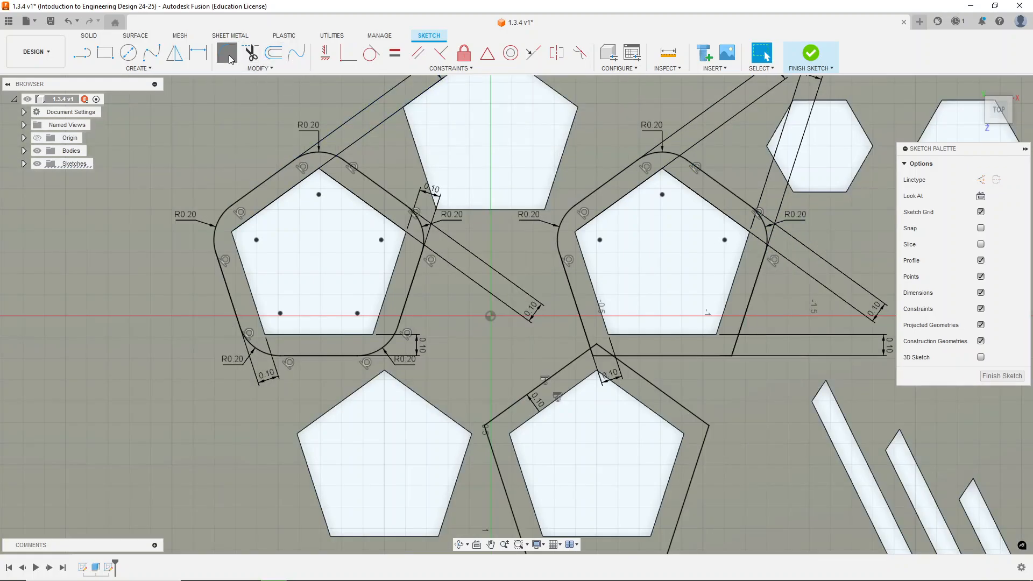
pyautogui.click(731, 356)
pyautogui.write('.2')
pyautogui.press('Return')
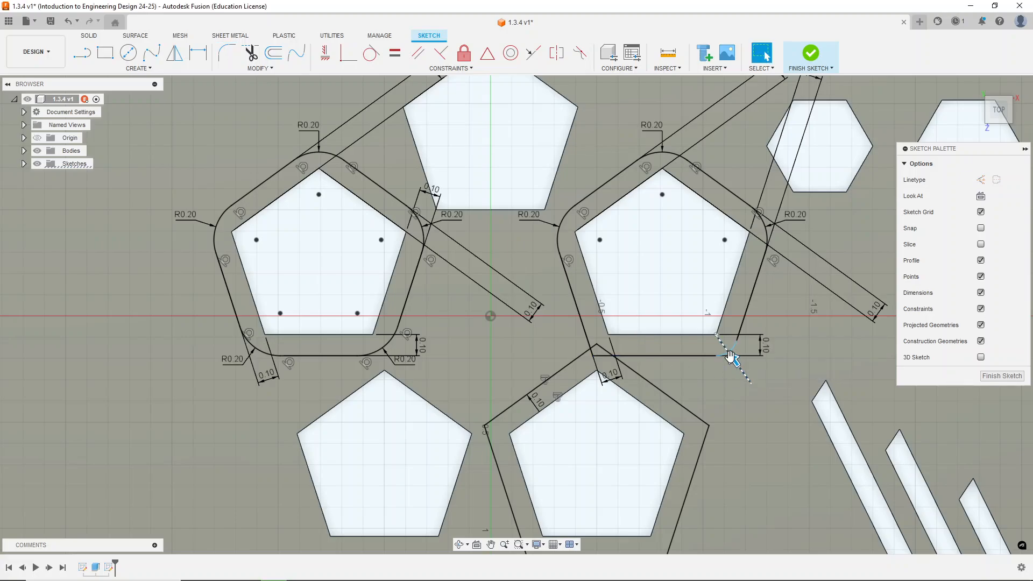
# Fillet the lower-left corner of the upper-right pentagon's offset outline with a 0.2 in radius.
pyautogui.click(226, 52)
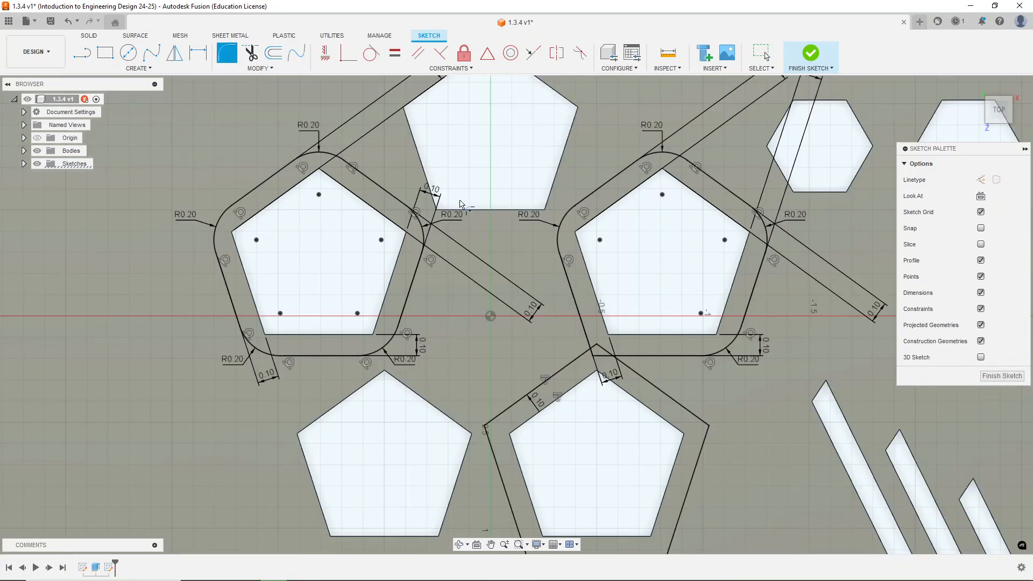
pyautogui.click(592, 358)
pyautogui.write('.2')
pyautogui.press('Return')
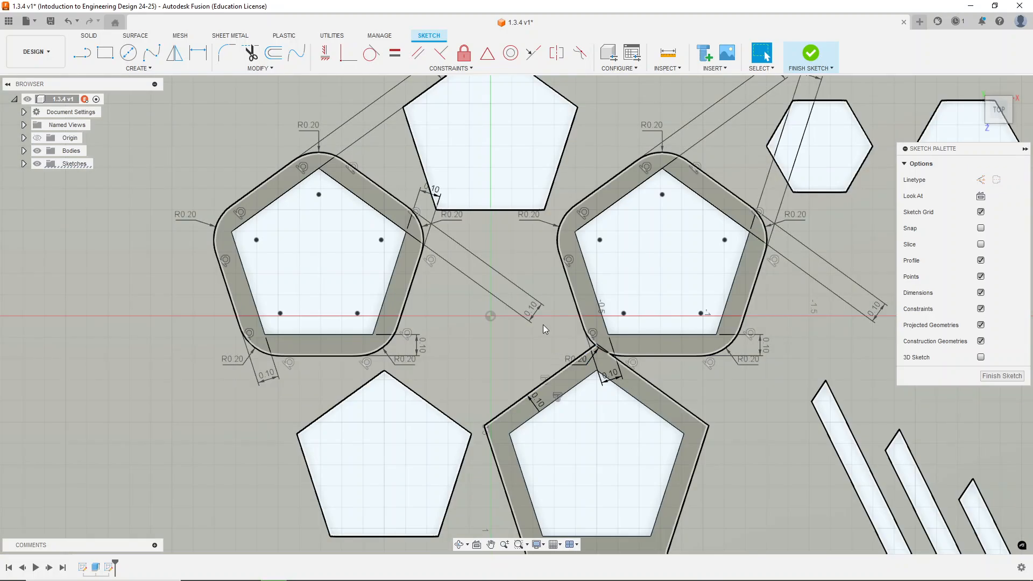
# Fillet the top and left corners of the lower-right pentagon's offset outline with a 0.2 in radius.
pyautogui.scroll(3, 545, 326)
pyautogui.scroll(-3, 648, 364)
pyautogui.scroll(3, 634, 355)
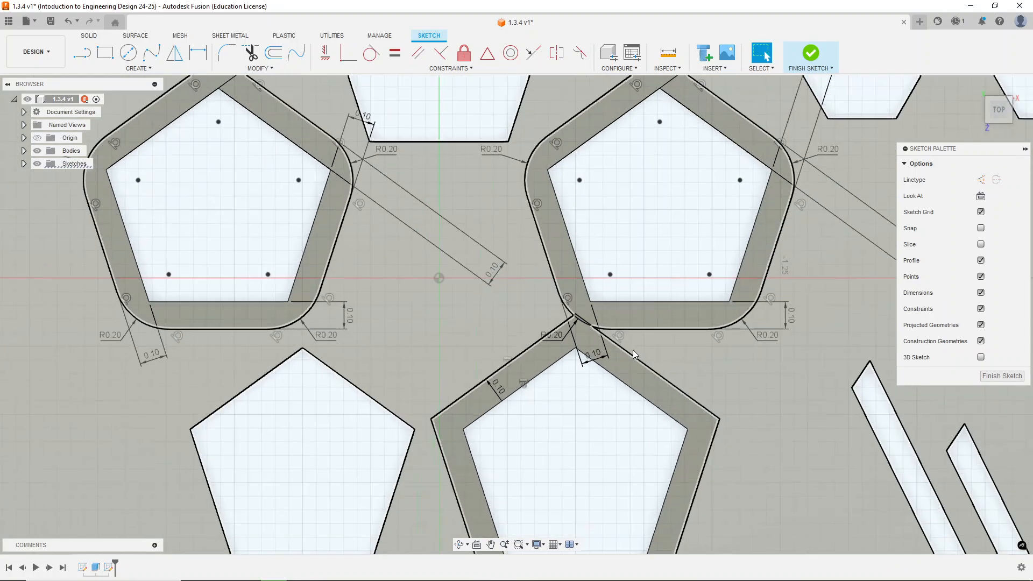
pyautogui.scroll(1, 634, 355)
pyautogui.rightClick(485, 308)
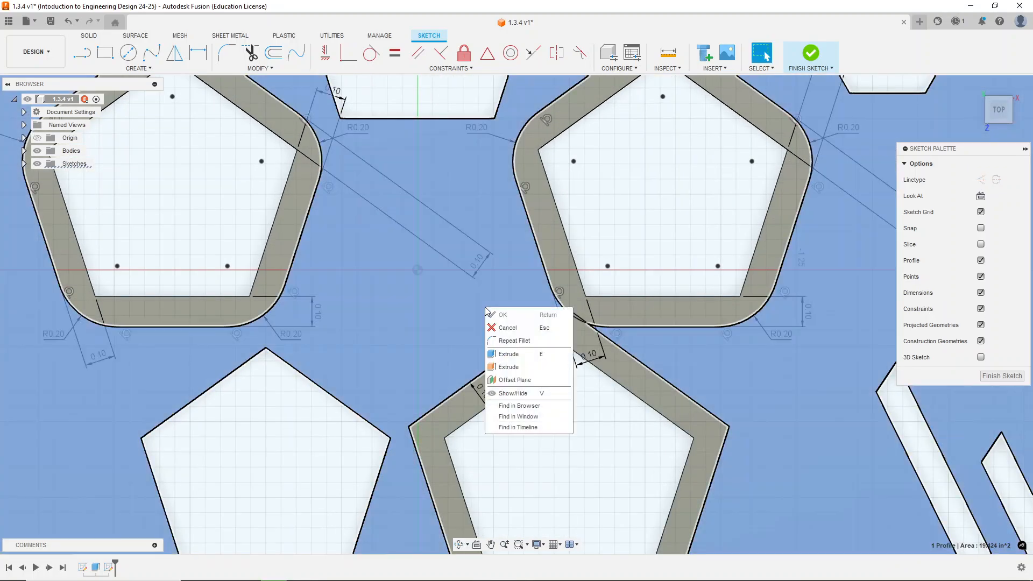
pyautogui.click(510, 340)
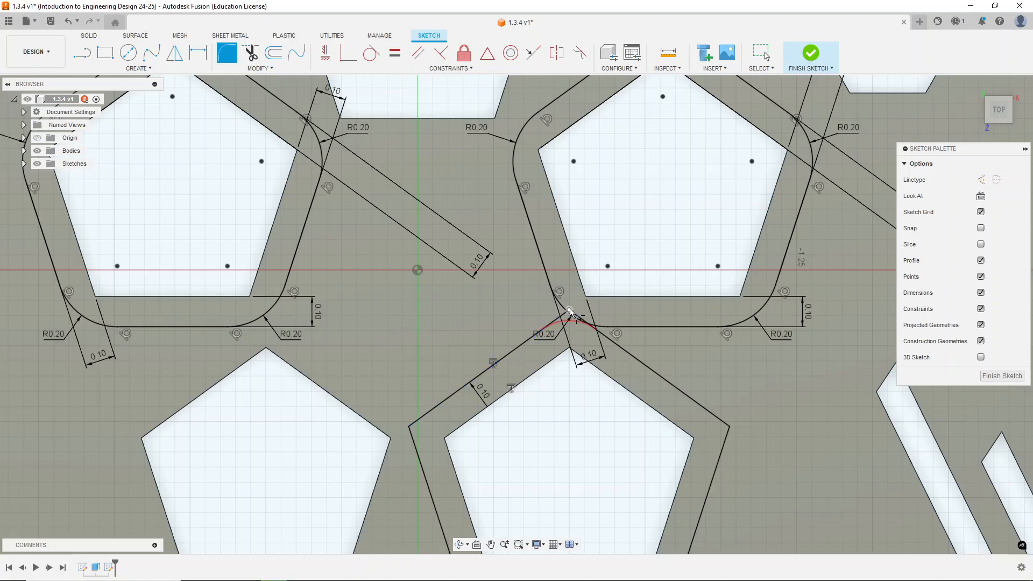
pyautogui.click(570, 311)
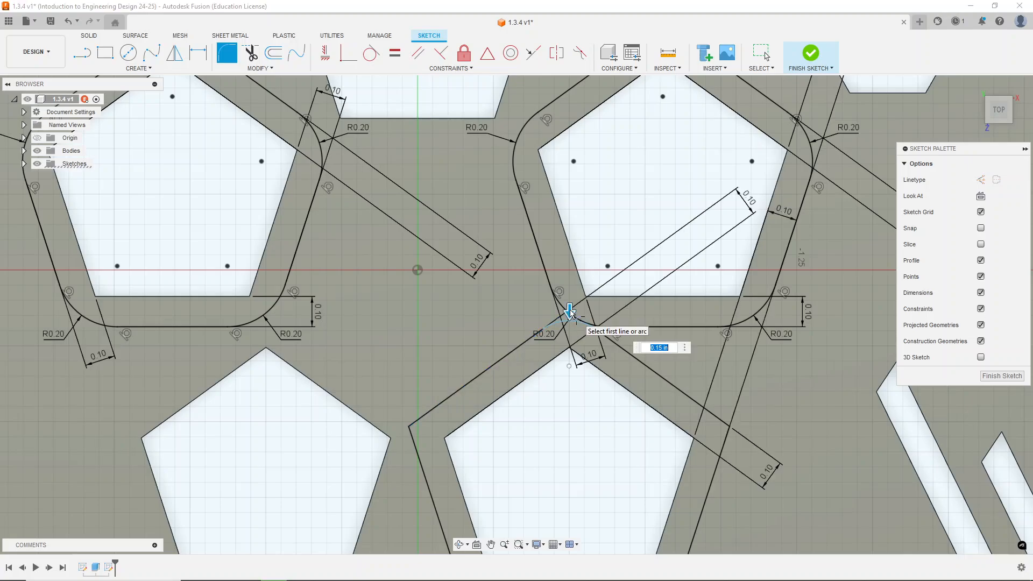
pyautogui.write('.2')
pyautogui.press('Return')
pyautogui.rightClick(471, 327)
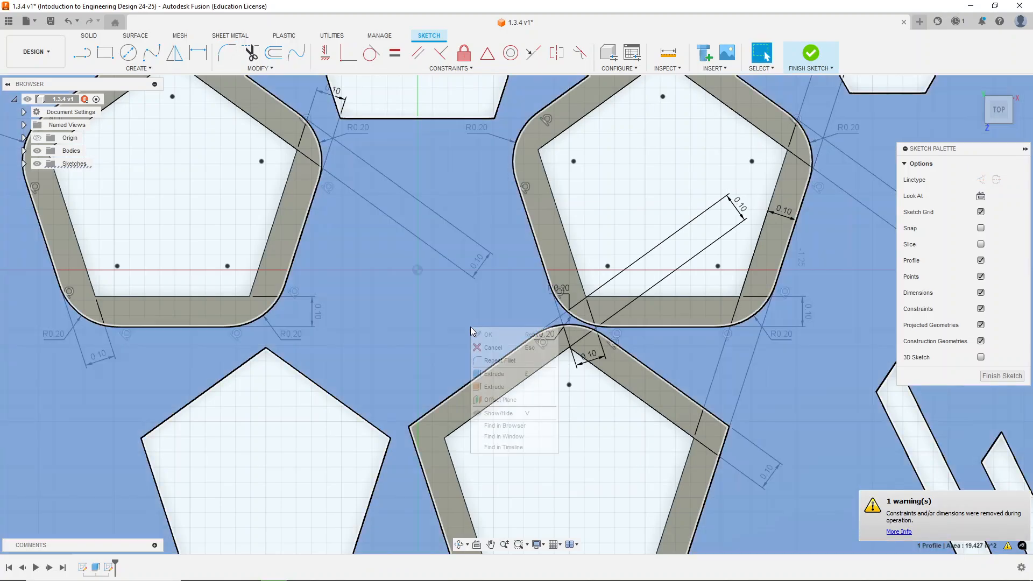
pyautogui.click(496, 357)
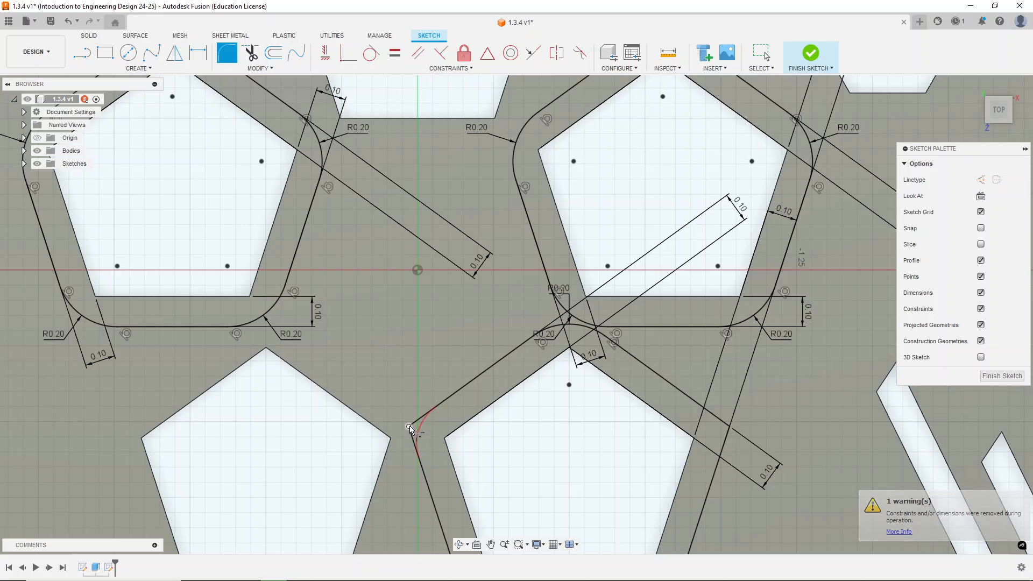
pyautogui.scroll(-6, 406, 303)
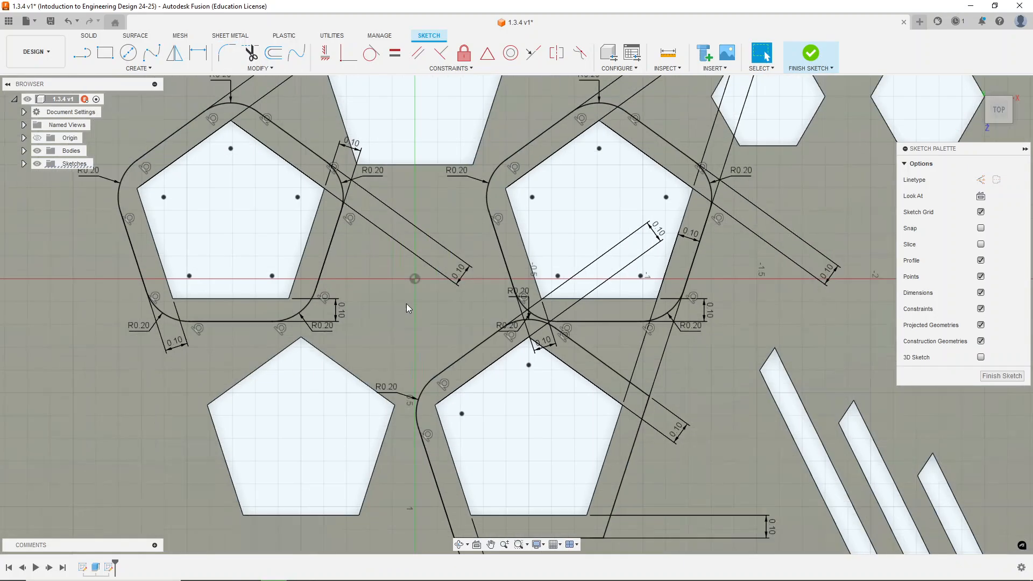
pyautogui.scroll(7, 463, 517)
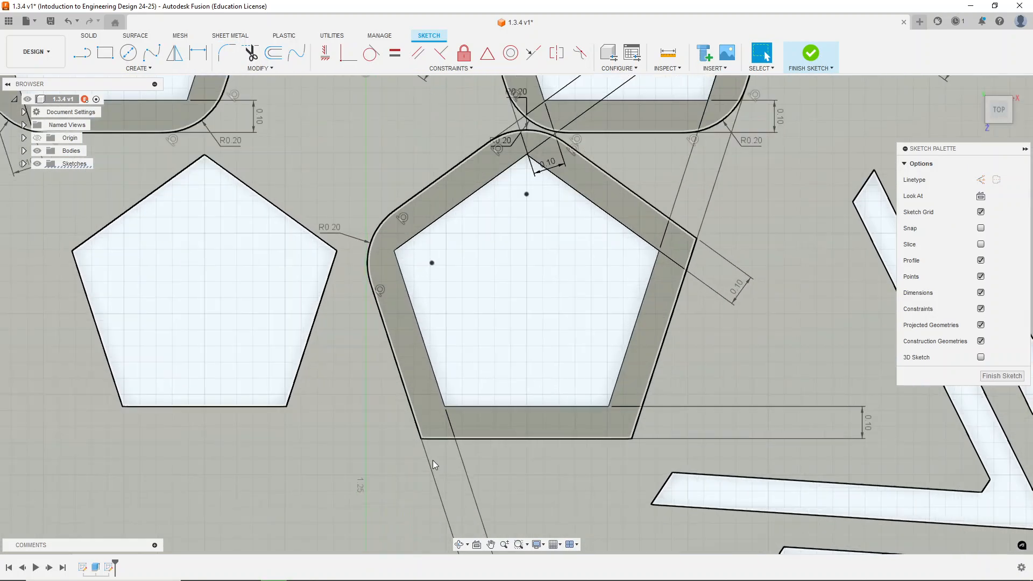
# Fillet the lower-left and bottom-right corners of the lower-right pentagon's offset outline with a 0.2 in radius.
pyautogui.rightClick(411, 438)
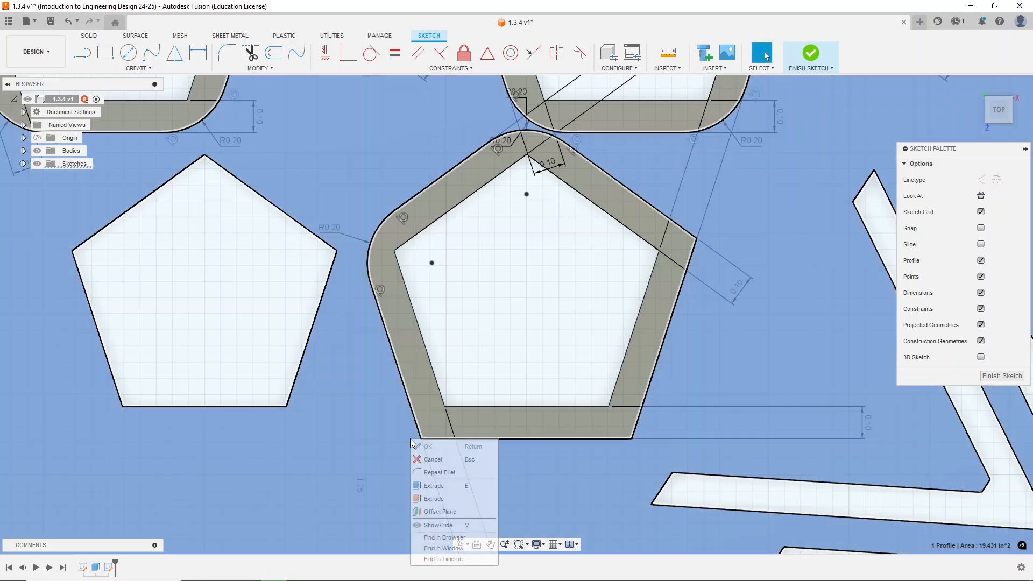
pyautogui.click(440, 473)
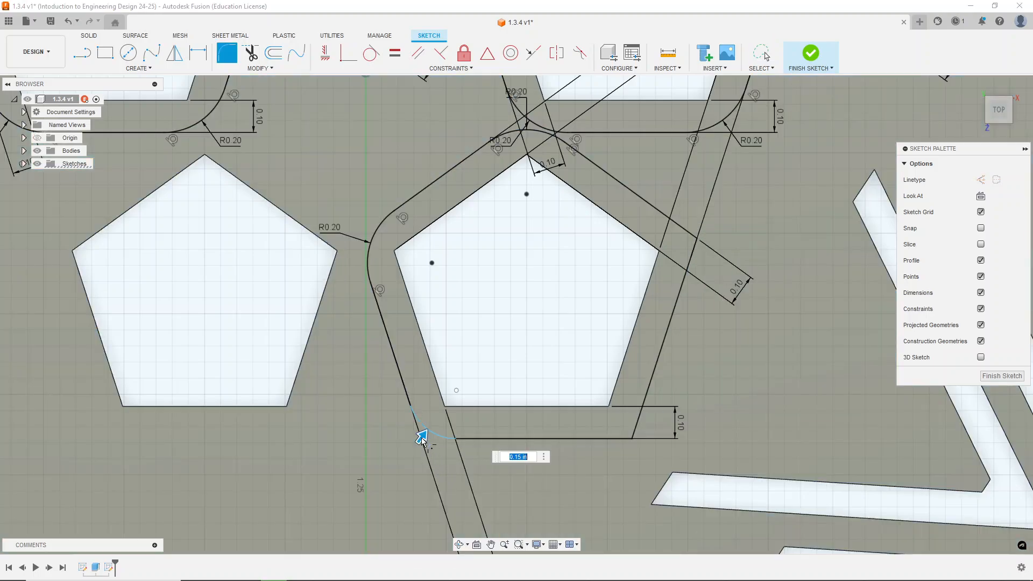
pyautogui.write('.2')
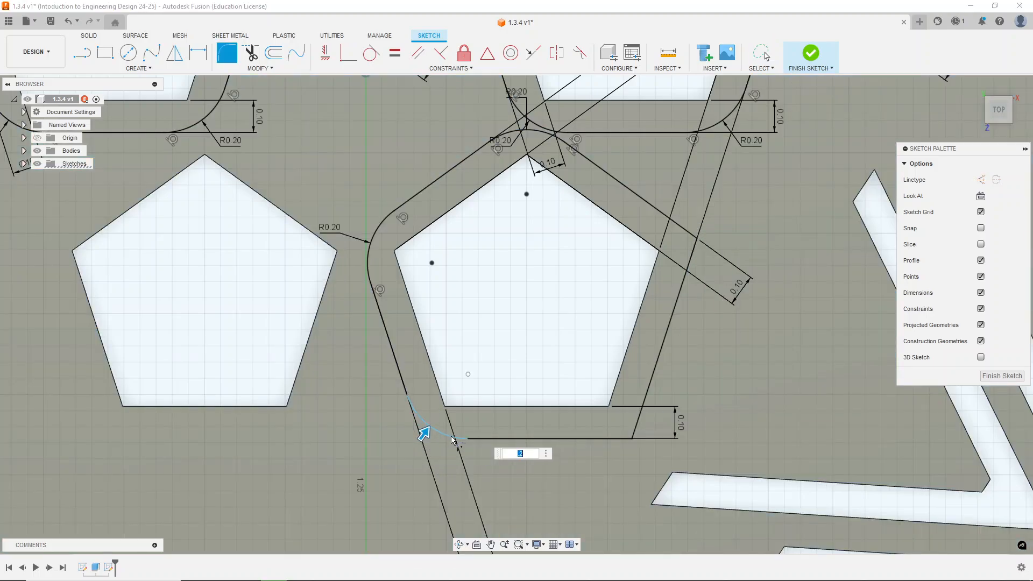
pyautogui.press('Return')
pyautogui.rightClick(623, 431)
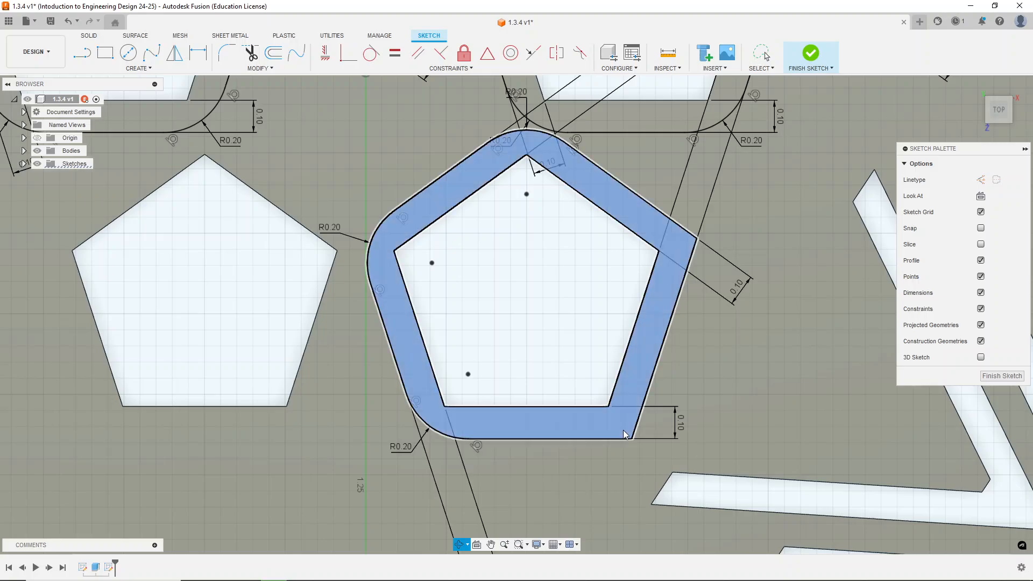
pyautogui.click(651, 461)
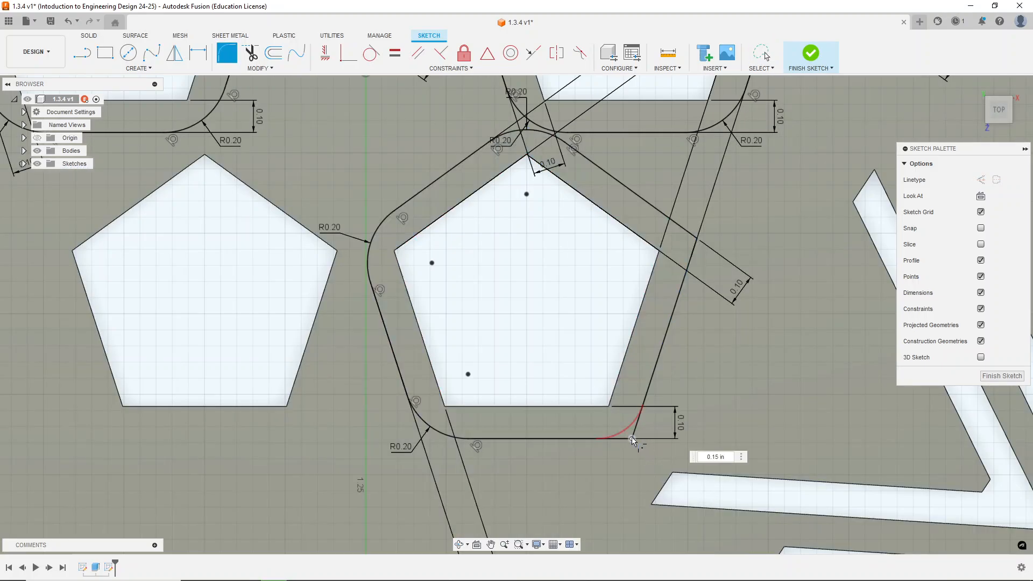
pyautogui.press('Return')
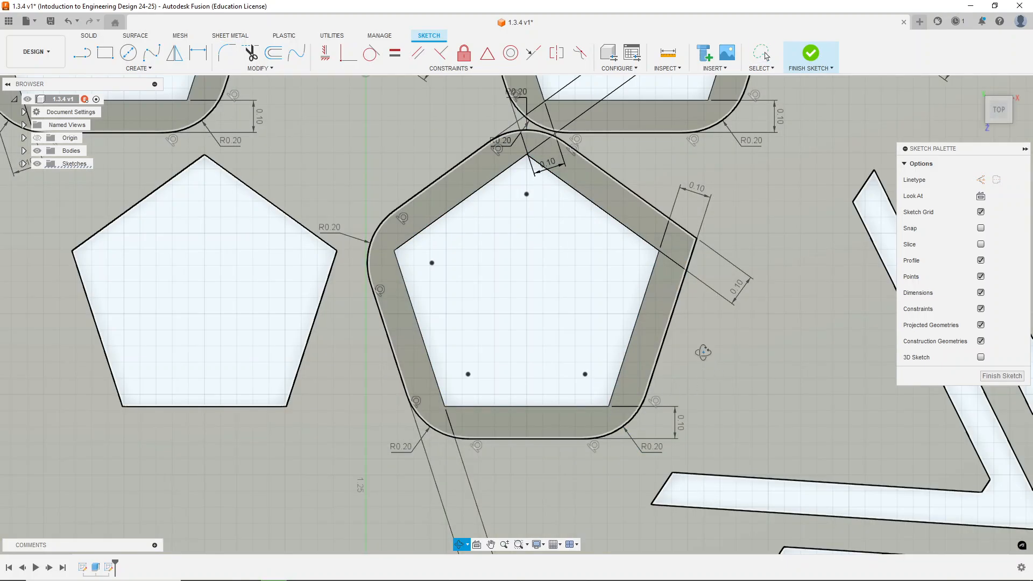
# Fillet the remaining right corner of the lower-right pentagon's offset outline with a 0.2 in radius.
pyautogui.rightClick(703, 353)
pyautogui.click(729, 388)
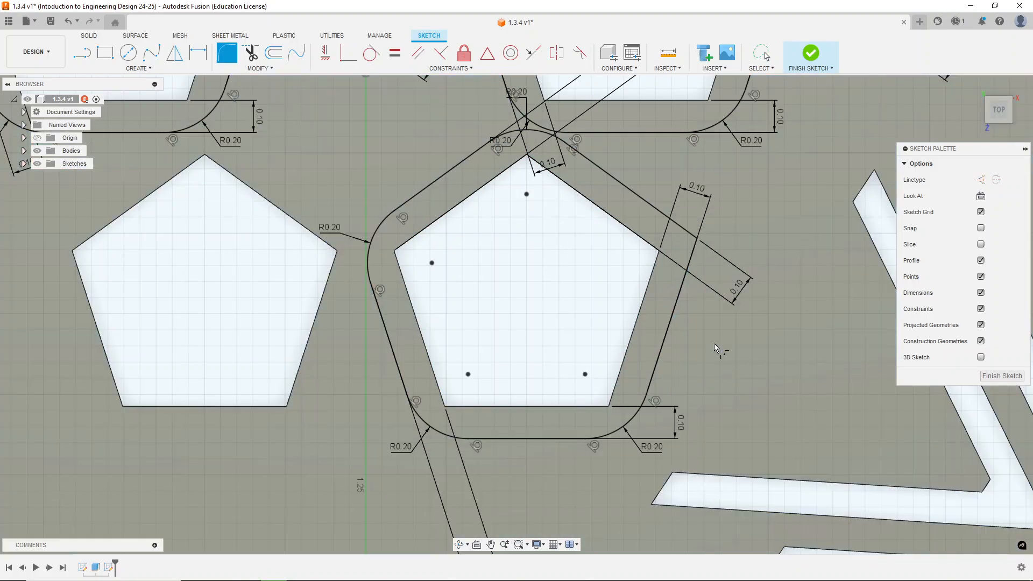
pyautogui.click(699, 237)
pyautogui.press('Return')
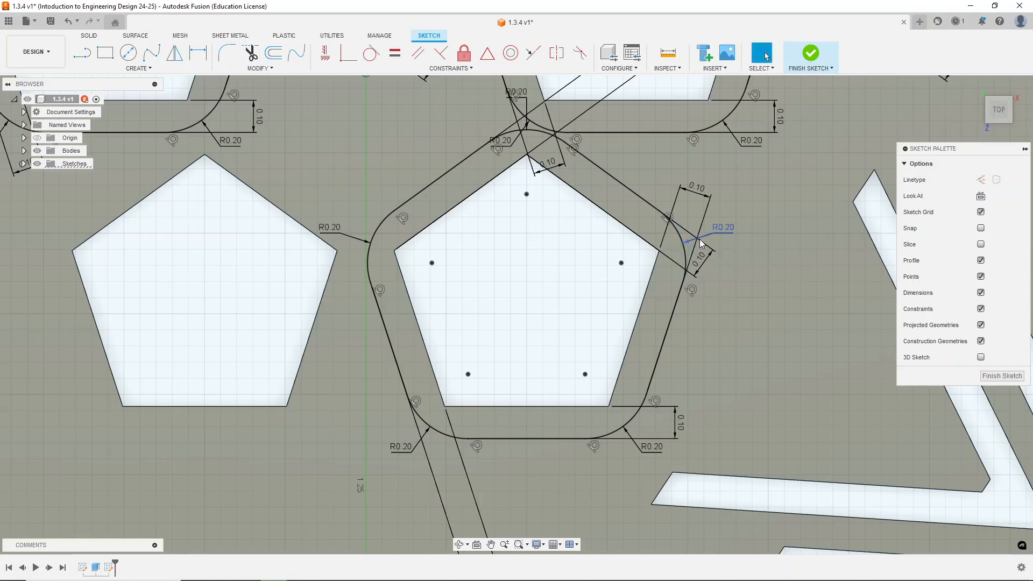
# Finish the sketch containing the three filleted pentagon outlines.
pyautogui.scroll(-3, 680, 333)
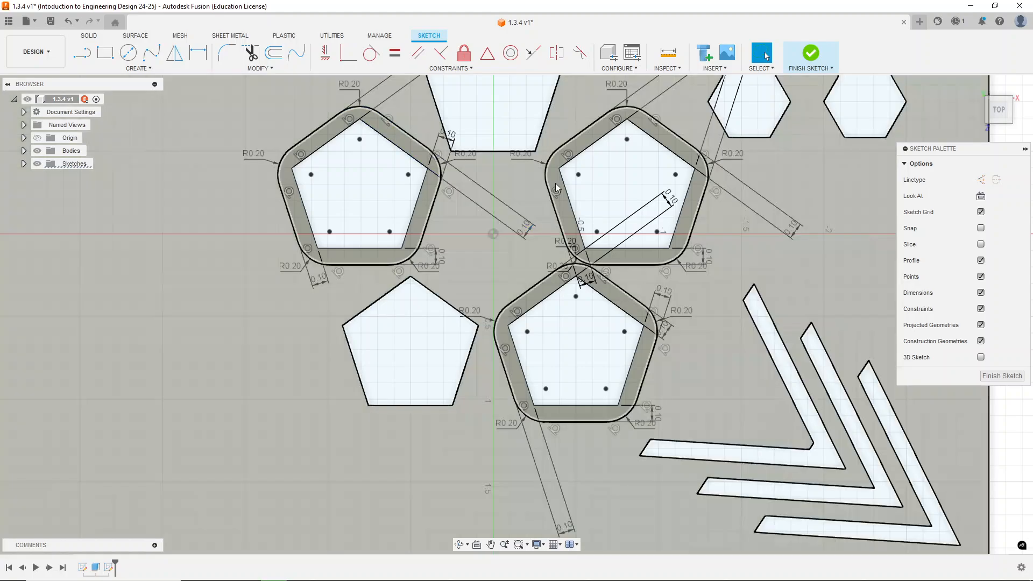
pyautogui.scroll(5, 552, 317)
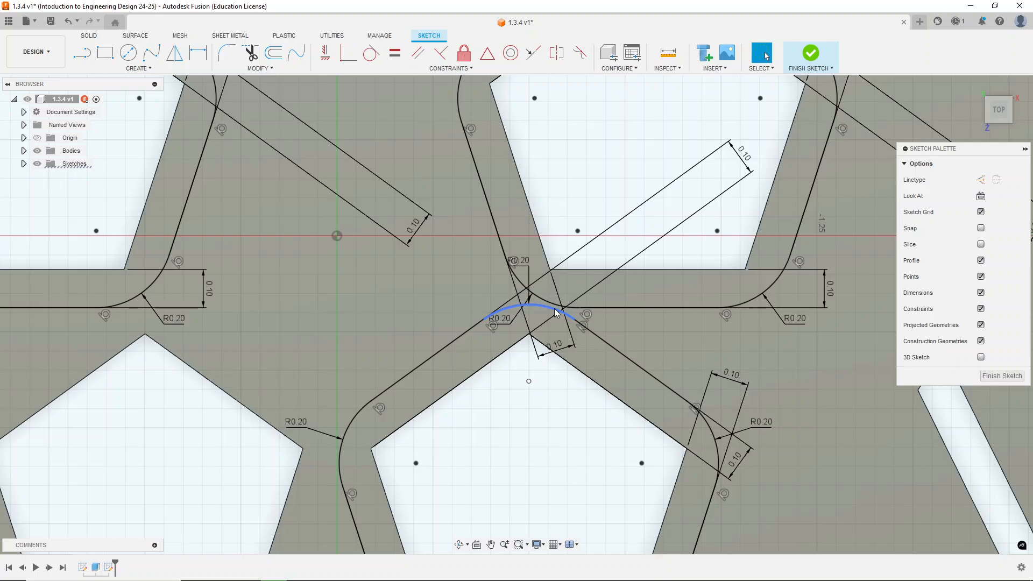
pyautogui.scroll(-5, 607, 350)
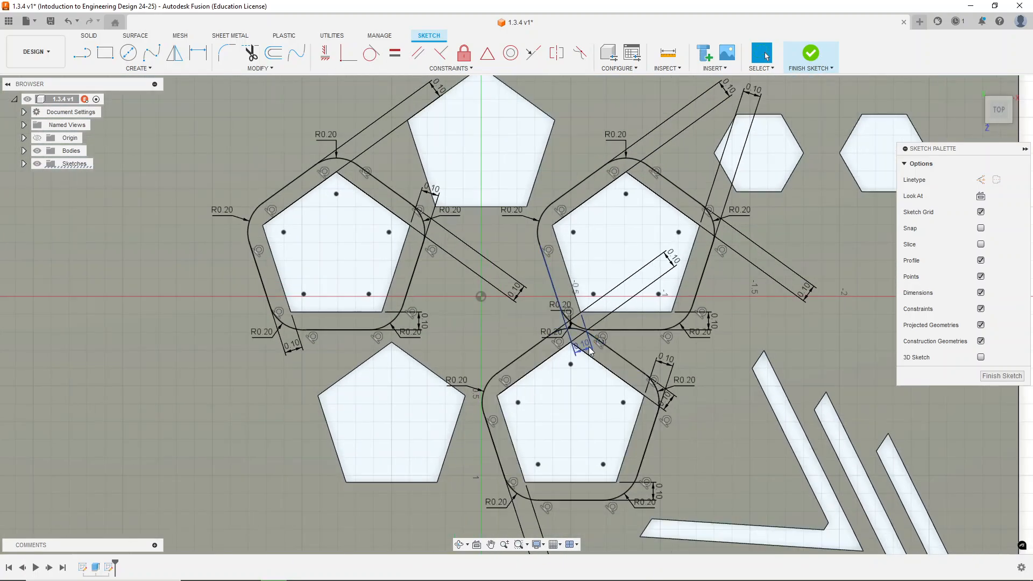
pyautogui.scroll(-2, 609, 354)
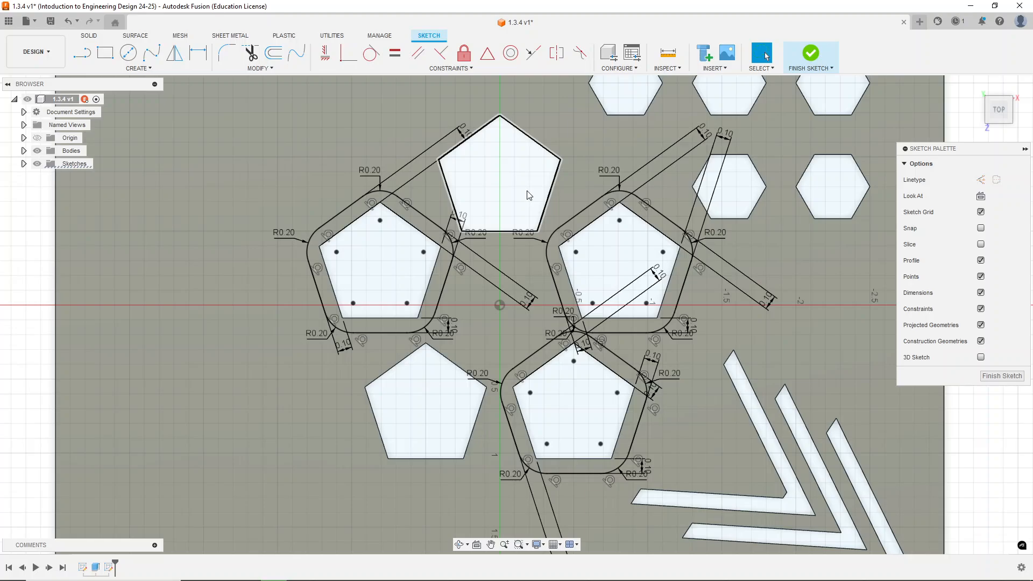
pyautogui.keyDown('shift'); pyautogui.moveTo(468, 229); pyautogui.dragTo(462, 196, button='middle'); pyautogui.keyUp('shift')
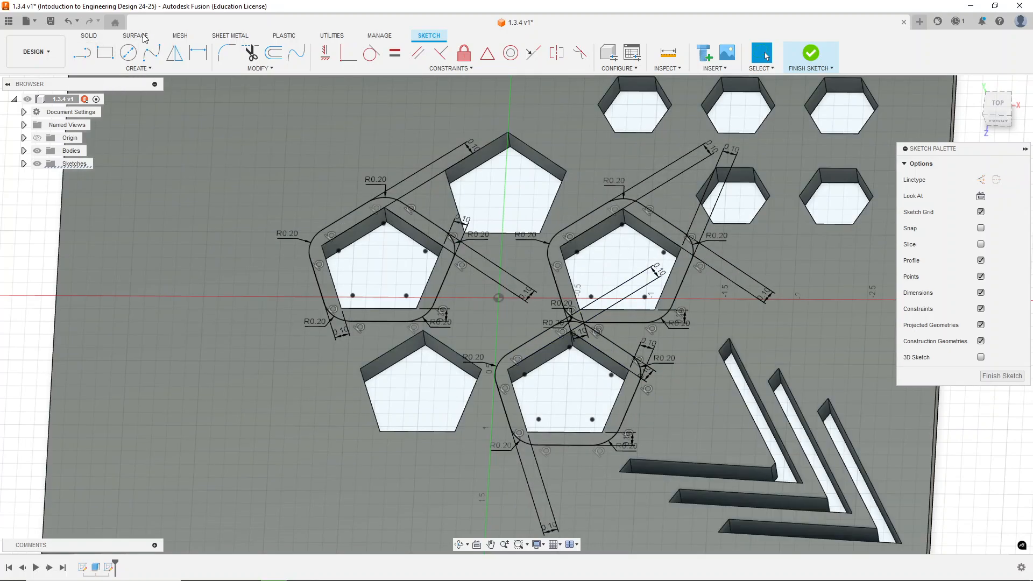
pyautogui.click(812, 58)
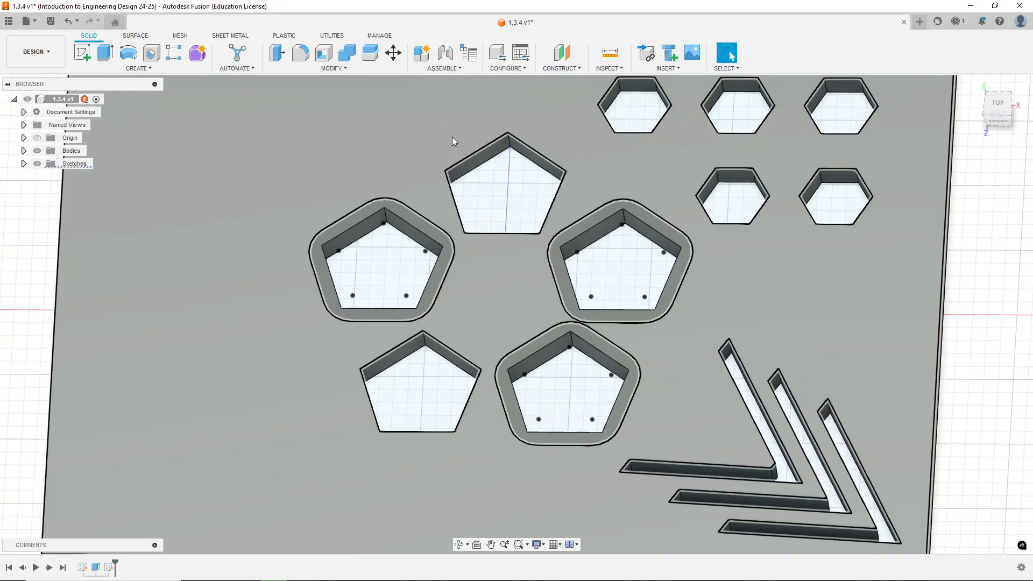
# Extrude the three filleted ring profiles around the pentagon cutouts upward from the plate into tall hollow tubes.
pyautogui.press('e')
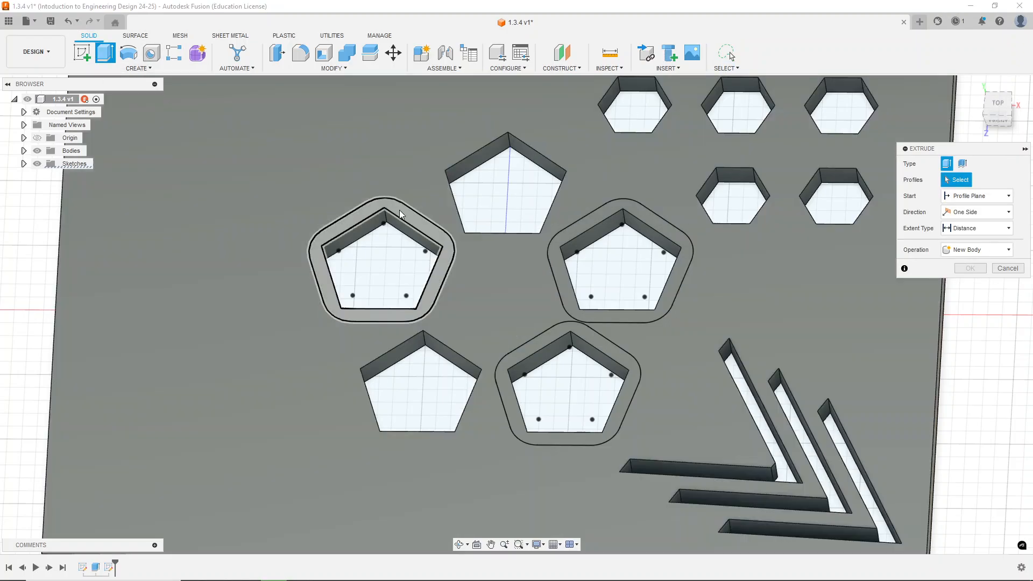
pyautogui.click(399, 210)
pyautogui.click(596, 219)
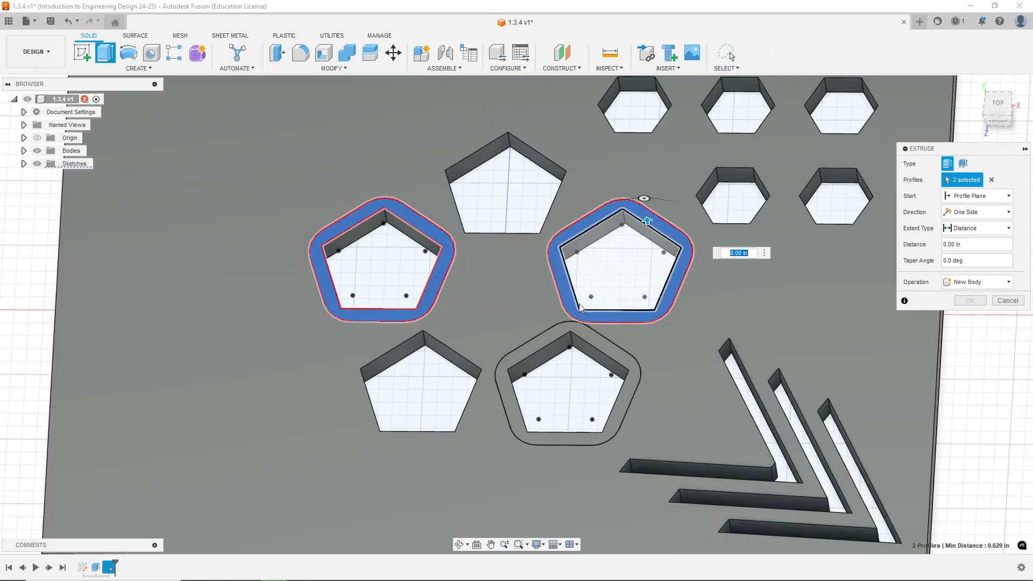
pyautogui.click(563, 329)
pyautogui.keyDown('shift'); pyautogui.moveTo(670, 326); pyautogui.dragTo(655, 305, button='middle'); pyautogui.keyUp('shift')
pyautogui.scroll(-2, 625, 299)
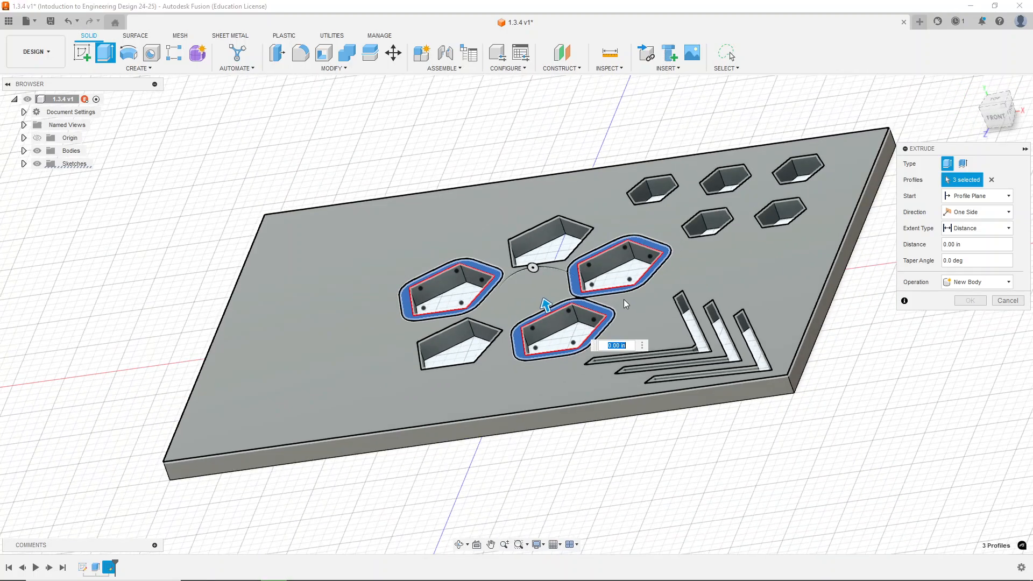
pyautogui.moveTo(545, 307); pyautogui.dragTo(510, 218)
pyautogui.press('Return')
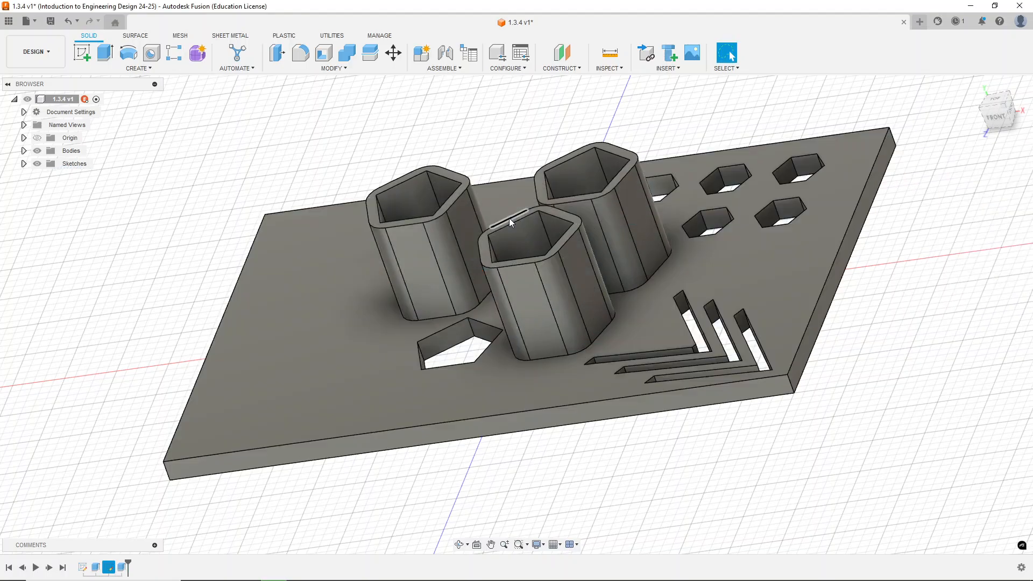
pyautogui.keyDown('shift'); pyautogui.moveTo(786, 358); pyautogui.dragTo(761, 414, button='middle'); pyautogui.keyUp('shift')
pyautogui.scroll(-3, 588, 366)
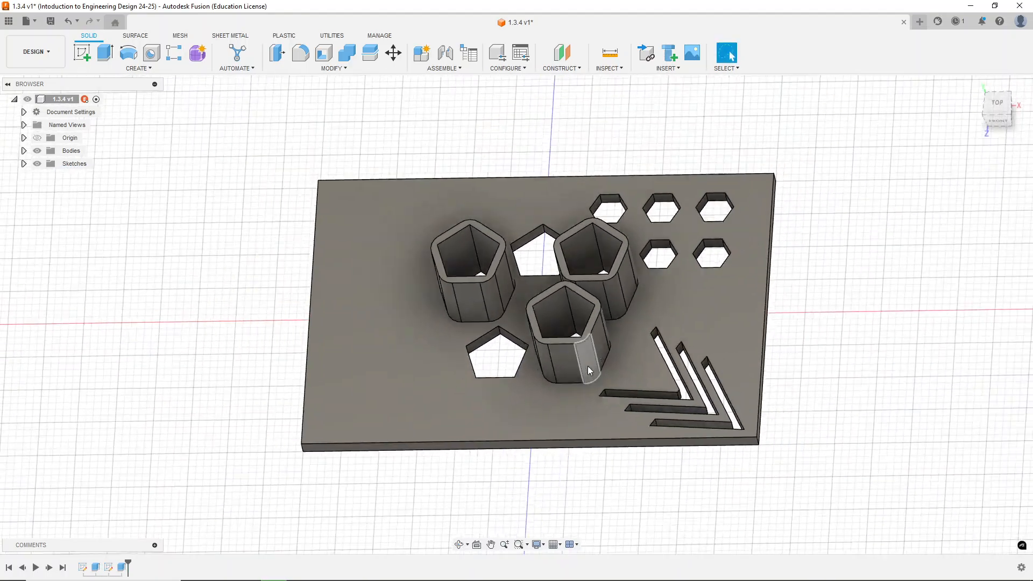
pyautogui.keyDown('shift'); pyautogui.moveTo(537, 157); pyautogui.dragTo(525, 135, button='middle'); pyautogui.keyUp('shift')
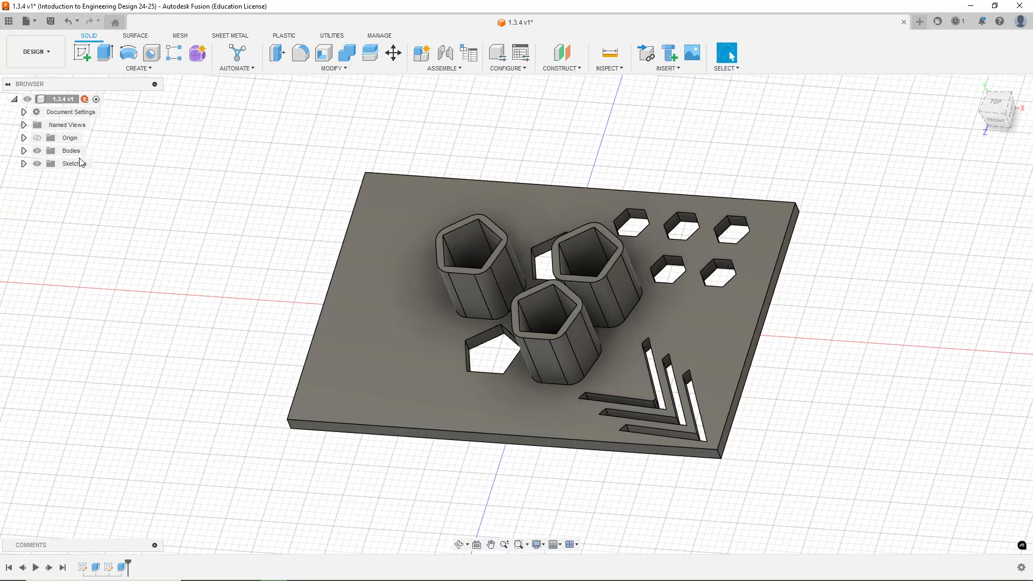
# Hide Body1, the plate with the extruded tubes, to clear the workspace.
pyautogui.click(24, 151)
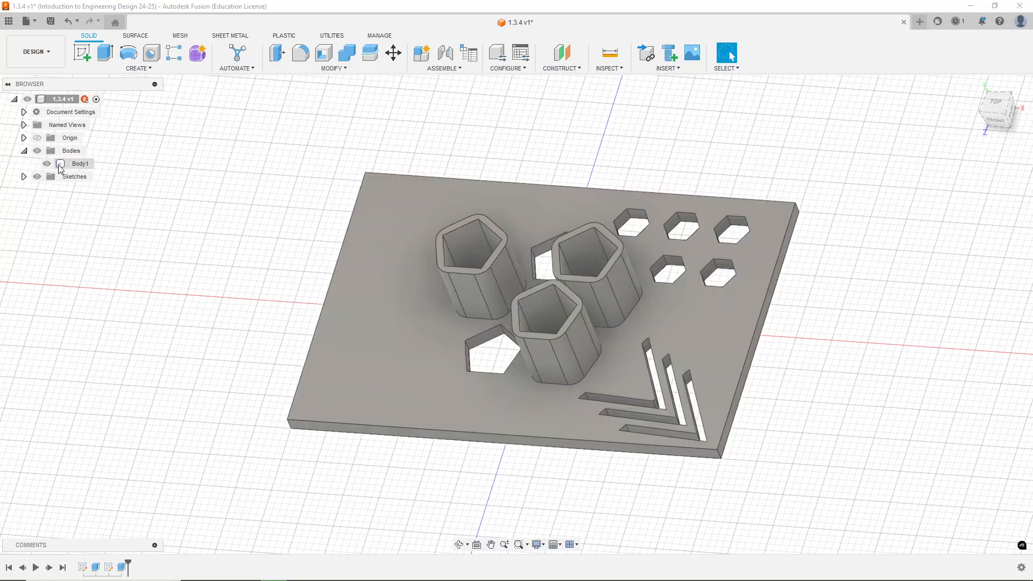
pyautogui.click(47, 164)
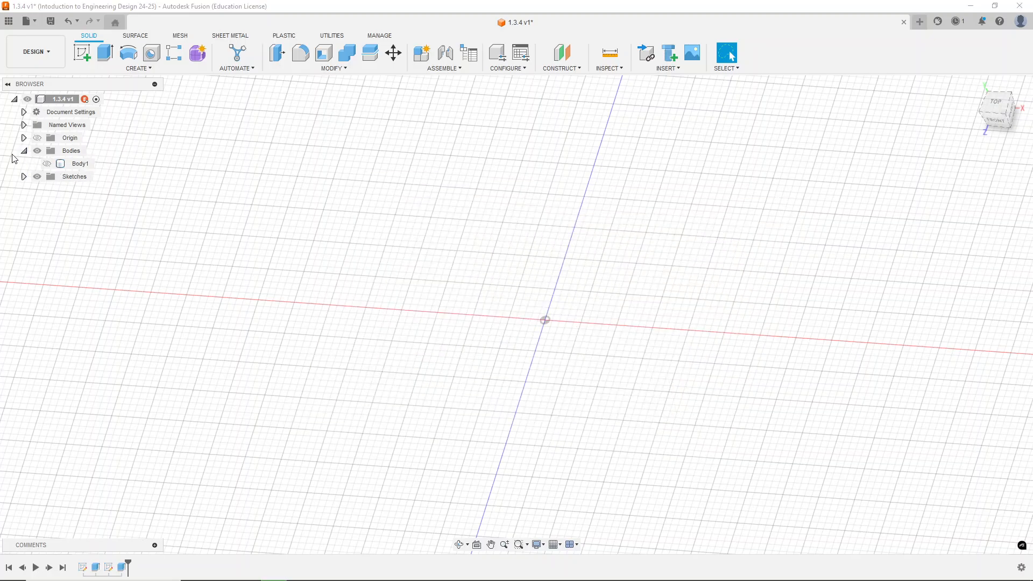
pyautogui.click(24, 151)
pyautogui.moveTo(501, 239)
pyautogui.keyDown('shift'); pyautogui.mouseDown(button='middle')
pyautogui.moveTo(477, 200)
pyautogui.moveTo(516, 249)
pyautogui.mouseUp(button='middle'); pyautogui.keyUp('shift')
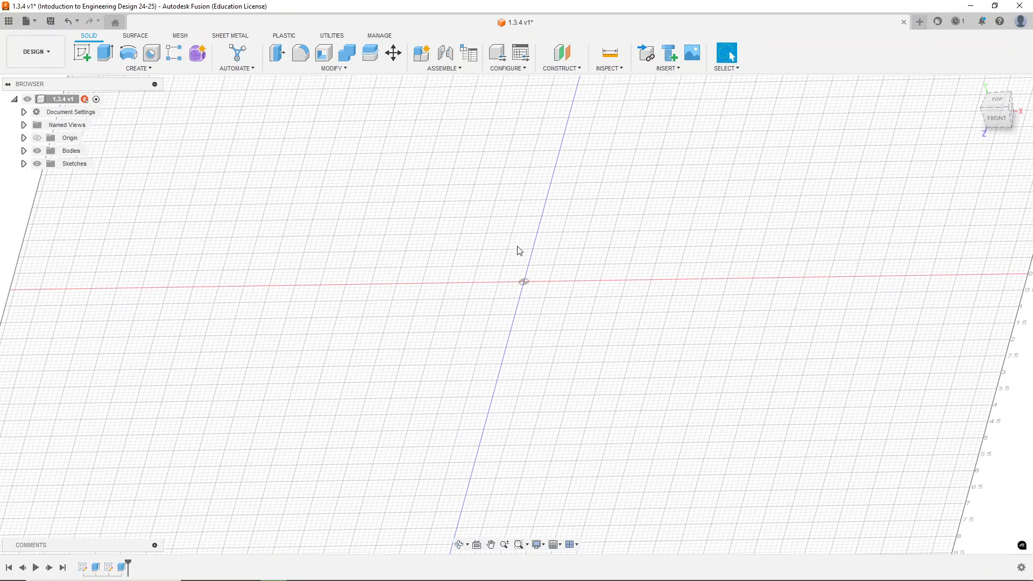
# Switch to the Activity 1.3.4 page in Chrome and read the screwdriver case section, including the figures and the tapered extrusion instructions.
pyautogui.moveTo(299, 574)
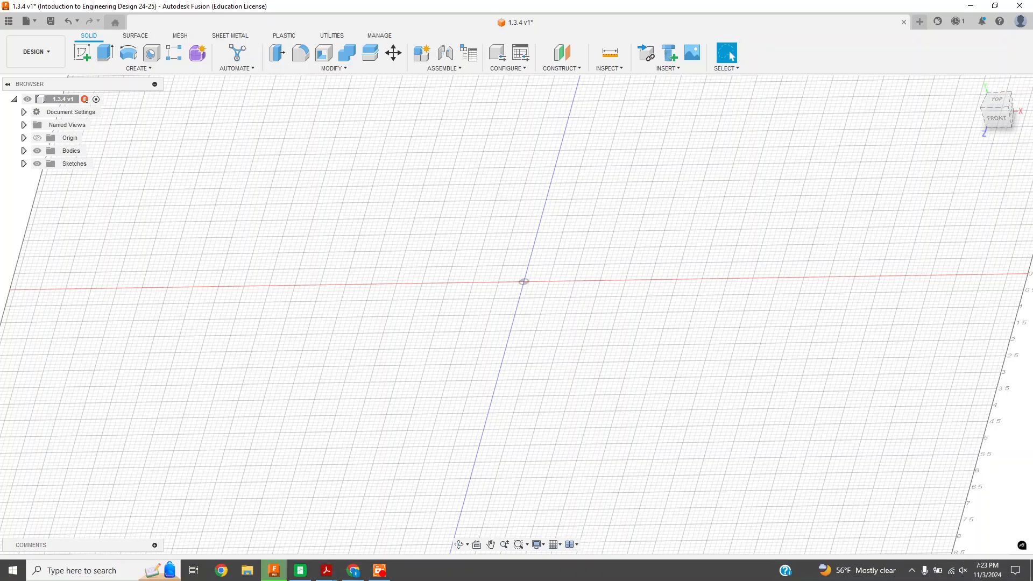
pyautogui.click(347, 576)
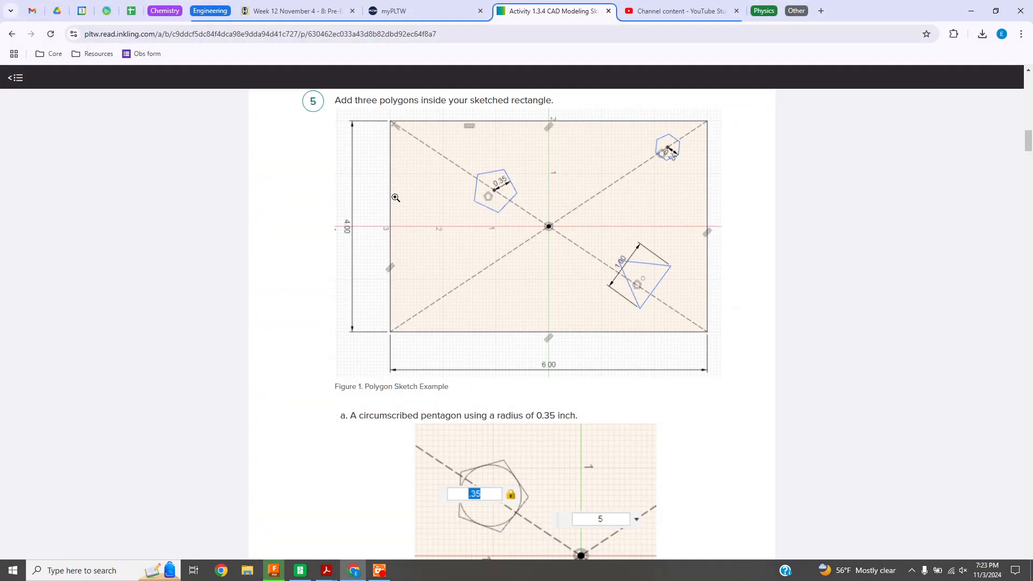
pyautogui.scroll(-20, 512, 246)
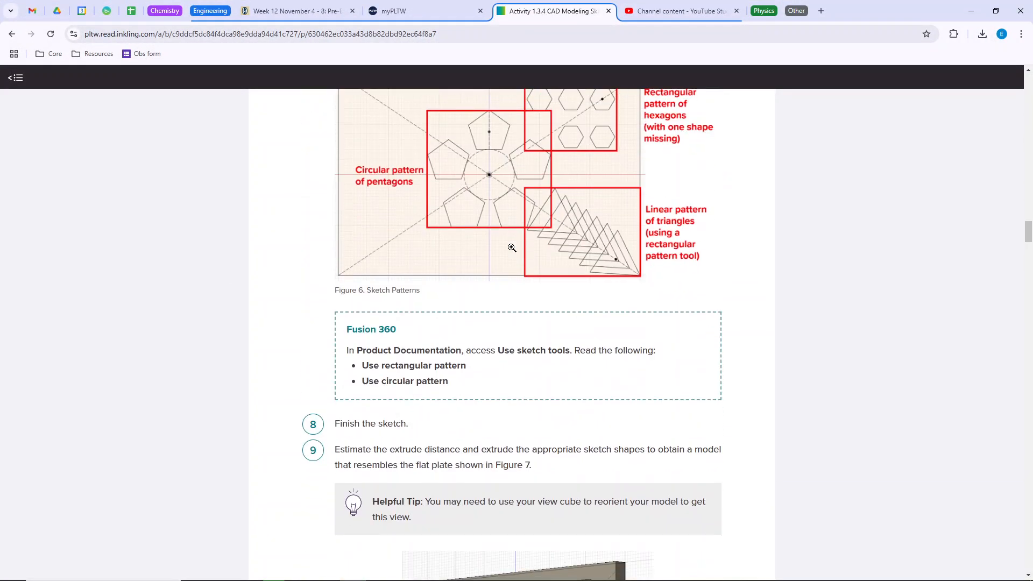
pyautogui.scroll(-20, 511, 248)
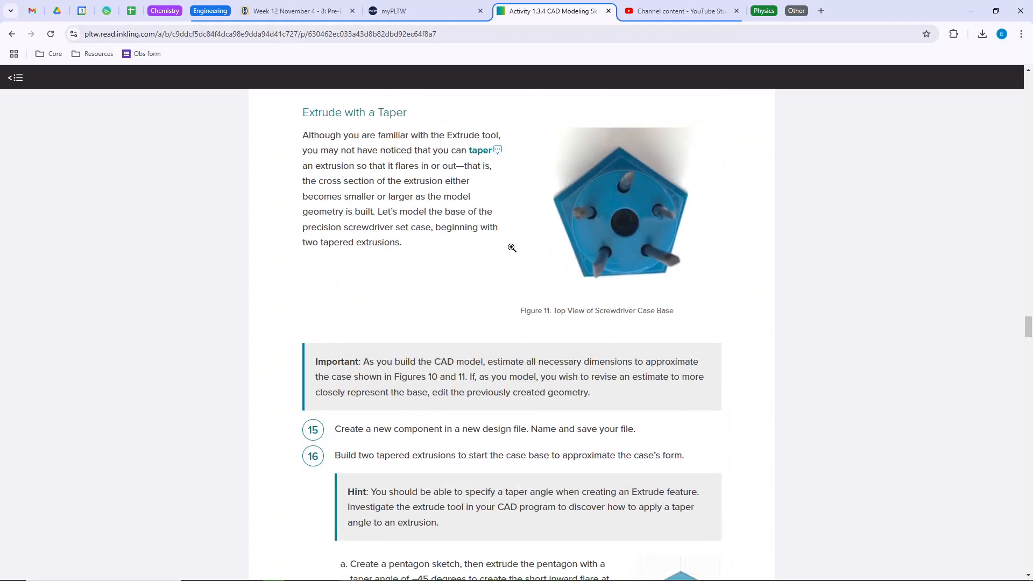
pyautogui.scroll(7, 512, 247)
pyautogui.scroll(1, 677, 274)
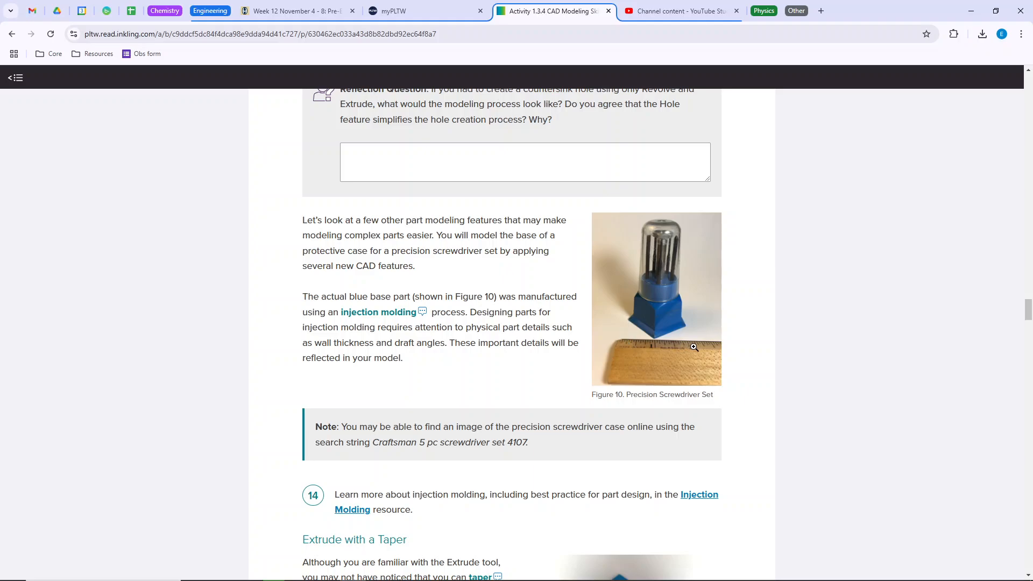
pyautogui.scroll(-5, 686, 323)
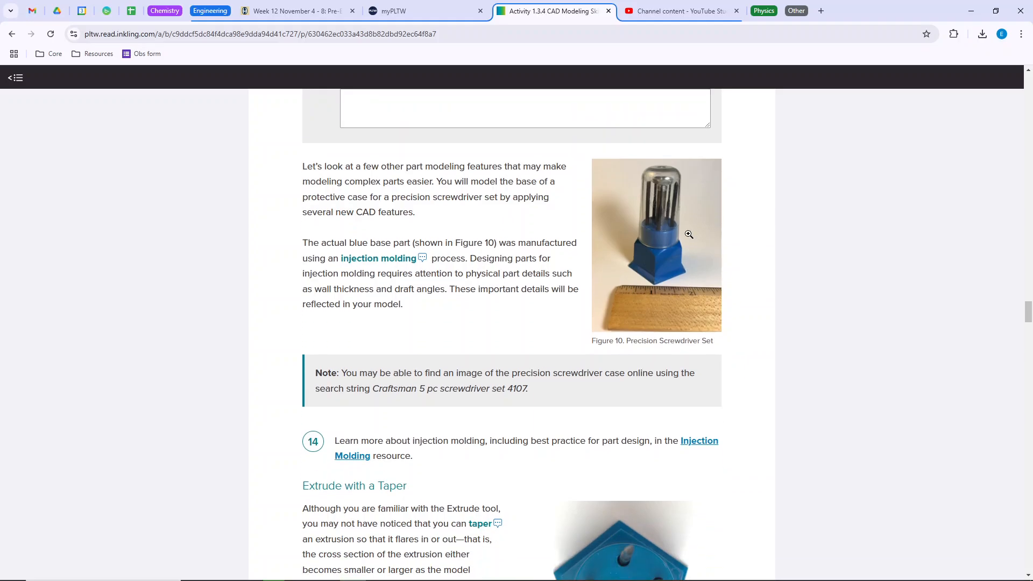
pyautogui.scroll(-1, 689, 239)
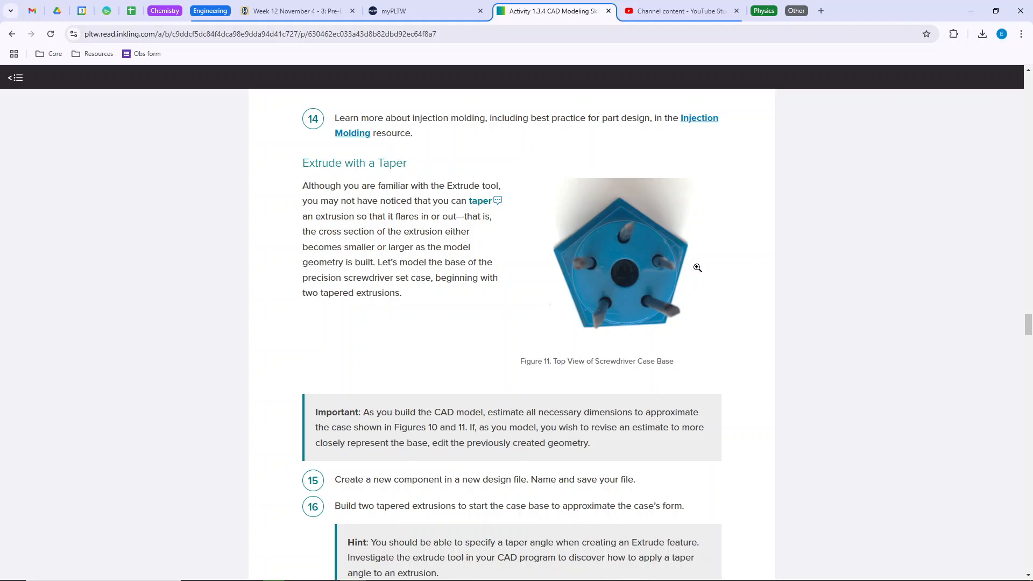
pyautogui.scroll(4, 676, 269)
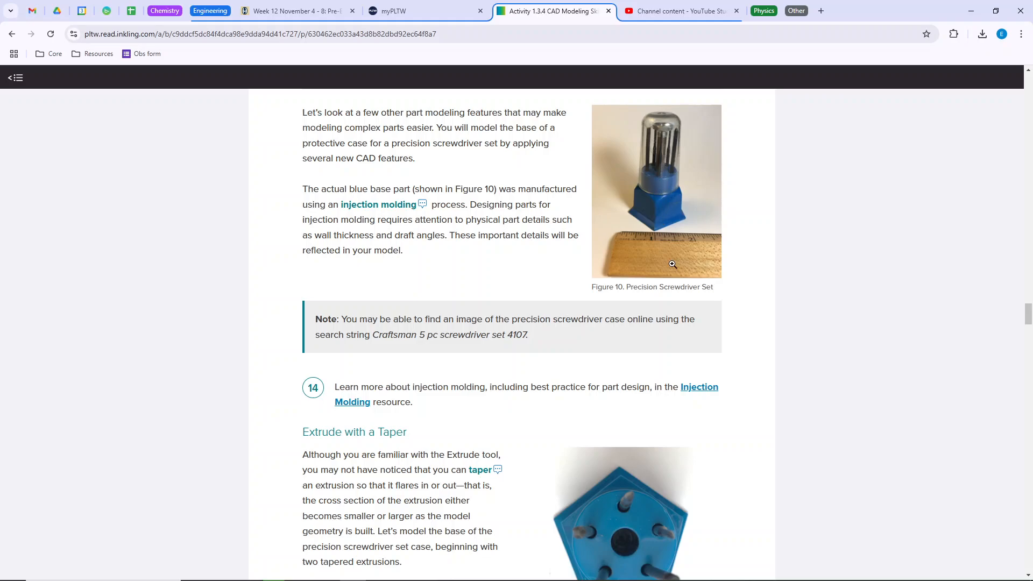
pyautogui.scroll(-4, 673, 265)
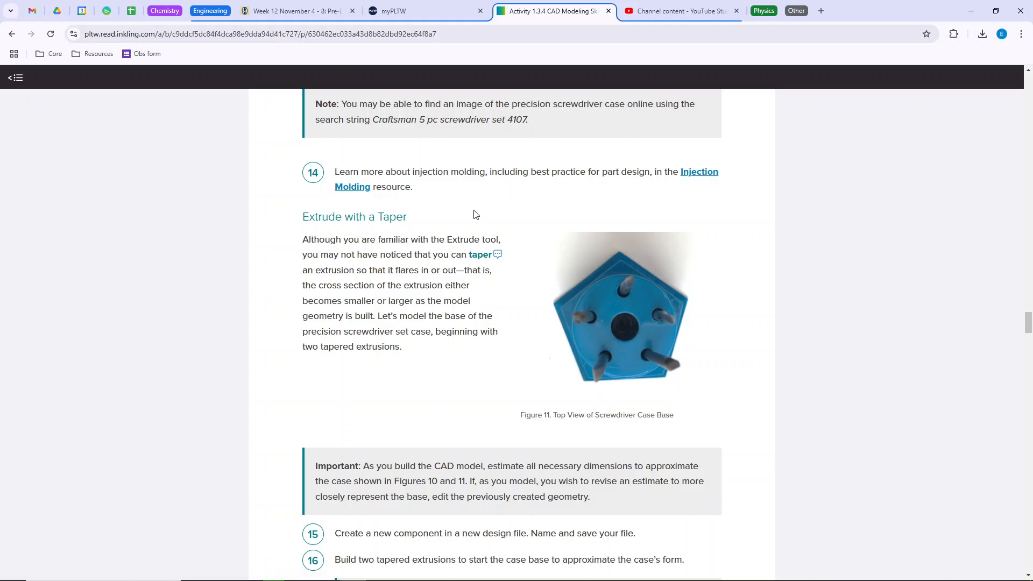
pyautogui.scroll(6, 587, 275)
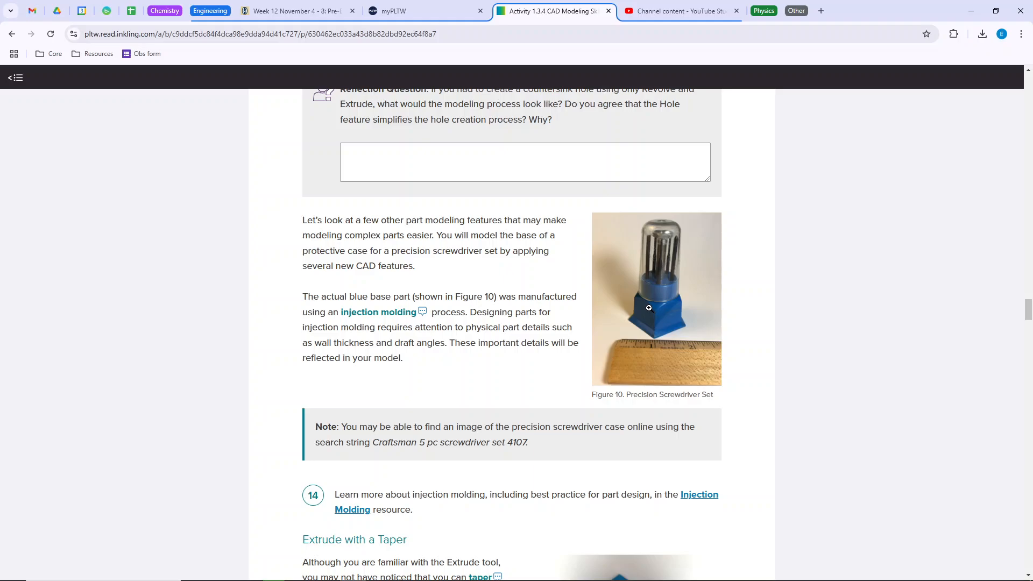
pyautogui.scroll(-7, 649, 308)
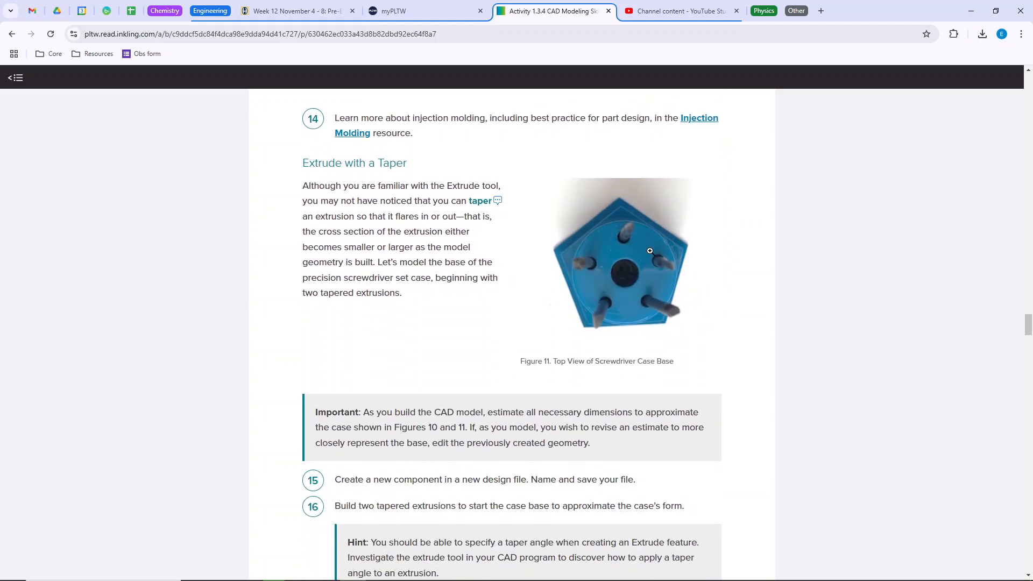
pyautogui.scroll(-3, 650, 252)
# Switch back to Fusion and start a new sketch on the horizontal origin plane.
pyautogui.moveTo(308, 575)
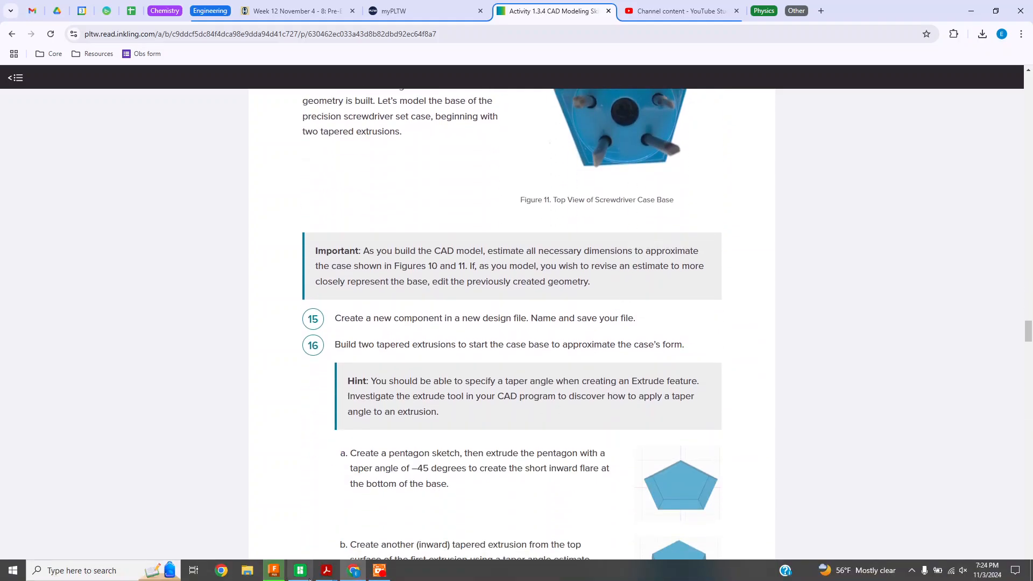
pyautogui.click(275, 572)
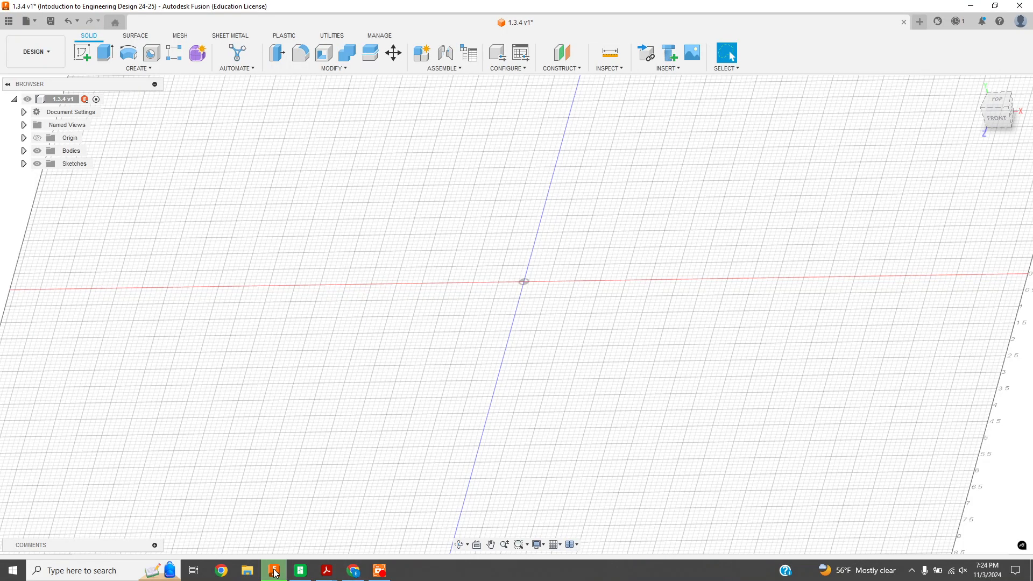
pyautogui.click(137, 68)
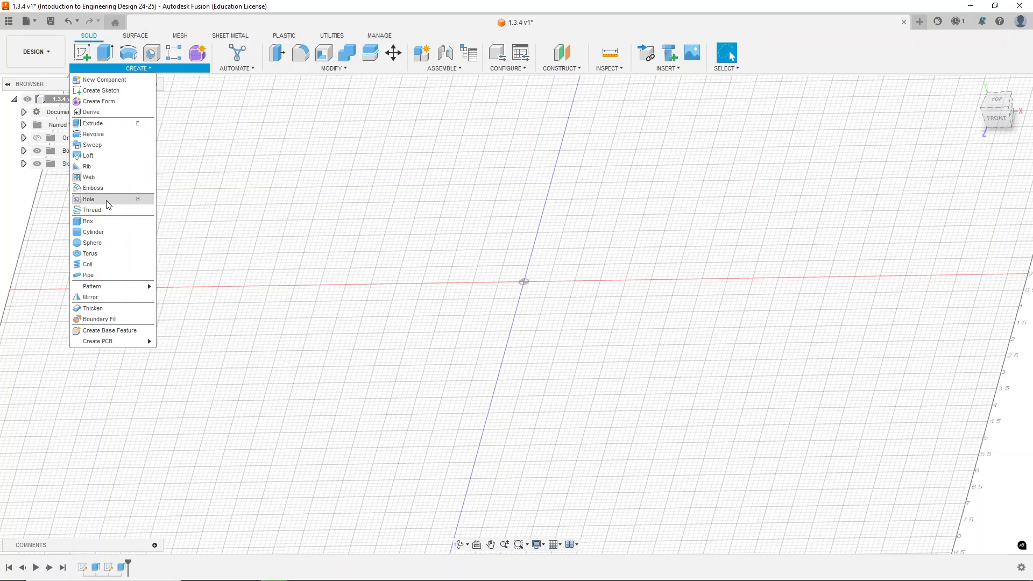
pyautogui.click(86, 56)
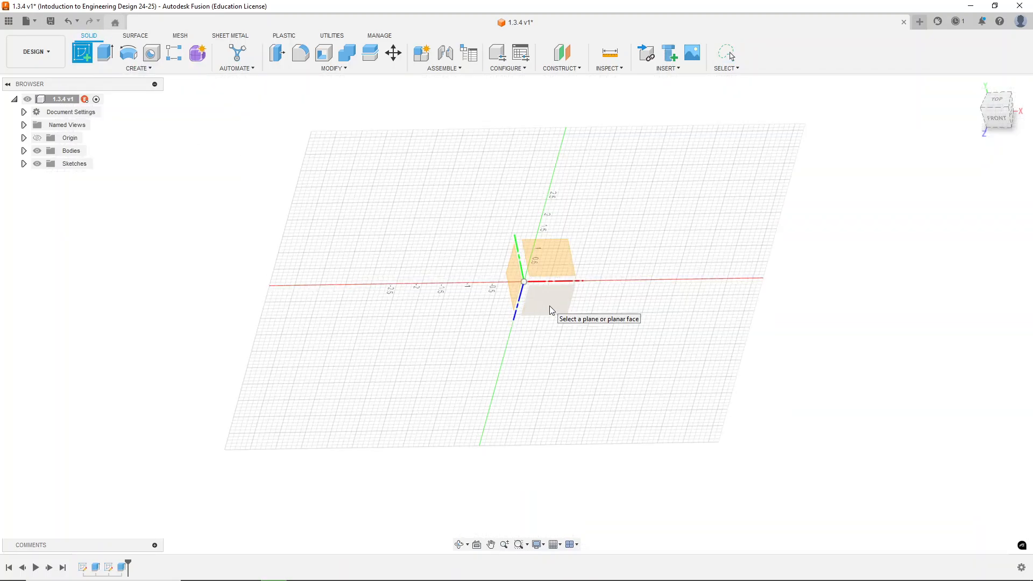
pyautogui.click(550, 306)
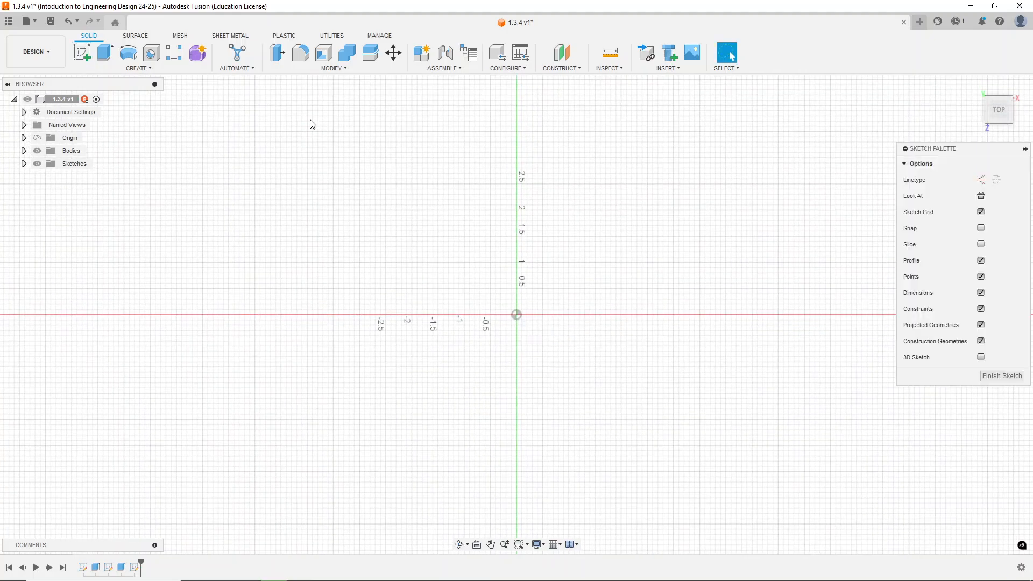
# Sketch a five-sided circumscribed polygon with a 1 in radius centred on the origin, and finish the sketch.
pyautogui.click(136, 69)
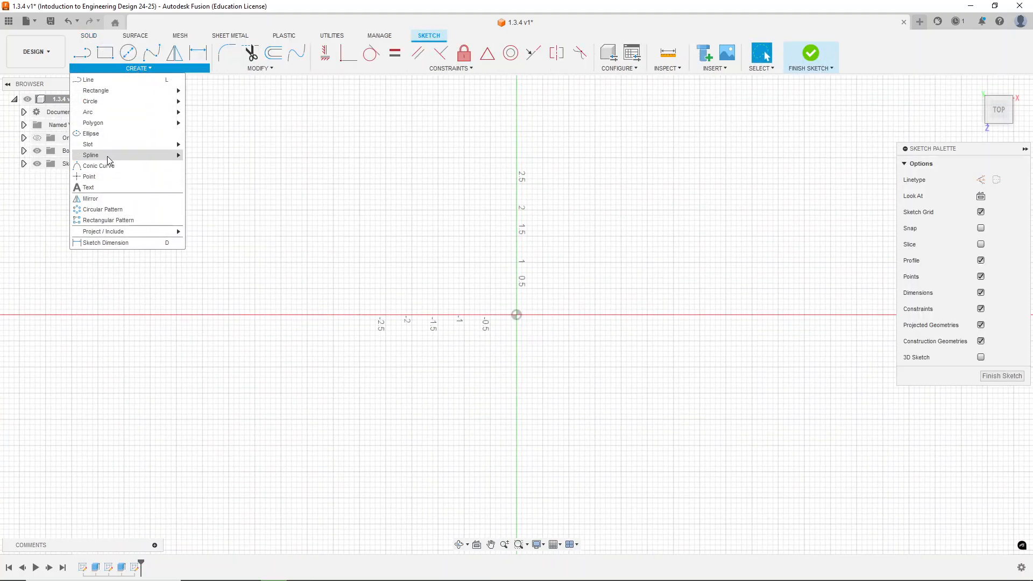
pyautogui.moveTo(107, 156)
pyautogui.moveTo(116, 123)
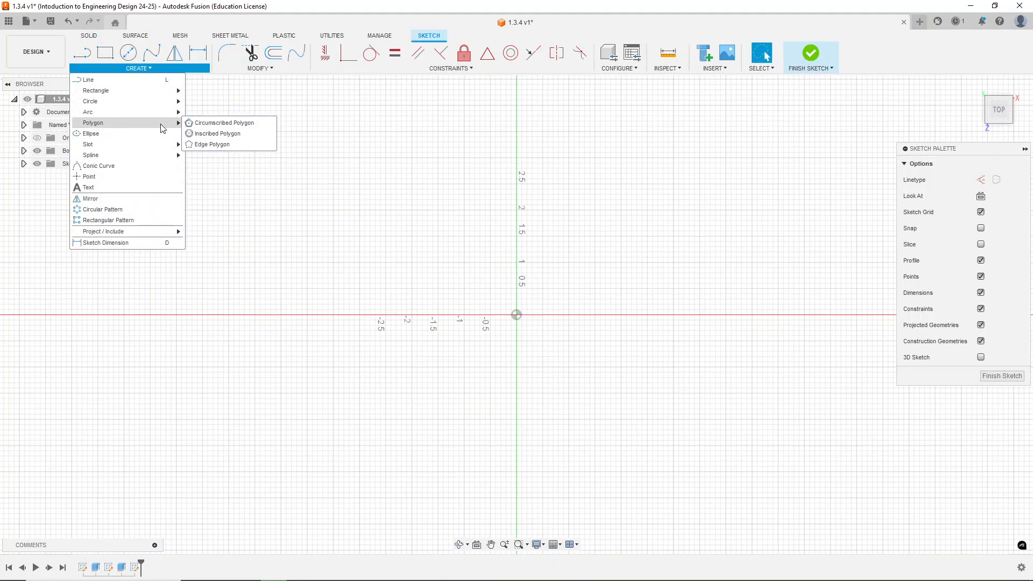
pyautogui.click(214, 128)
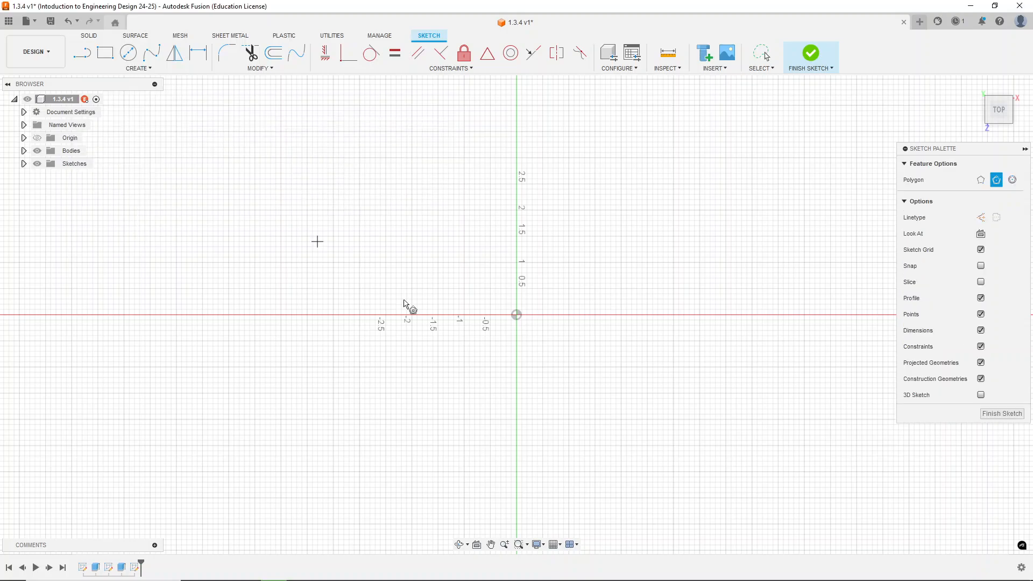
pyautogui.click(516, 315)
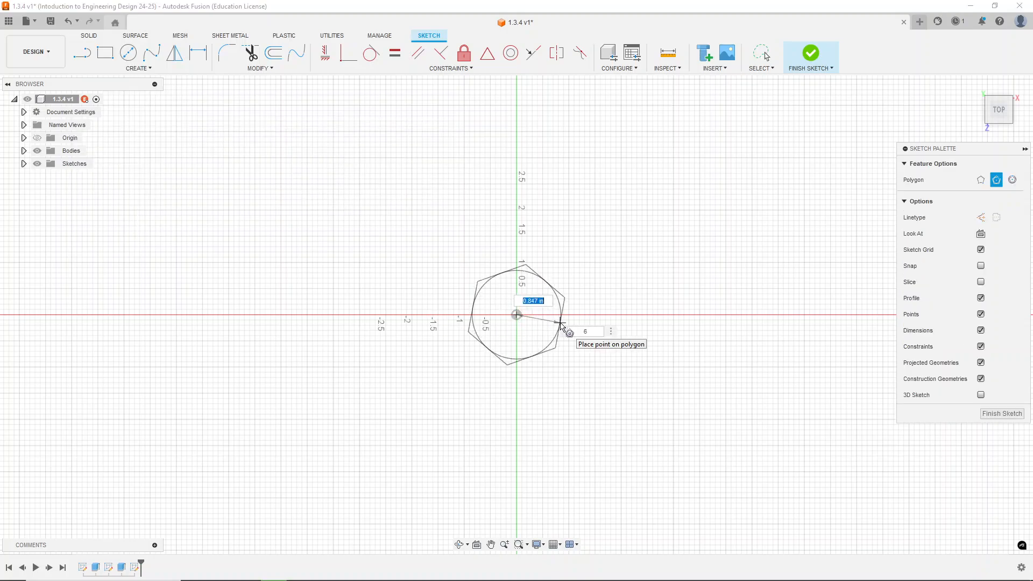
pyautogui.press('Tab')
pyautogui.write('5')
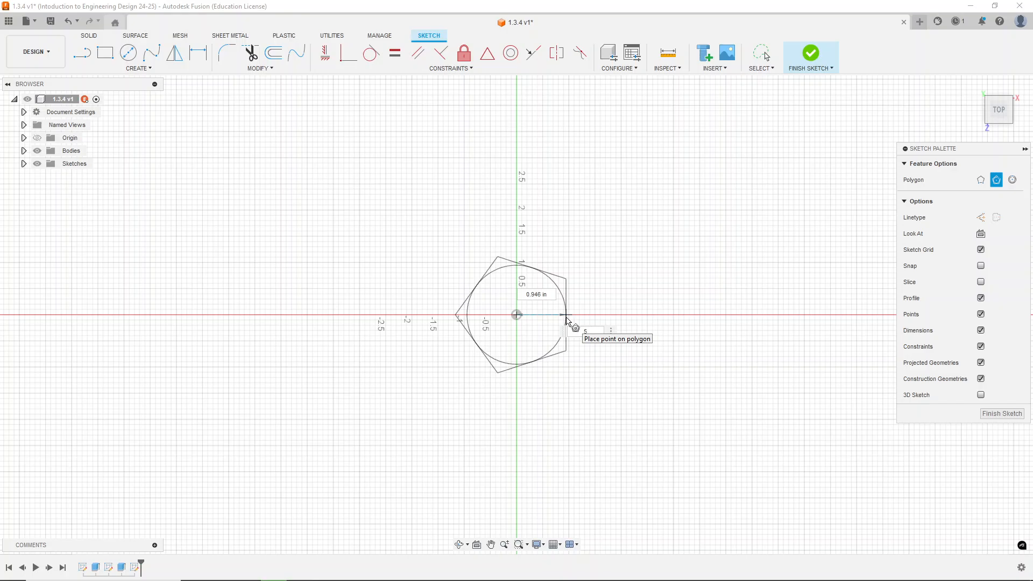
pyautogui.press('Tab')
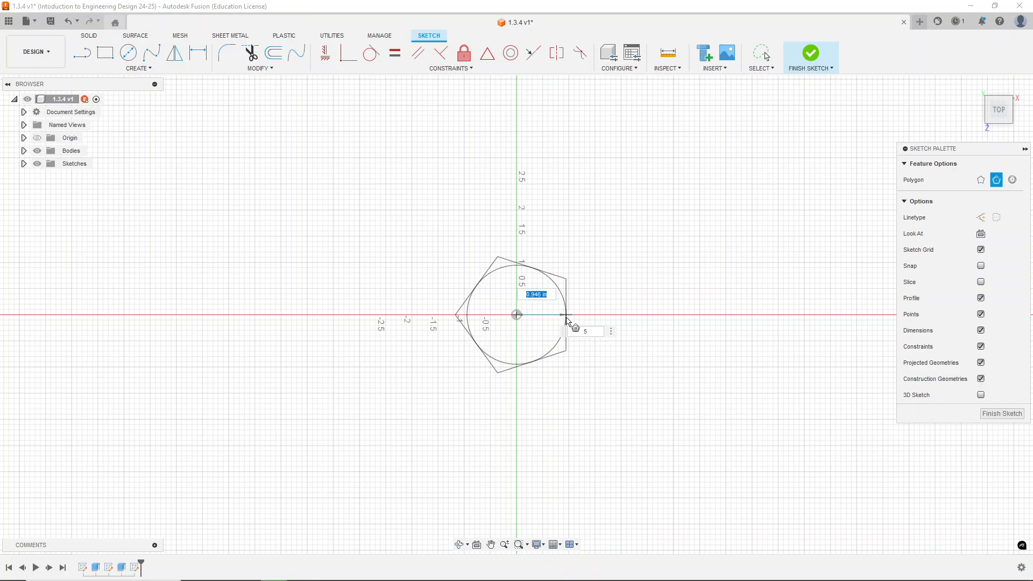
pyautogui.write('1')
pyautogui.press('Tab')
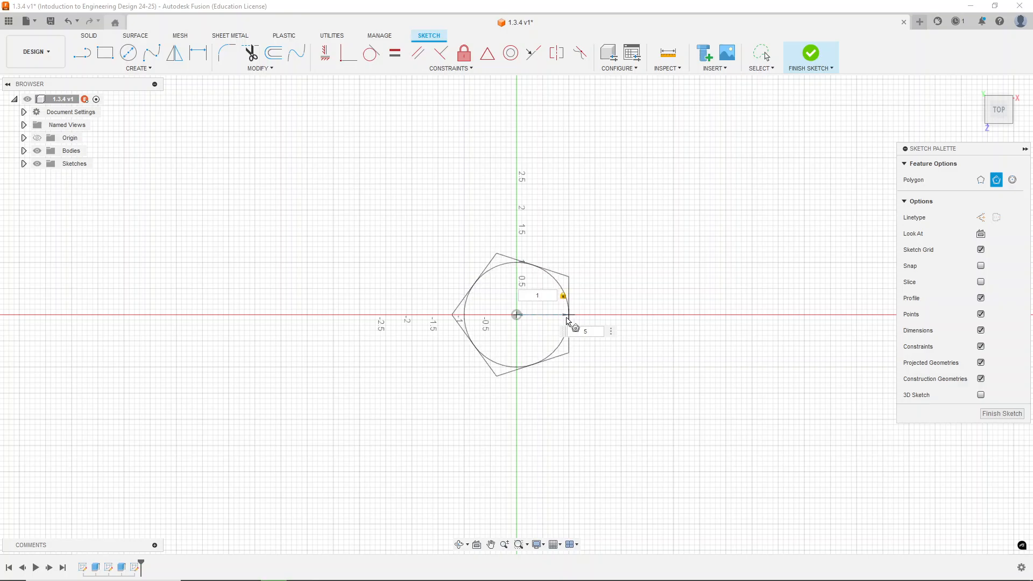
pyautogui.press('Return')
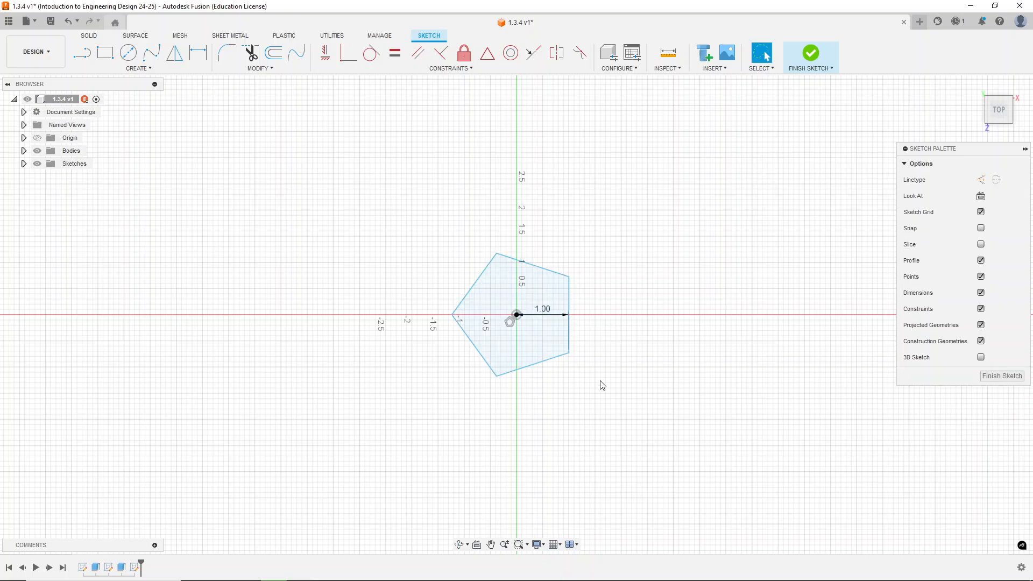
pyautogui.moveTo(602, 386)
pyautogui.keyDown('shift'); pyautogui.mouseDown(button='middle')
pyautogui.moveTo(590, 329)
pyautogui.moveTo(567, 315)
pyautogui.moveTo(568, 281)
pyautogui.mouseUp(button='middle'); pyautogui.keyUp('shift')
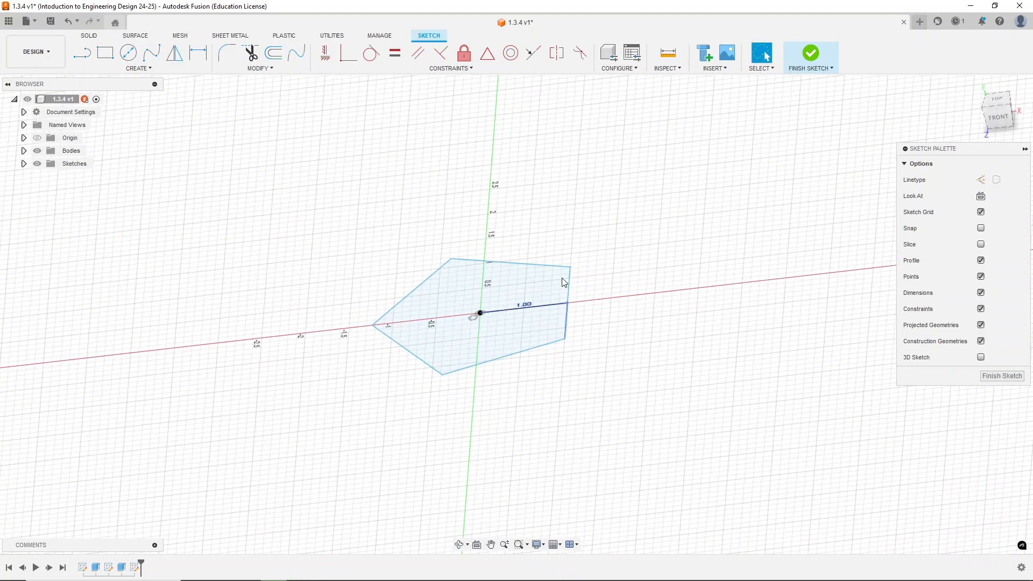
pyautogui.click(810, 56)
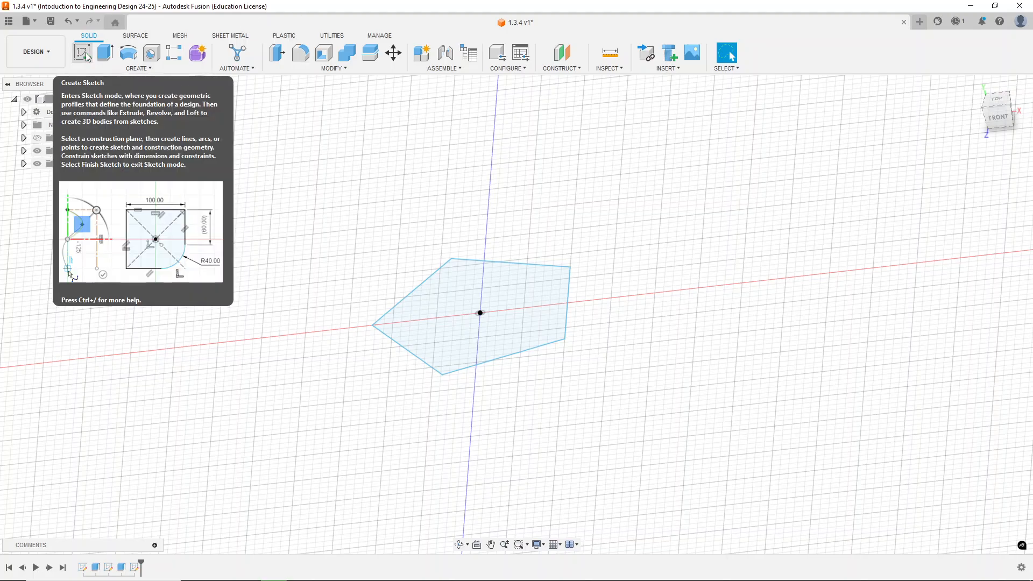
# Extrude the pentagon profile upward 0.20 in as a new body.
pyautogui.click(105, 52)
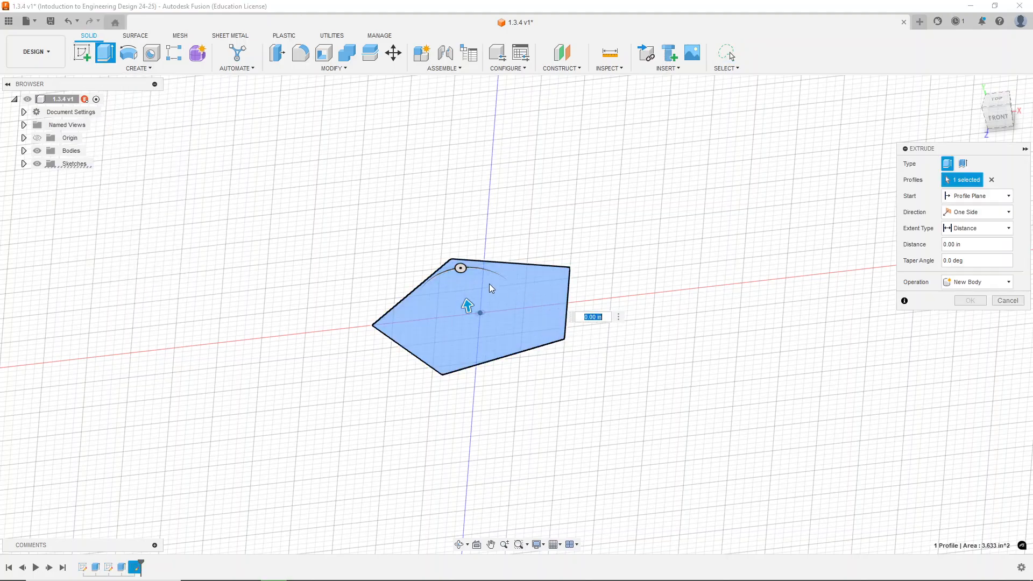
pyautogui.moveTo(471, 307); pyautogui.dragTo(465, 291)
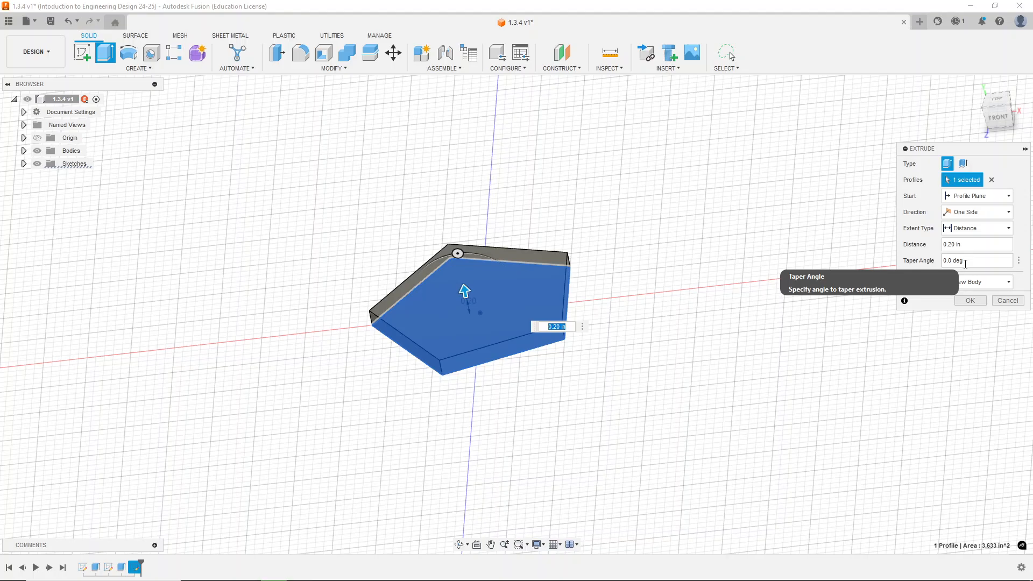
# Try a -45° taper angle on the pentagon extrusion and compare it with a 0° taper from an angled view.
pyautogui.click(966, 264)
pyautogui.write('-')
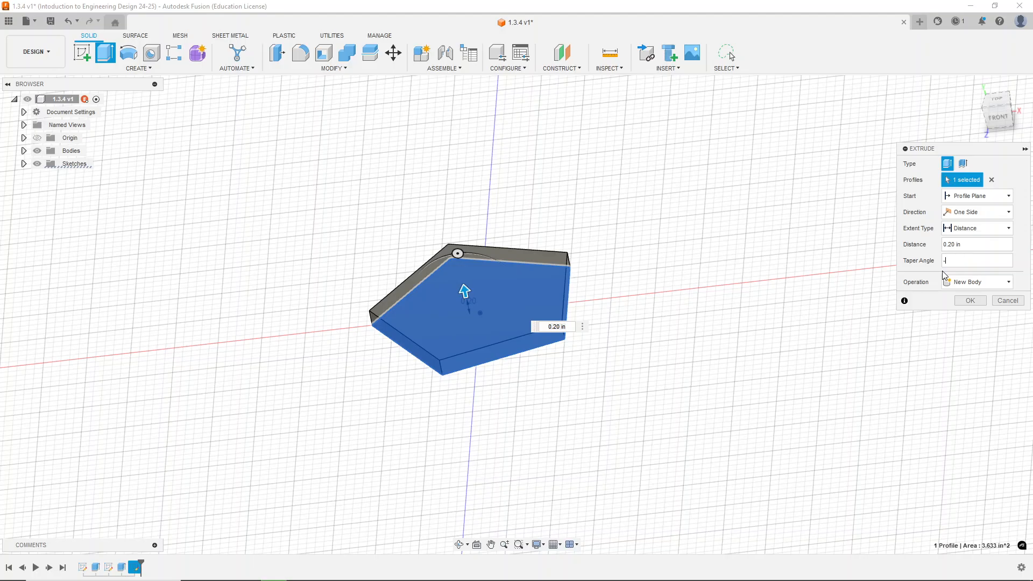
pyautogui.write('45')
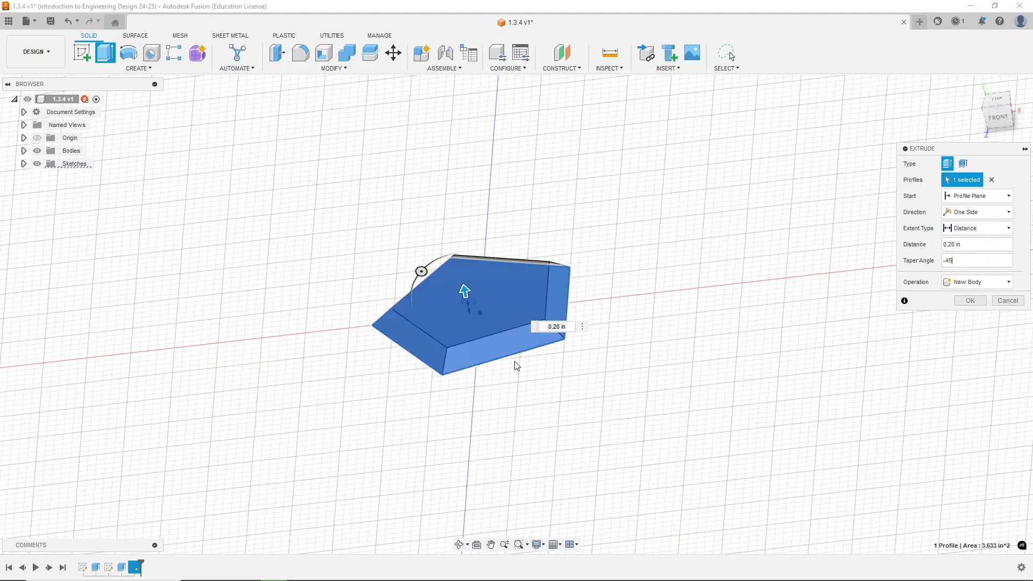
pyautogui.keyDown('shift'); pyautogui.moveTo(550, 380); pyautogui.dragTo(551, 357, button='middle'); pyautogui.keyUp('shift')
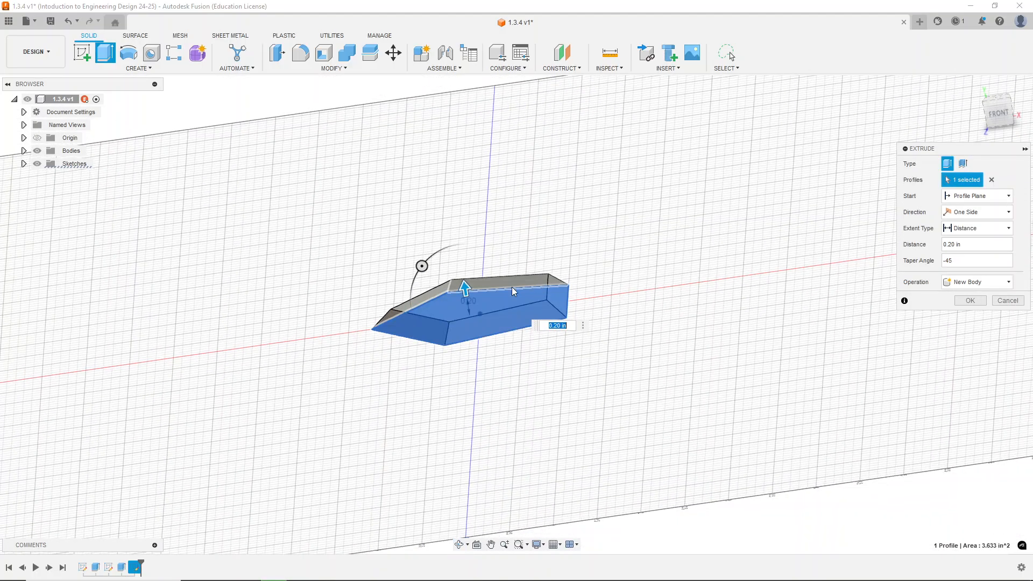
pyautogui.keyDown('shift'); pyautogui.moveTo(623, 324); pyautogui.dragTo(586, 292, button='middle'); pyautogui.keyUp('shift')
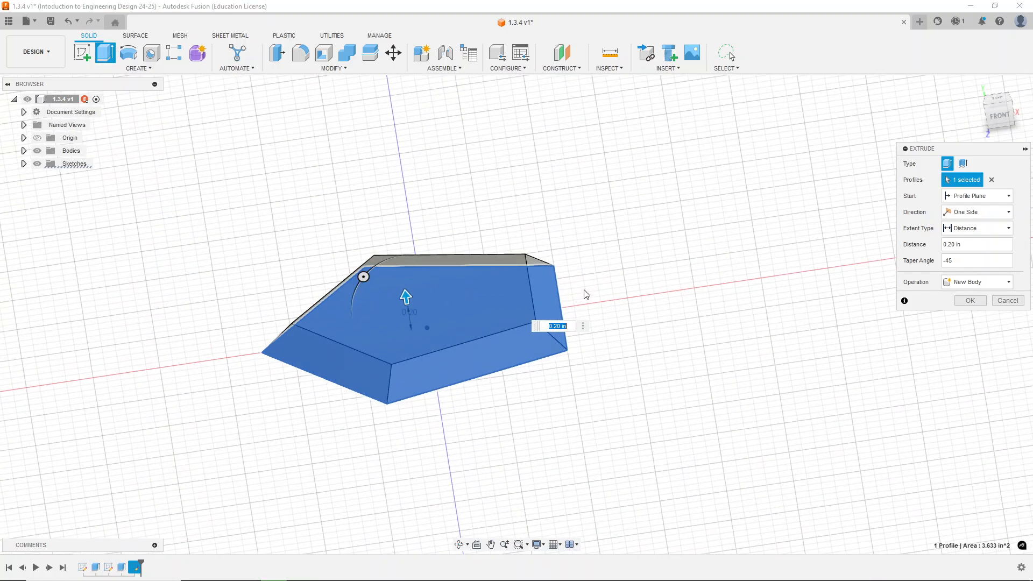
pyautogui.click(933, 262)
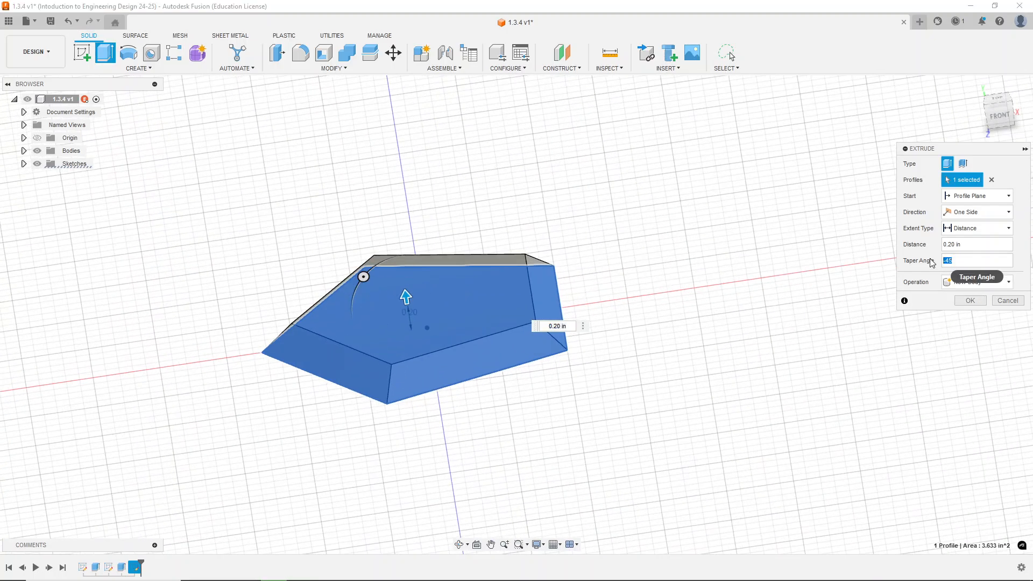
pyautogui.write('0')
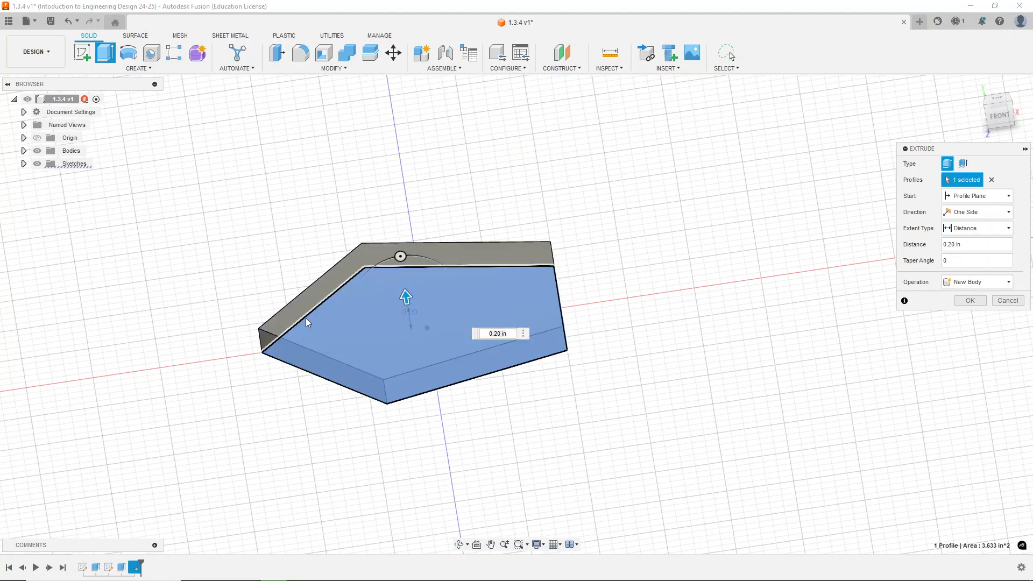
pyautogui.moveTo(961, 263); pyautogui.dragTo(937, 267)
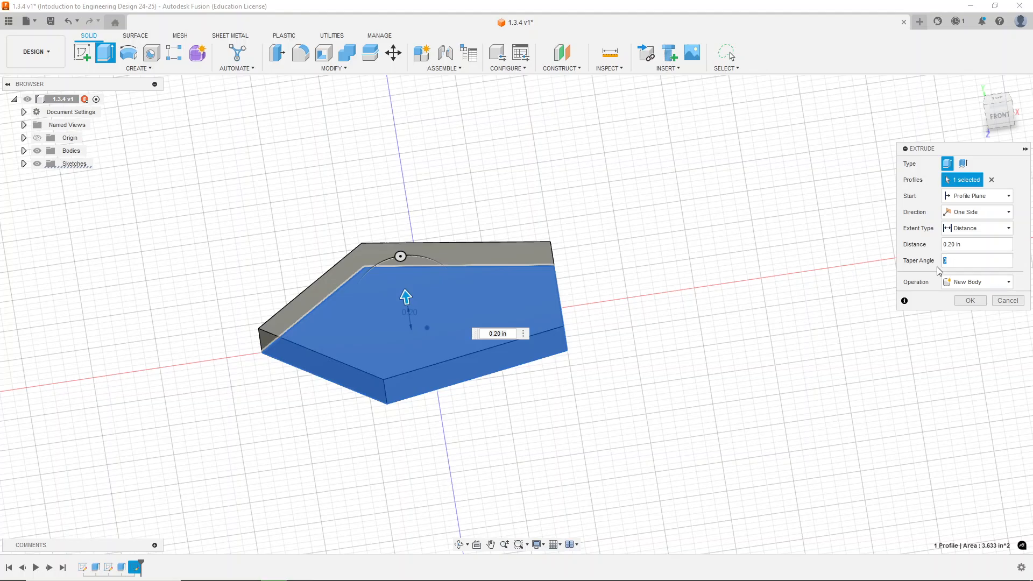
pyautogui.write('-45')
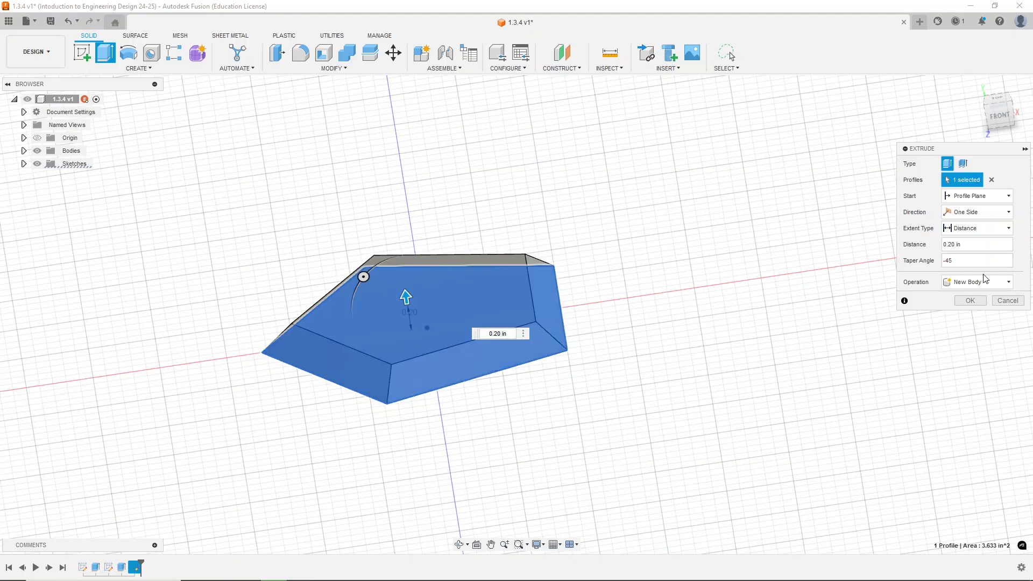
# Set the taper angle to 0° and complete the pentagon extrusion.
pyautogui.doubleClick(946, 261)
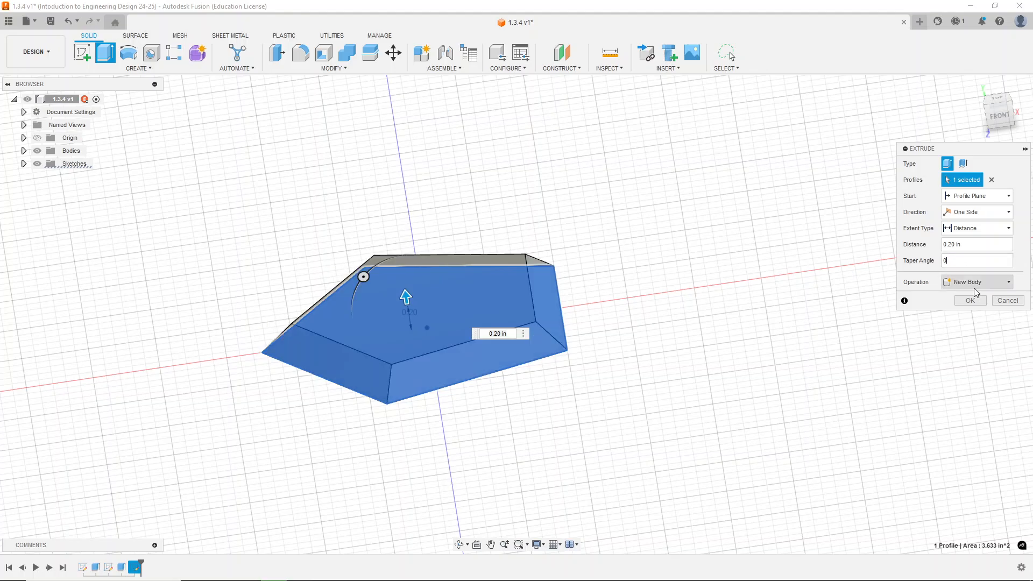
pyautogui.write('0')
pyautogui.click(977, 301)
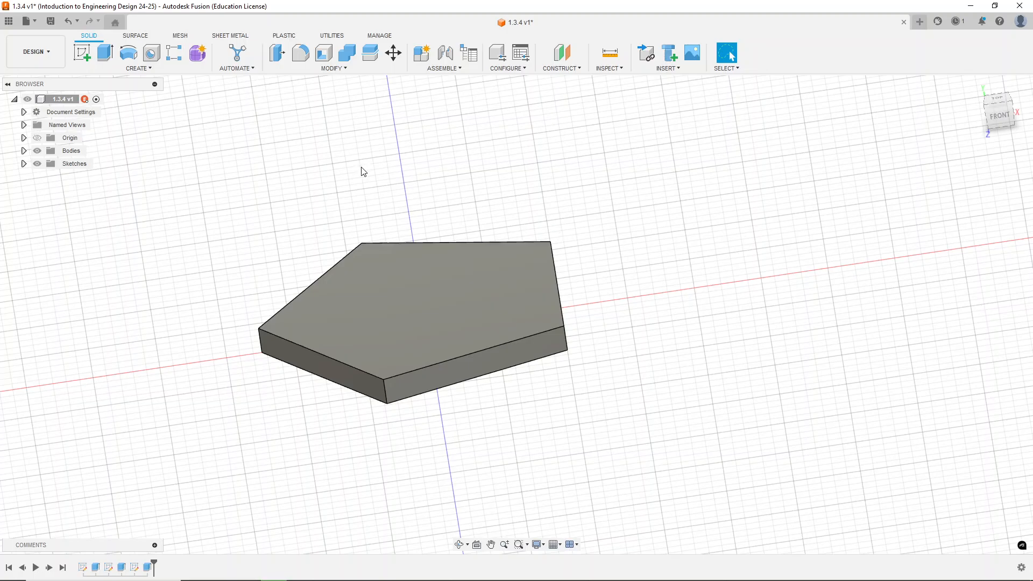
# Chamfer all edges of the pentagon's top face with an equal distance, so the bevel spans the full height of the sides.
pyautogui.click(301, 69)
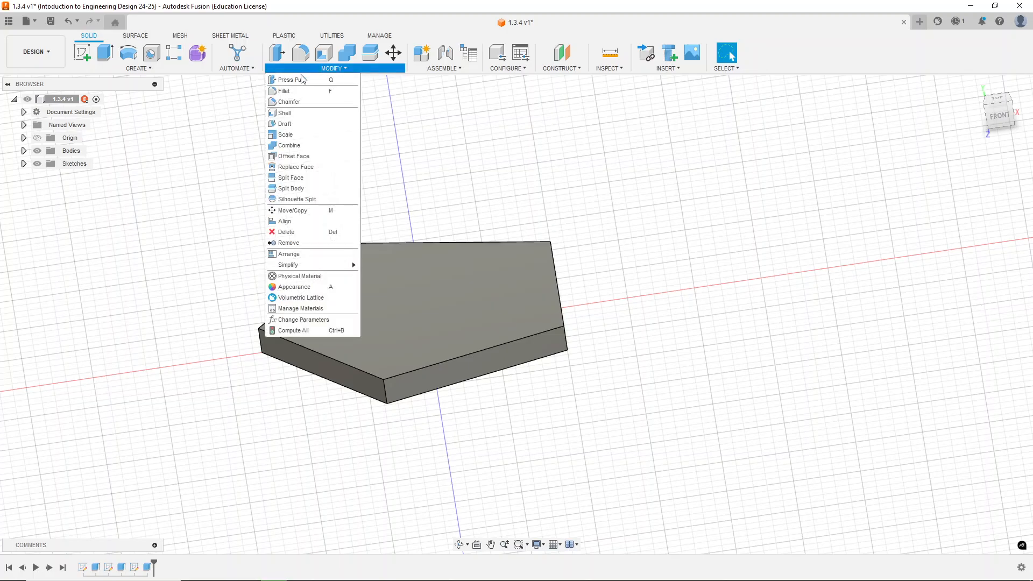
pyautogui.click(295, 106)
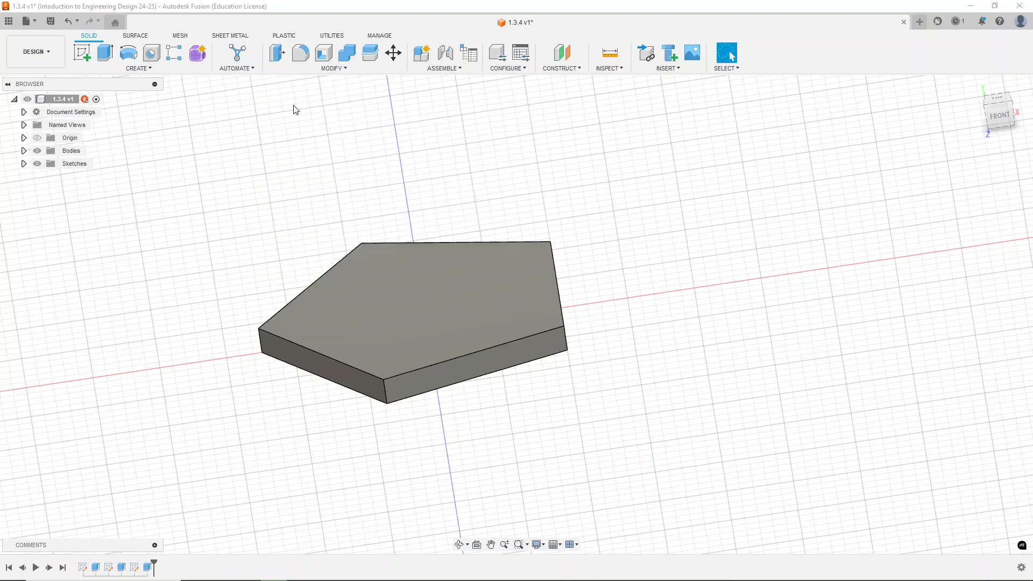
pyautogui.click(505, 299)
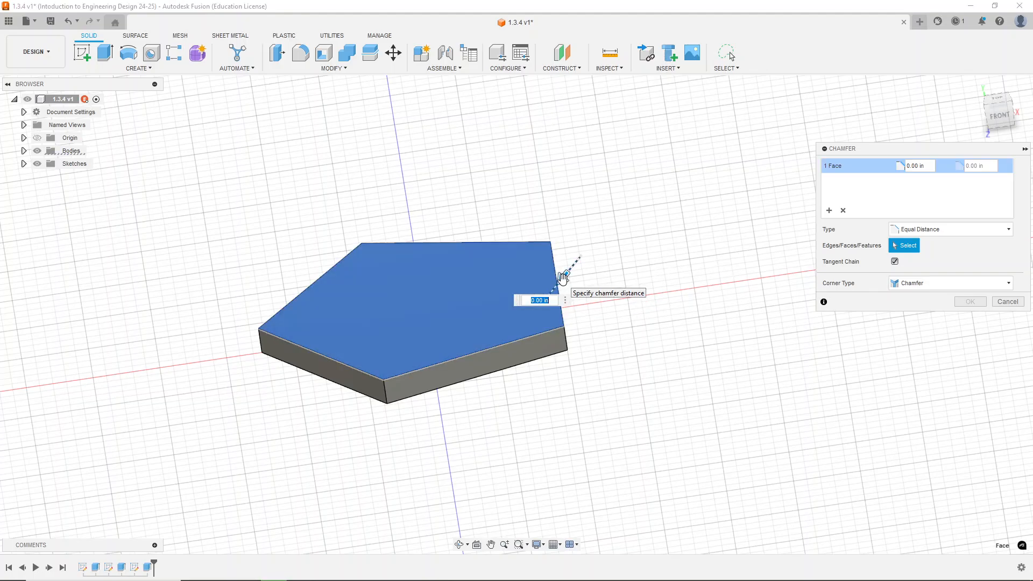
pyautogui.write('0.4')
pyautogui.press('Return')
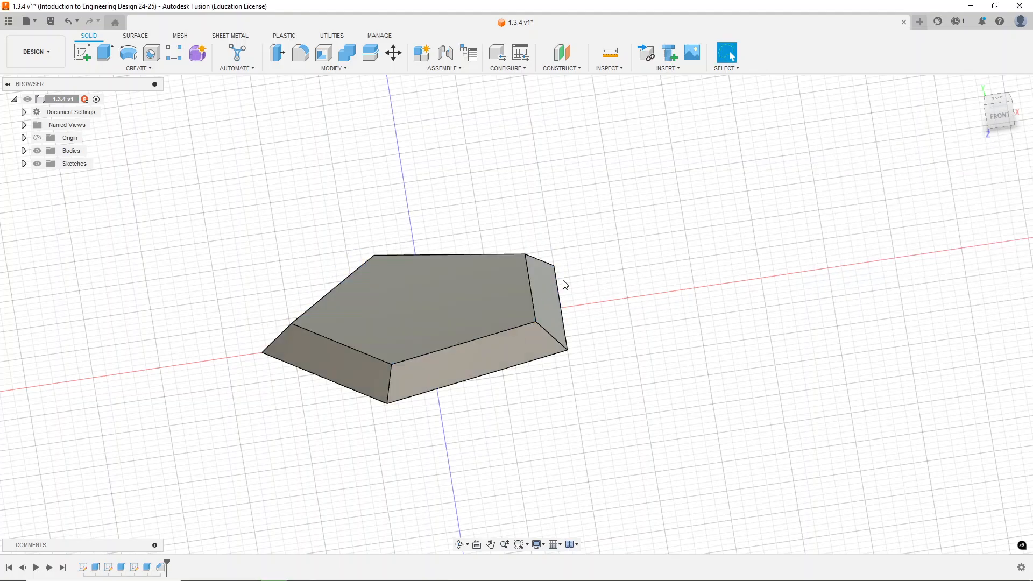
# Extrude the top face of the chamfered pentagon upward 0.90 in, joined to the base, and look at it from the front.
pyautogui.moveTo(582, 291)
pyautogui.keyDown('shift'); pyautogui.mouseDown(button='middle')
pyautogui.moveTo(567, 263)
pyautogui.moveTo(584, 295)
pyautogui.moveTo(570, 307)
pyautogui.moveTo(582, 290)
pyautogui.mouseUp(button='middle'); pyautogui.keyUp('shift')
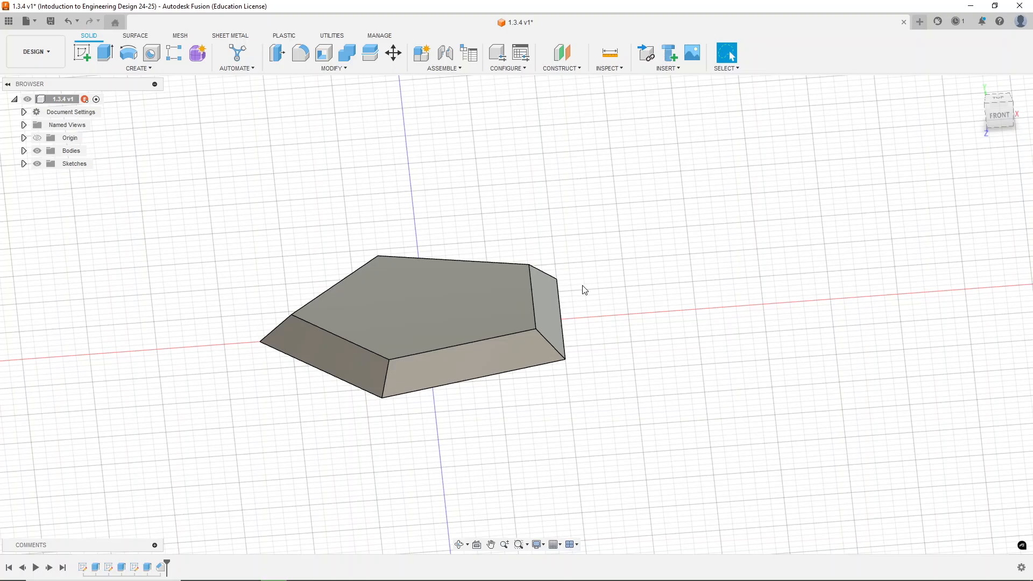
pyautogui.click(105, 52)
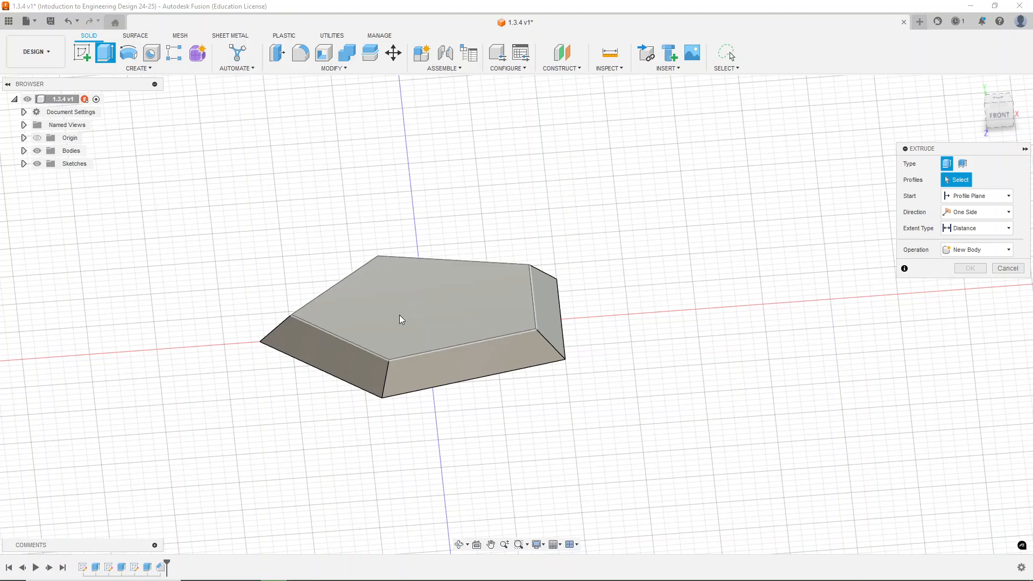
pyautogui.click(443, 307)
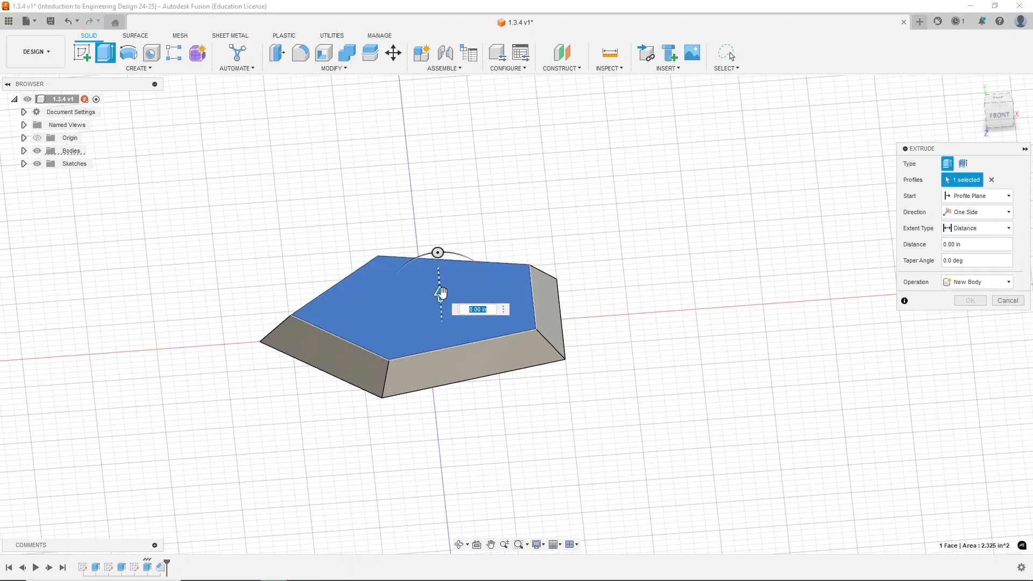
pyautogui.moveTo(440, 299); pyautogui.dragTo(450, 175)
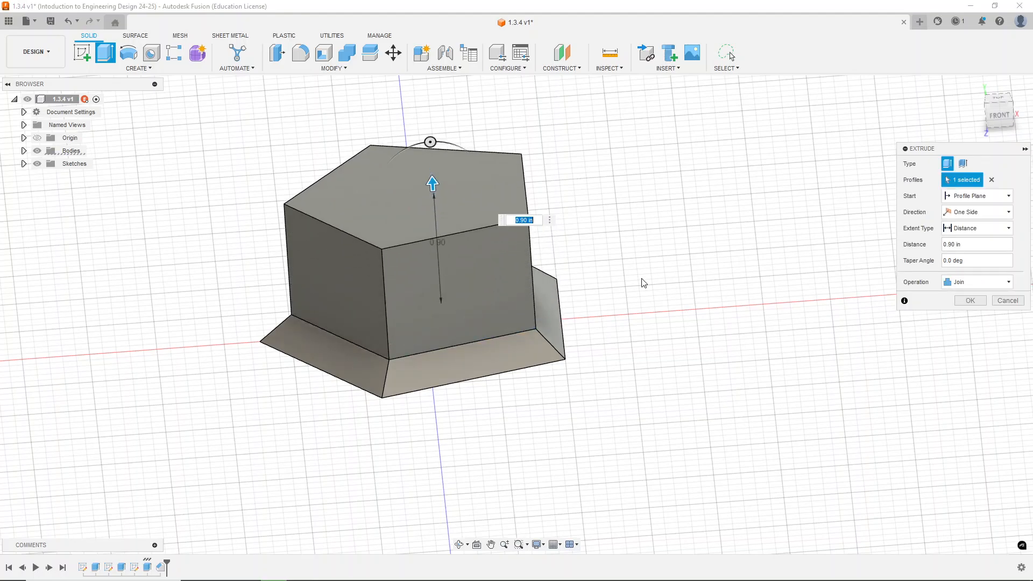
pyautogui.keyDown('shift'); pyautogui.moveTo(642, 281); pyautogui.dragTo(577, 302, button='middle'); pyautogui.keyUp('shift')
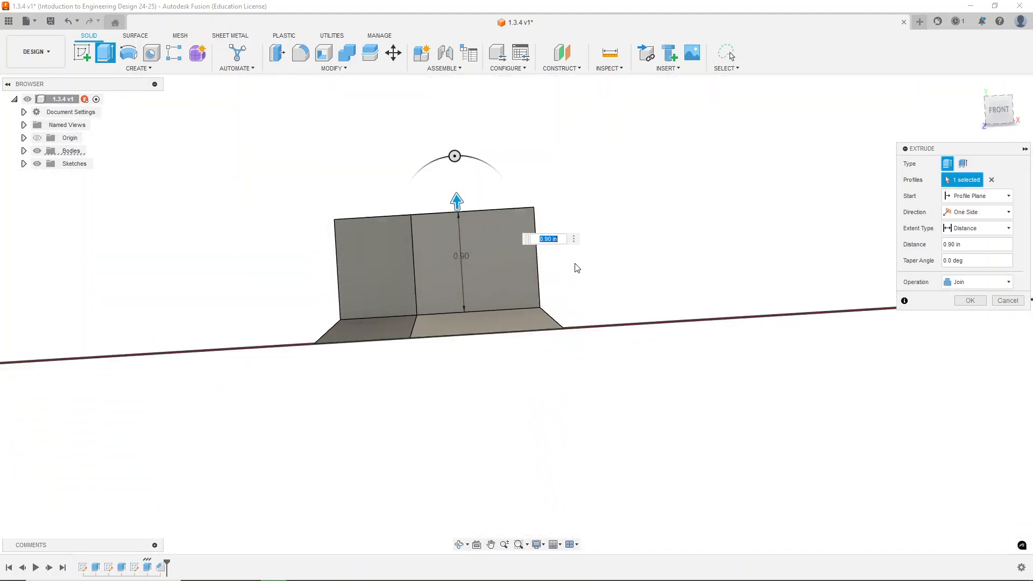
pyautogui.click(999, 110)
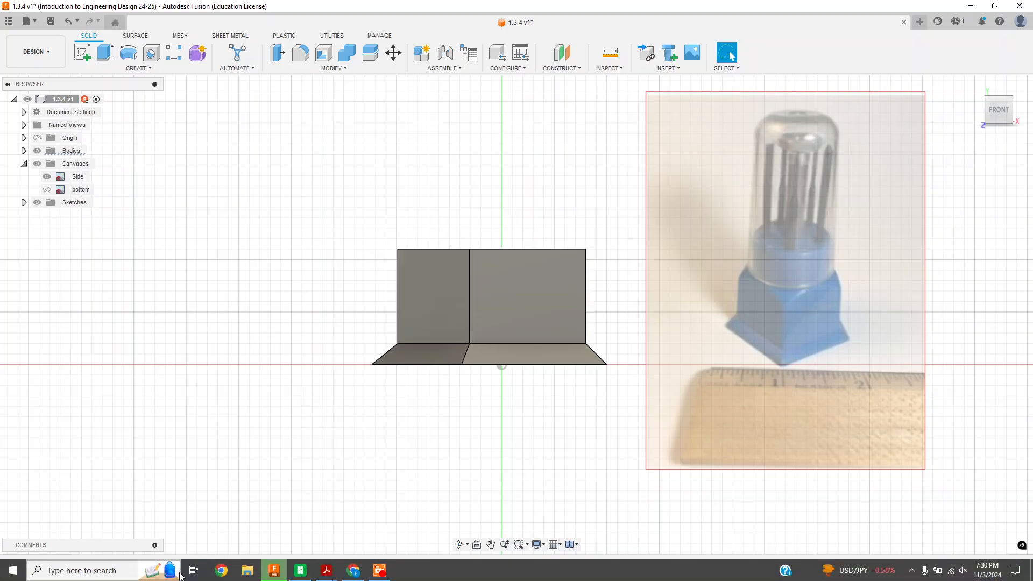
# Edit the 0.90 in extrusion above the chamfered base and give it a taper angle of -2°.
pyautogui.click(174, 568)
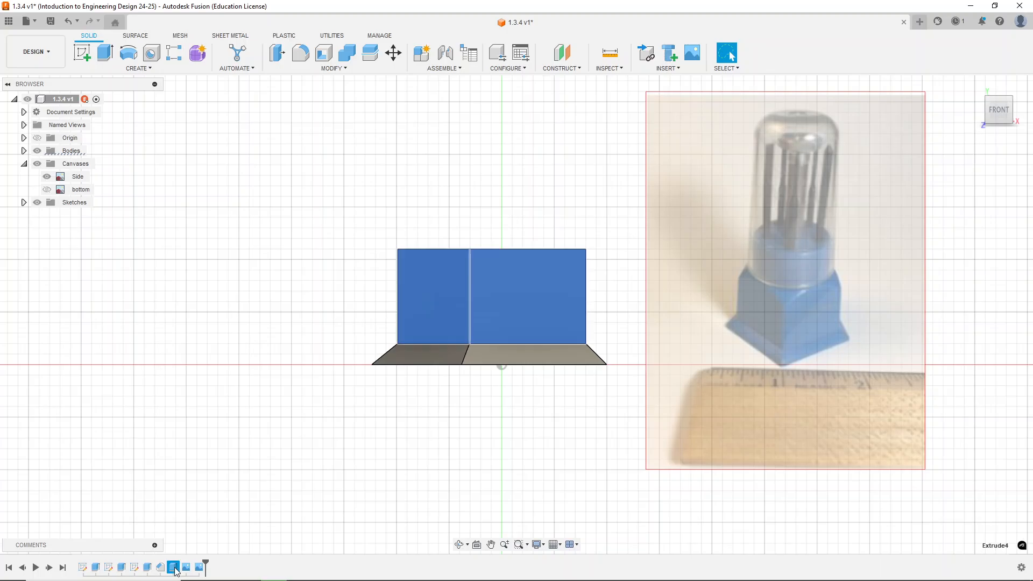
pyautogui.rightClick(173, 568)
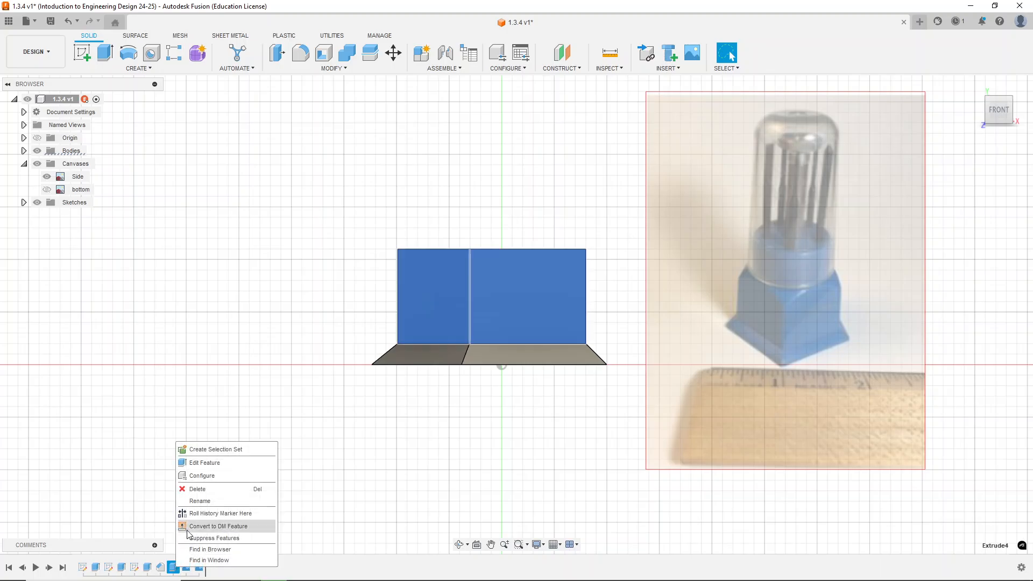
pyautogui.click(214, 462)
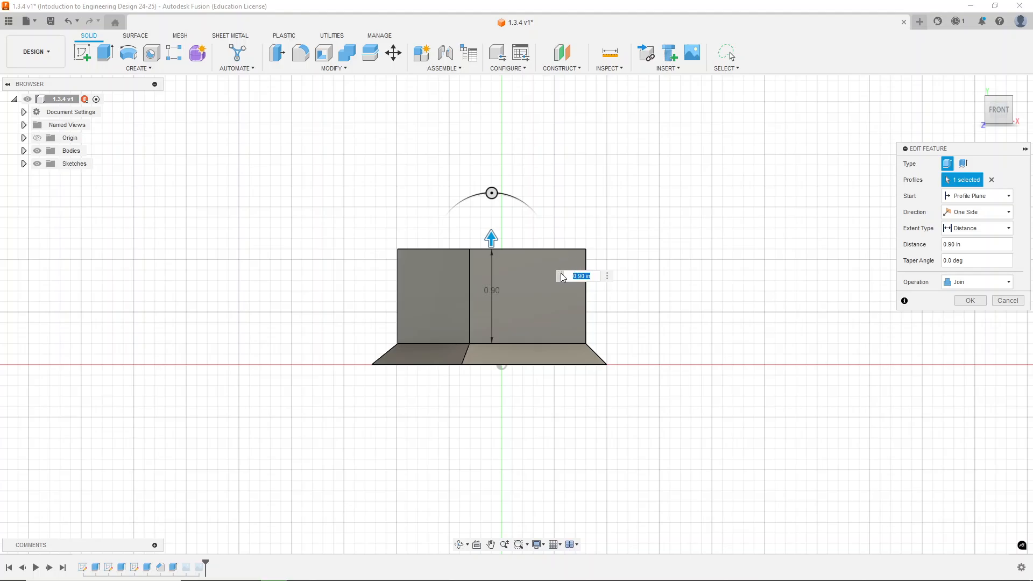
pyautogui.keyDown('shift'); pyautogui.moveTo(626, 209); pyautogui.dragTo(628, 209, button='middle'); pyautogui.keyUp('shift')
pyautogui.click(963, 262)
pyautogui.write('-')
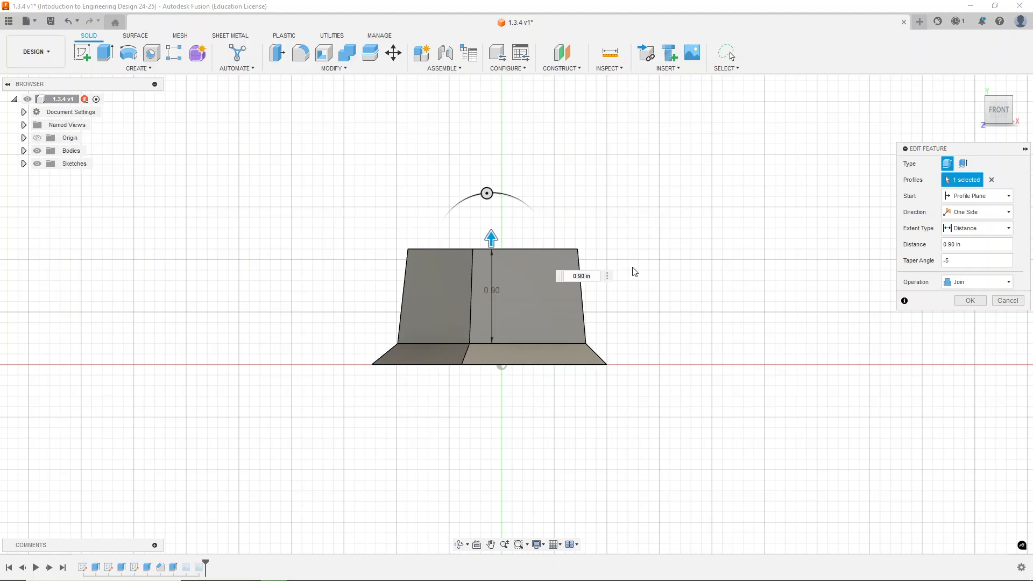
pyautogui.write('2')
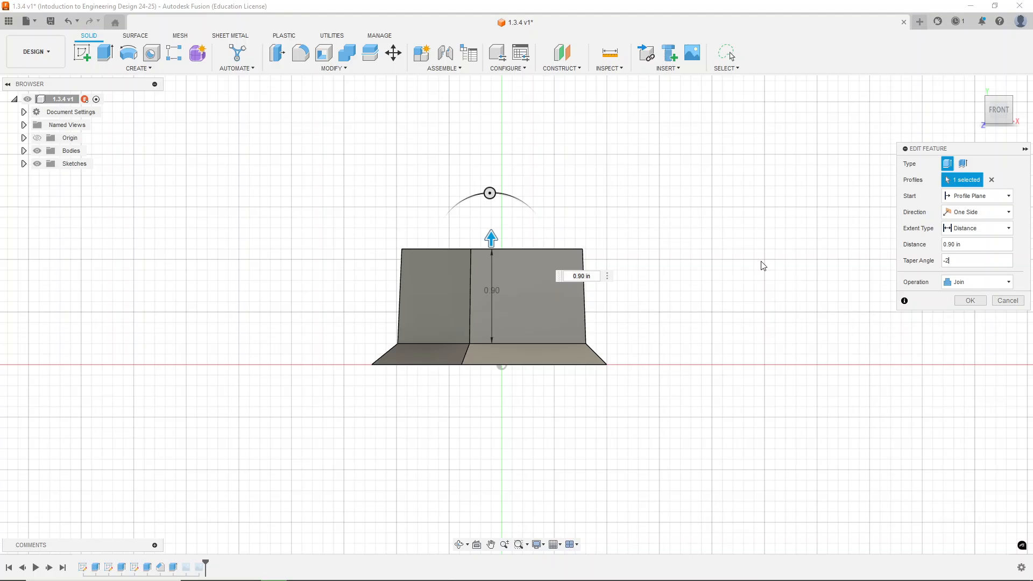
pyautogui.click(975, 301)
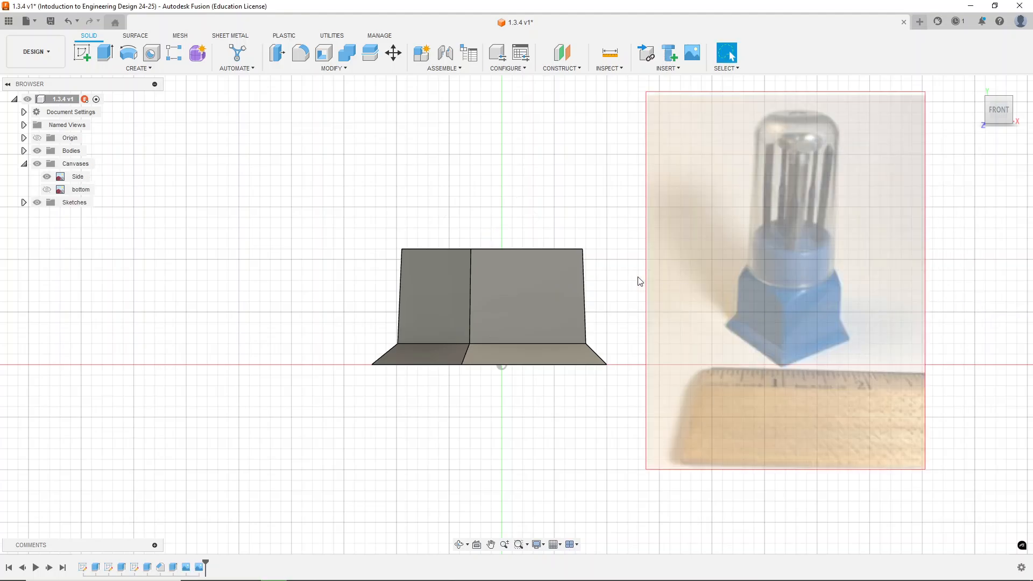
pyautogui.moveTo(616, 243)
pyautogui.keyDown('shift'); pyautogui.mouseDown(button='middle')
pyautogui.moveTo(619, 261)
pyautogui.moveTo(617, 241)
pyautogui.mouseUp(button='middle'); pyautogui.keyUp('shift')
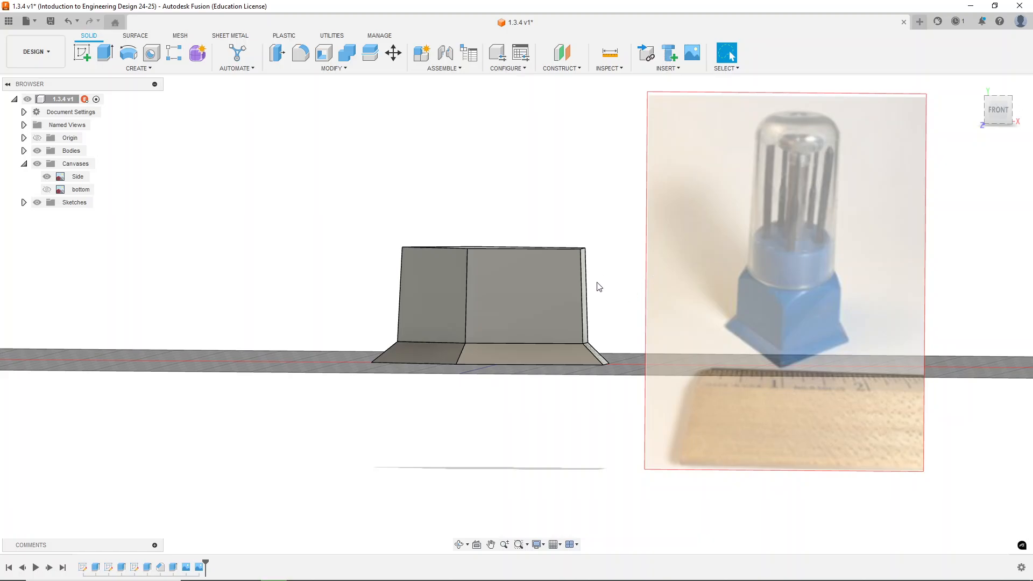
pyautogui.keyDown('shift'); pyautogui.moveTo(595, 285); pyautogui.dragTo(600, 305, button='middle'); pyautogui.keyUp('shift')
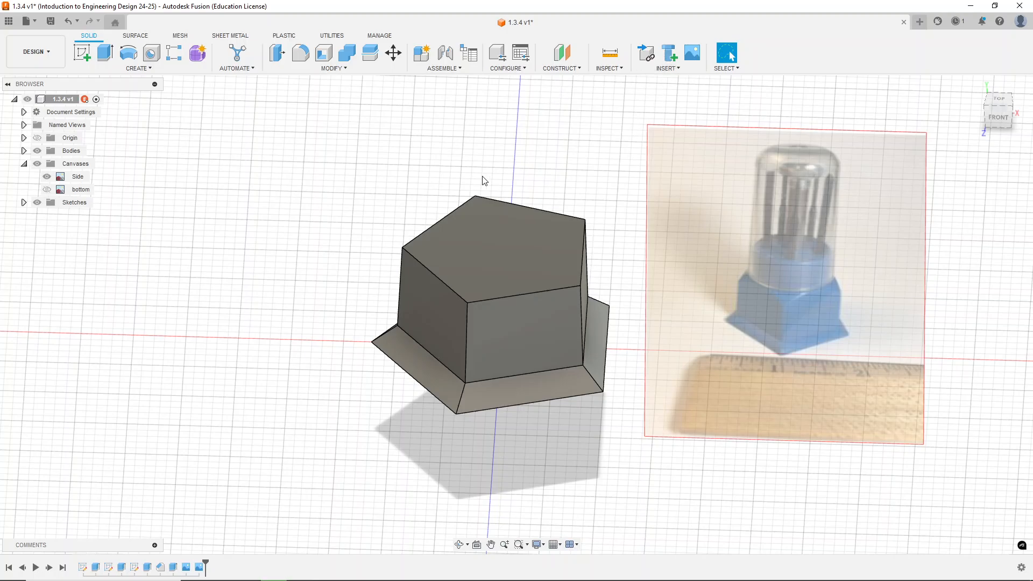
# Create a construction plane offset 0.15 in above the base's pentagonal top face.
pyautogui.click(563, 54)
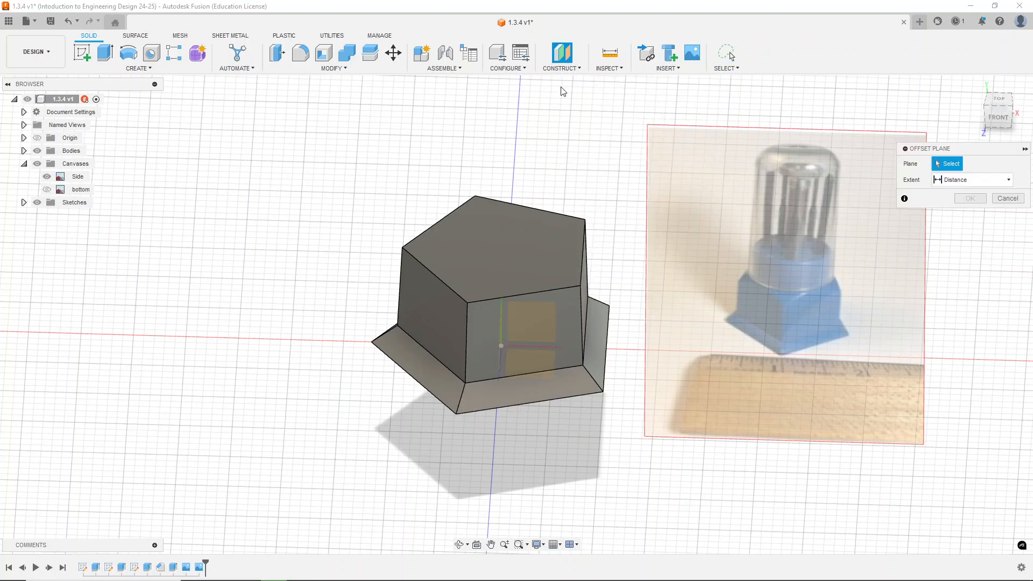
pyautogui.click(518, 251)
pyautogui.moveTo(538, 431)
pyautogui.keyDown('shift'); pyautogui.mouseDown(button='middle')
pyautogui.moveTo(537, 443)
pyautogui.moveTo(540, 417)
pyautogui.mouseUp(button='middle'); pyautogui.keyUp('shift')
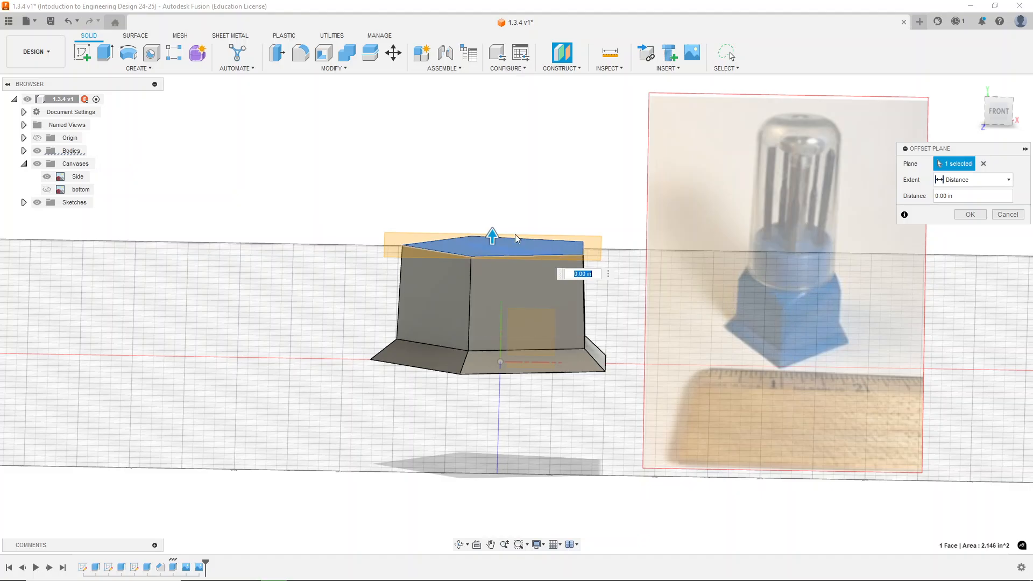
pyautogui.moveTo(492, 236); pyautogui.dragTo(492, 213)
pyautogui.keyDown('shift'); pyautogui.moveTo(608, 298); pyautogui.dragTo(607, 295, button='middle'); pyautogui.keyUp('shift')
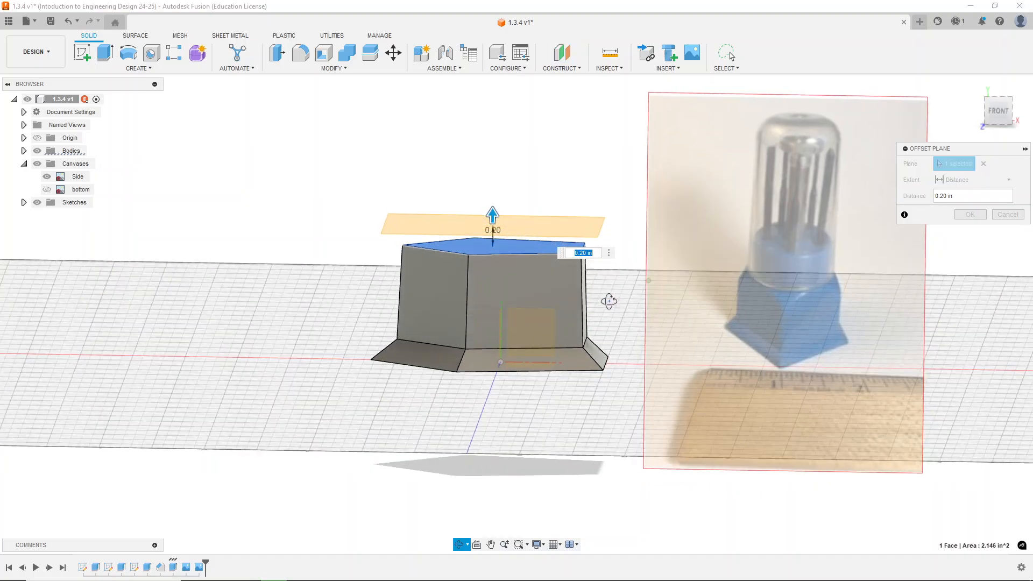
pyautogui.write('5')
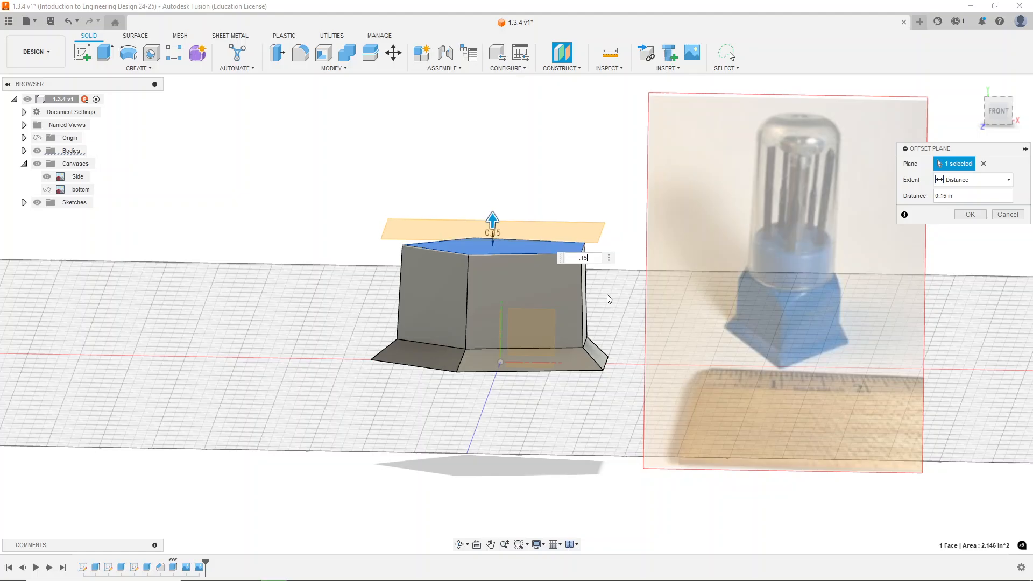
pyautogui.keyDown('shift'); pyautogui.moveTo(611, 289); pyautogui.dragTo(611, 275, button='middle'); pyautogui.keyUp('shift')
pyautogui.press('Return')
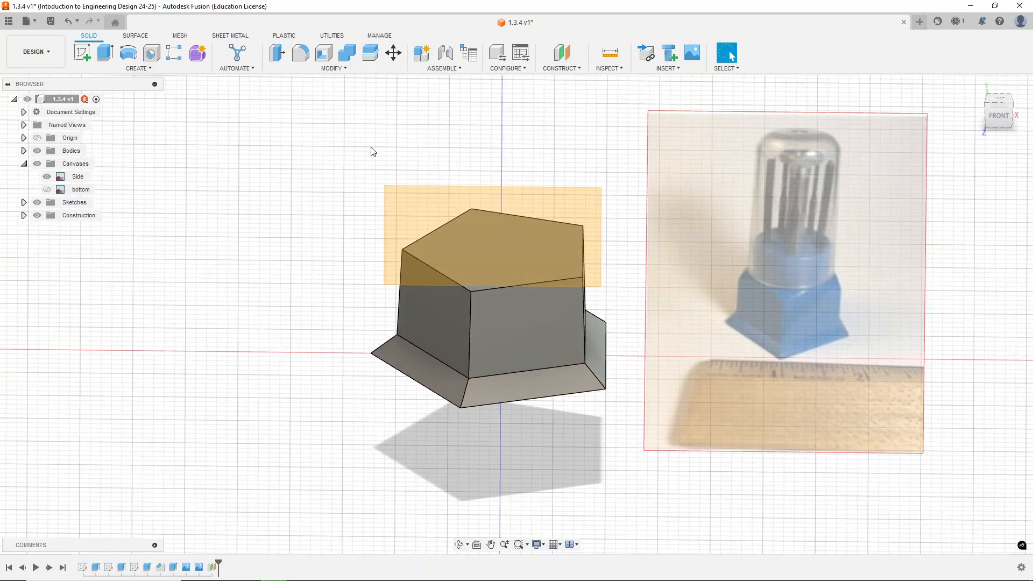
# Start a sketch on the offset plane and project the base's pentagonal top face into it.
pyautogui.click(81, 52)
pyautogui.click(383, 193)
pyautogui.click(422, 210)
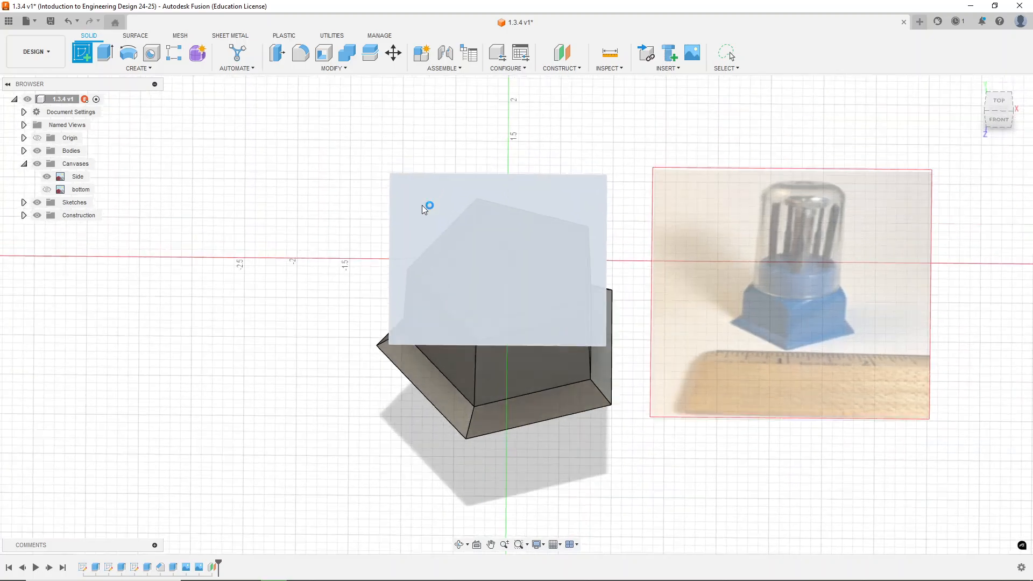
pyautogui.moveTo(578, 209)
pyautogui.keyDown('shift'); pyautogui.mouseDown(button='middle')
pyautogui.moveTo(580, 169)
pyautogui.moveTo(603, 125)
pyautogui.moveTo(590, 151)
pyautogui.moveTo(616, 237)
pyautogui.moveTo(623, 216)
pyautogui.moveTo(591, 242)
pyautogui.moveTo(576, 277)
pyautogui.mouseUp(button='middle'); pyautogui.keyUp('shift')
pyautogui.scroll(-3, 525, 423)
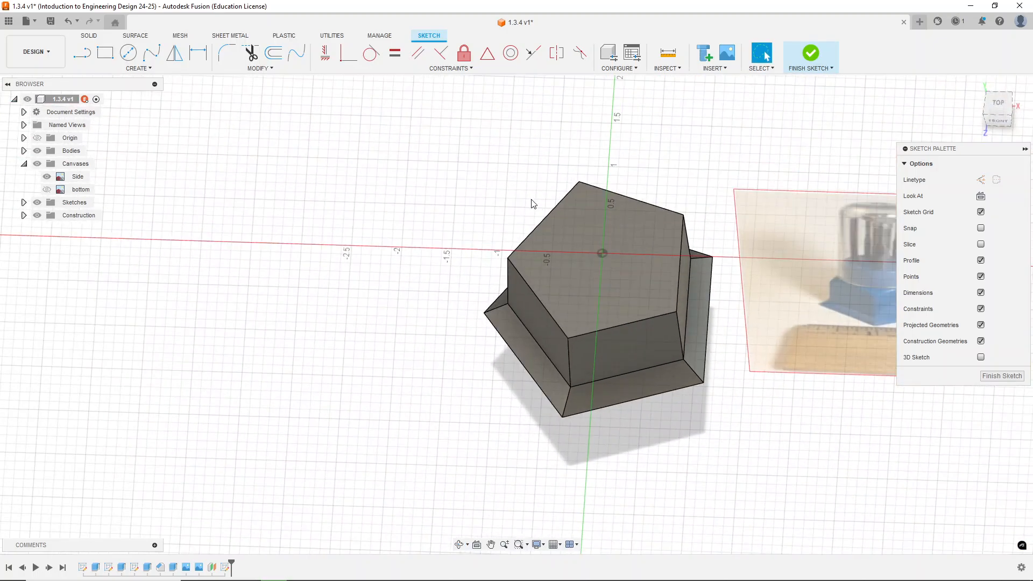
pyautogui.scroll(1, 531, 199)
pyautogui.scroll(2, 577, 184)
pyautogui.keyDown('shift'); pyautogui.moveTo(577, 184); pyautogui.dragTo(581, 216, button='middle'); pyautogui.keyUp('shift')
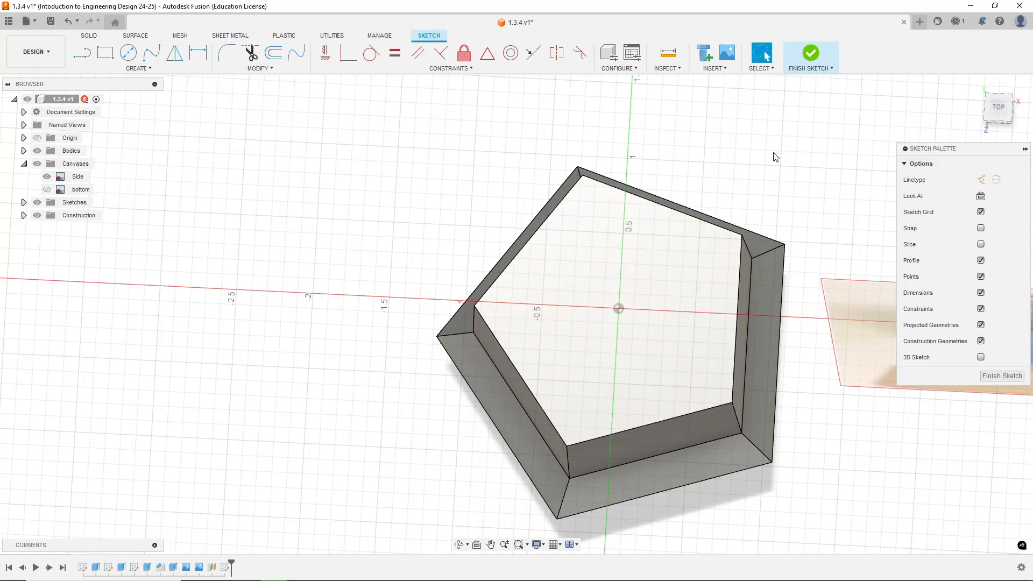
pyautogui.press('p')
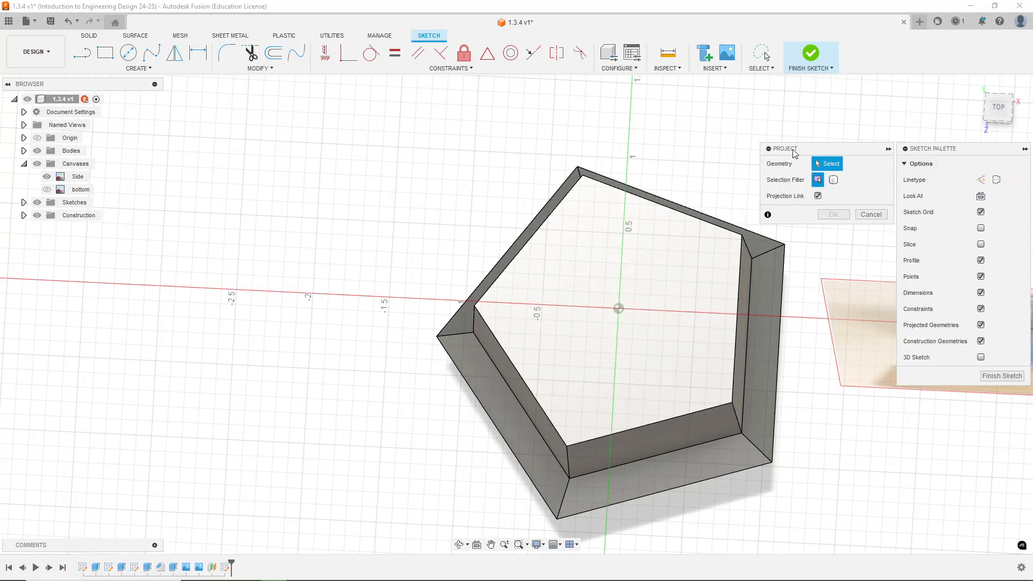
pyautogui.click(586, 275)
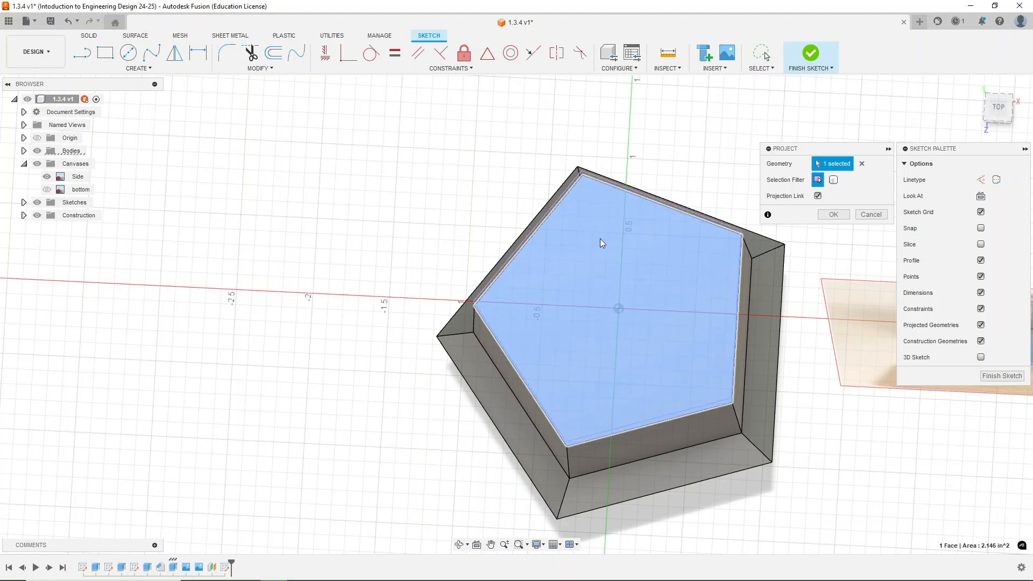
pyautogui.click(843, 216)
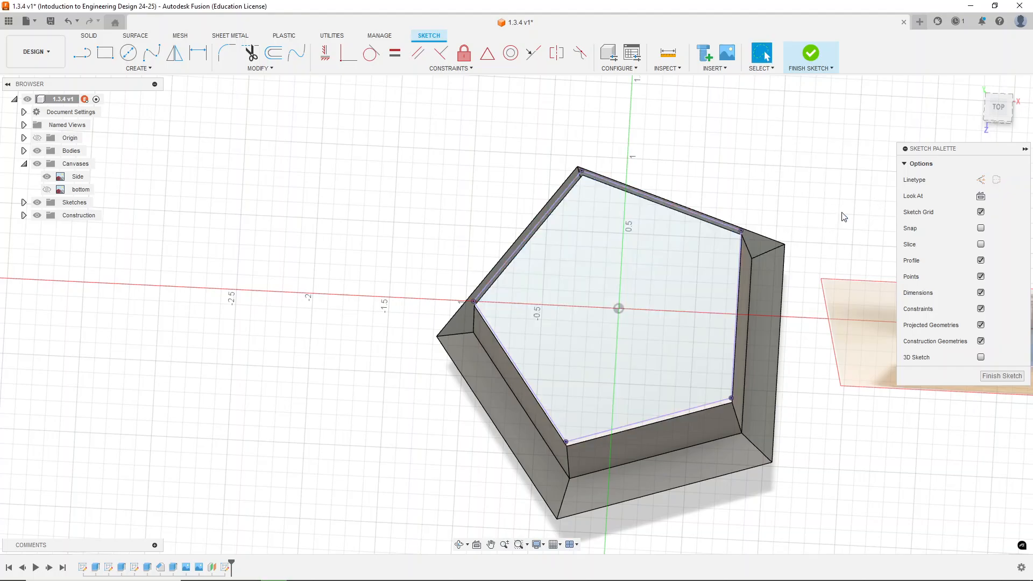
# Draw a 1.3 in diameter circle centred on the origin and finish the sketch.
pyautogui.keyDown('shift'); pyautogui.moveTo(802, 220); pyautogui.dragTo(768, 196, button='middle'); pyautogui.keyUp('shift')
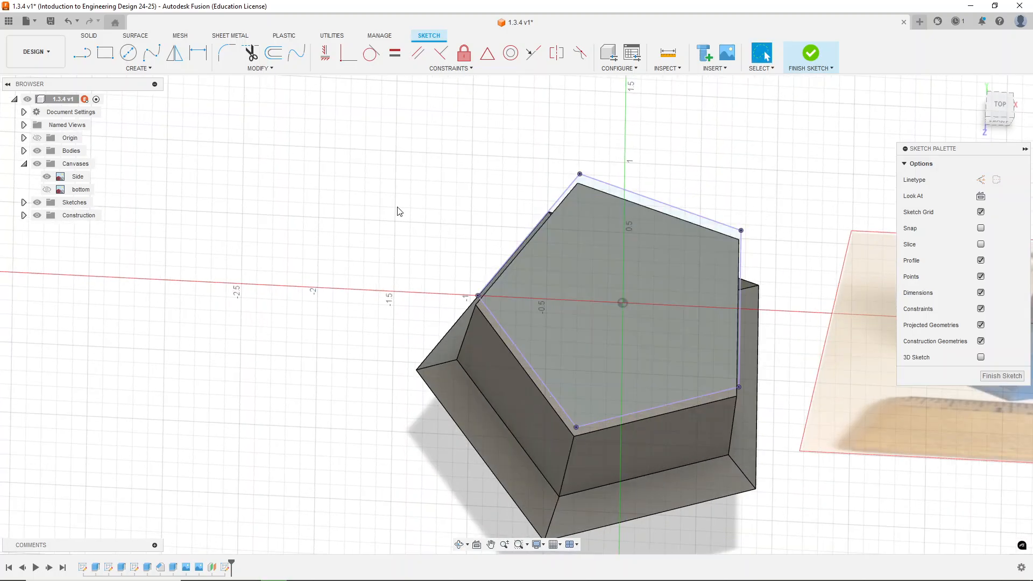
pyautogui.click(128, 52)
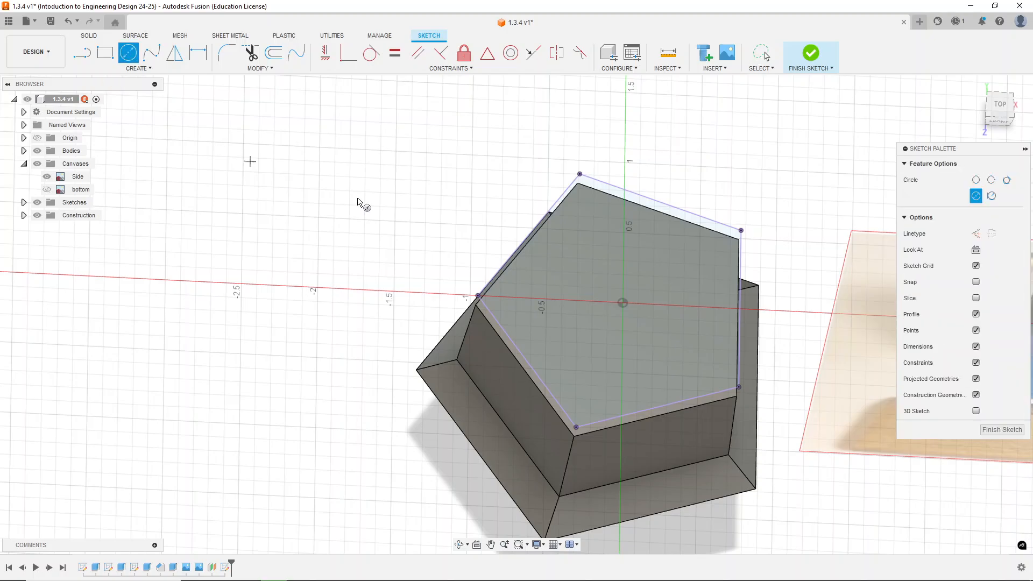
pyautogui.click(623, 303)
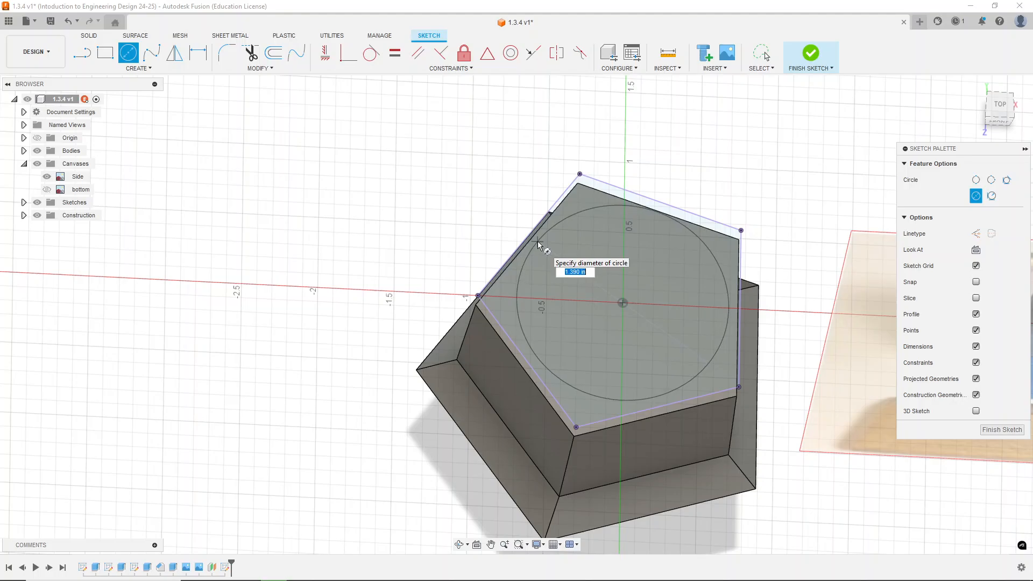
pyautogui.write('1.3')
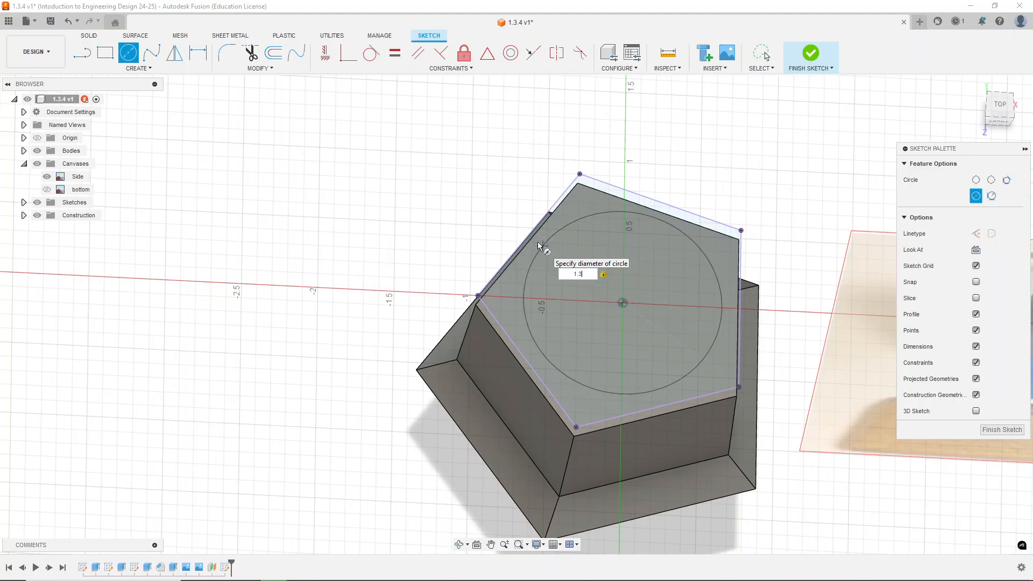
pyautogui.press('Return')
pyautogui.press('Escape')
pyautogui.keyDown('shift'); pyautogui.moveTo(573, 257); pyautogui.dragTo(718, 217, button='middle'); pyautogui.keyUp('shift')
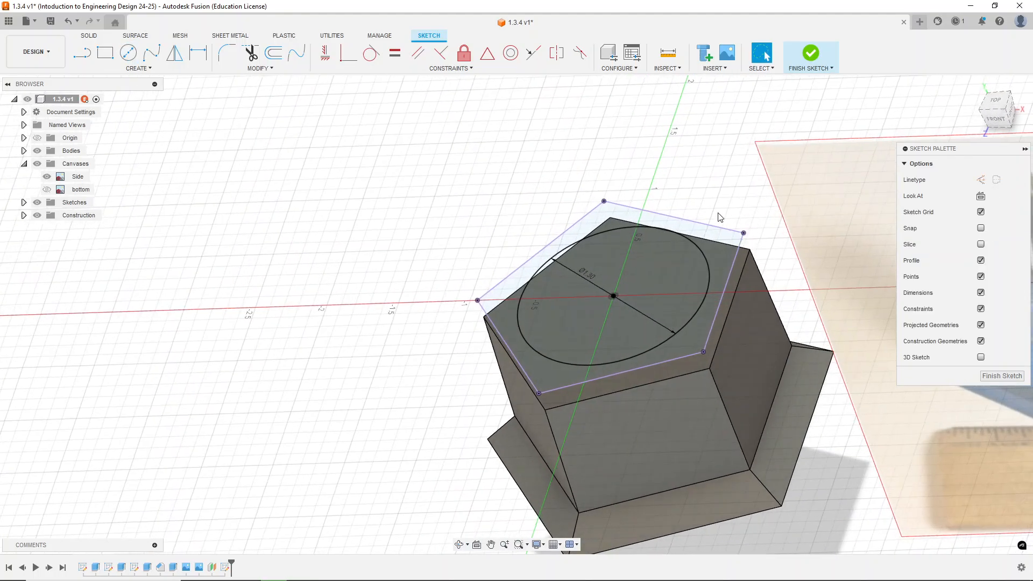
pyautogui.scroll(-4, 718, 217)
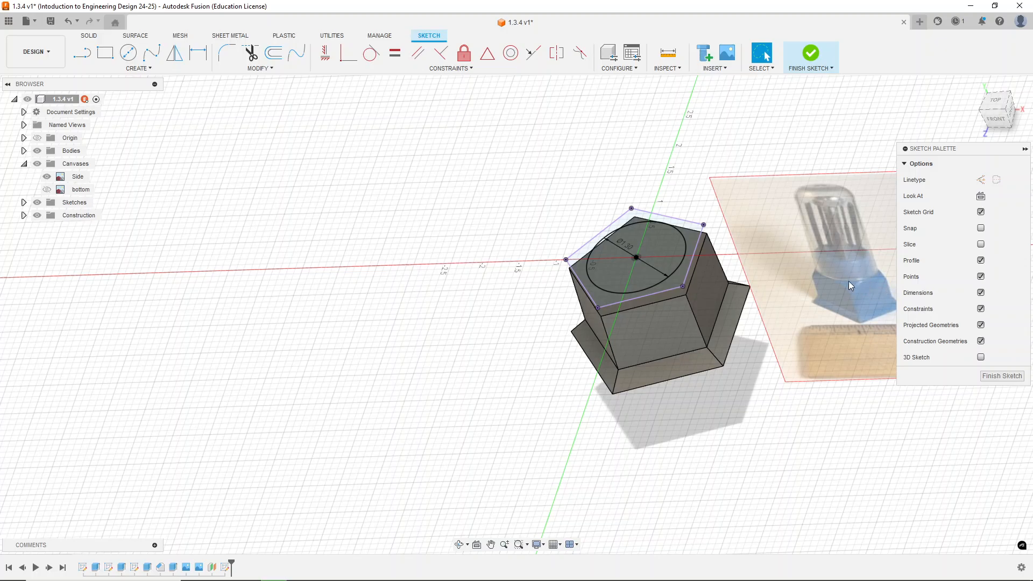
pyautogui.keyDown('shift'); pyautogui.moveTo(675, 189); pyautogui.dragTo(684, 209, button='middle'); pyautogui.keyUp('shift')
pyautogui.scroll(3, 648, 238)
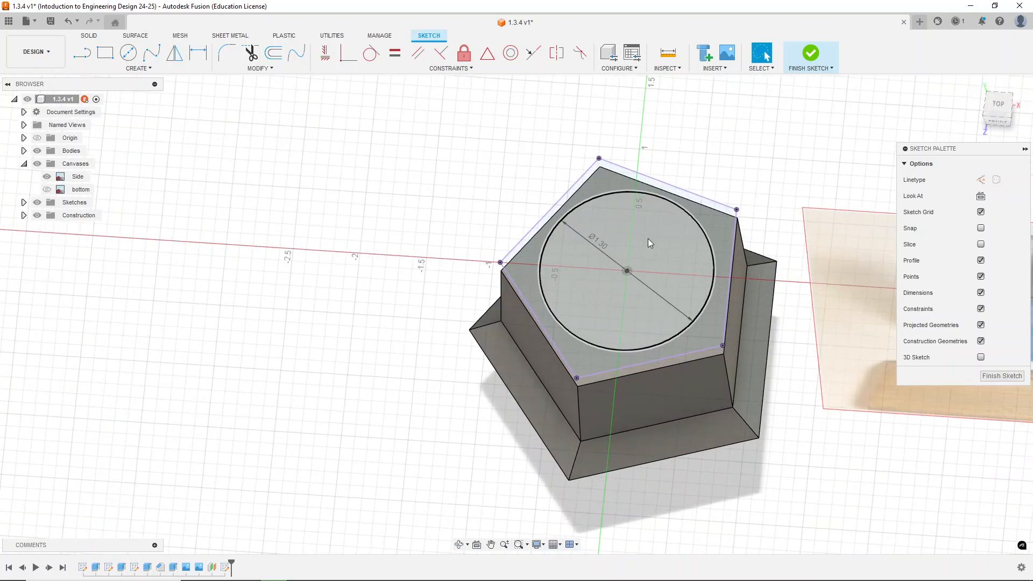
pyautogui.click(808, 56)
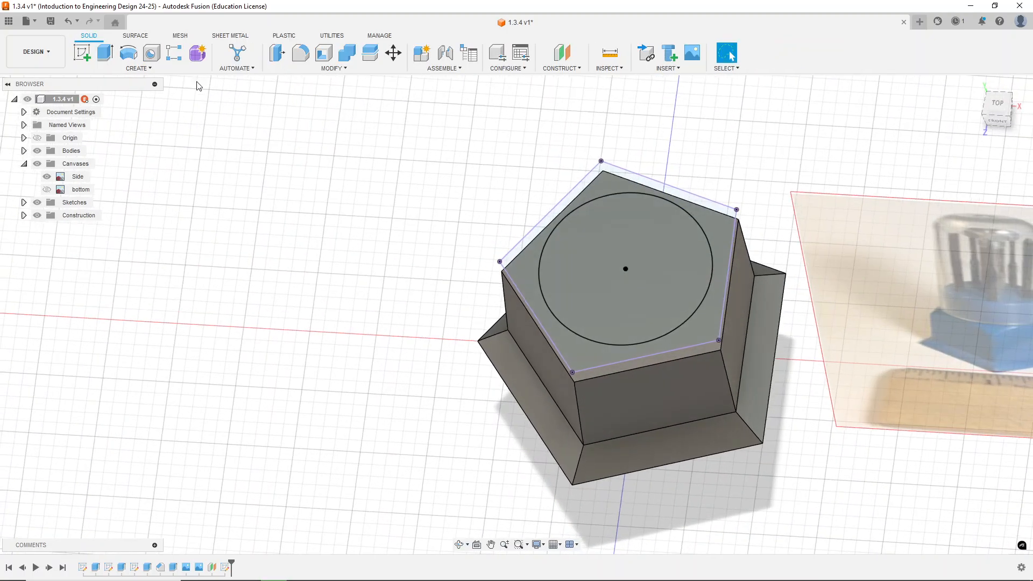
# Loft from the pentagonal top face to the circle above it, joined to the body.
pyautogui.click(146, 70)
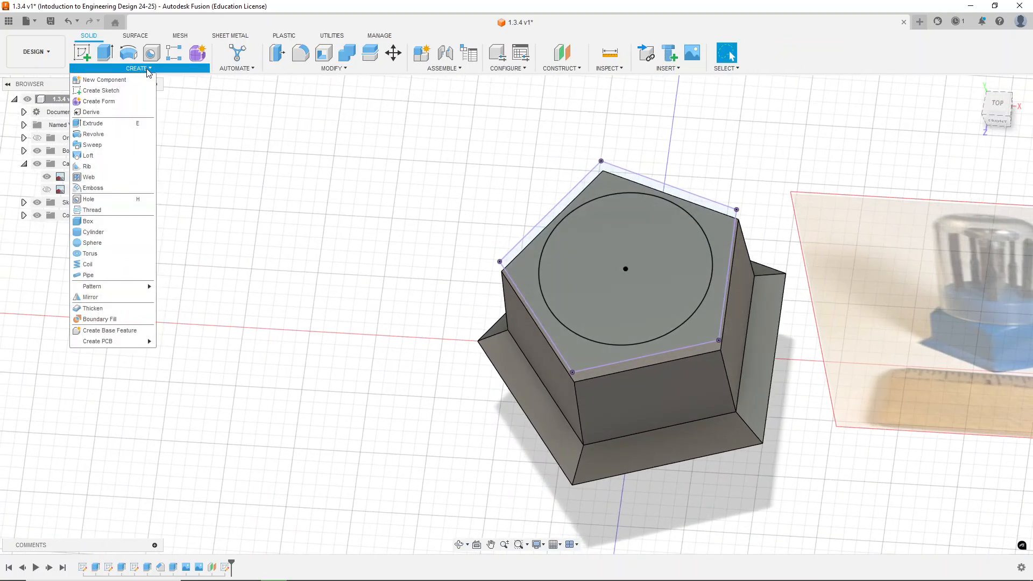
pyautogui.click(105, 156)
pyautogui.keyDown('shift'); pyautogui.moveTo(422, 353); pyautogui.dragTo(535, 242, button='middle'); pyautogui.keyUp('shift')
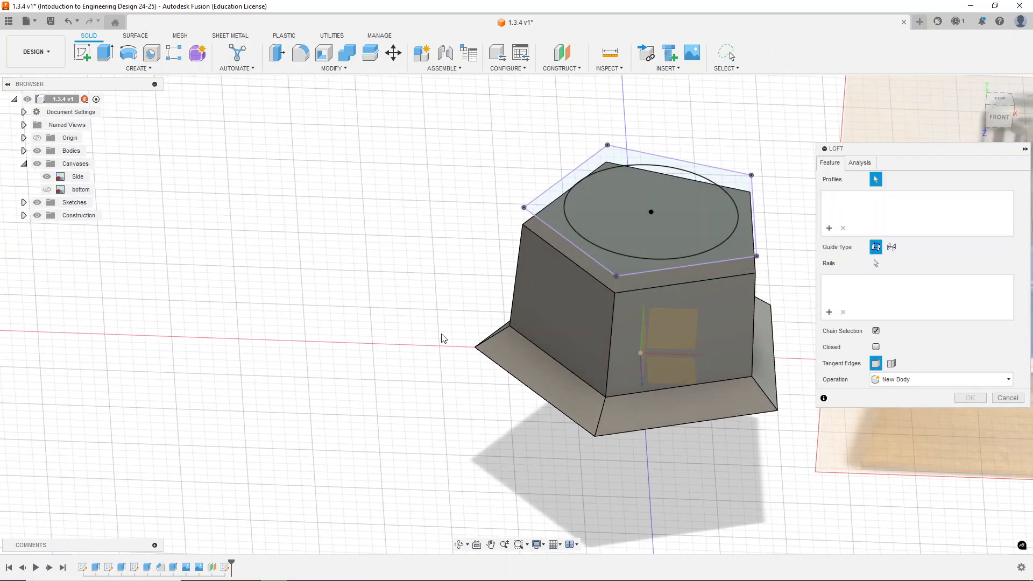
pyautogui.click(544, 235)
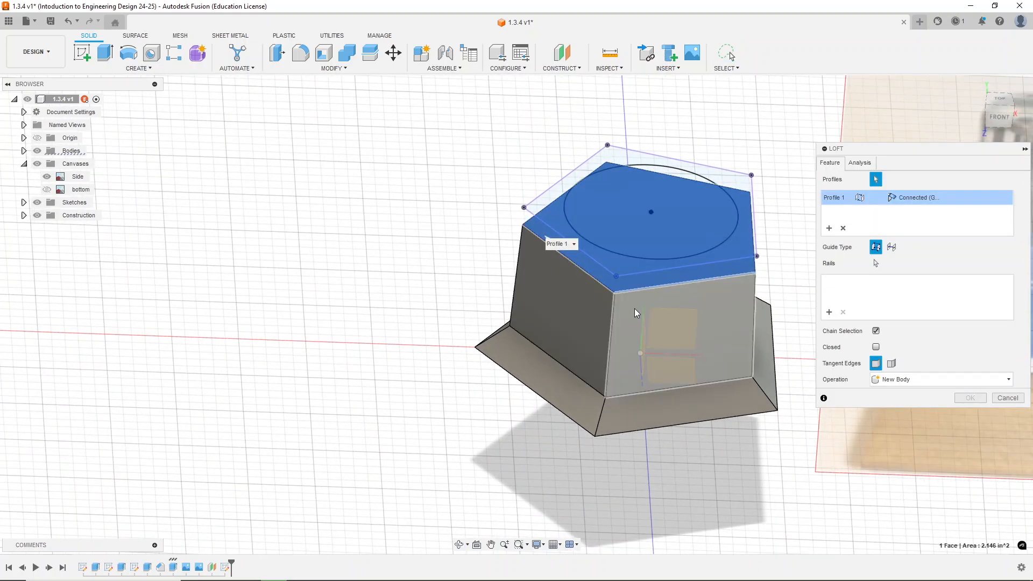
pyautogui.click(657, 242)
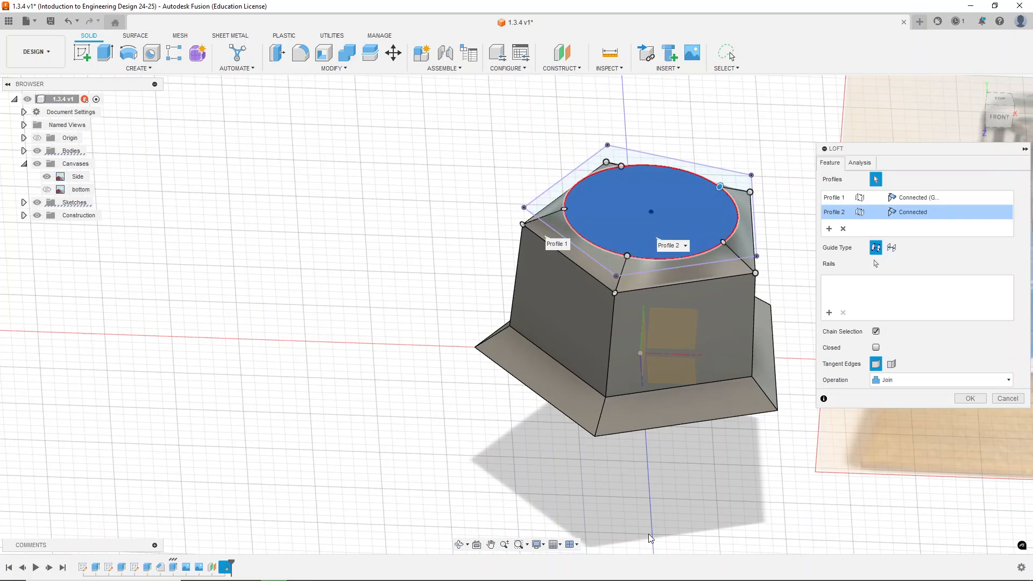
pyautogui.keyDown('shift'); pyautogui.moveTo(661, 455); pyautogui.dragTo(689, 418, button='middle'); pyautogui.keyUp('shift')
pyautogui.click(971, 399)
# Extrude the circular top face upward 0.60 in with a -2 degree taper, joined to the body.
pyautogui.click(105, 52)
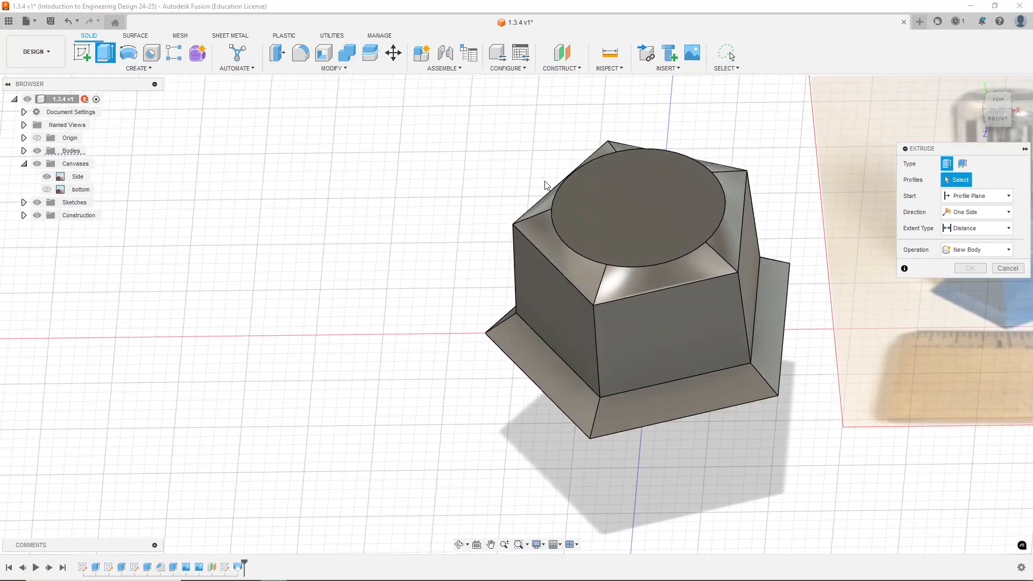
pyautogui.click(613, 200)
pyautogui.keyDown('shift'); pyautogui.moveTo(731, 424); pyautogui.dragTo(706, 388, button='middle'); pyautogui.keyUp('shift')
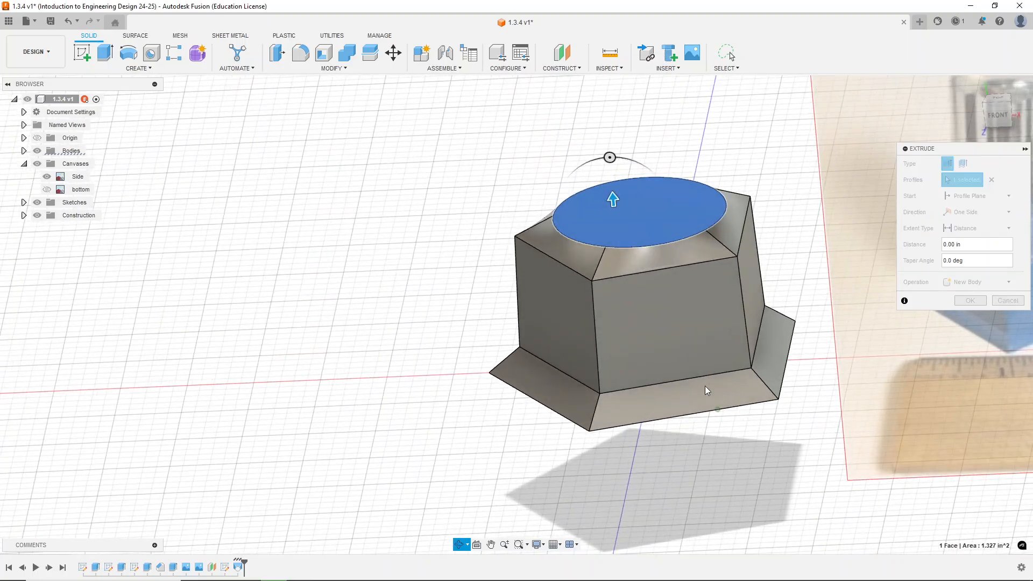
pyautogui.scroll(-3, 527, 316)
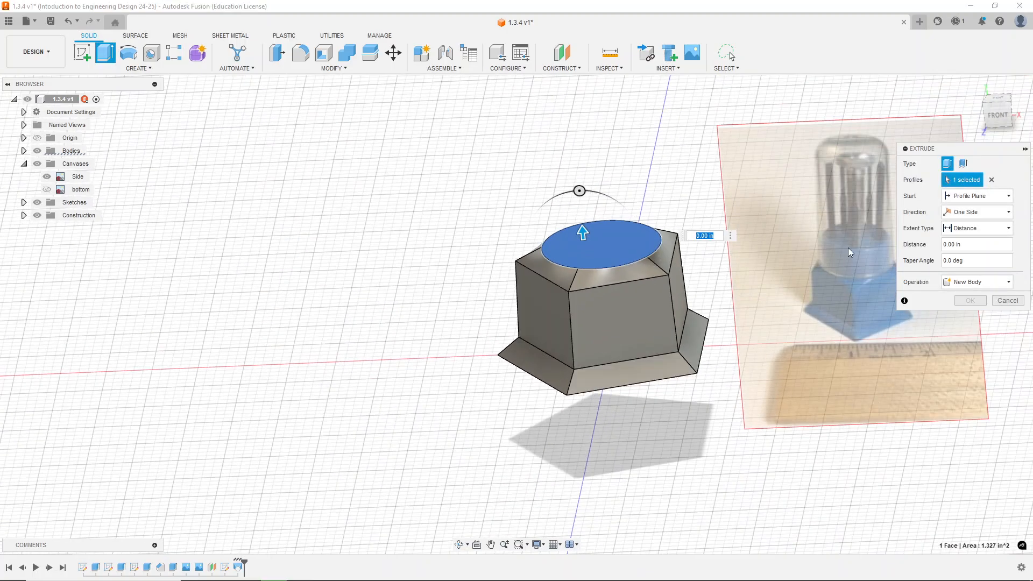
pyautogui.keyDown('shift'); pyautogui.moveTo(722, 385); pyautogui.dragTo(681, 279, button='middle'); pyautogui.keyUp('shift')
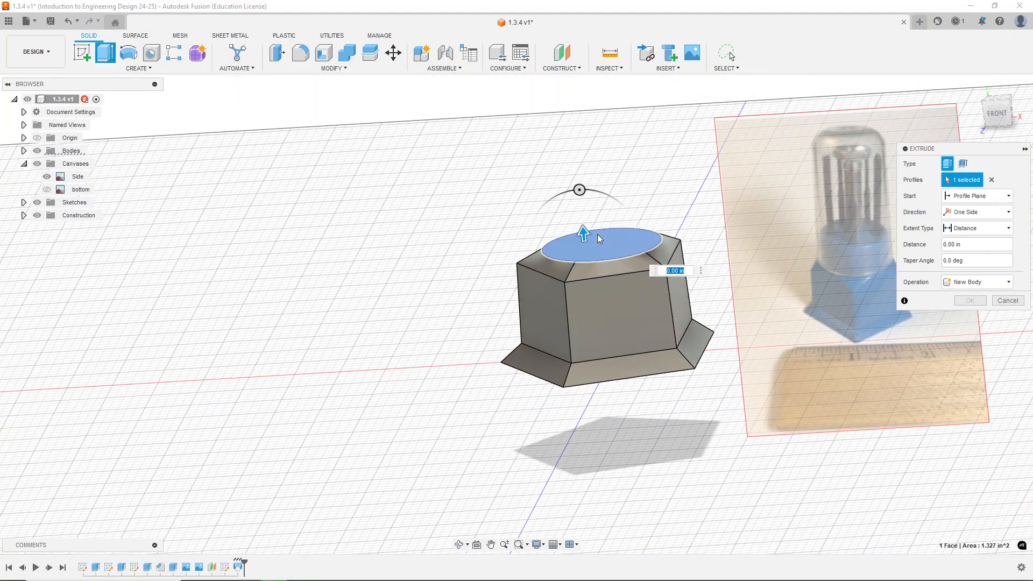
pyautogui.moveTo(587, 237); pyautogui.dragTo(585, 178)
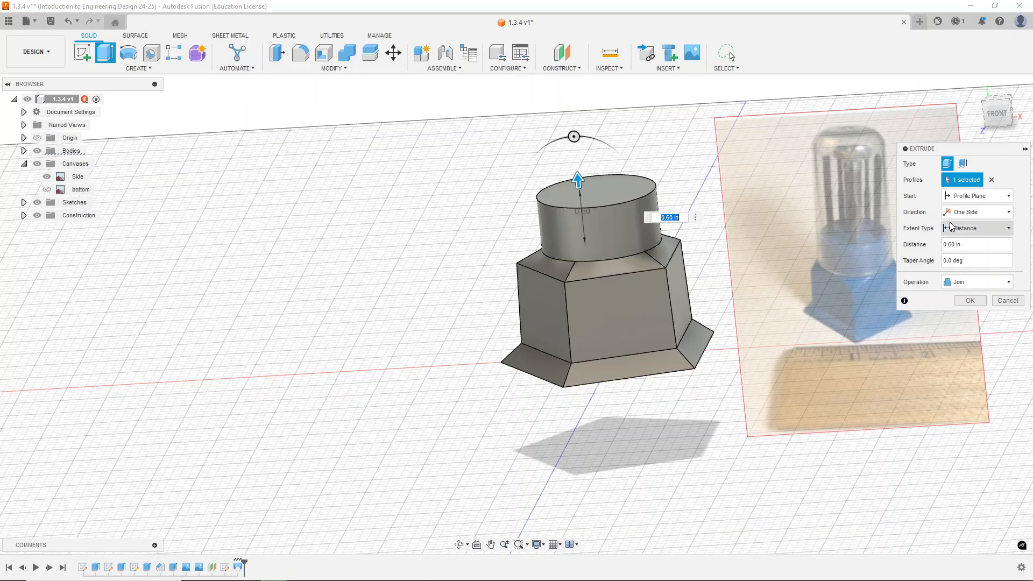
pyautogui.click(977, 263)
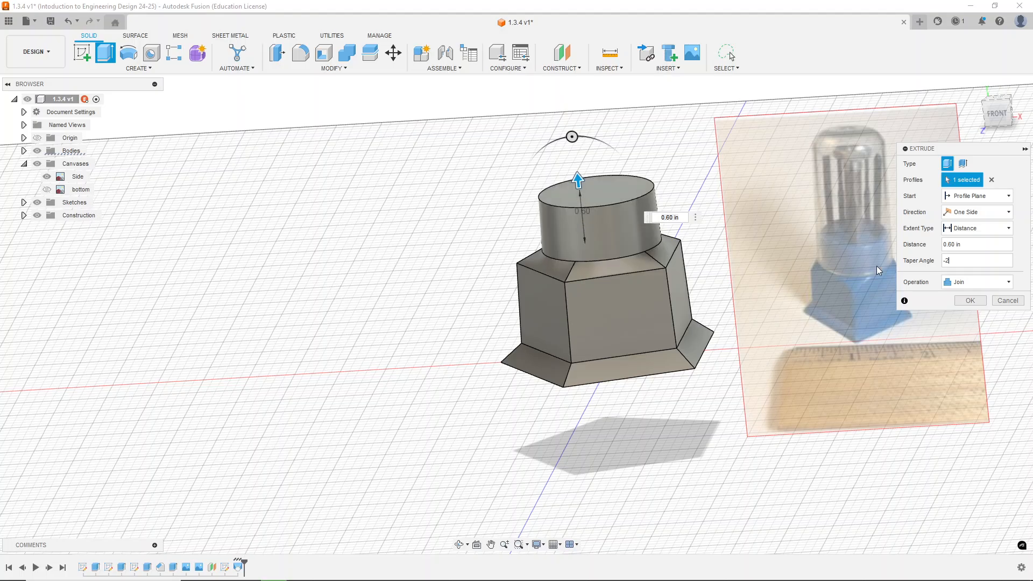
pyautogui.click(969, 300)
# Start a sketch on the circular top face of the tapered cylinder.
pyautogui.keyDown('shift'); pyautogui.moveTo(700, 390); pyautogui.dragTo(682, 263, button='middle'); pyautogui.keyUp('shift')
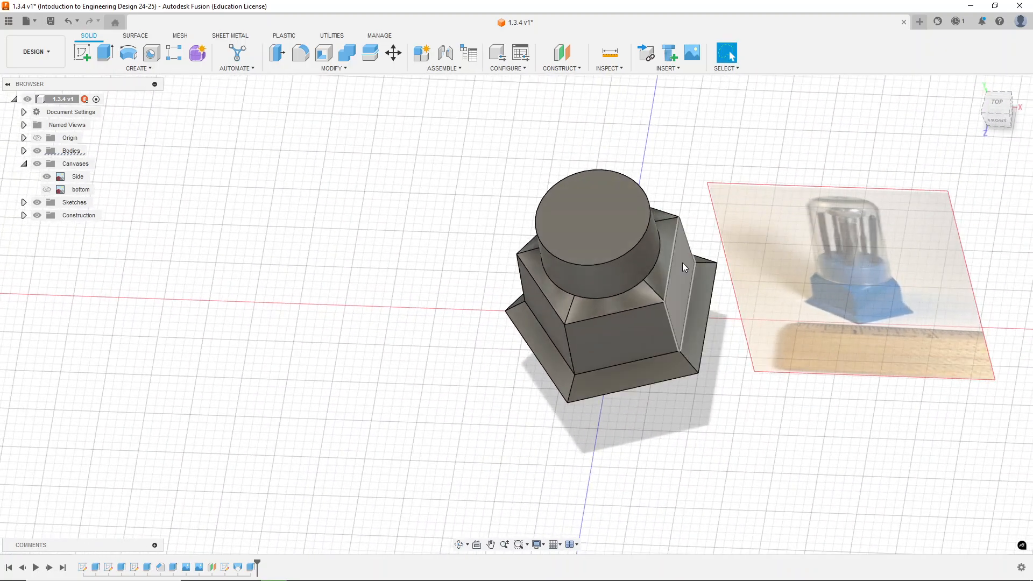
pyautogui.click(88, 54)
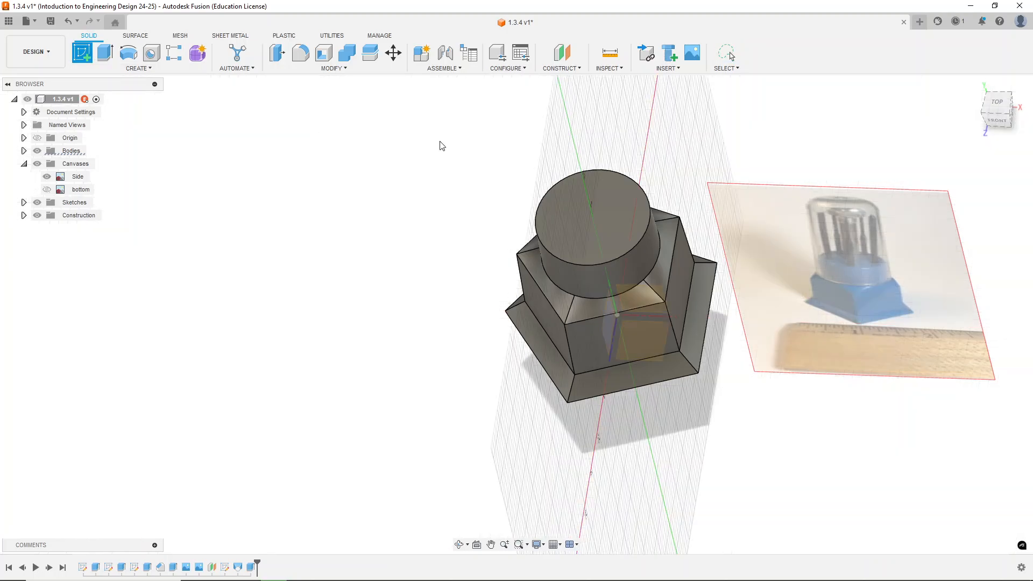
pyautogui.click(610, 221)
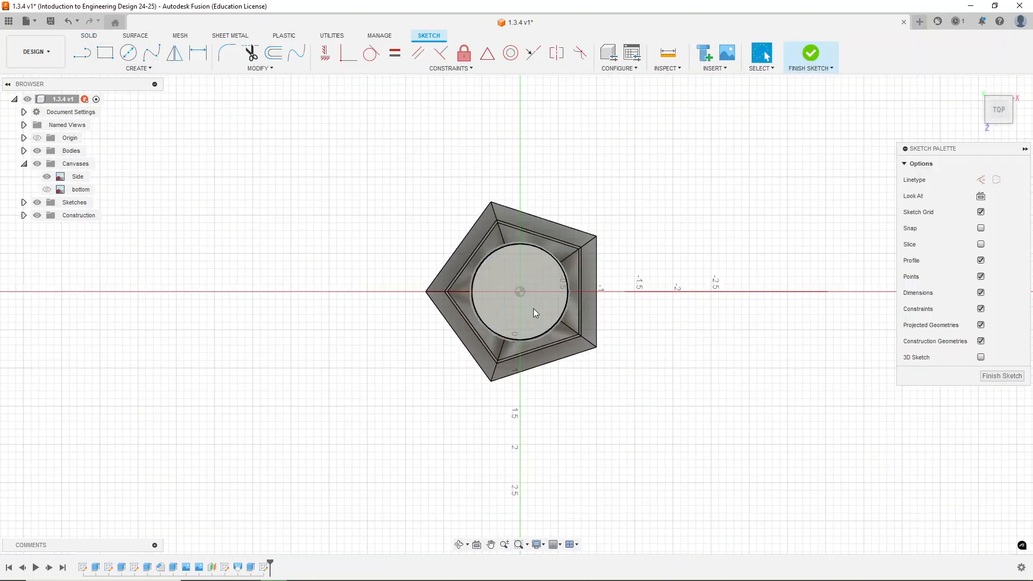
pyautogui.scroll(4, 534, 308)
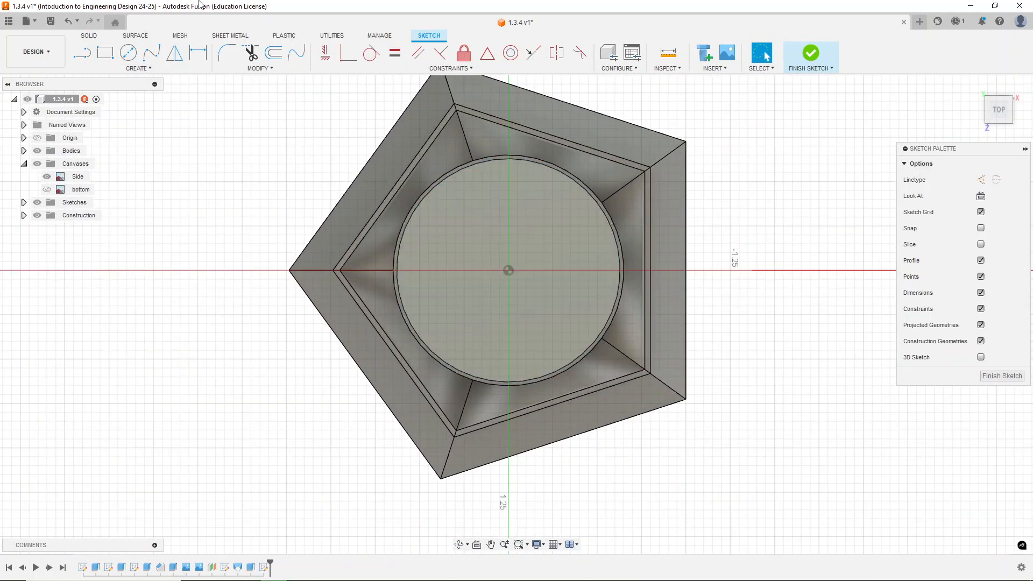
pyautogui.click(82, 53)
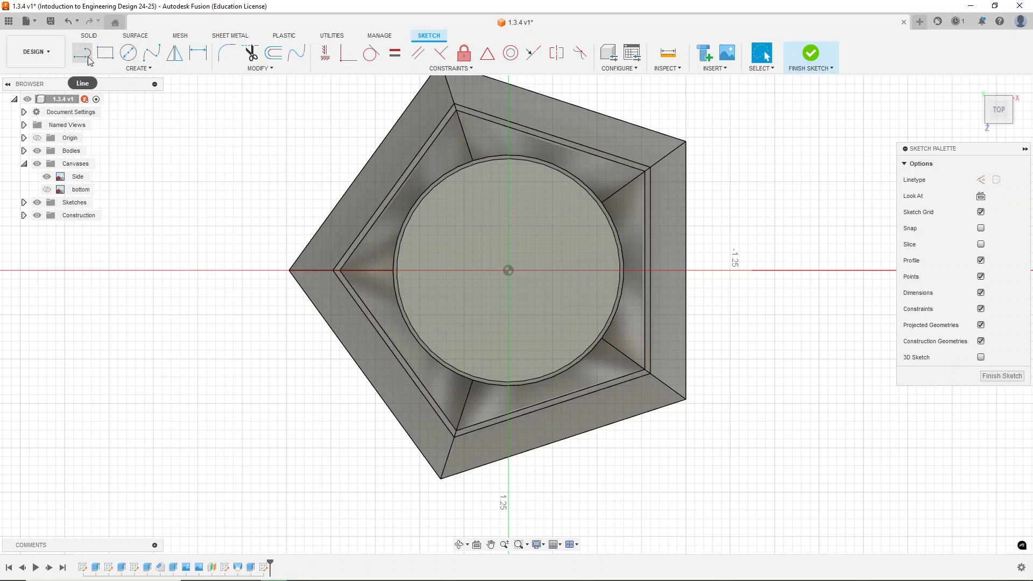
pyautogui.click(508, 271)
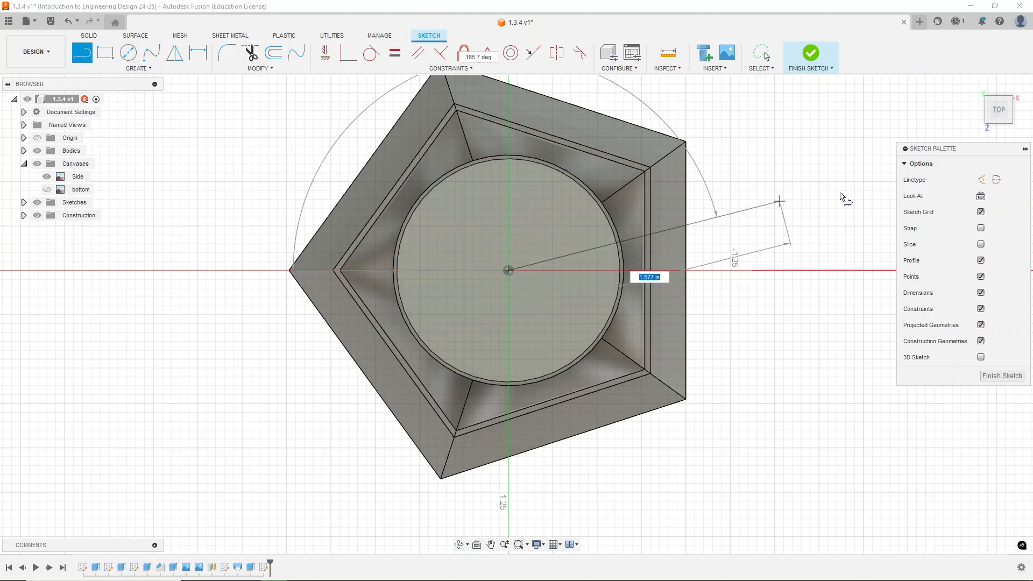
pyautogui.click(981, 179)
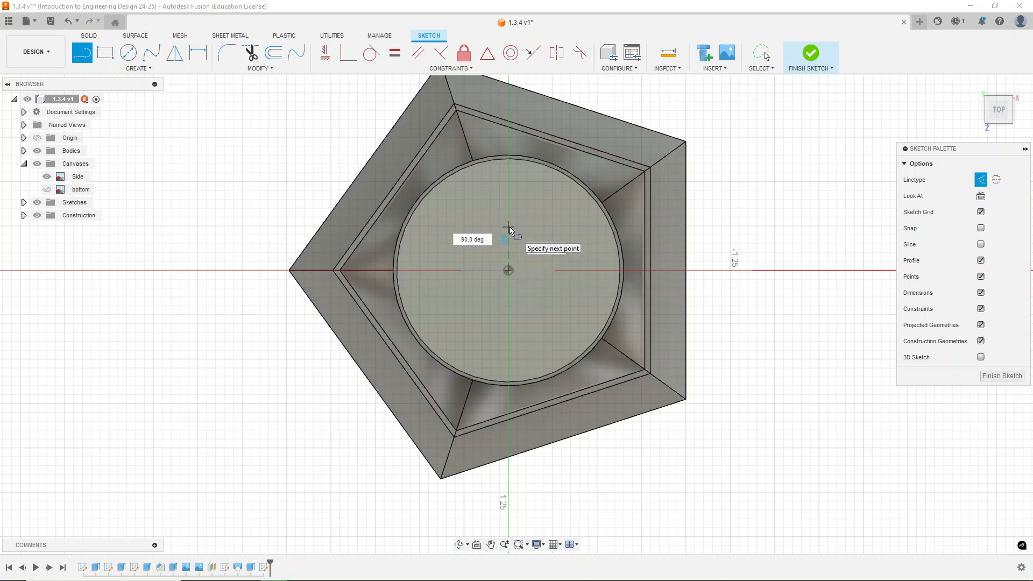
pyautogui.press('Tab')
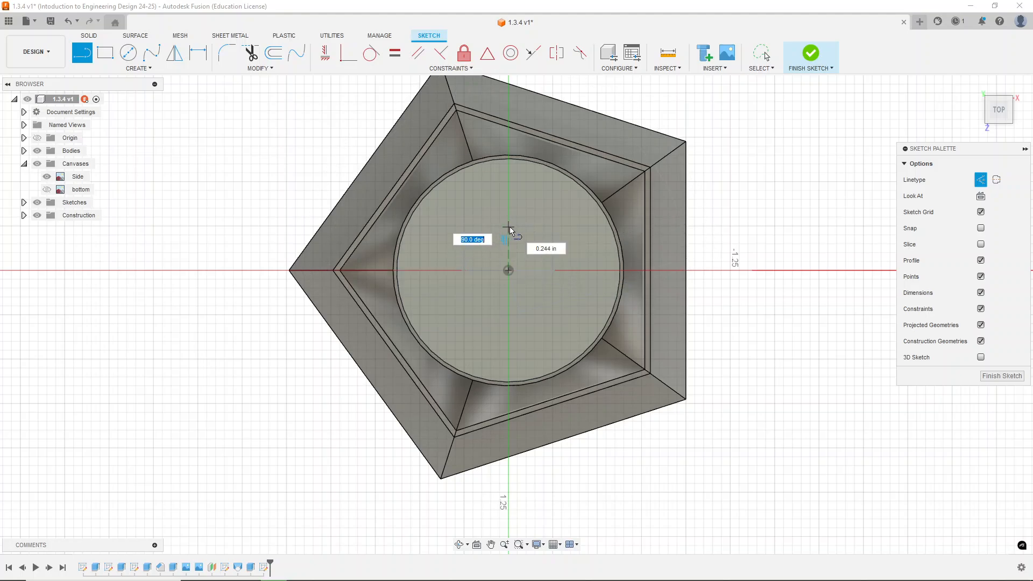
pyautogui.write('90')
pyautogui.press('Tab')
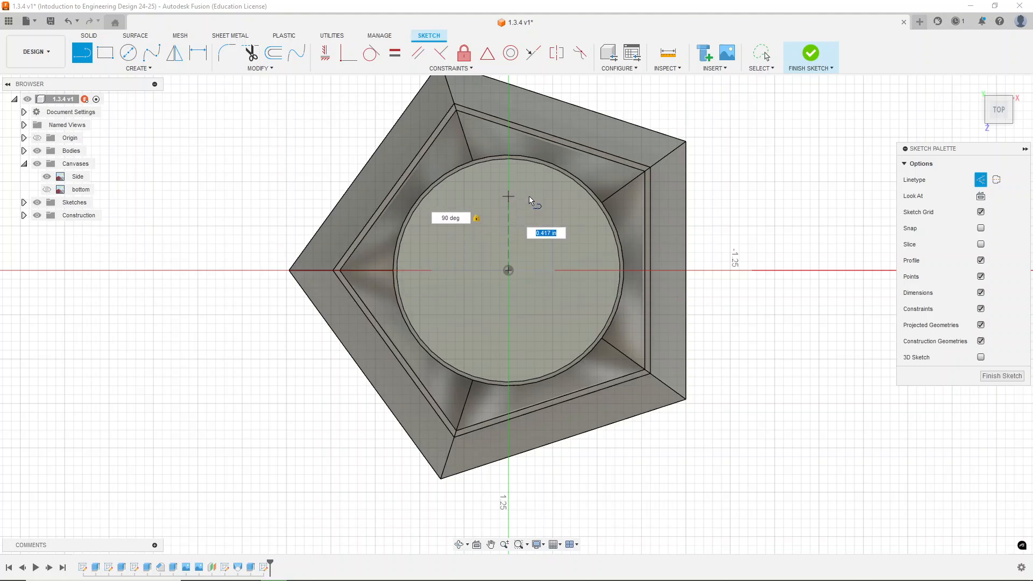
pyautogui.press('Escape')
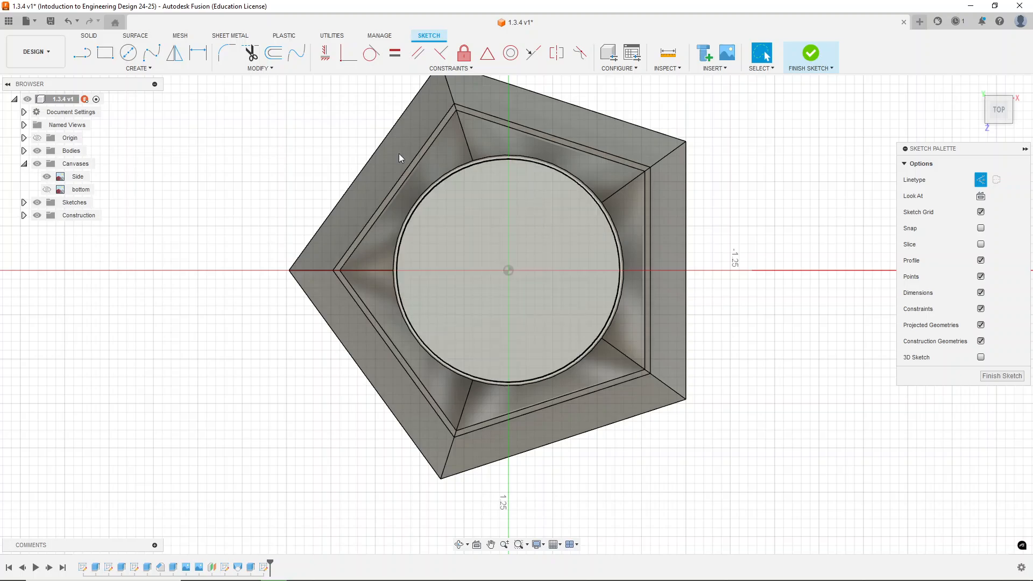
# Draw a 0.18 in diameter circle near the top face's upper edge and constrain its centre vertically in line with the origin.
pyautogui.click(130, 53)
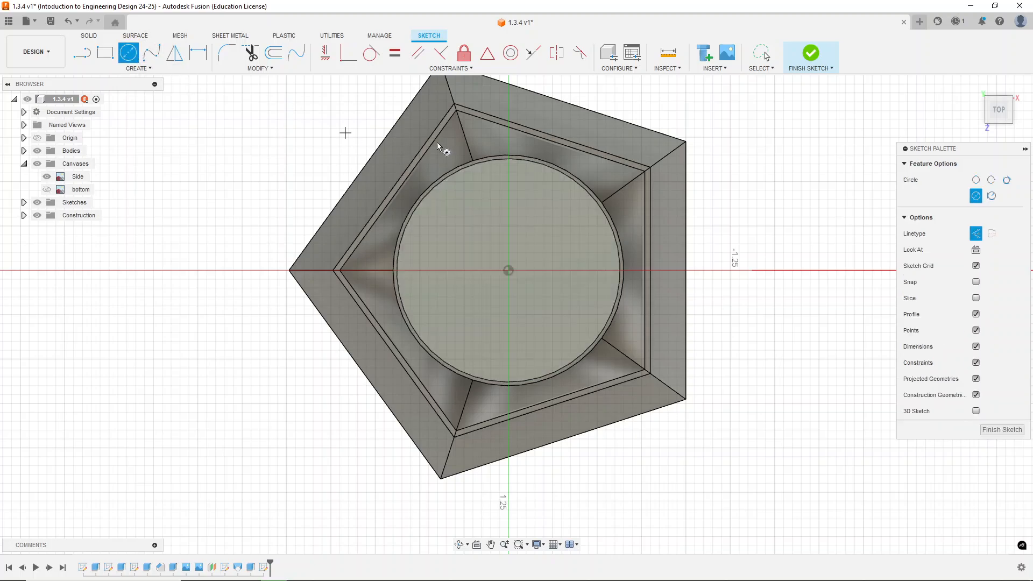
pyautogui.click(496, 196)
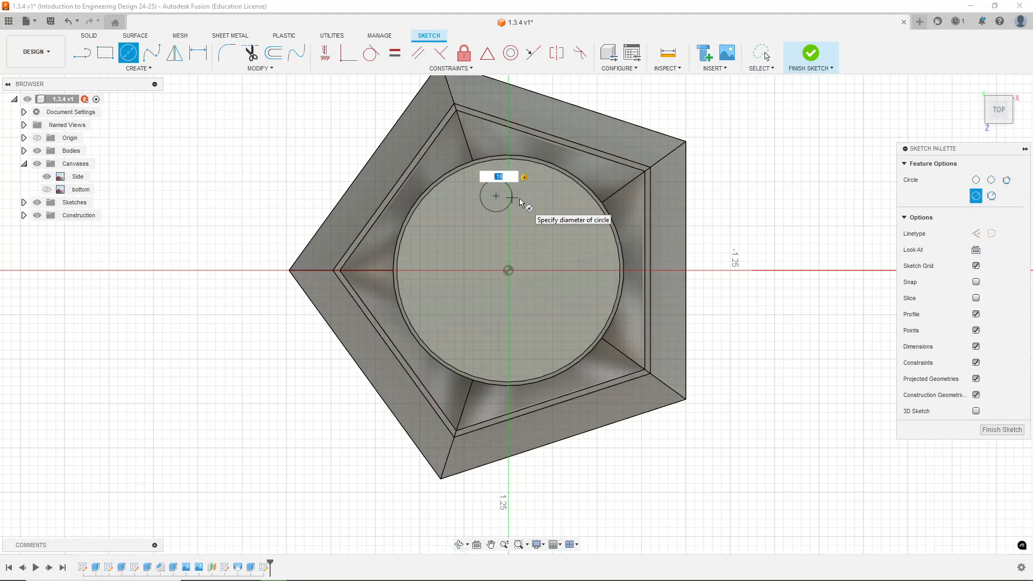
pyautogui.press('Return')
pyautogui.press('Escape')
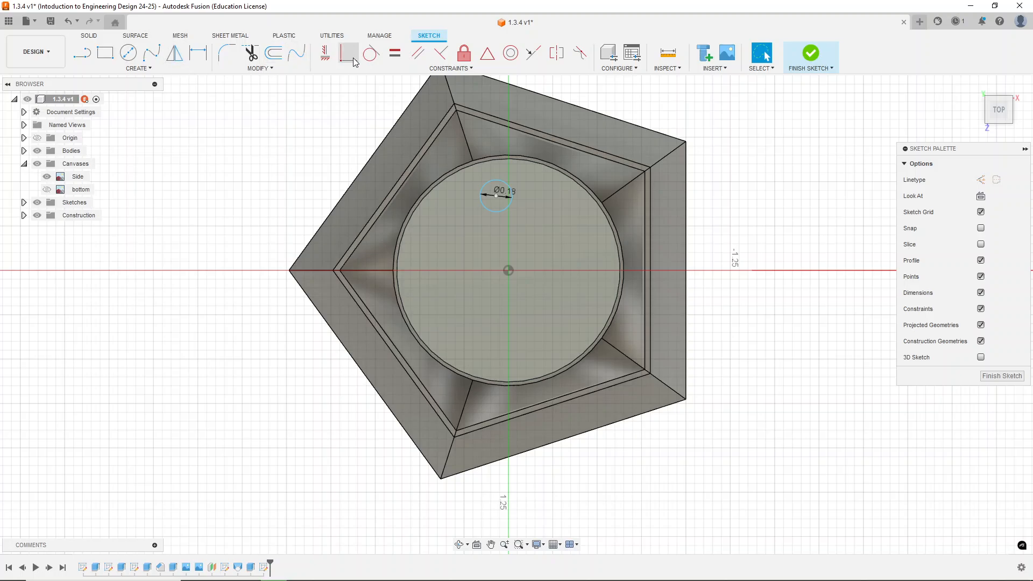
pyautogui.click(325, 53)
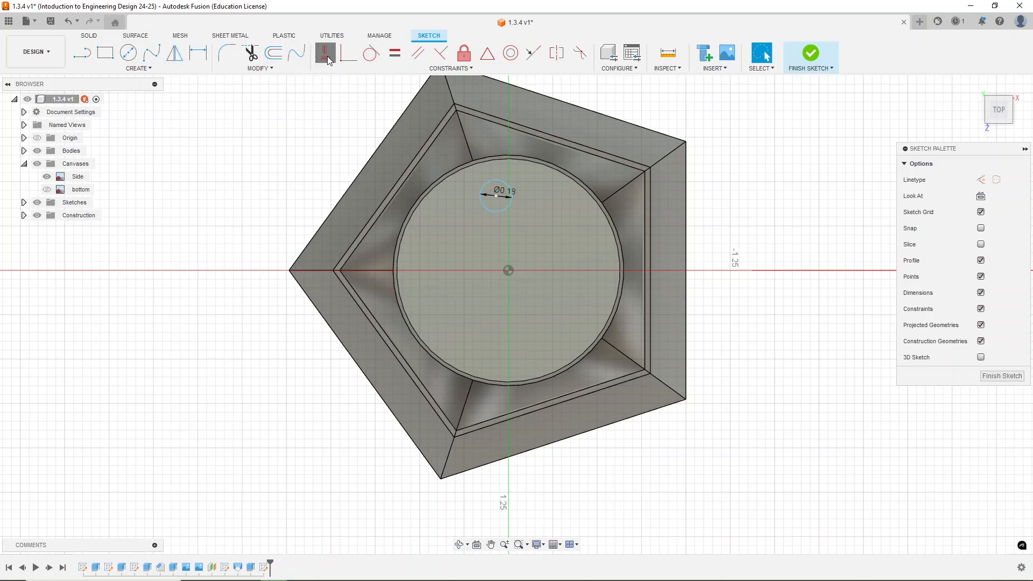
pyautogui.click(496, 198)
pyautogui.click(508, 270)
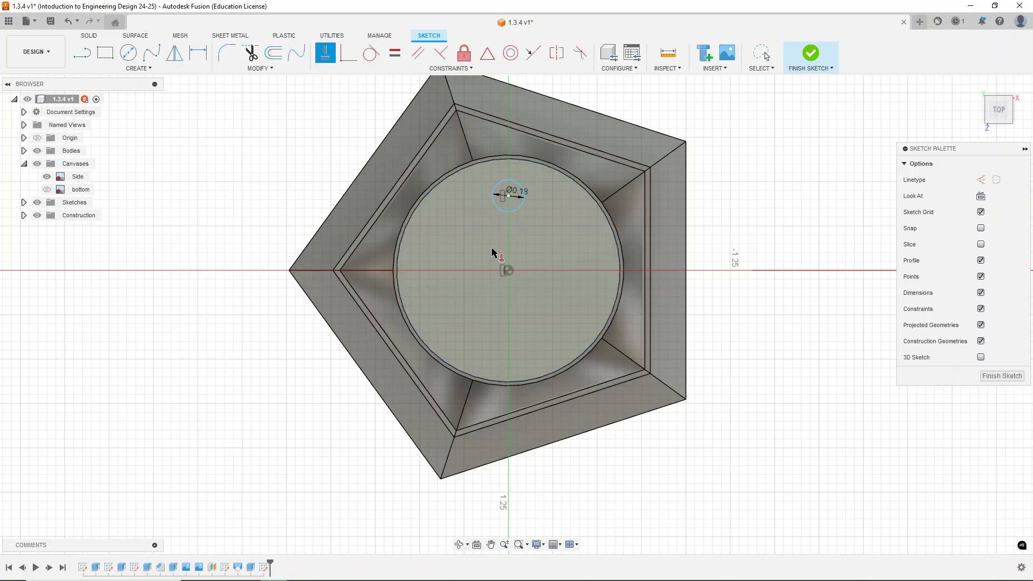
# Dimension the small circle's centre 0.40 in from the origin.
pyautogui.press('d')
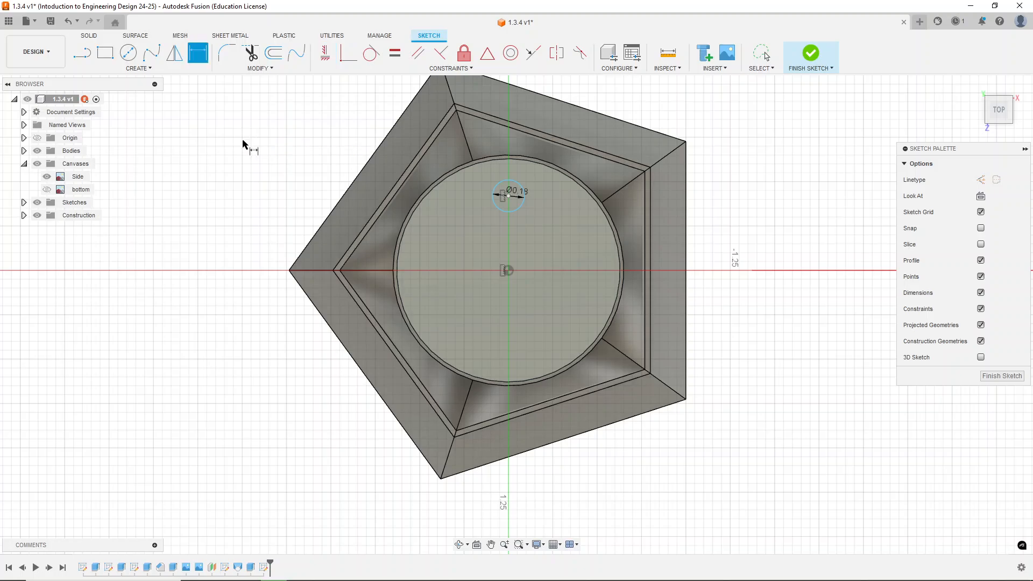
pyautogui.click(509, 196)
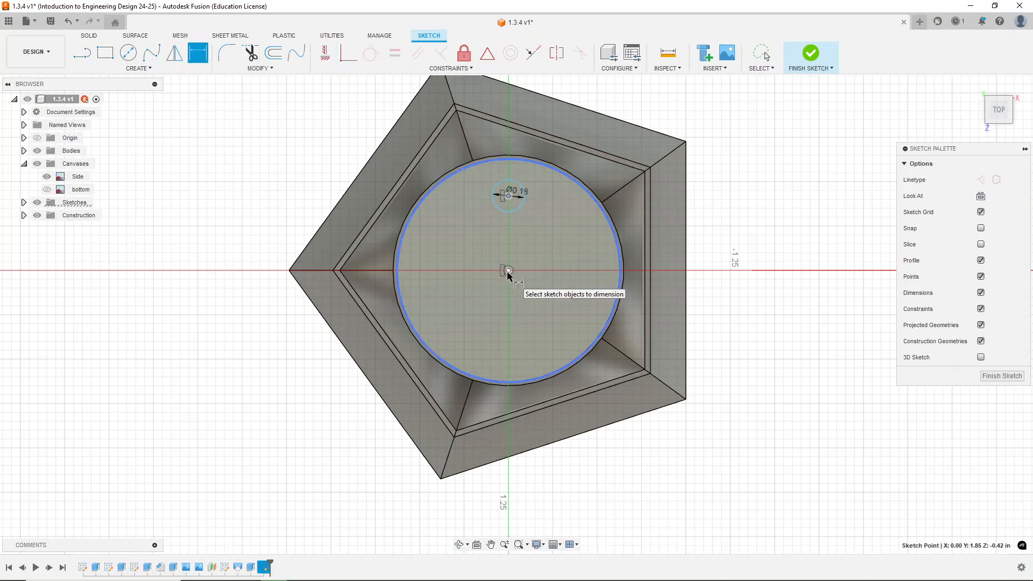
pyautogui.click(508, 271)
pyautogui.click(750, 232)
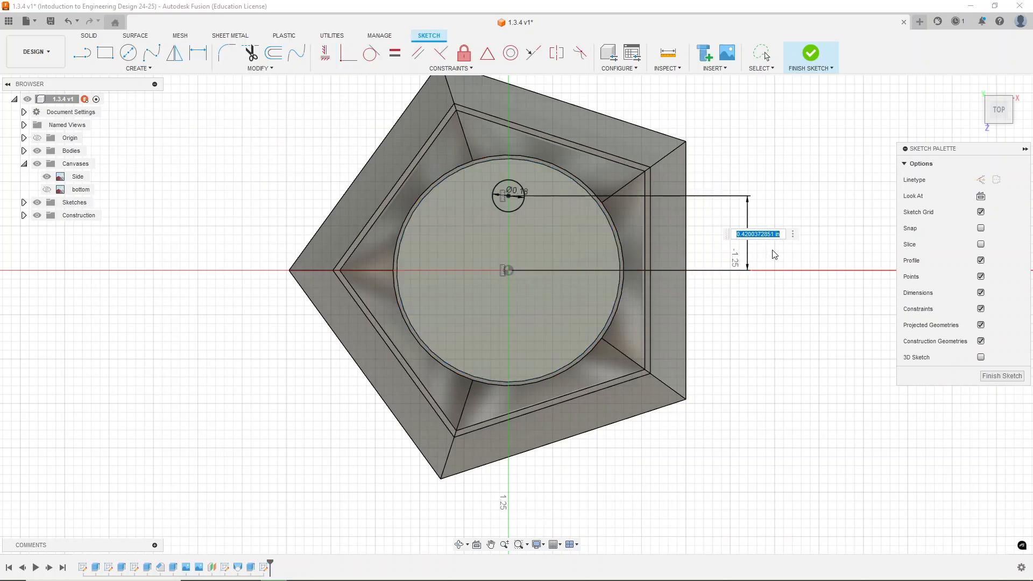
pyautogui.press('BackSpace')
pyautogui.press('Return')
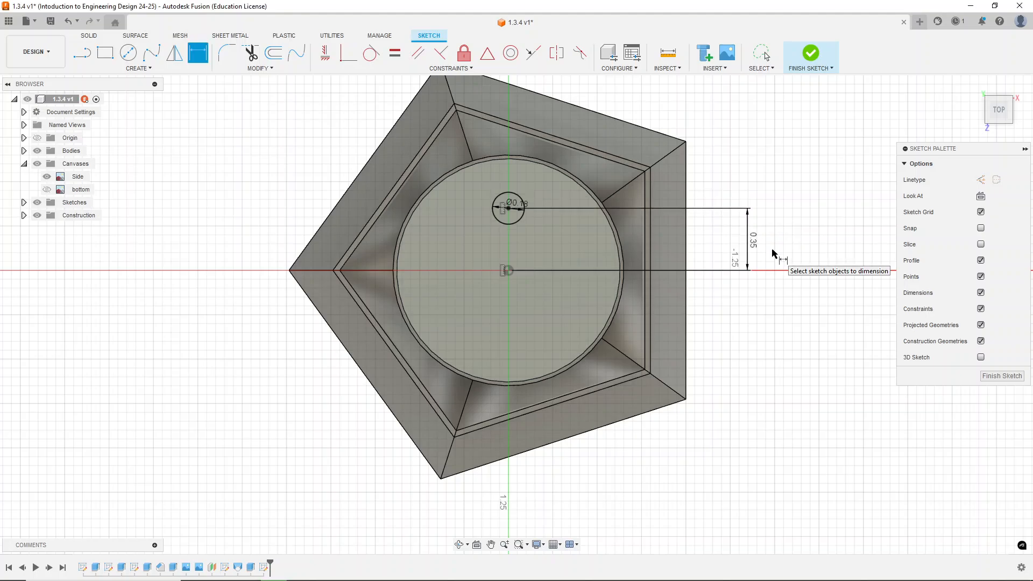
pyautogui.doubleClick(756, 243)
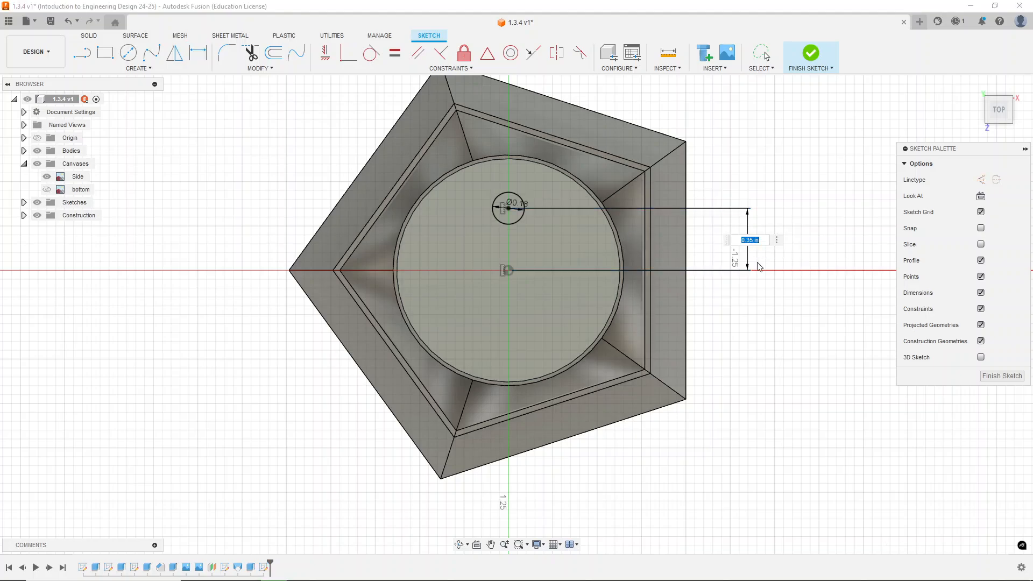
pyautogui.press('Return')
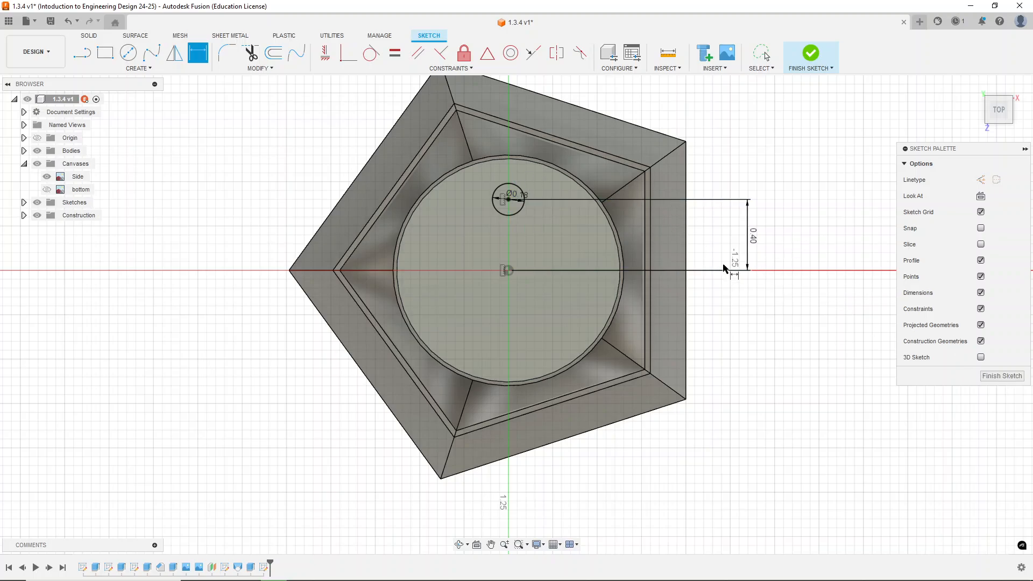
# Pattern the small circle in a full circular pattern of 5 around the origin and finish the sketch.
pyautogui.click(138, 68)
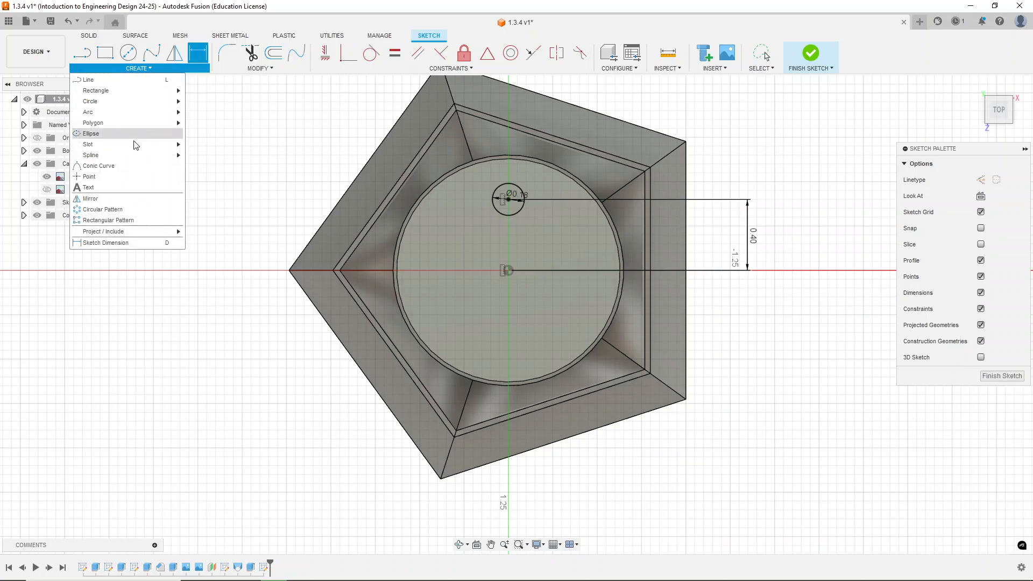
pyautogui.click(116, 213)
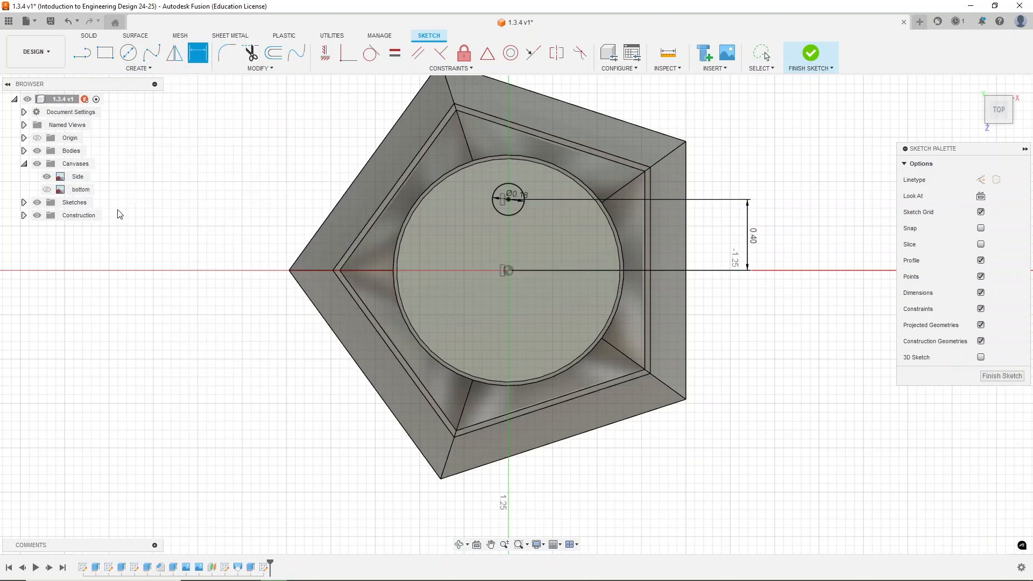
pyautogui.click(509, 184)
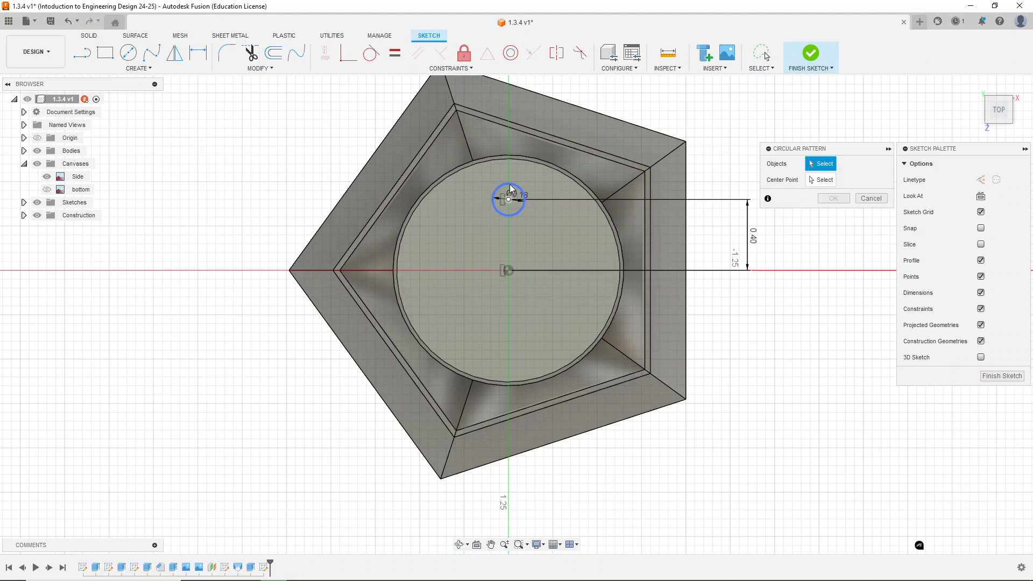
pyautogui.click(813, 184)
pyautogui.click(508, 271)
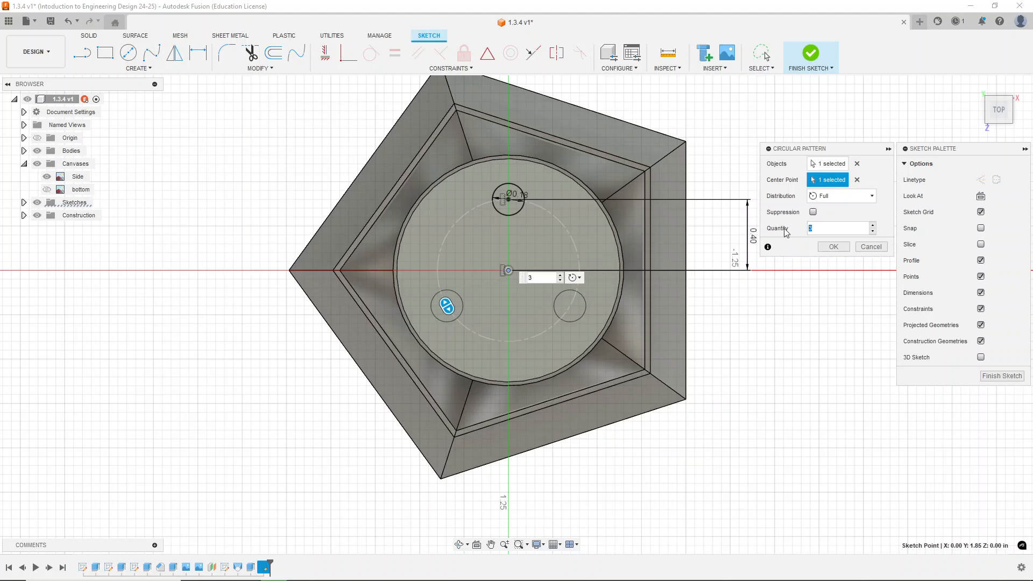
pyautogui.write('5')
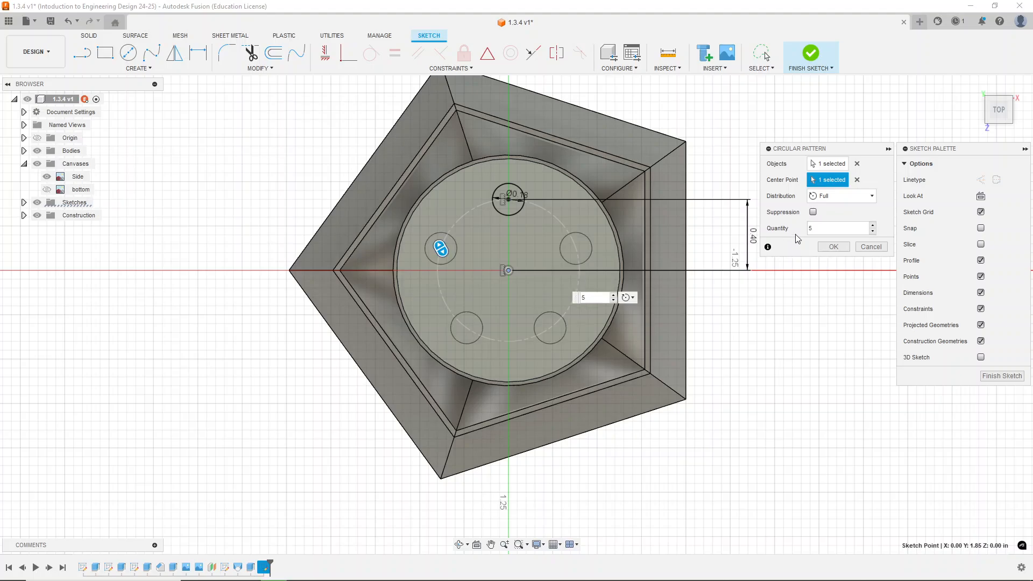
pyautogui.click(833, 246)
pyautogui.keyDown('shift'); pyautogui.moveTo(826, 253); pyautogui.dragTo(826, 310, button='middle'); pyautogui.keyUp('shift')
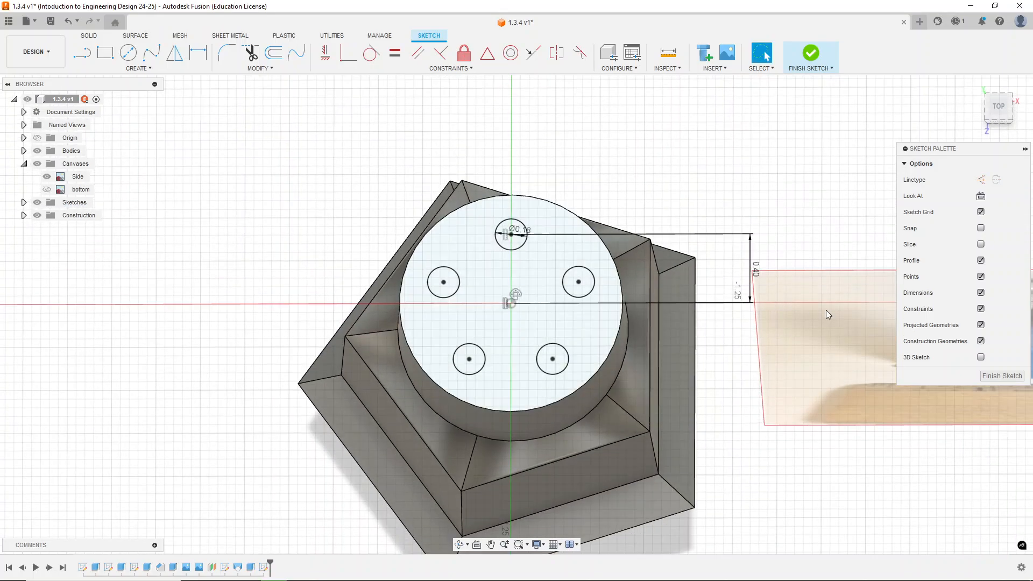
pyautogui.click(985, 376)
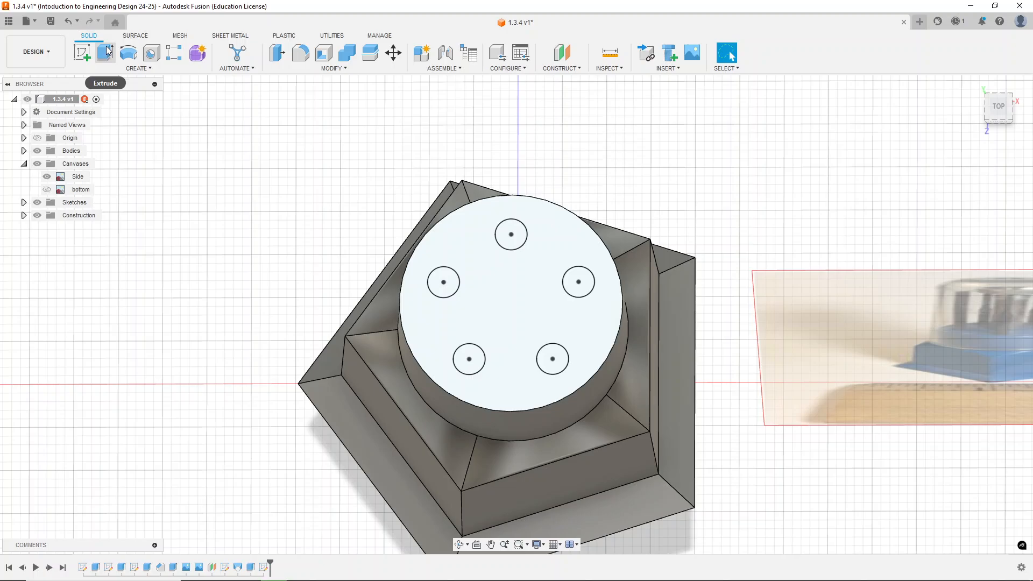
# Extrude the five small circles -0.50 in as a cut into the top of the cylinder.
pyautogui.click(106, 52)
pyautogui.click(443, 281)
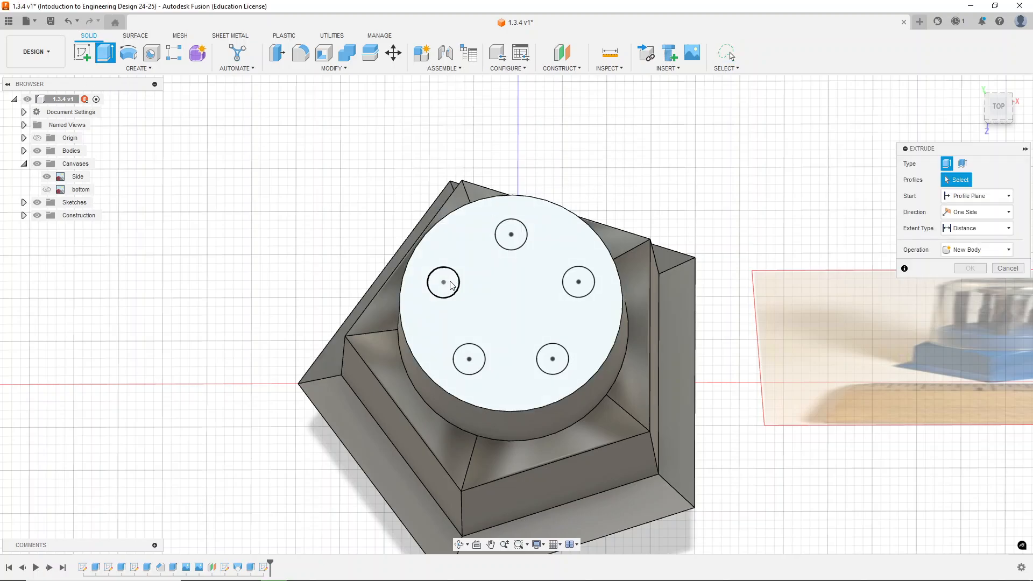
pyautogui.click(512, 237)
pyautogui.click(578, 281)
pyautogui.click(552, 359)
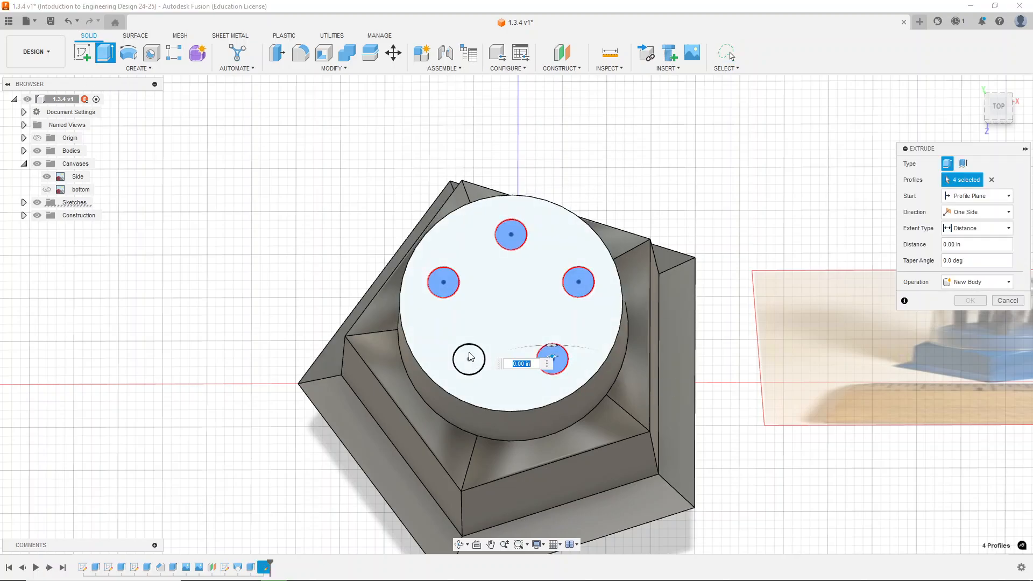
pyautogui.click(469, 359)
pyautogui.keyDown('shift'); pyautogui.moveTo(647, 305); pyautogui.dragTo(592, 458, button='middle'); pyautogui.keyUp('shift')
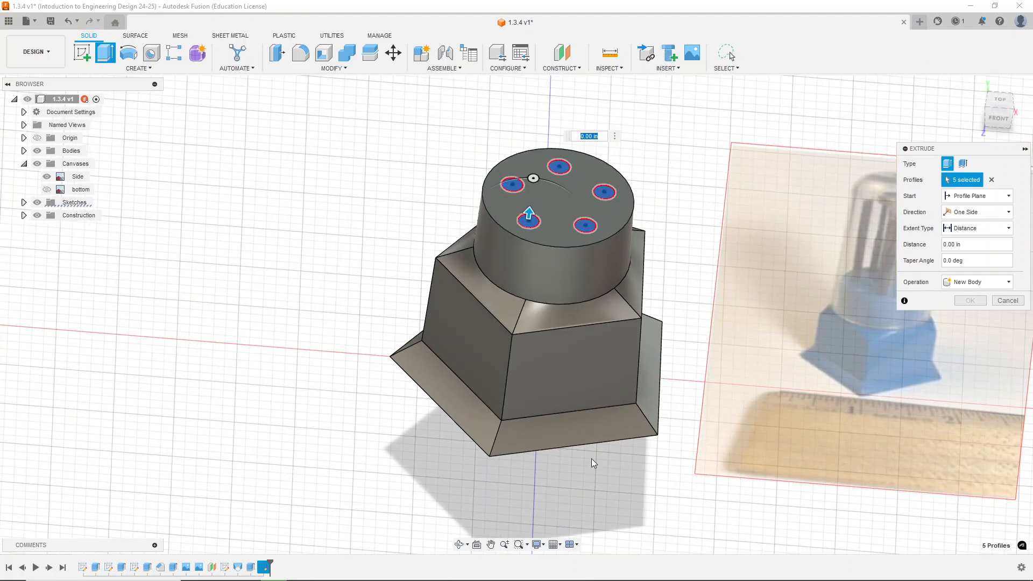
pyautogui.scroll(3, 565, 140)
pyautogui.moveTo(516, 241); pyautogui.dragTo(512, 301)
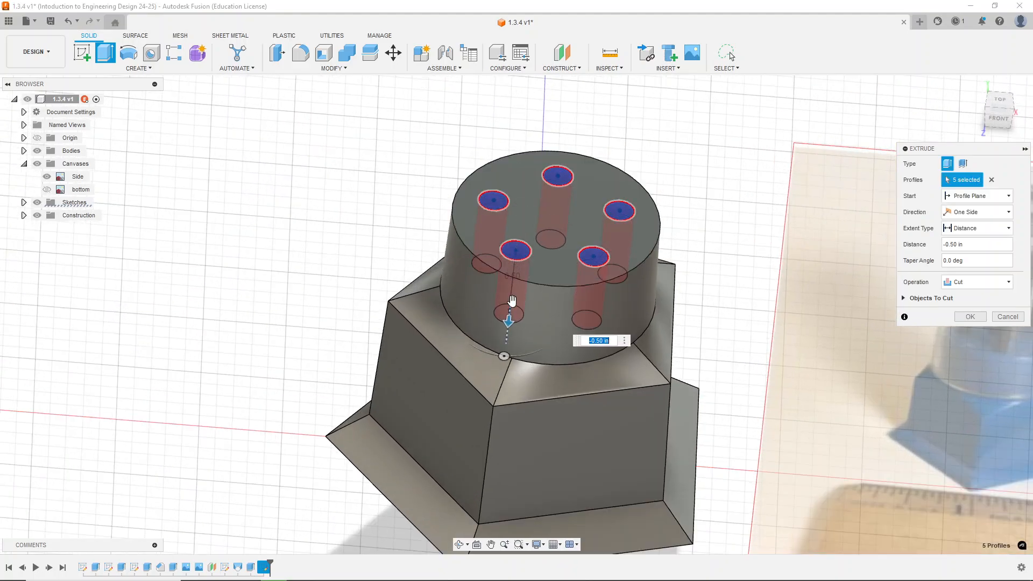
pyautogui.press('Return')
pyautogui.moveTo(693, 191)
pyautogui.keyDown('shift'); pyautogui.mouseDown(button='middle')
pyautogui.moveTo(689, 247)
pyautogui.moveTo(684, 185)
pyautogui.mouseUp(button='middle'); pyautogui.keyUp('shift')
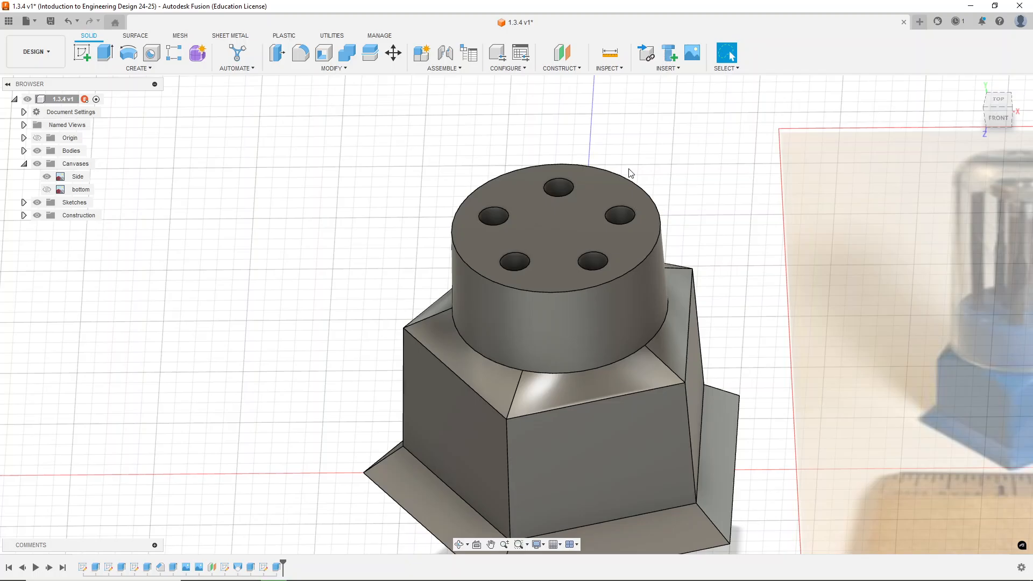
pyautogui.scroll(3, 581, 183)
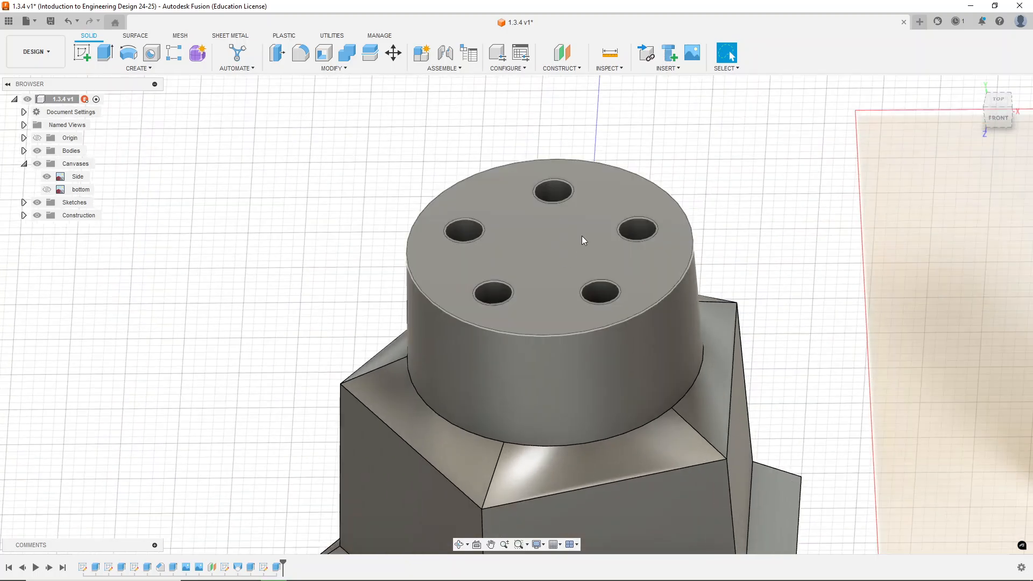
pyautogui.keyDown('shift'); pyautogui.moveTo(669, 201); pyautogui.dragTo(726, 193, button='middle'); pyautogui.keyUp('shift')
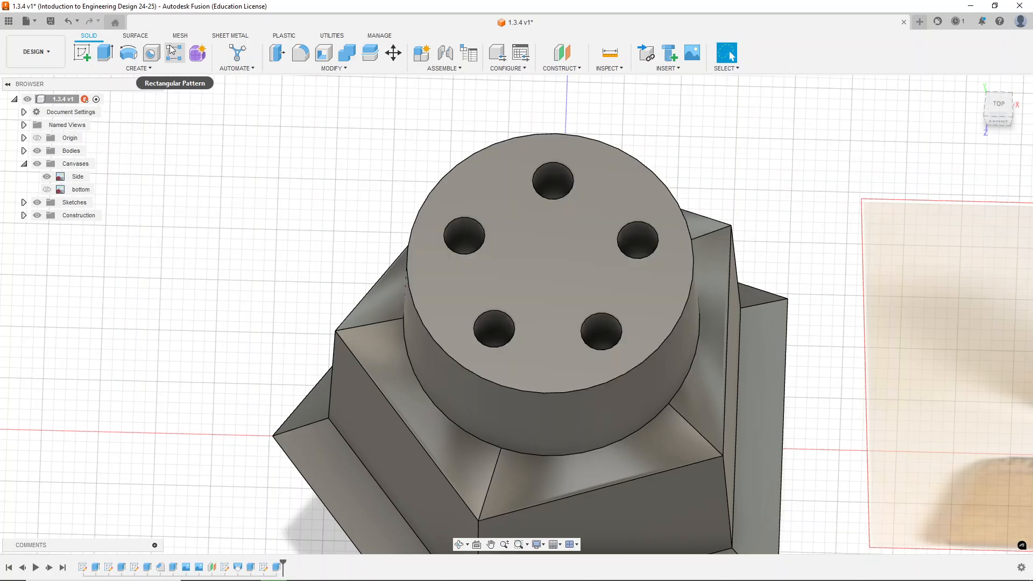
# Sketch a 0.35 in diameter circle centred on the origin of the cylinder's top face and finish the sketch.
pyautogui.click(86, 53)
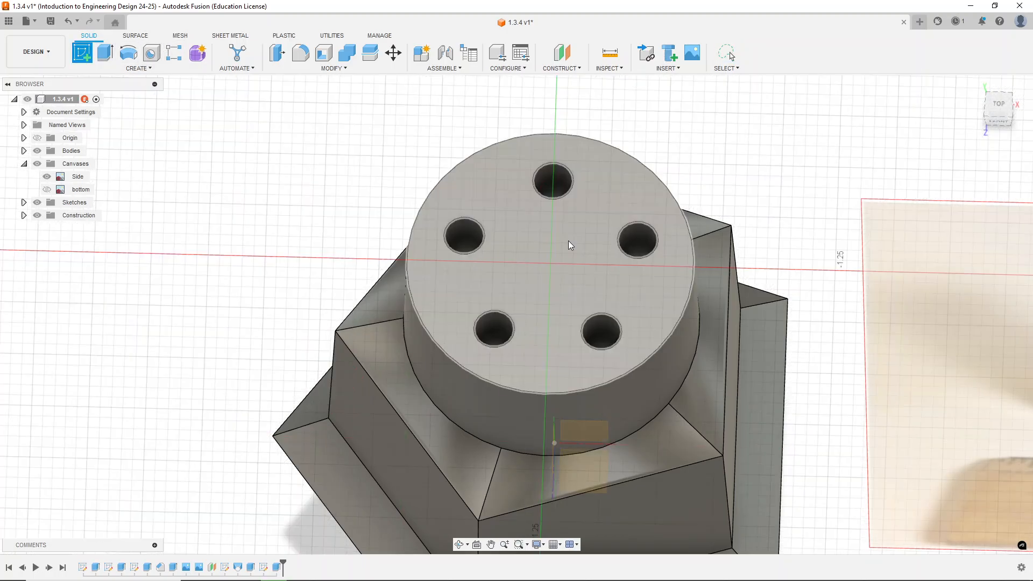
pyautogui.click(569, 241)
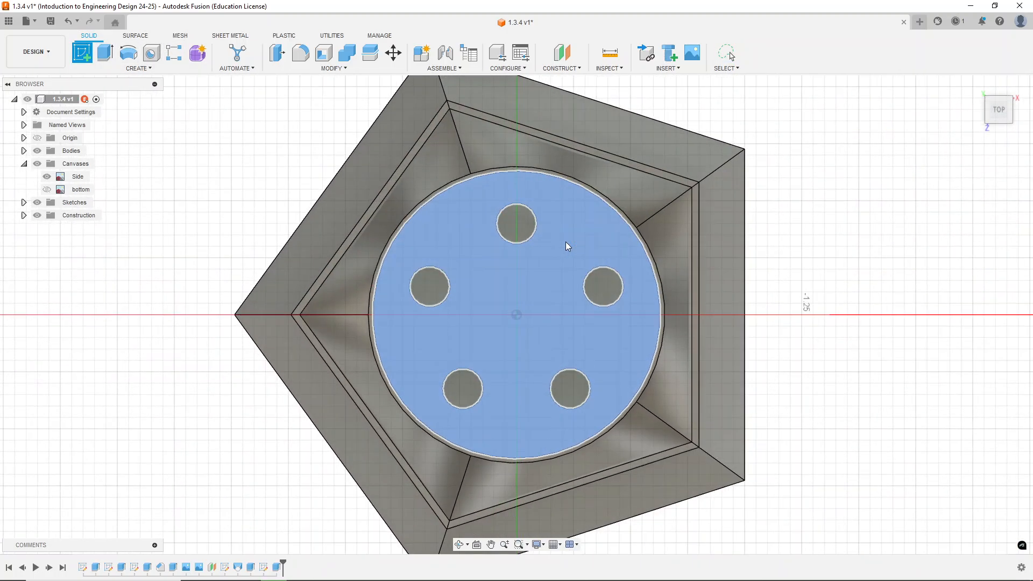
pyautogui.scroll(3, 532, 301)
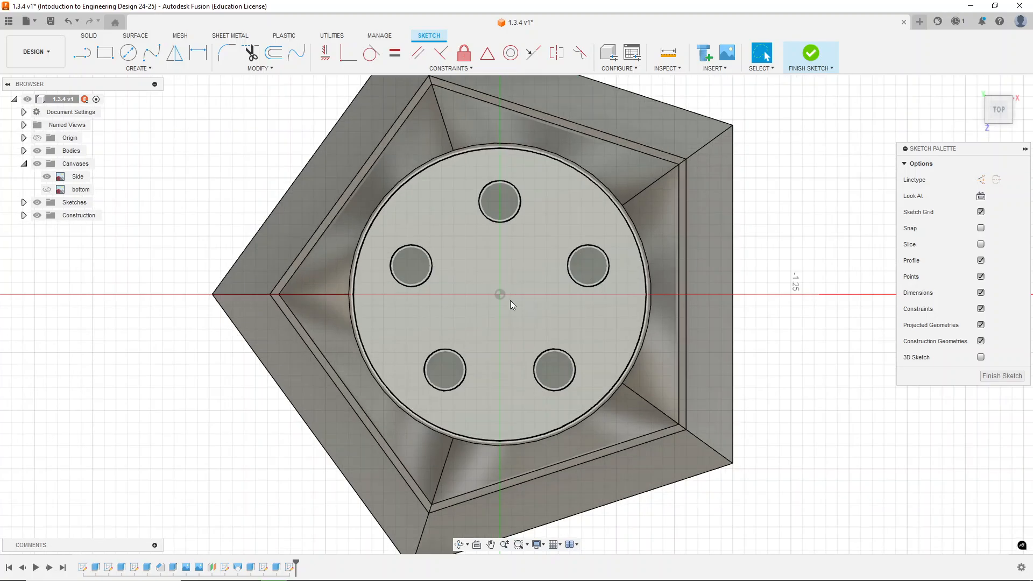
pyautogui.press('c')
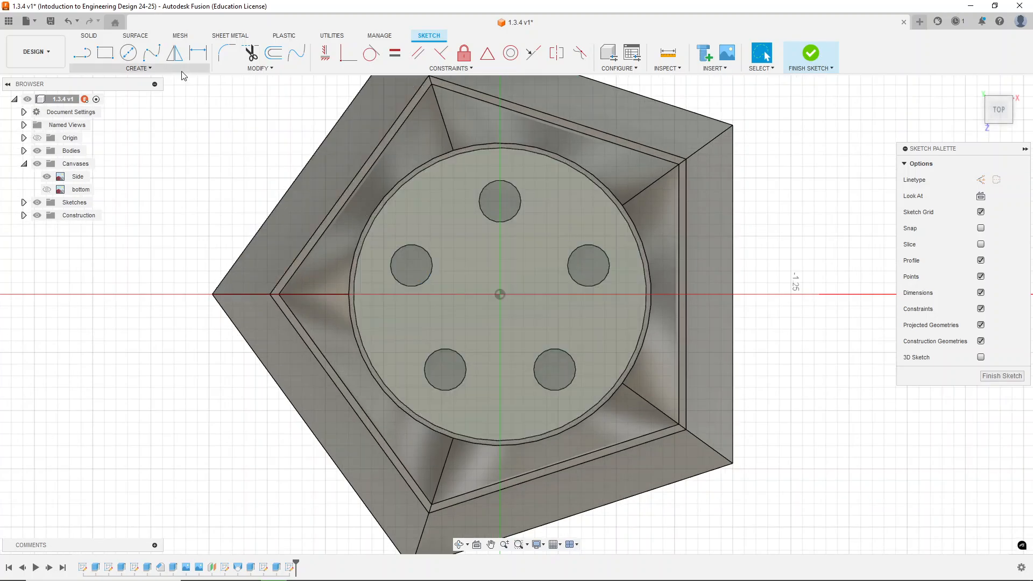
pyautogui.click(499, 295)
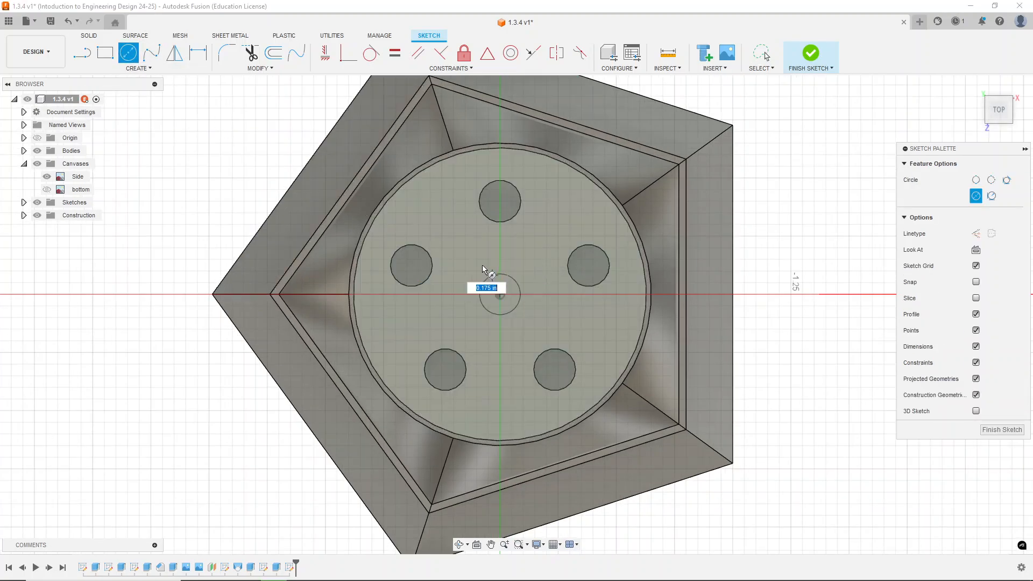
pyautogui.write('.3')
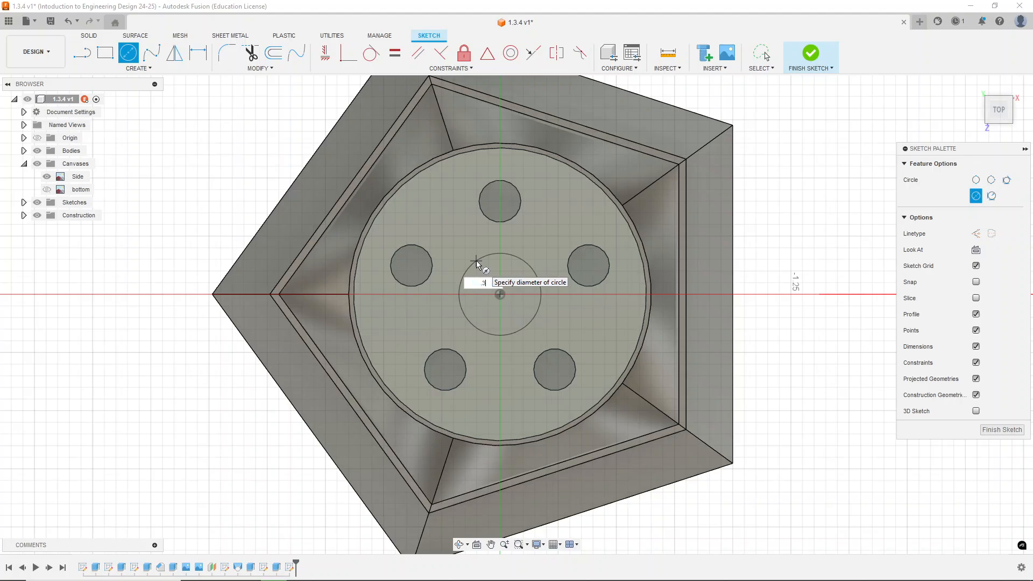
pyautogui.write('5')
pyautogui.press('Return')
pyautogui.click(805, 59)
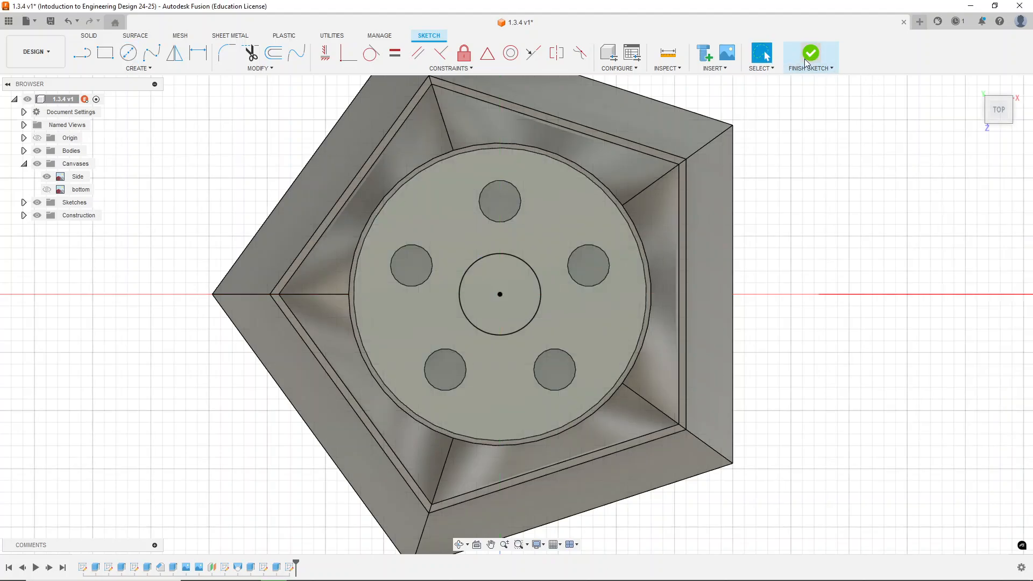
# Extrude the central circle -0.5 in as a cut into the top of the cylinder.
pyautogui.press('e')
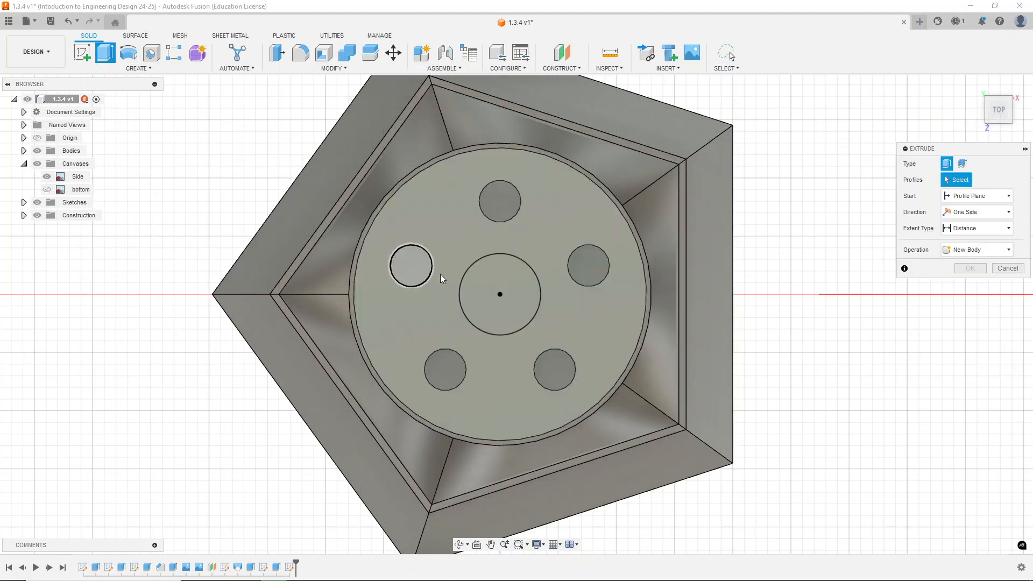
pyautogui.click(488, 286)
pyautogui.keyDown('shift'); pyautogui.moveTo(785, 309); pyautogui.dragTo(682, 249, button='middle'); pyautogui.keyUp('shift')
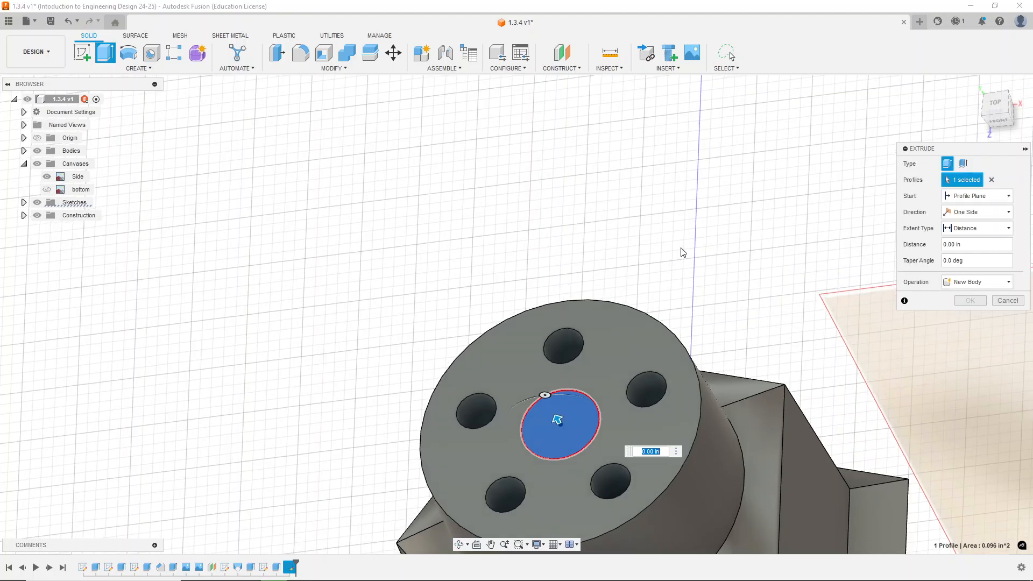
pyautogui.press('BackSpace')
pyautogui.write('-.5')
pyautogui.press('Return')
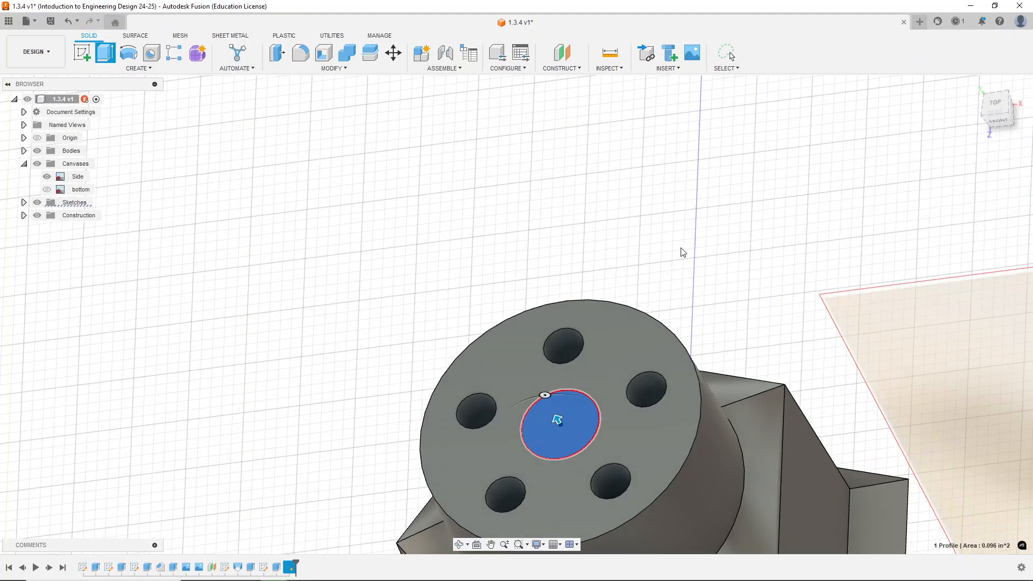
pyautogui.keyDown('shift'); pyautogui.moveTo(713, 246); pyautogui.dragTo(724, 304, button='middle'); pyautogui.keyUp('shift')
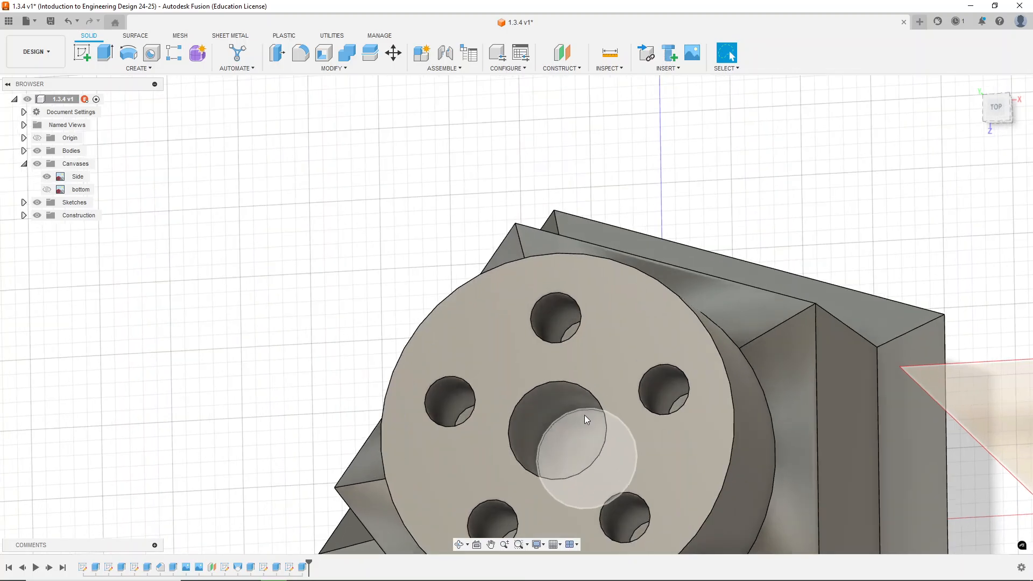
pyautogui.keyDown('shift'); pyautogui.moveTo(710, 147); pyautogui.dragTo(805, 164, button='middle'); pyautogui.keyUp('shift')
pyautogui.scroll(-4, 697, 353)
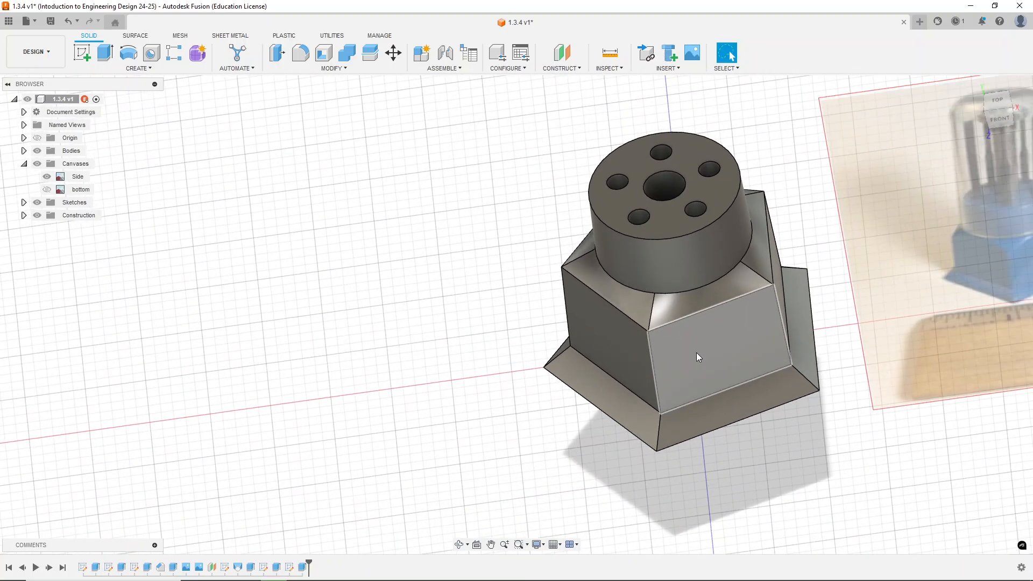
# Fillet the outer edge of the cylinder's top face with a 0.025 in radius.
pyautogui.scroll(3, 748, 152)
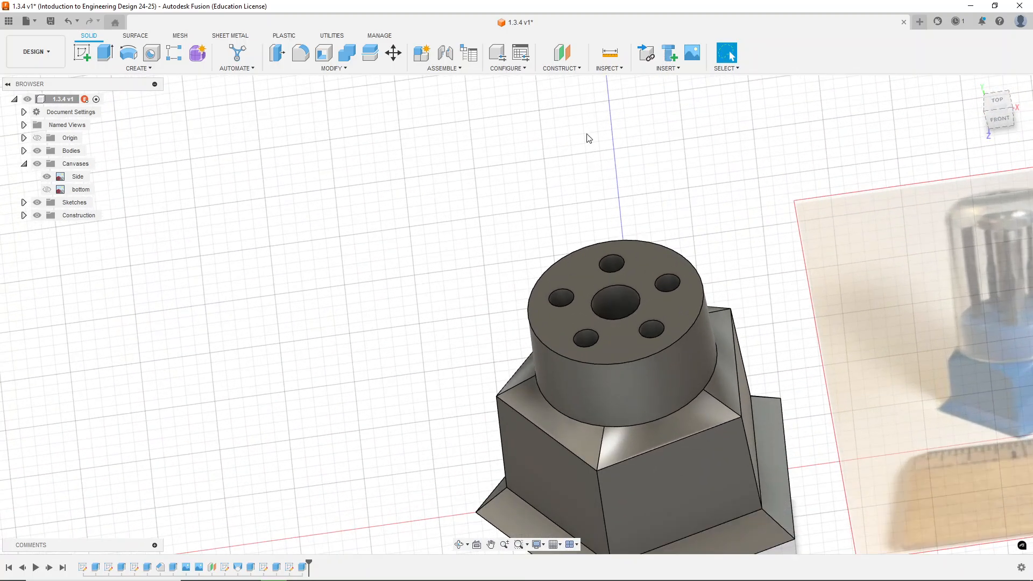
pyautogui.click(301, 52)
pyautogui.click(678, 253)
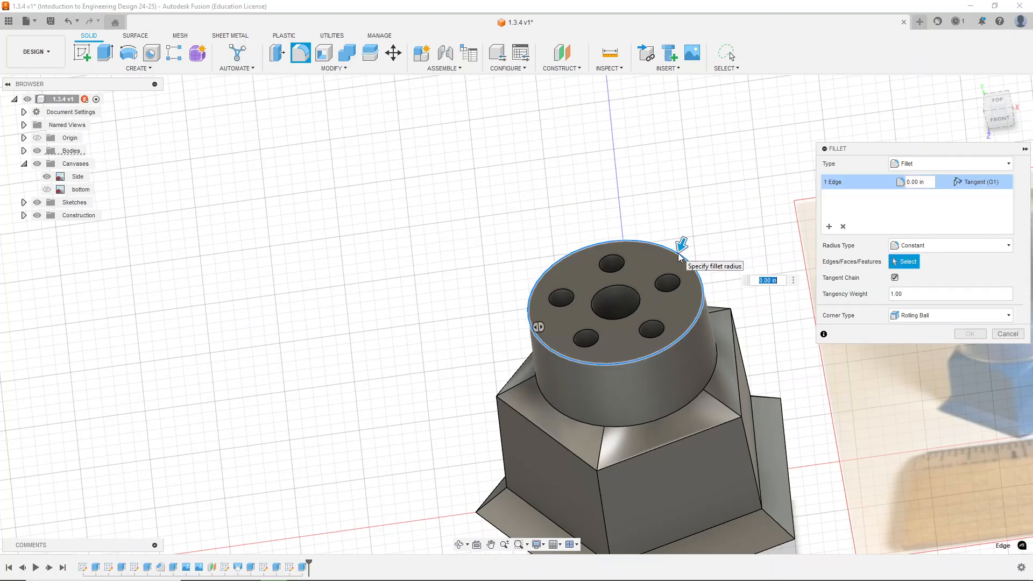
pyautogui.scroll(2, 687, 260)
pyautogui.moveTo(668, 248); pyautogui.dragTo(669, 251)
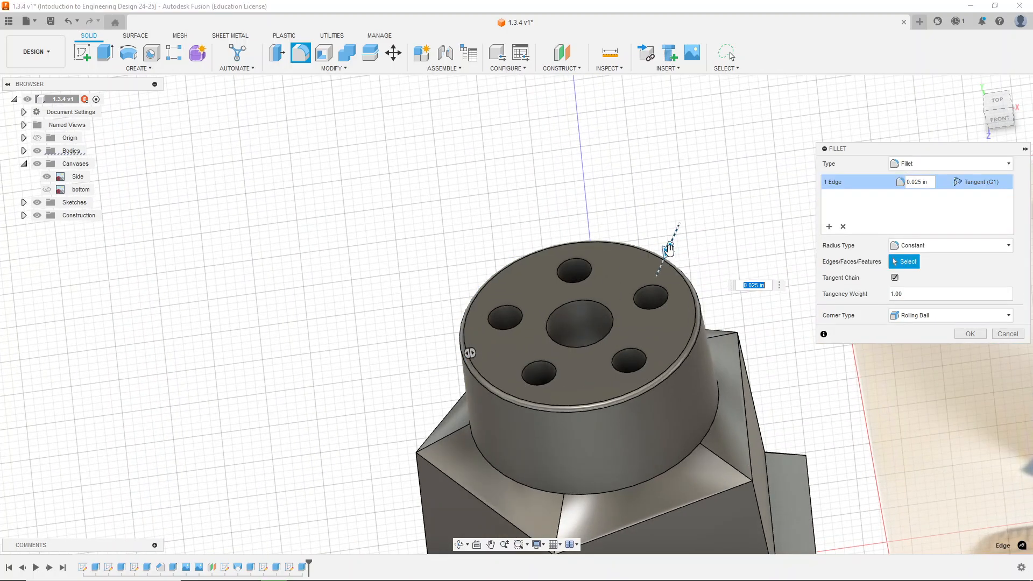
pyautogui.click(961, 335)
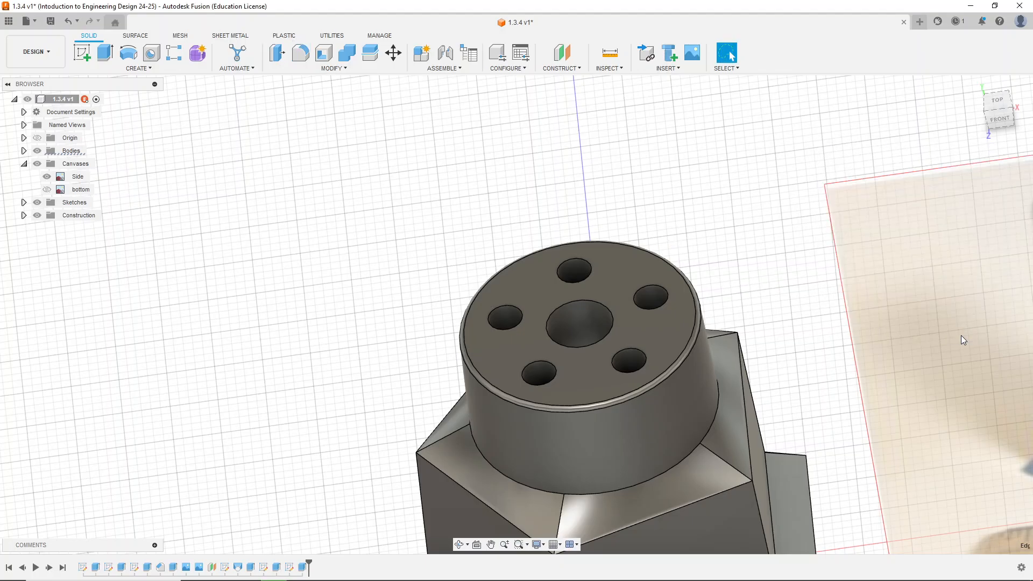
# Hide the Side canvas and show the bottom canvas.
pyautogui.keyDown('shift'); pyautogui.moveTo(745, 299); pyautogui.dragTo(685, 269, button='middle'); pyautogui.keyUp('shift')
pyautogui.scroll(-3, 554, 165)
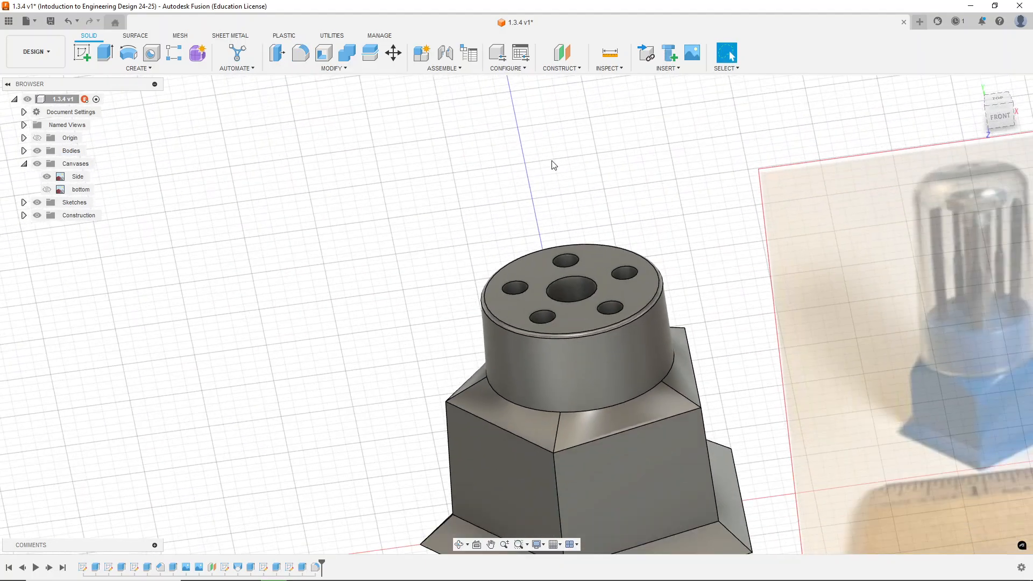
pyautogui.scroll(-3, 553, 166)
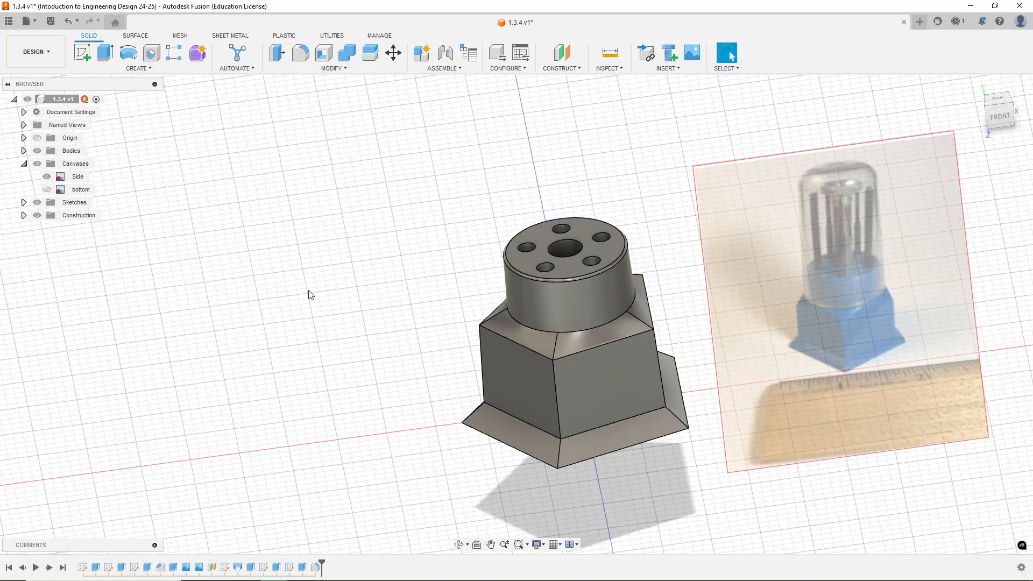
pyautogui.click(47, 176)
pyautogui.click(47, 189)
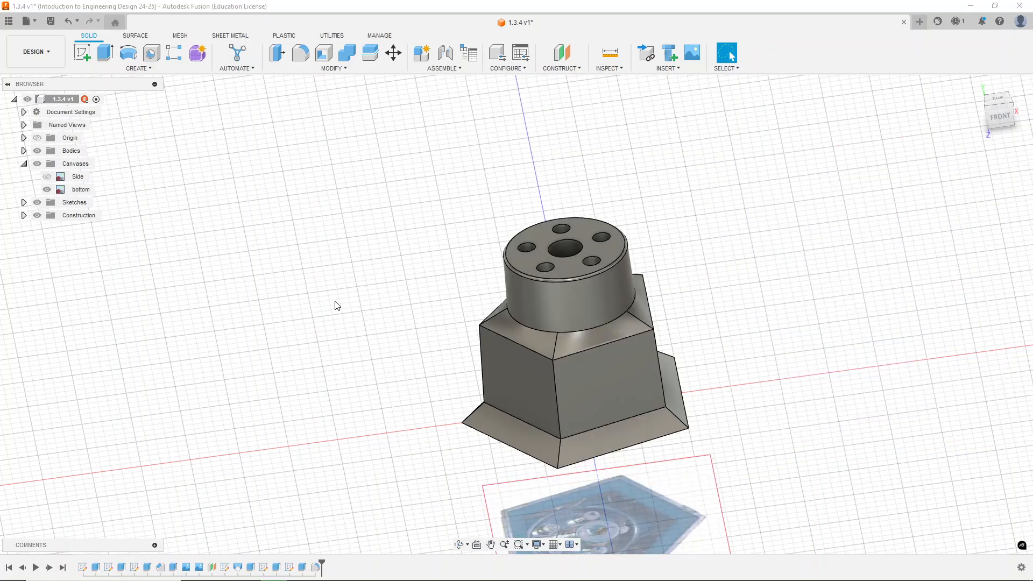
# Examine the bottom canvas image and compare it with the underside of the pentagonal base.
pyautogui.keyDown('shift'); pyautogui.moveTo(415, 394); pyautogui.dragTo(504, 307, button='middle'); pyautogui.keyUp('shift')
pyautogui.scroll(5, 673, 266)
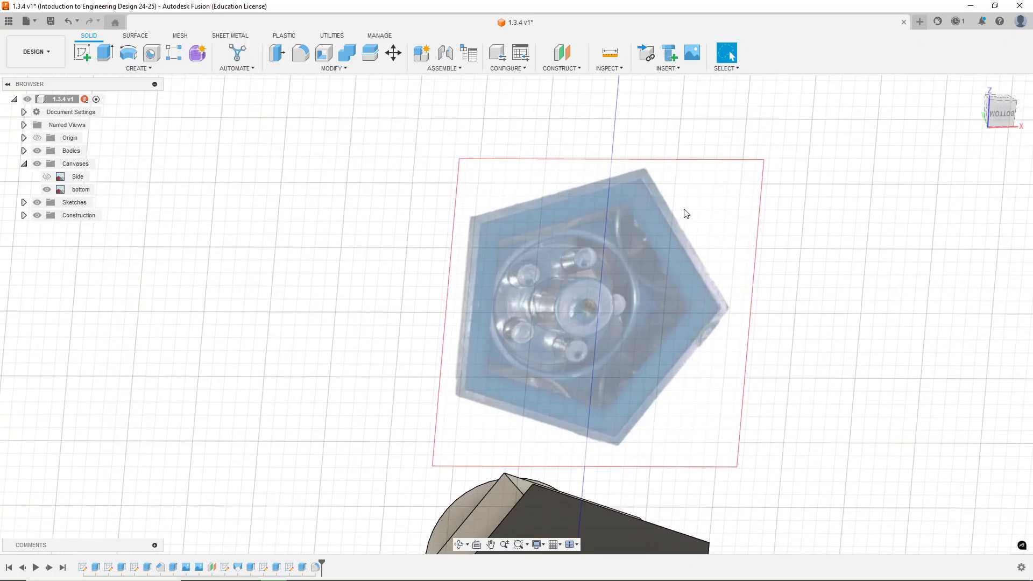
pyautogui.scroll(-2, 744, 193)
pyautogui.scroll(-1, 744, 196)
pyautogui.keyDown('shift'); pyautogui.moveTo(680, 250); pyautogui.dragTo(657, 279, button='middle'); pyautogui.keyUp('shift')
pyautogui.keyDown('shift'); pyautogui.moveTo(732, 302); pyautogui.dragTo(732, 272, button='middle'); pyautogui.keyUp('shift')
pyautogui.scroll(4, 624, 469)
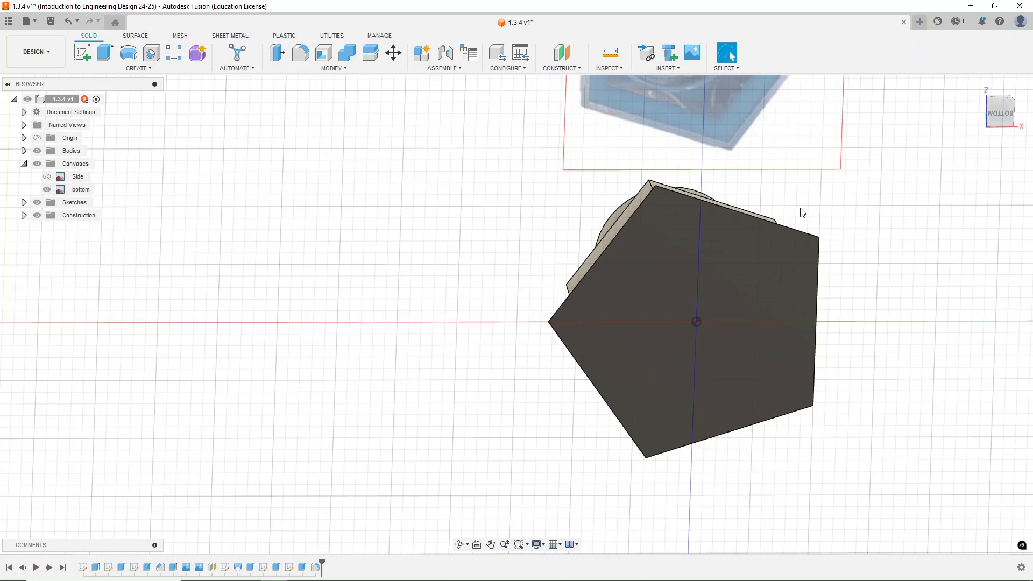
pyautogui.keyDown('shift'); pyautogui.moveTo(840, 179); pyautogui.dragTo(775, 302, button='middle'); pyautogui.keyUp('shift')
pyautogui.scroll(3, 819, 120)
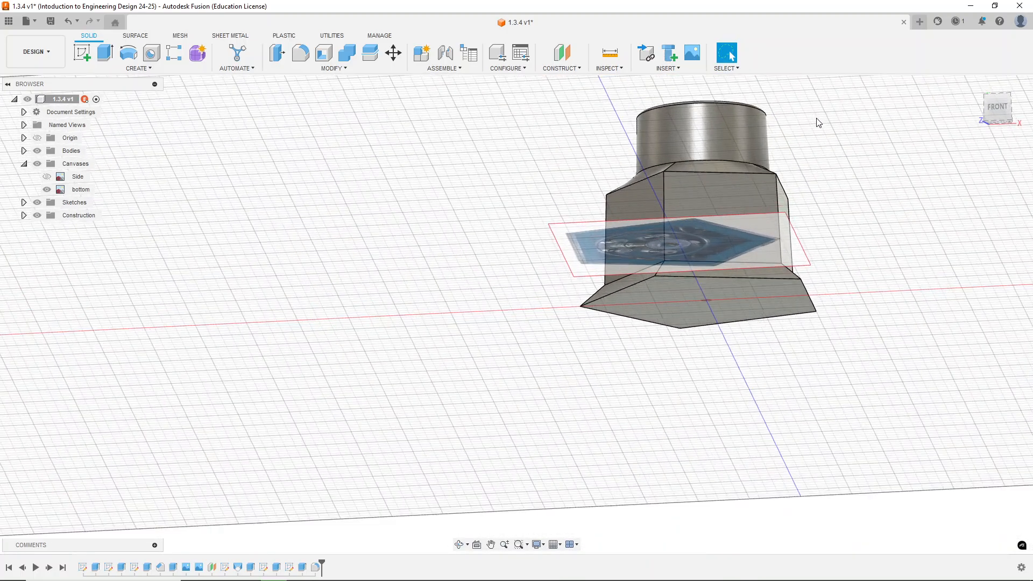
pyautogui.keyDown('shift'); pyautogui.moveTo(798, 172); pyautogui.dragTo(764, 171, button='middle'); pyautogui.keyUp('shift')
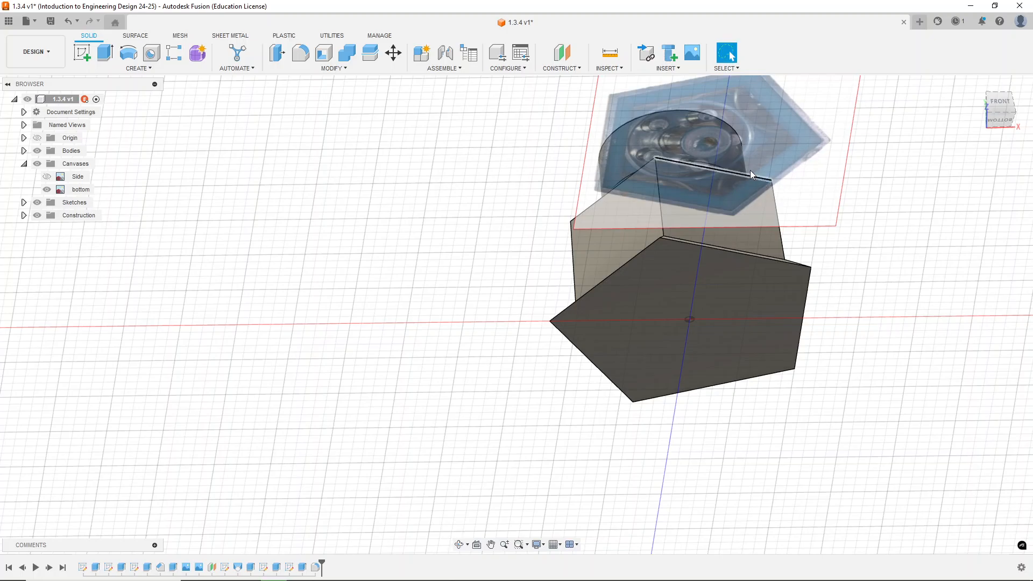
pyautogui.scroll(3, 712, 148)
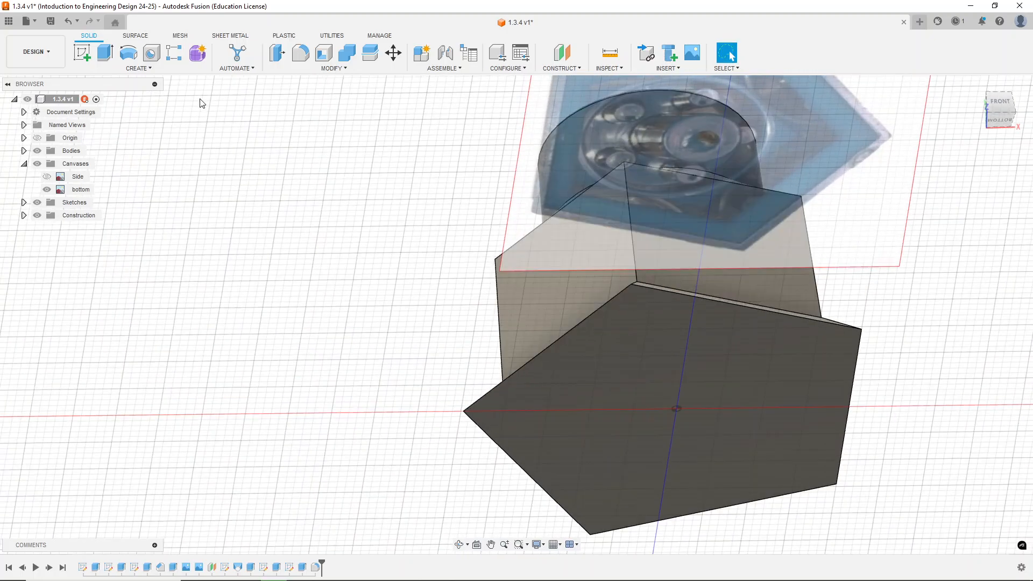
# Hide the bottom canvas and collapse the list of canvases.
pyautogui.click(47, 189)
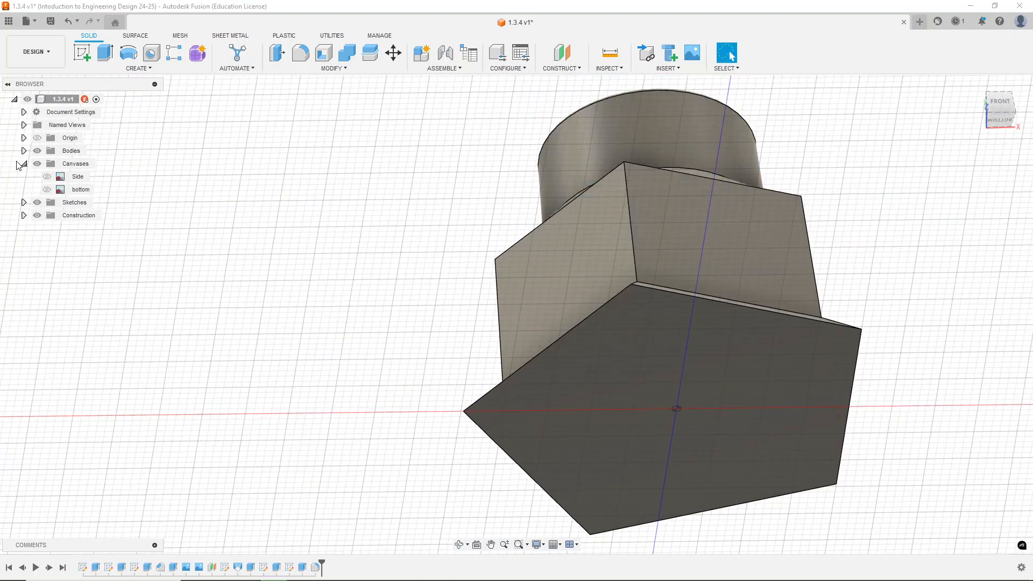
pyautogui.click(24, 163)
pyautogui.scroll(-3, 381, 223)
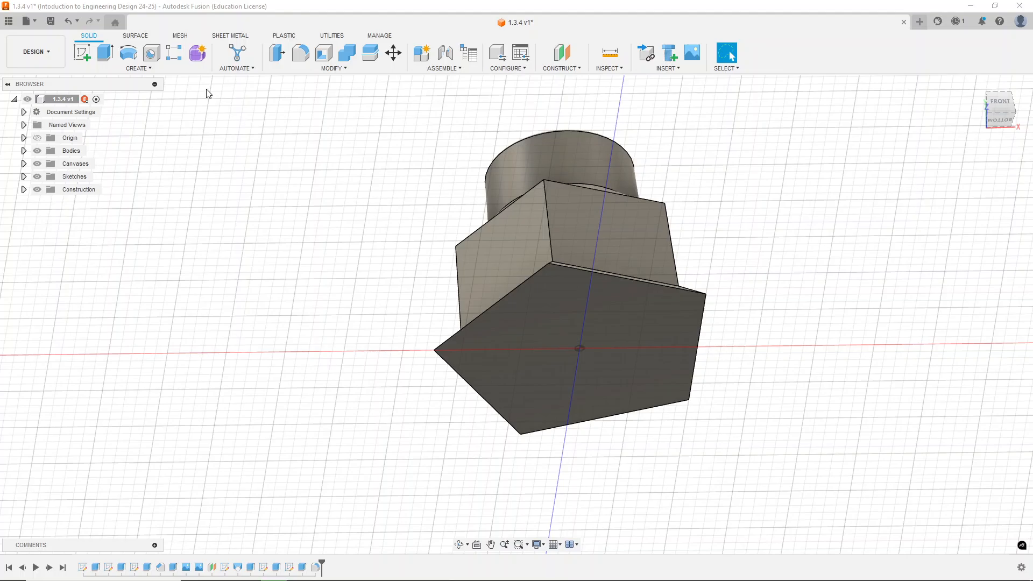
# Set up a Shell that opens the pentagonal bottom face, with an inside thickness of 0.06 in.
pyautogui.click(332, 68)
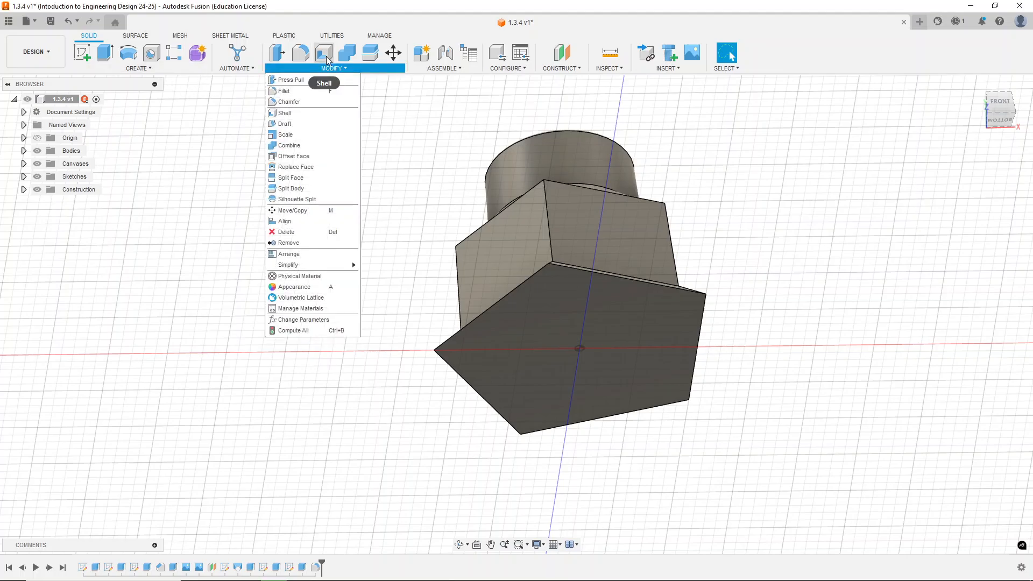
pyautogui.click(296, 114)
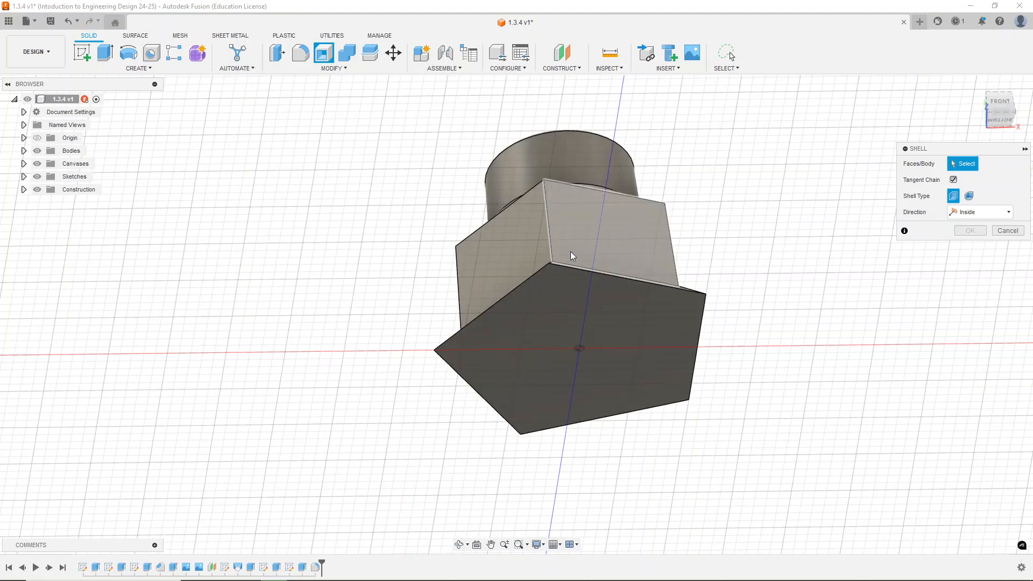
pyautogui.click(579, 331)
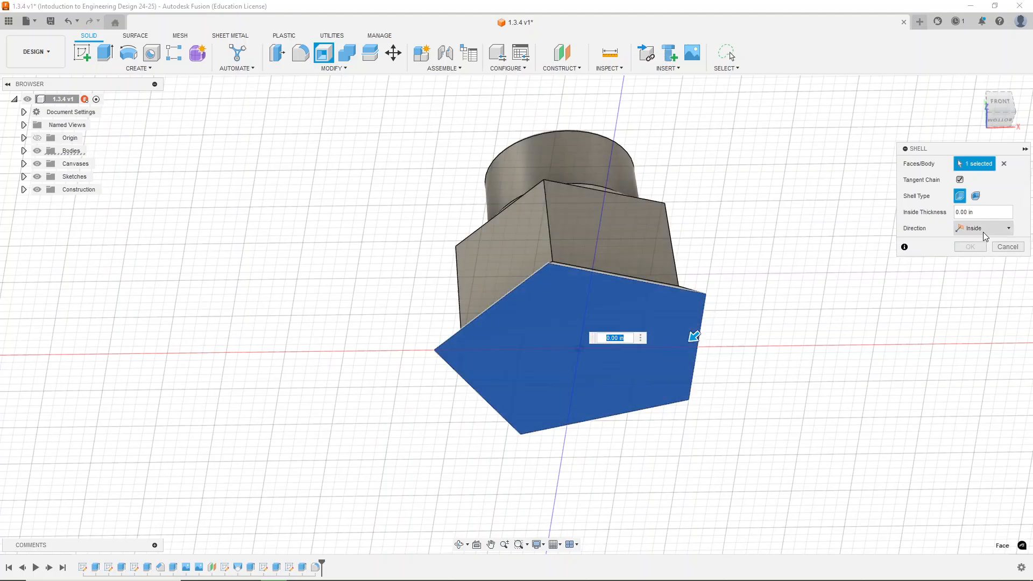
pyautogui.click(957, 213)
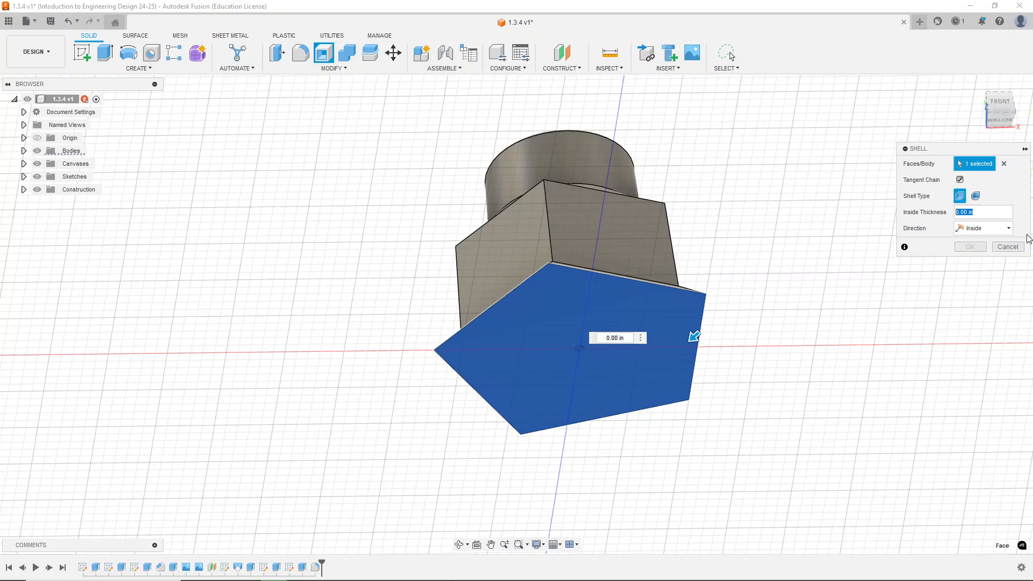
pyautogui.press('BackSpace')
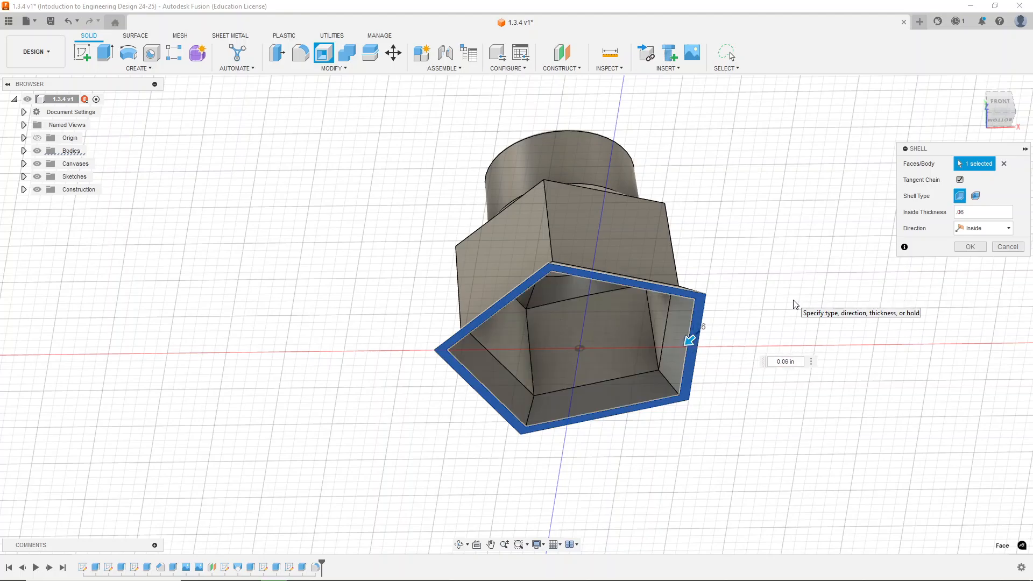
pyautogui.moveTo(744, 336)
pyautogui.keyDown('shift'); pyautogui.mouseDown(button='middle')
pyautogui.moveTo(743, 287)
pyautogui.moveTo(718, 270)
pyautogui.moveTo(734, 268)
pyautogui.moveTo(752, 296)
pyautogui.moveTo(745, 331)
pyautogui.mouseUp(button='middle'); pyautogui.keyUp('shift')
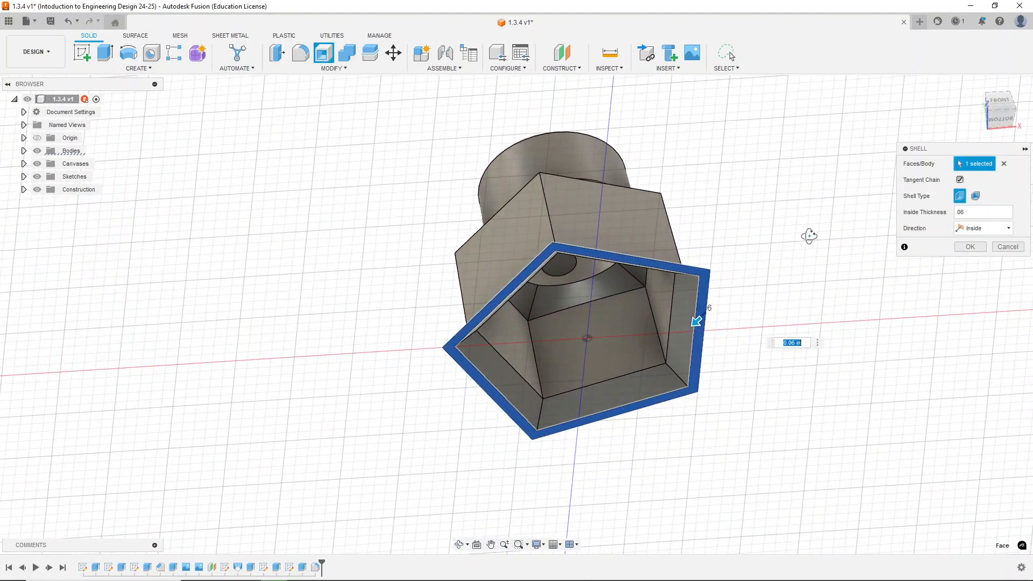
pyautogui.keyDown('shift'); pyautogui.moveTo(809, 235); pyautogui.dragTo(810, 248, button='middle'); pyautogui.keyUp('shift')
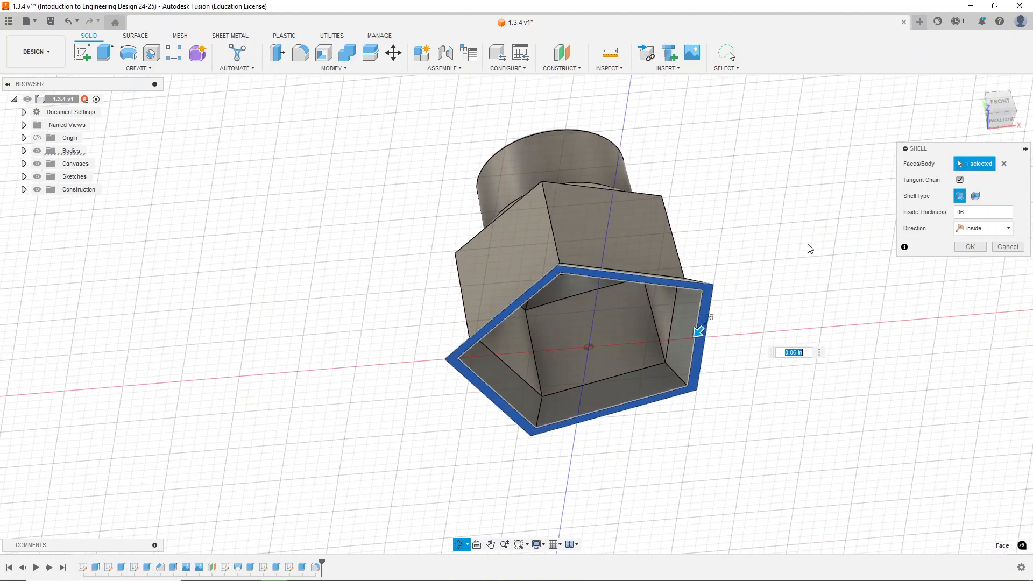
# Try the Shell in the Outside direction with a thickness of 0.2 in, and switch the direction back to Inside.
pyautogui.click(991, 229)
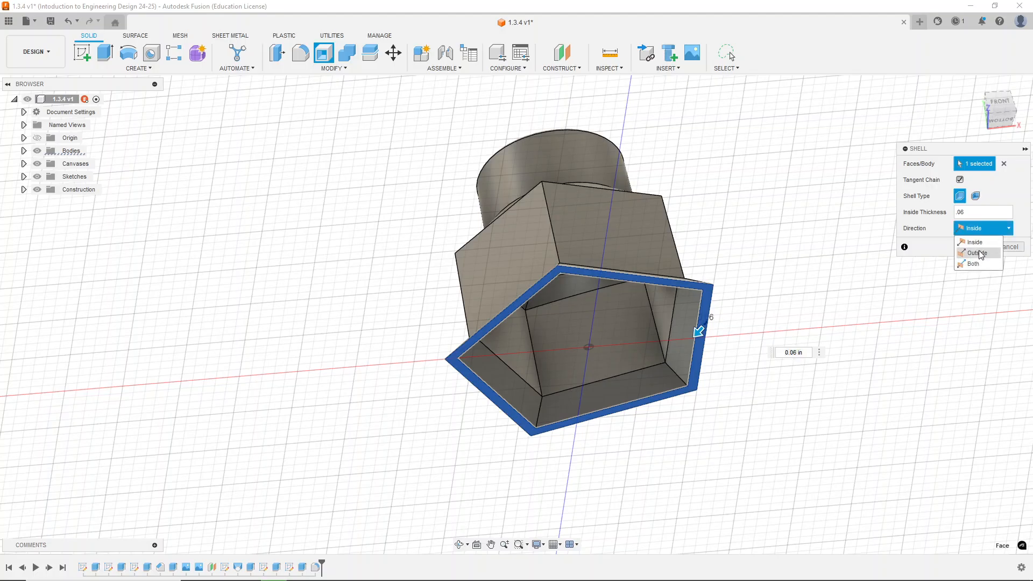
pyautogui.click(977, 253)
pyautogui.moveTo(770, 254)
pyautogui.keyDown('shift'); pyautogui.mouseDown(button='middle')
pyautogui.moveTo(761, 318)
pyautogui.moveTo(763, 259)
pyautogui.mouseUp(button='middle'); pyautogui.keyUp('shift')
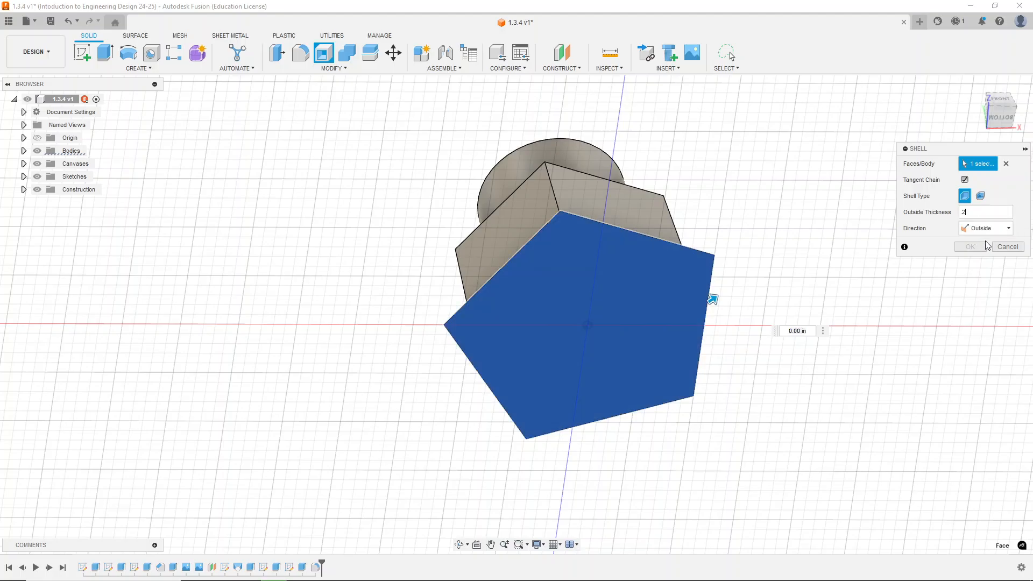
pyautogui.write('.2')
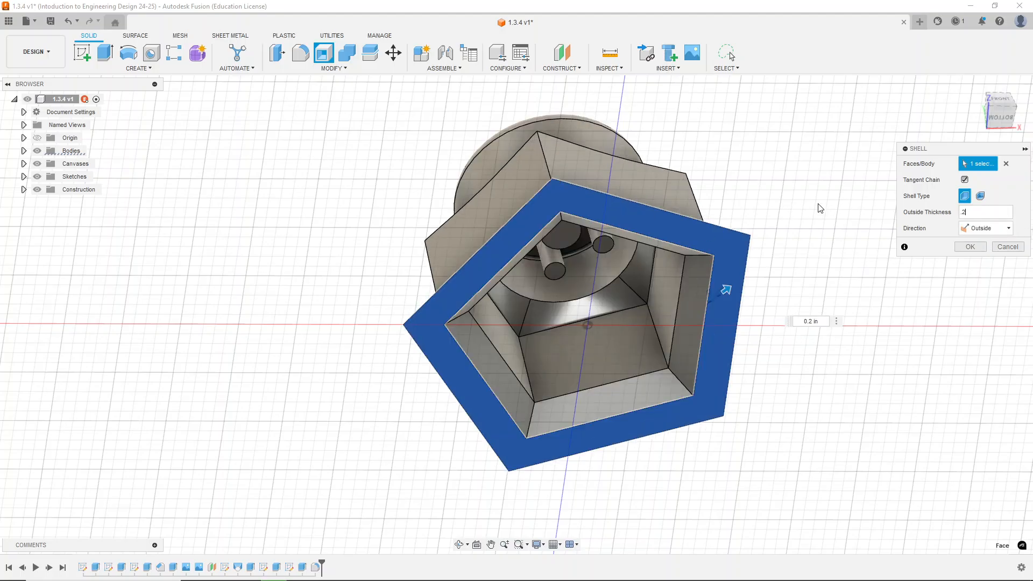
pyautogui.keyDown('shift'); pyautogui.moveTo(820, 208); pyautogui.dragTo(776, 165, button='middle'); pyautogui.keyUp('shift')
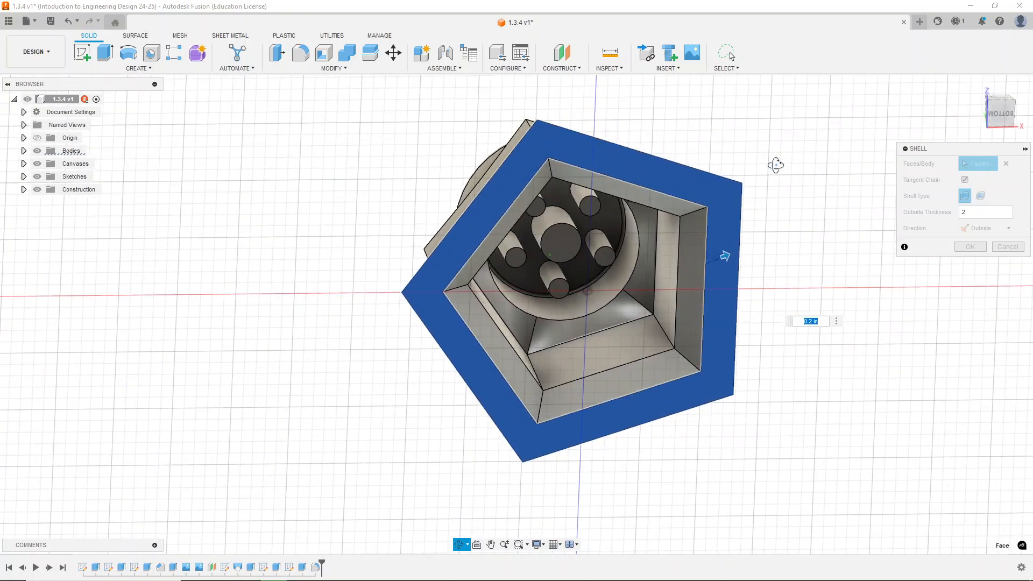
pyautogui.scroll(2, 789, 272)
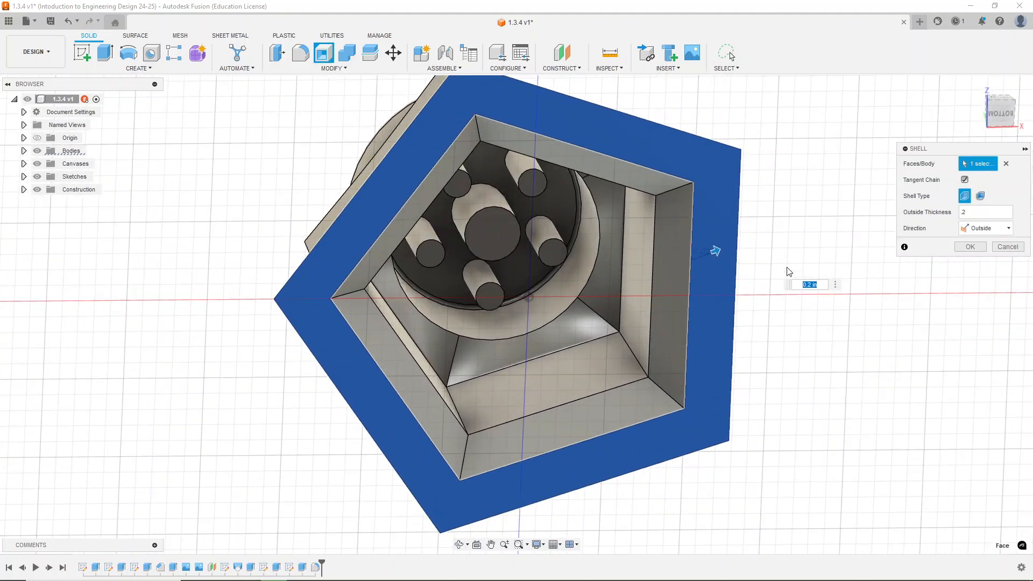
pyautogui.click(1000, 230)
pyautogui.click(985, 240)
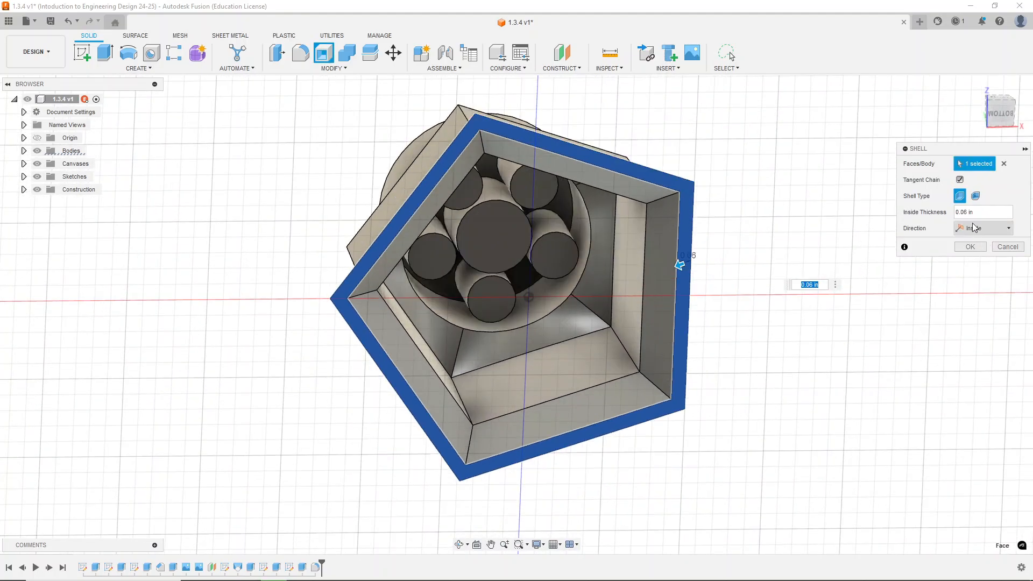
# Try the rounded shell type on the hollow interior and return to Sharp Shell.
pyautogui.keyDown('shift'); pyautogui.moveTo(742, 228); pyautogui.dragTo(622, 302, button='middle'); pyautogui.keyUp('shift')
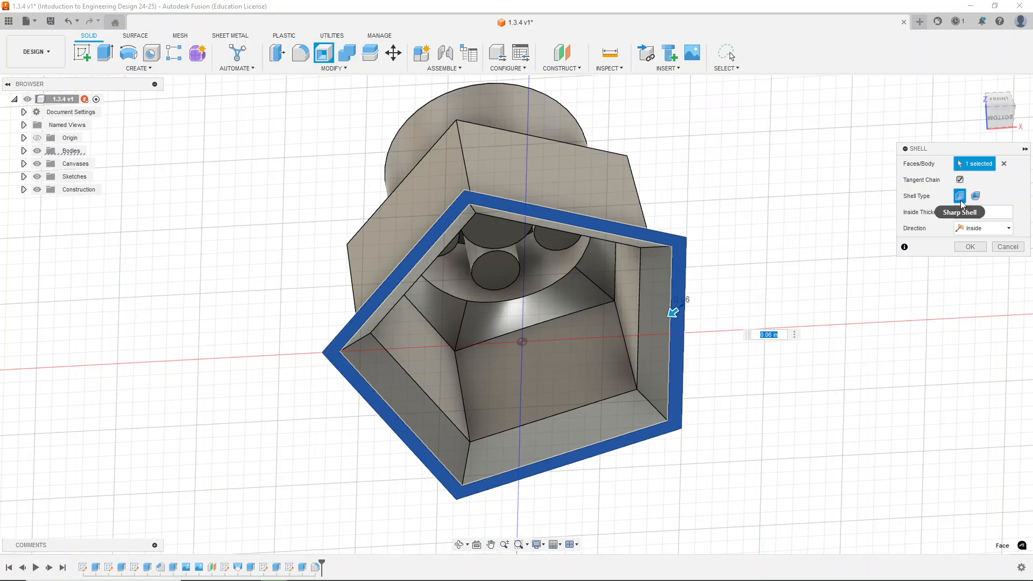
pyautogui.click(976, 199)
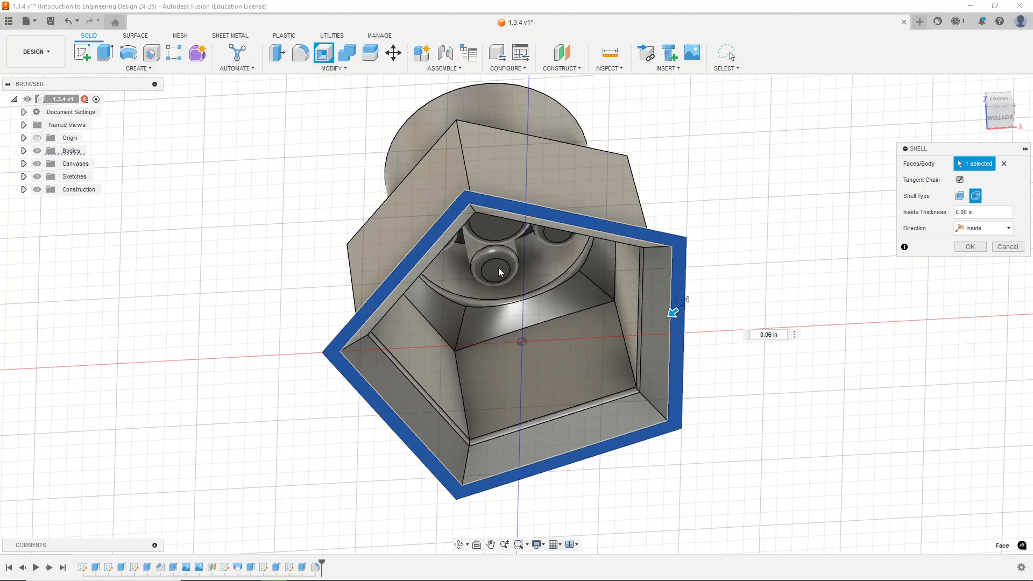
pyautogui.click(960, 197)
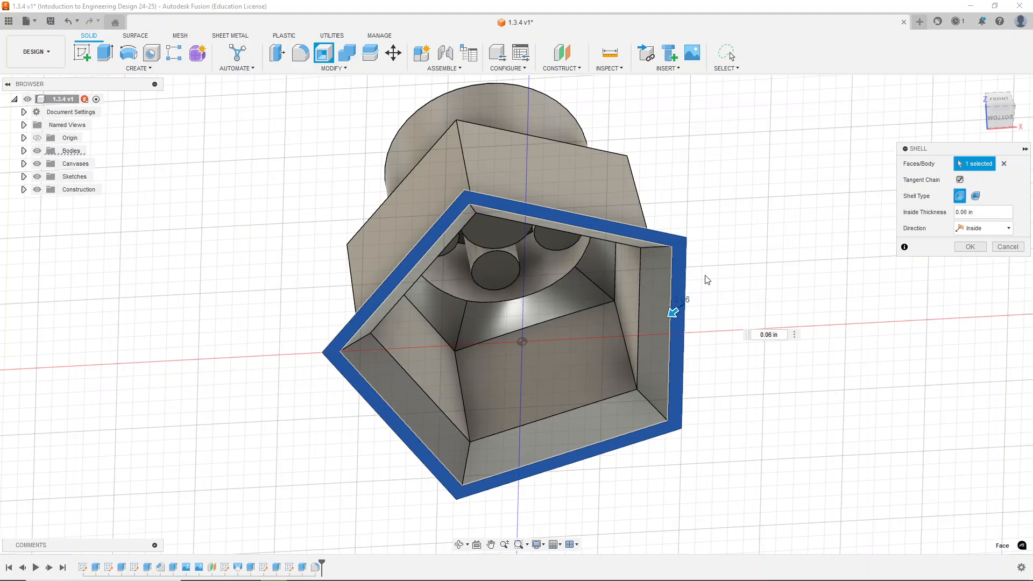
# Complete the Shell as a sharp shell with an inside thickness of 0.06 in, open at the pentagonal bottom.
pyautogui.moveTo(785, 217)
pyautogui.keyDown('shift'); pyautogui.mouseDown(button='middle')
pyautogui.moveTo(793, 178)
pyautogui.moveTo(784, 178)
pyautogui.moveTo(799, 210)
pyautogui.mouseUp(button='middle'); pyautogui.keyUp('shift')
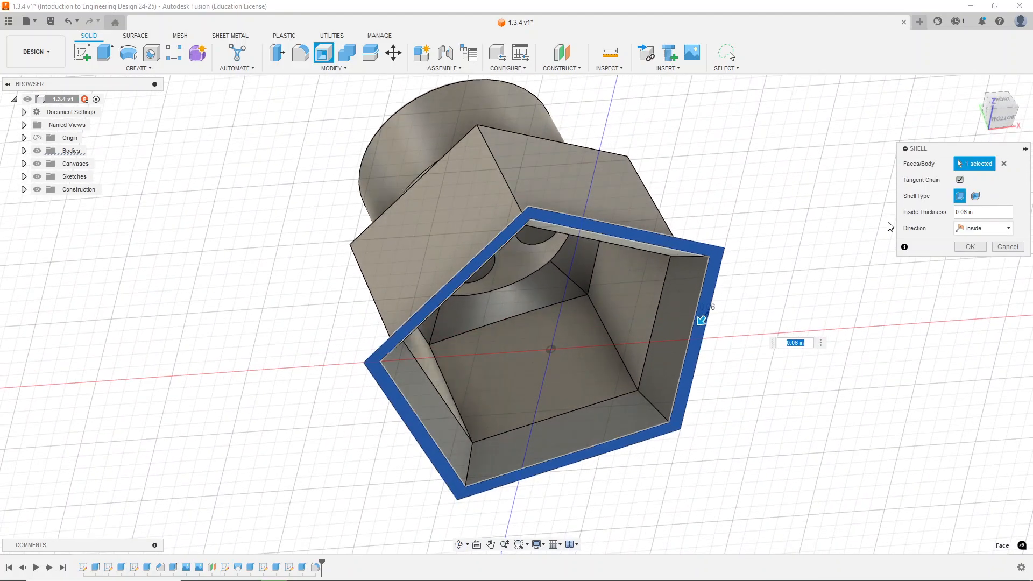
pyautogui.click(961, 199)
pyautogui.click(971, 247)
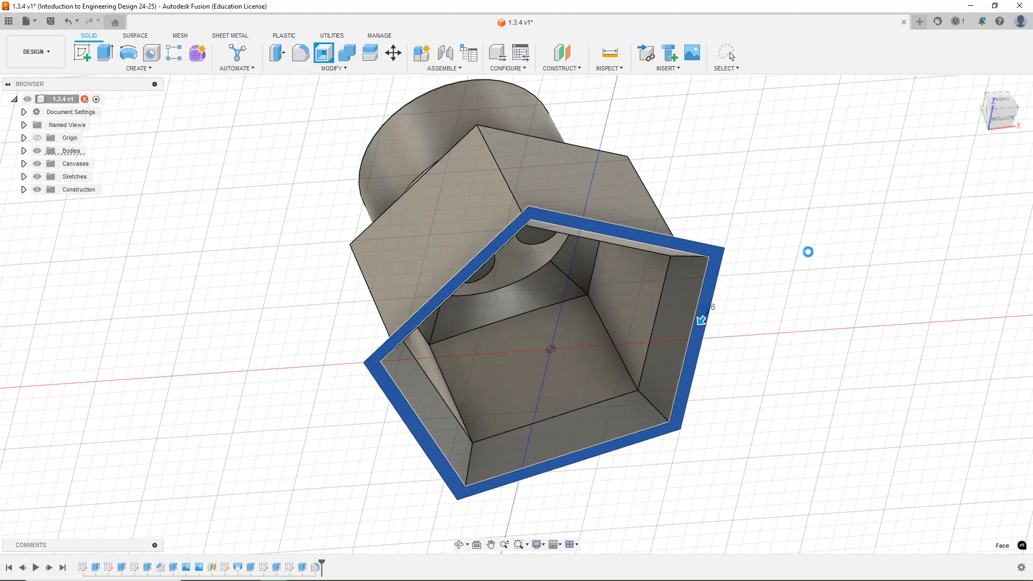
pyautogui.keyDown('shift'); pyautogui.moveTo(793, 254); pyautogui.dragTo(715, 333, button='middle'); pyautogui.keyUp('shift')
pyautogui.scroll(-6, 645, 318)
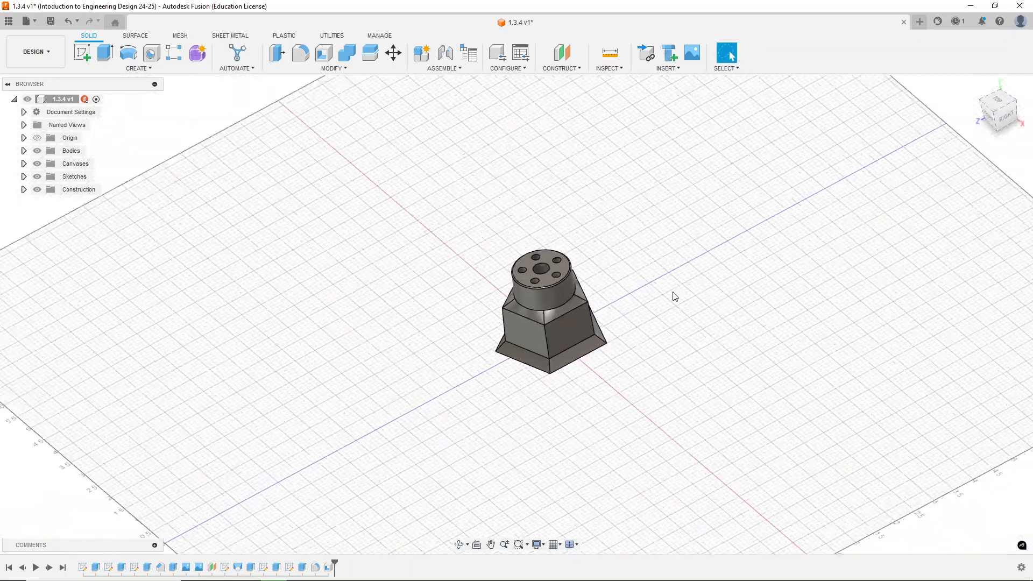
# Show the Side canvas again and compare its photo of the tube with the shelled body.
pyautogui.keyDown('shift'); pyautogui.moveTo(674, 296); pyautogui.dragTo(621, 308, button='middle'); pyautogui.keyUp('shift')
pyautogui.scroll(3, 538, 345)
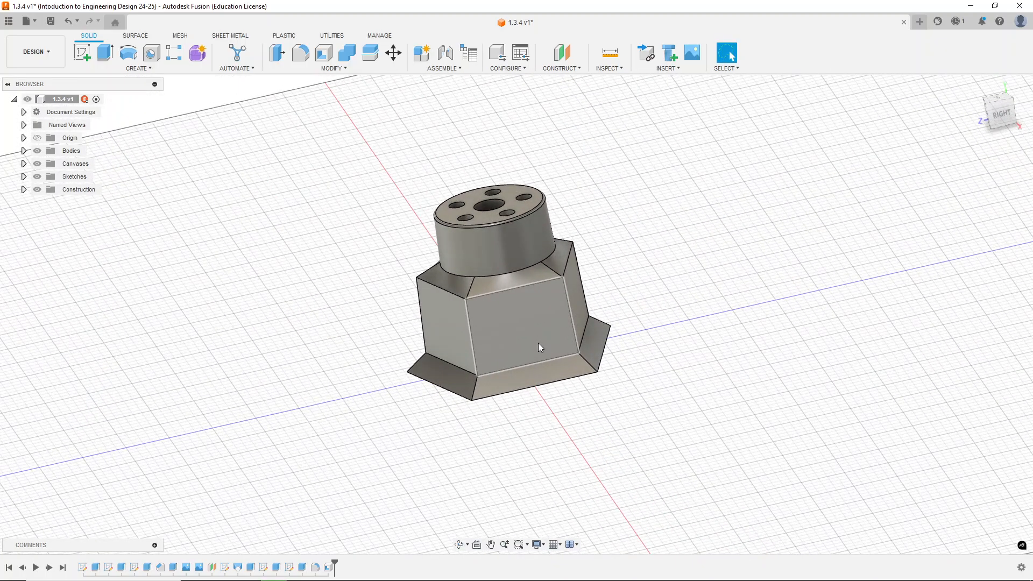
pyautogui.scroll(-2, 580, 354)
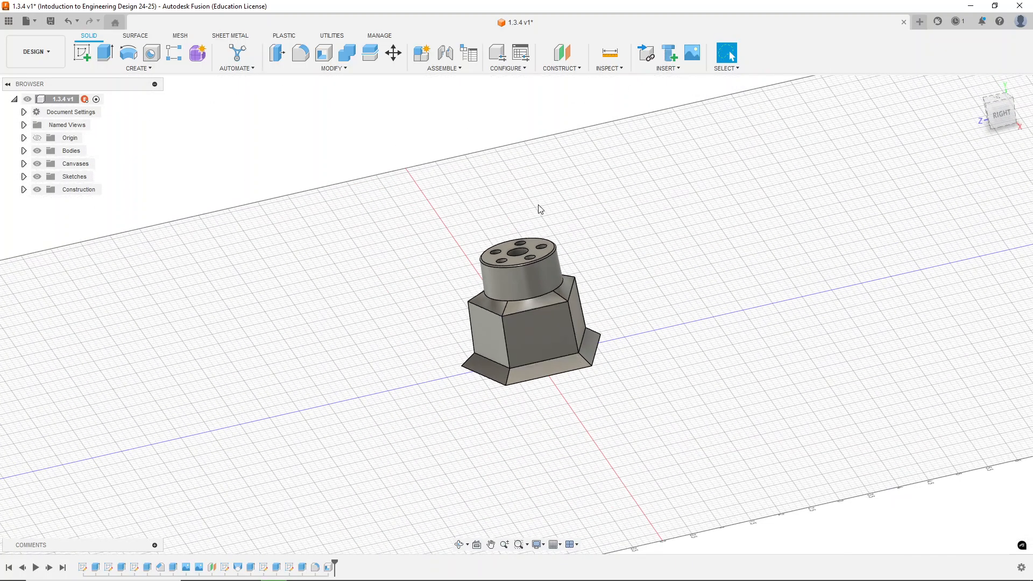
pyautogui.scroll(2, 540, 203)
pyautogui.scroll(-2, 543, 198)
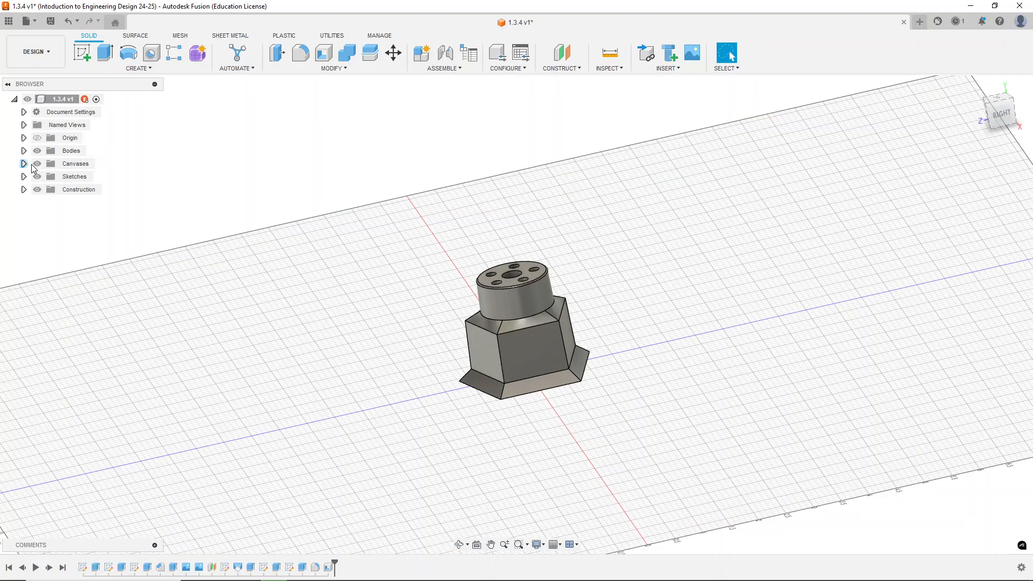
pyautogui.click(24, 163)
pyautogui.click(47, 177)
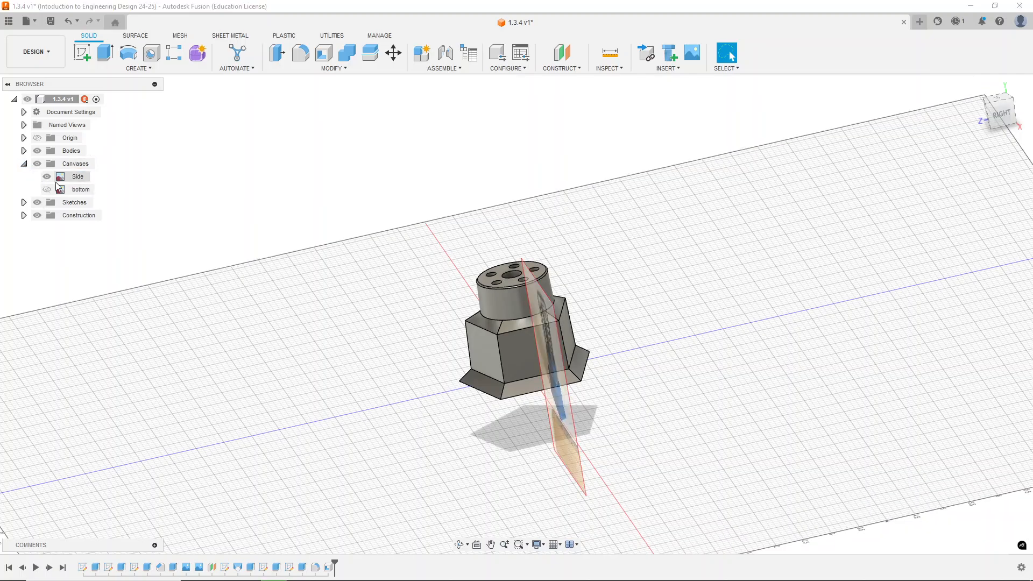
pyautogui.keyDown('shift'); pyautogui.moveTo(399, 366); pyautogui.dragTo(452, 347, button='middle'); pyautogui.keyUp('shift')
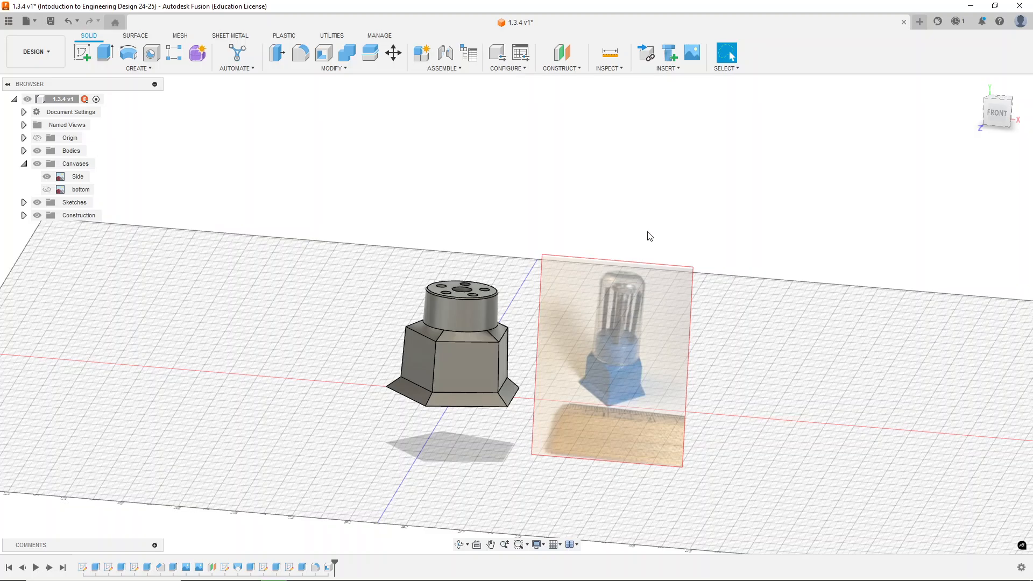
pyautogui.scroll(-2, 650, 237)
pyautogui.scroll(4, 492, 211)
pyautogui.moveTo(579, 274)
pyautogui.keyDown('shift'); pyautogui.mouseDown(button='middle')
pyautogui.moveTo(565, 272)
pyautogui.moveTo(564, 285)
pyautogui.mouseUp(button='middle'); pyautogui.keyUp('shift')
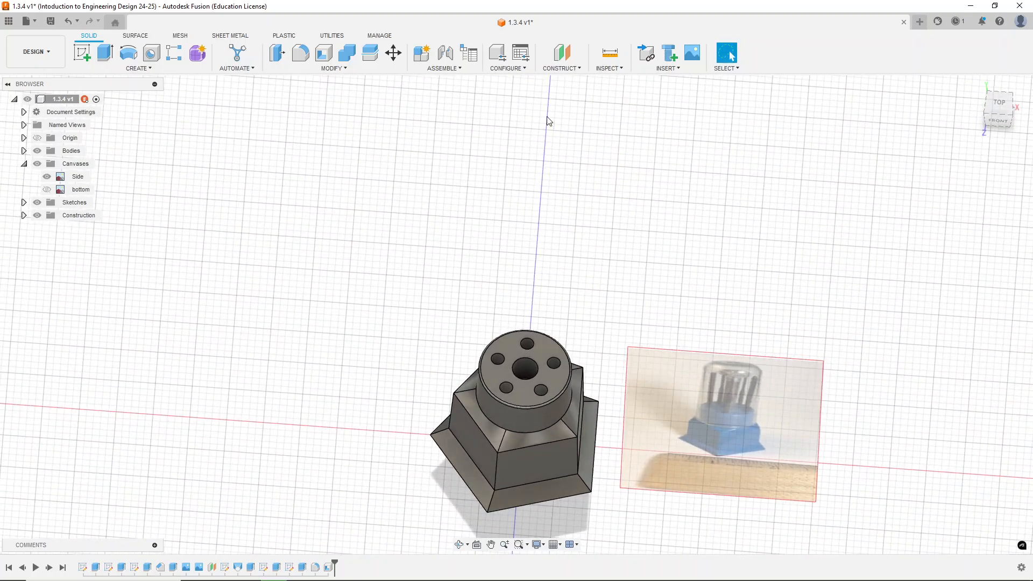
# Create a construction axis through the cylindrical face of the central hole.
pyautogui.click(575, 71)
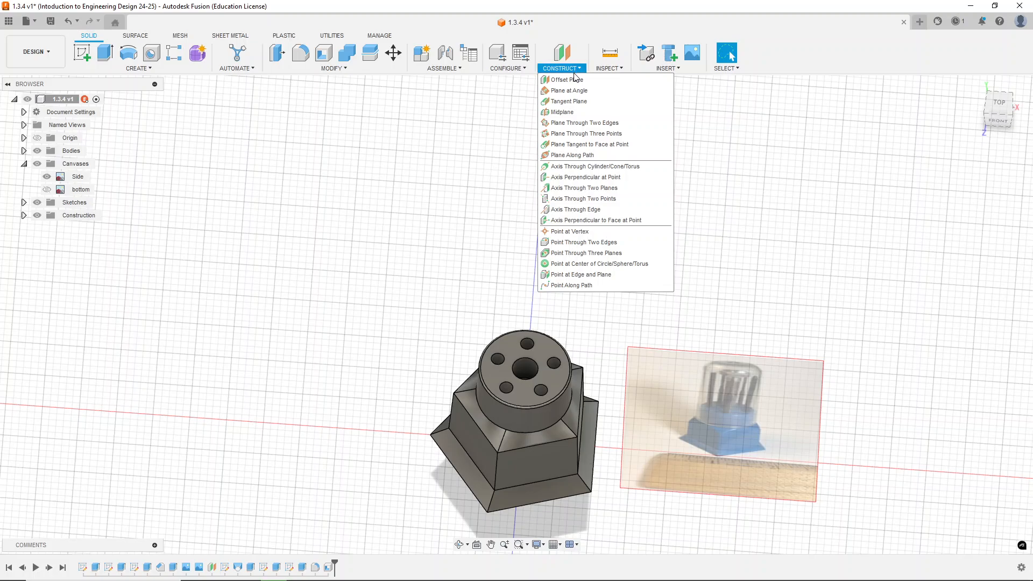
pyautogui.click(578, 168)
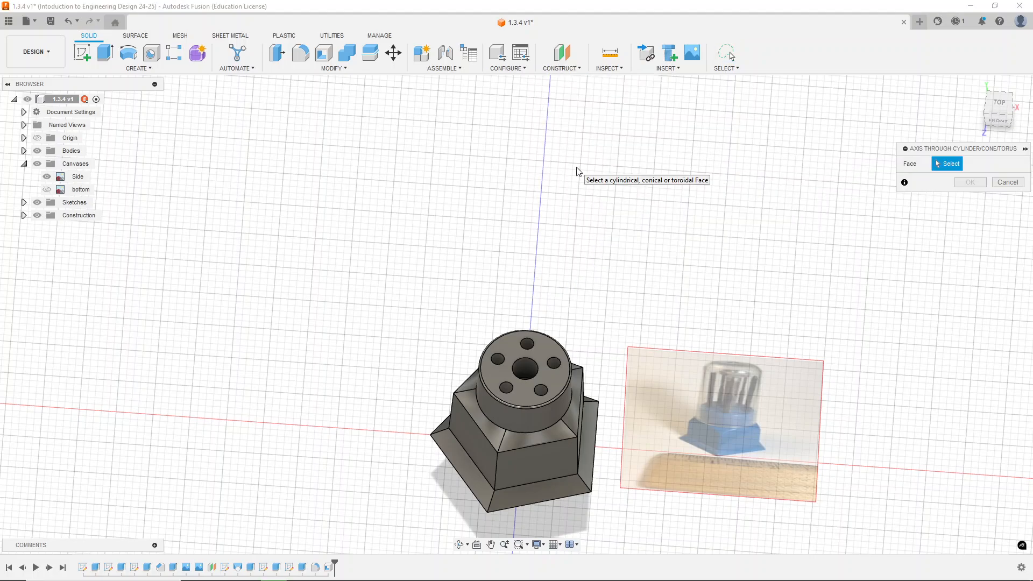
pyautogui.scroll(5, 527, 359)
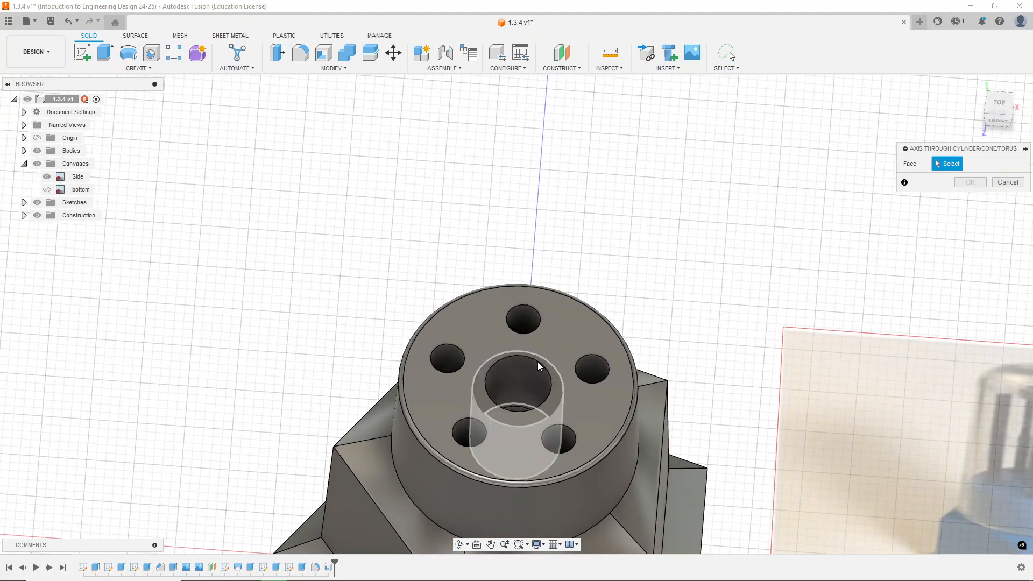
pyautogui.click(545, 378)
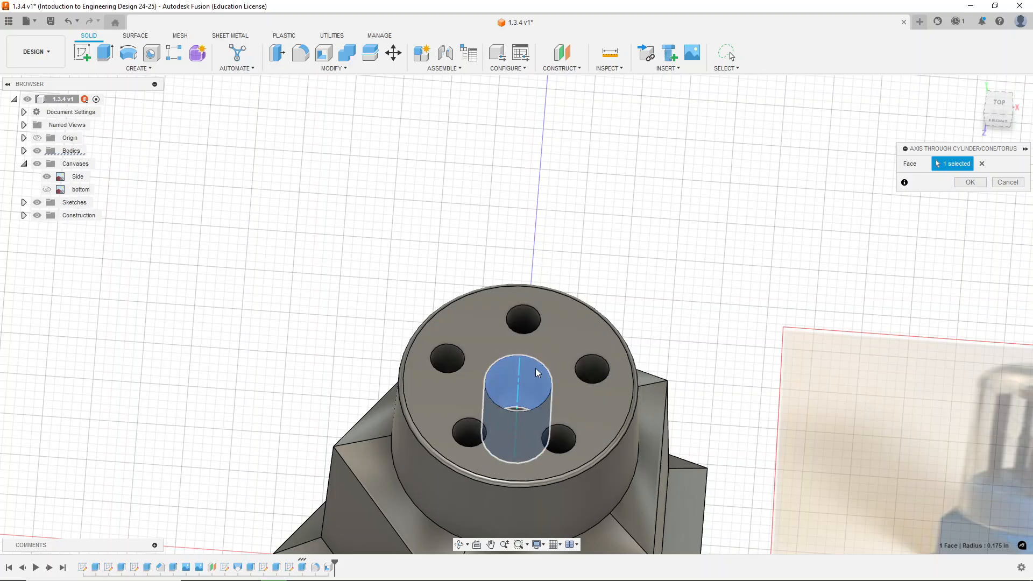
pyautogui.keyDown('shift'); pyautogui.moveTo(707, 290); pyautogui.dragTo(753, 285, button='middle'); pyautogui.keyUp('shift')
pyautogui.click(972, 182)
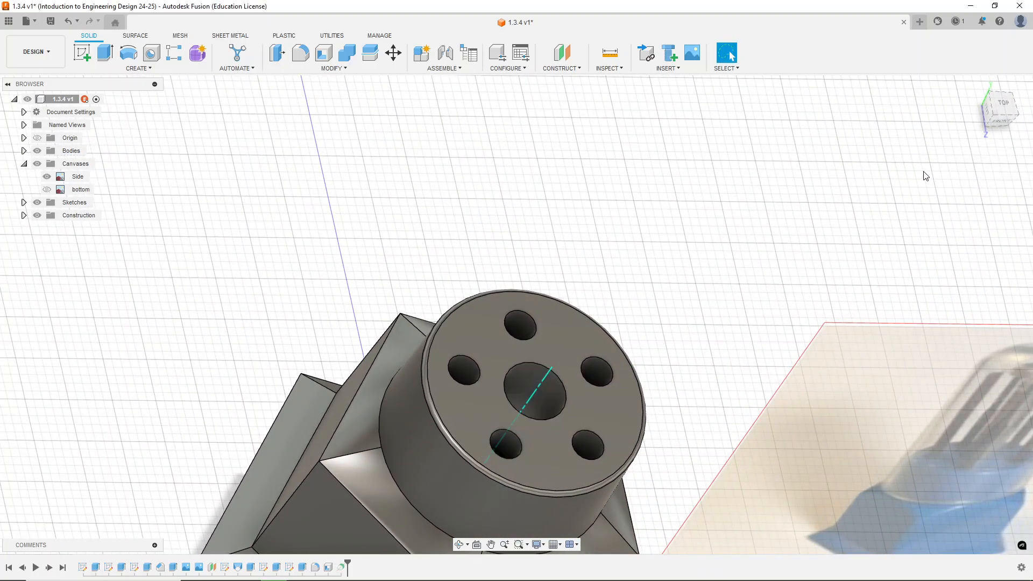
# Create a Plane at Angle on the central hole's axis, previewing 90 and 30 degrees before setting the angle to 0.
pyautogui.click(579, 72)
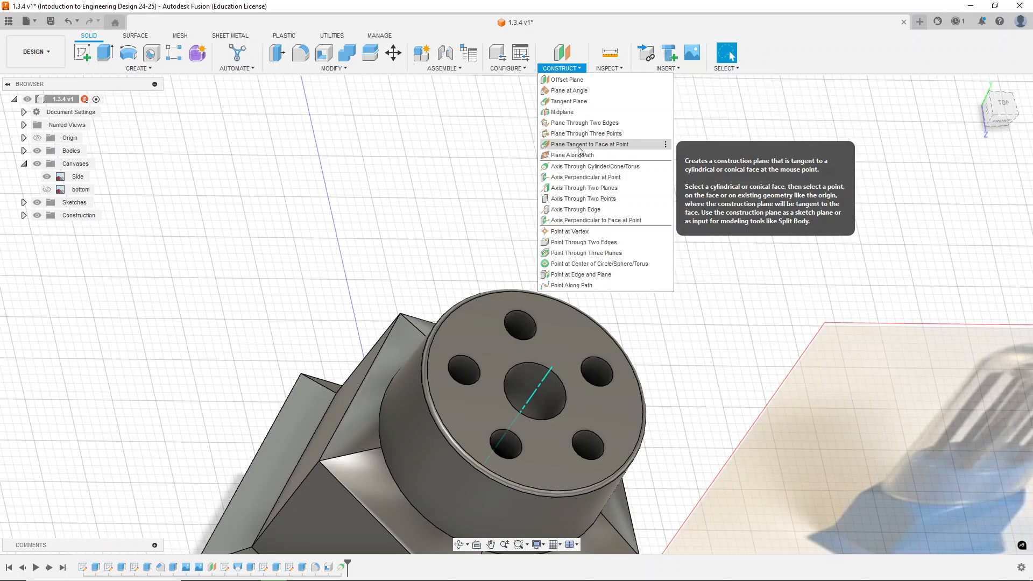
pyautogui.click(585, 91)
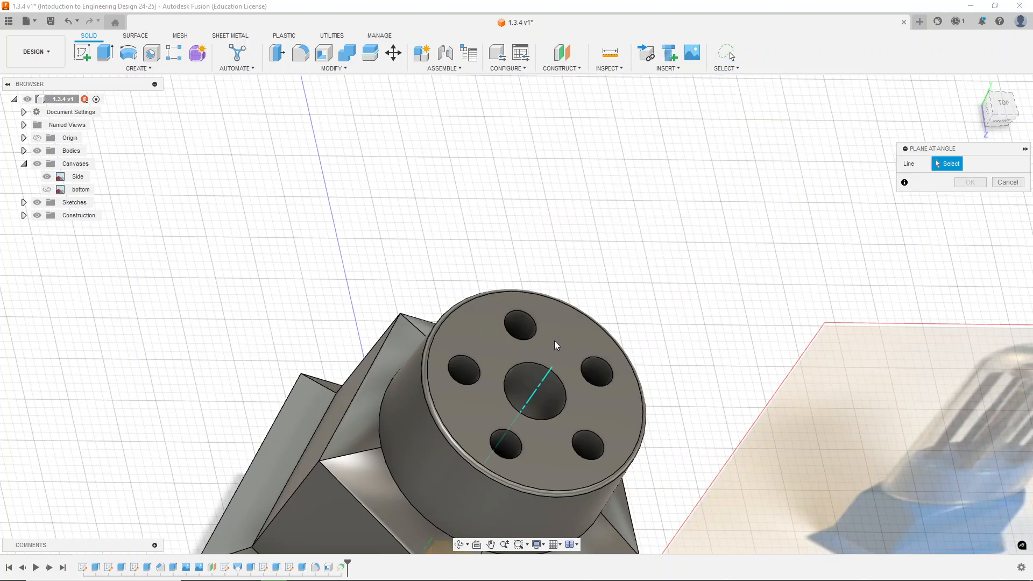
pyautogui.click(546, 383)
pyautogui.keyDown('shift'); pyautogui.moveTo(716, 267); pyautogui.dragTo(612, 230, button='middle'); pyautogui.keyUp('shift')
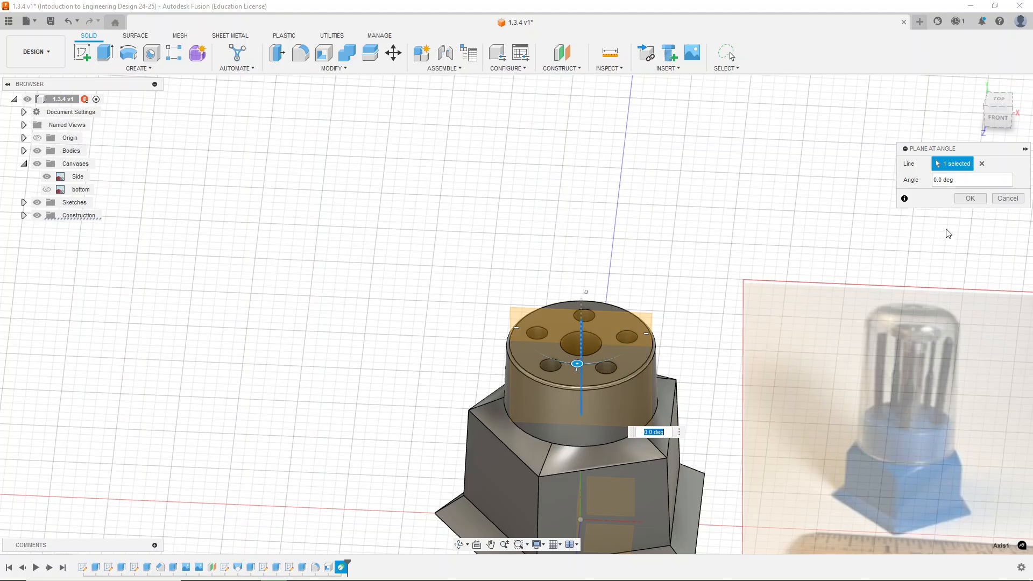
pyautogui.click(959, 180)
pyautogui.write('90')
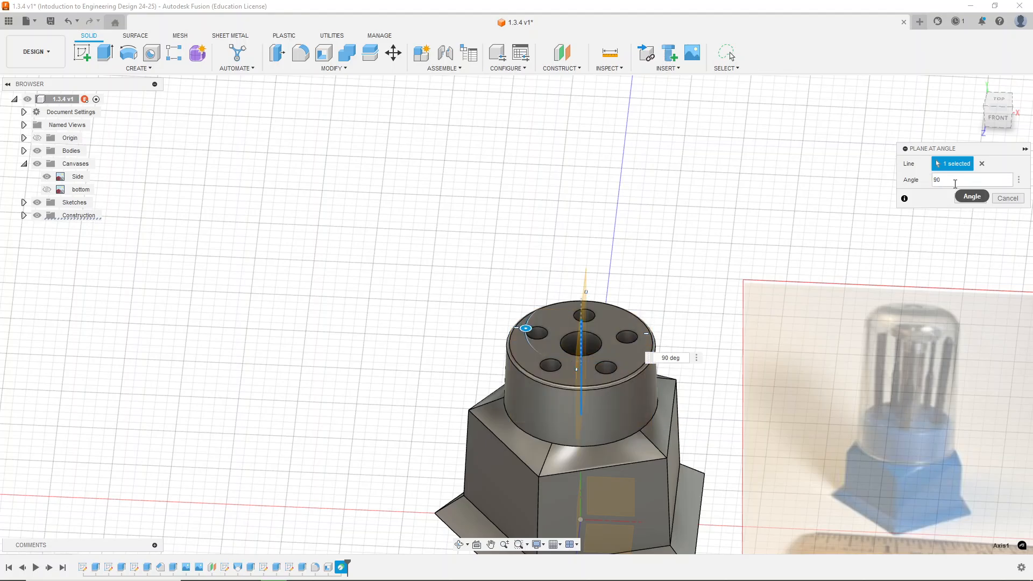
pyautogui.write('30')
pyautogui.moveTo(966, 181); pyautogui.dragTo(930, 185)
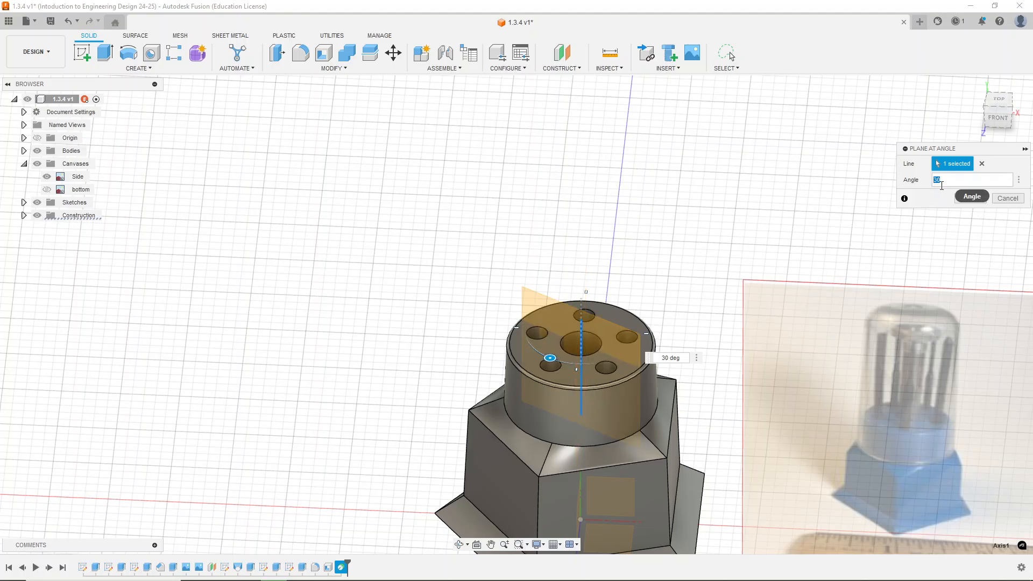
pyautogui.write('0')
pyautogui.click(969, 198)
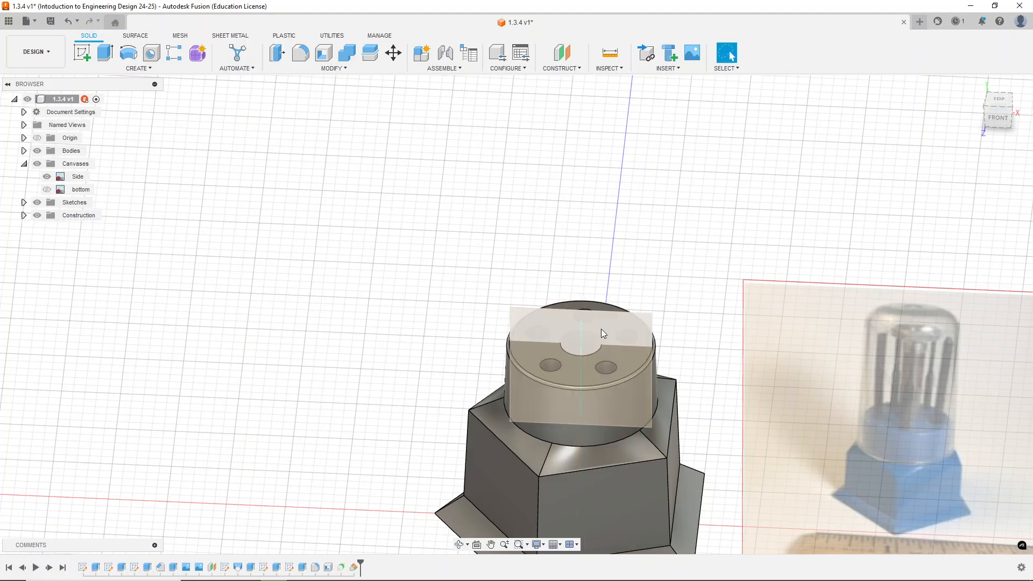
# Start a sketch on the vertical construction plane through the central hole's axis.
pyautogui.scroll(3, 592, 436)
pyautogui.keyDown('shift'); pyautogui.moveTo(740, 278); pyautogui.dragTo(744, 265, button='middle'); pyautogui.keyUp('shift')
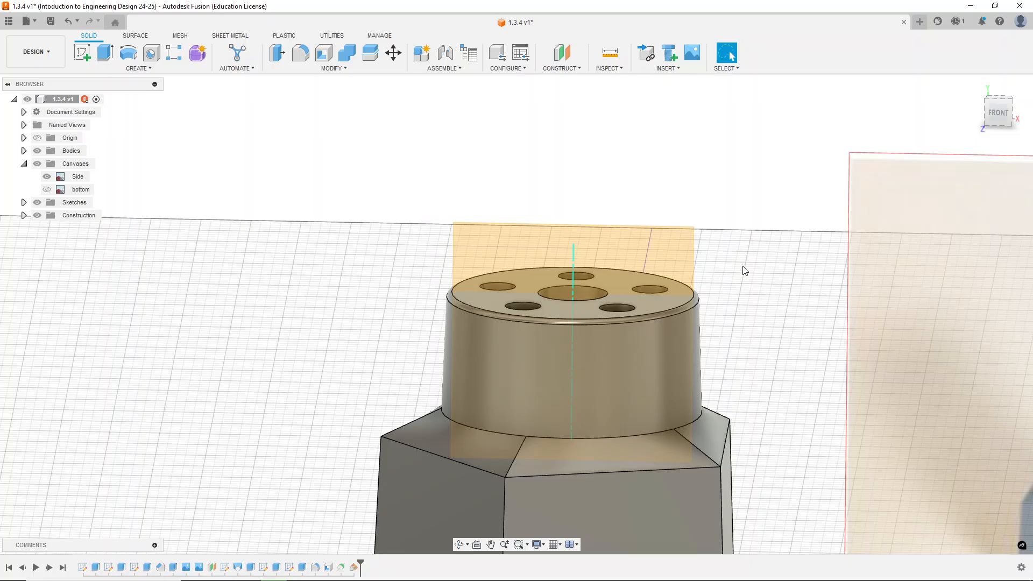
pyautogui.click(82, 52)
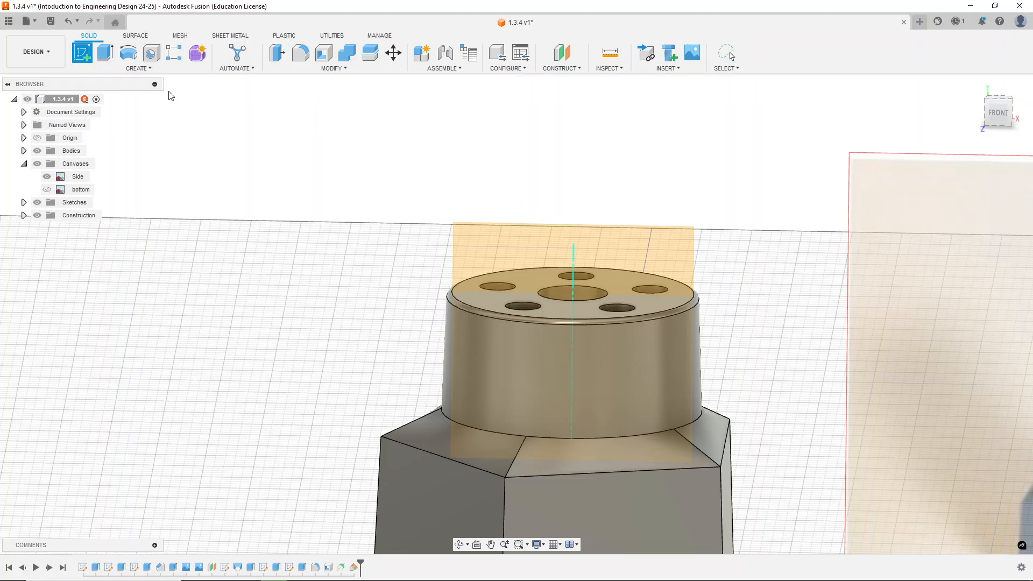
pyautogui.click(489, 238)
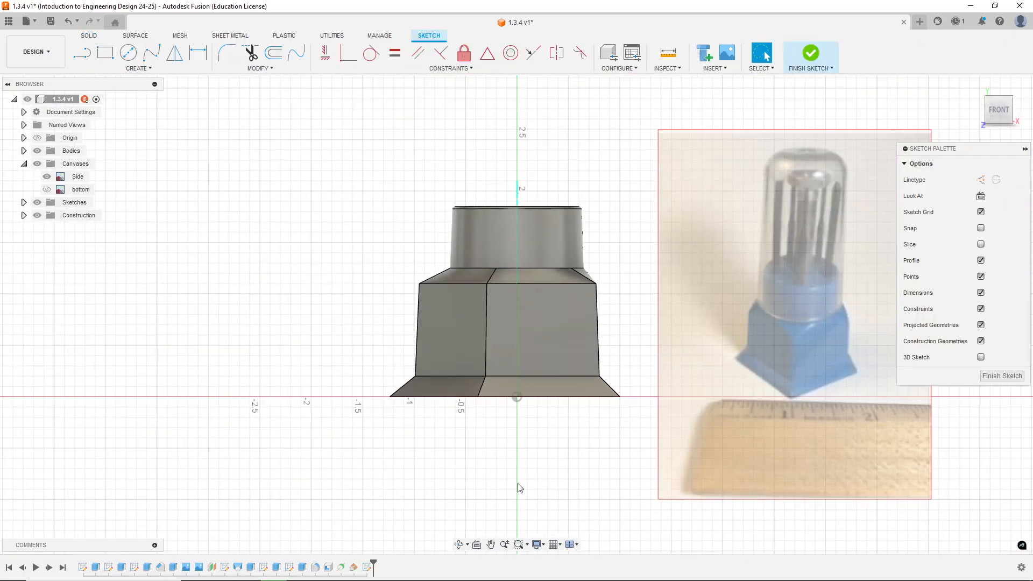
# Project the upper cylinder's side face, one sloped shoulder edge with its corner point, and the opposite upper edge of the base into the sketch.
pyautogui.scroll(2, 538, 209)
pyautogui.keyDown('shift'); pyautogui.moveTo(552, 281); pyautogui.dragTo(554, 286, button='middle'); pyautogui.keyUp('shift')
pyautogui.press('p')
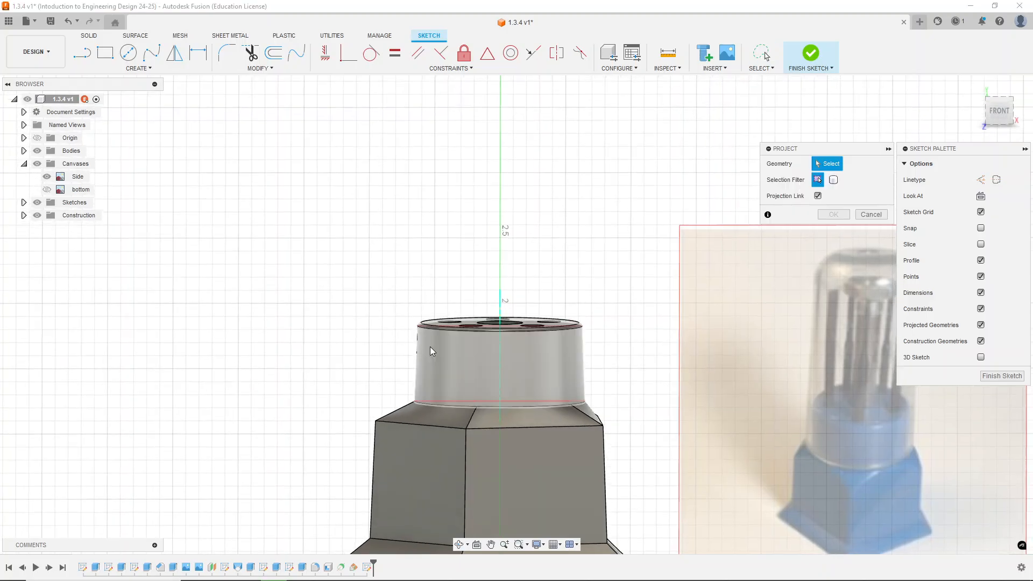
pyautogui.click(435, 358)
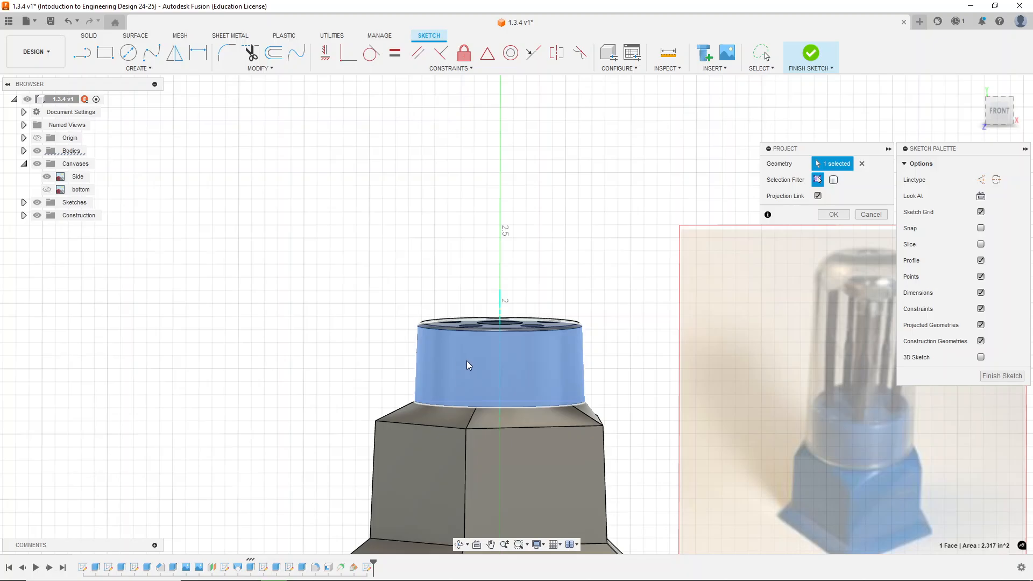
pyautogui.click(376, 421)
pyautogui.click(391, 415)
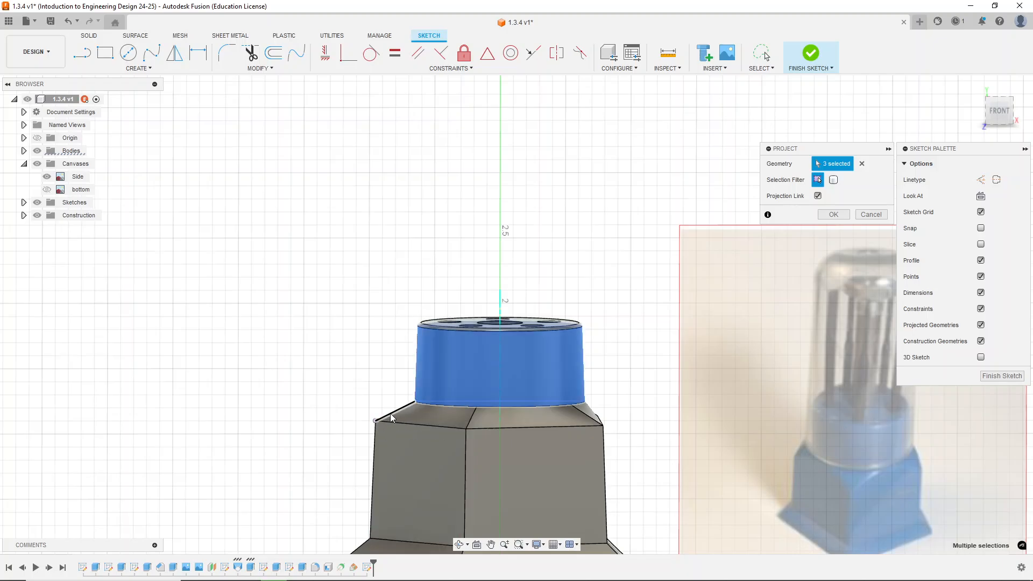
pyautogui.keyDown('shift'); pyautogui.moveTo(387, 309); pyautogui.dragTo(385, 377, button='middle'); pyautogui.keyUp('shift')
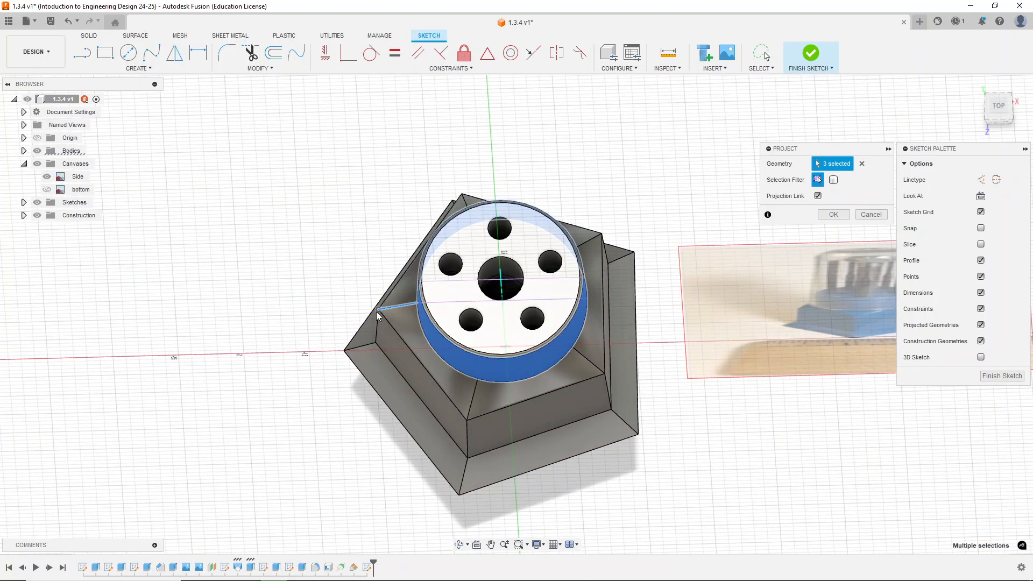
pyautogui.click(604, 304)
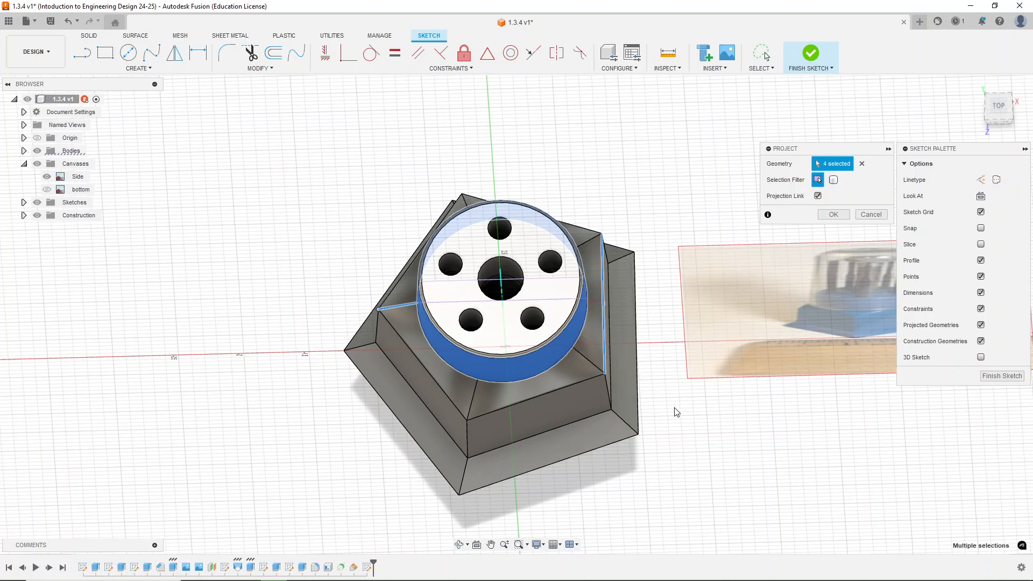
pyautogui.keyDown('shift'); pyautogui.moveTo(676, 409); pyautogui.dragTo(669, 376, button='middle'); pyautogui.keyUp('shift')
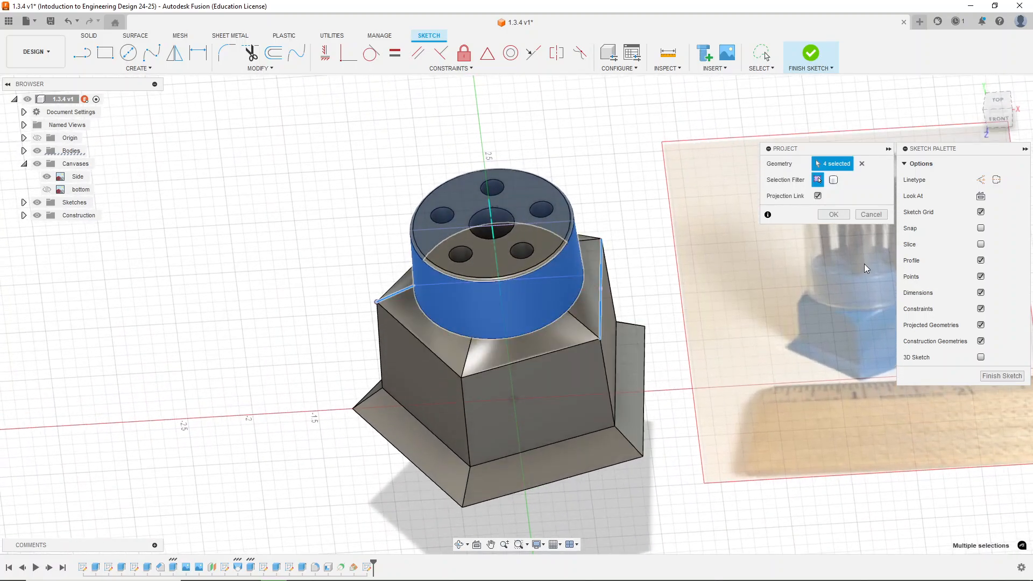
pyautogui.click(833, 215)
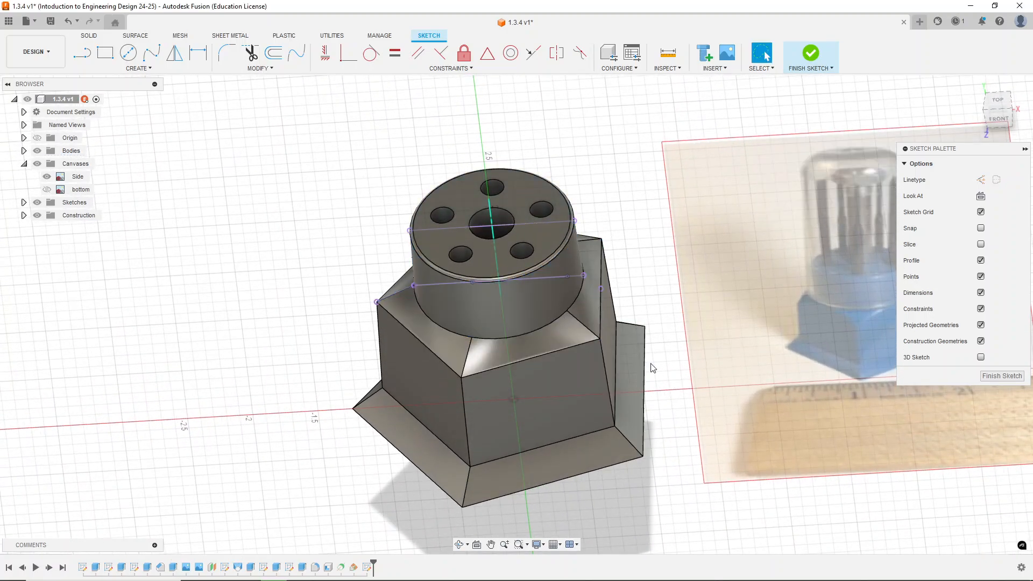
# Draw a 2 in vertical construction line along the central axis, upward from the middle of the cylinder's projected top edge.
pyautogui.keyDown('shift'); pyautogui.moveTo(653, 369); pyautogui.dragTo(668, 300, button='middle'); pyautogui.keyUp('shift')
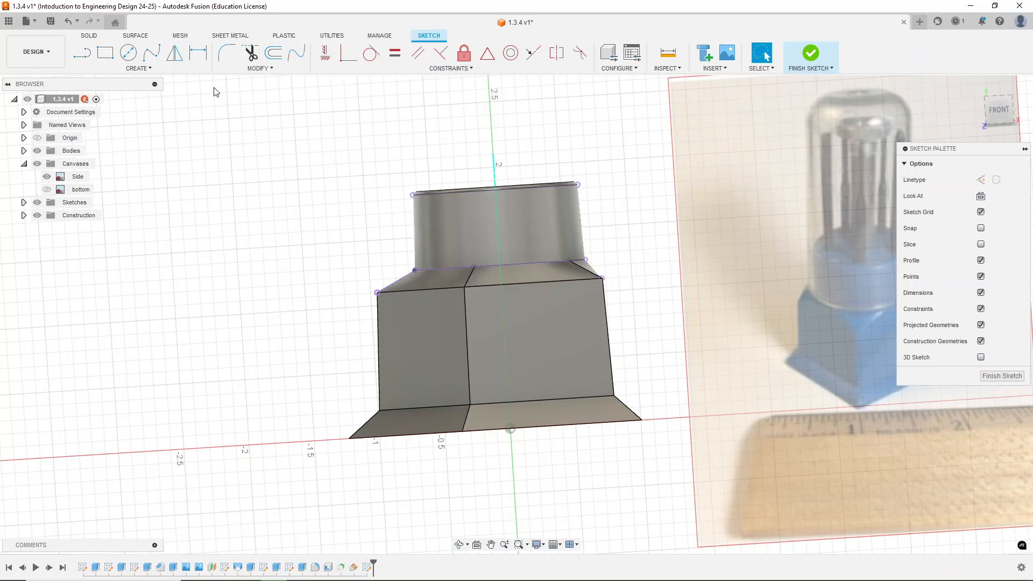
pyautogui.scroll(-3, 472, 466)
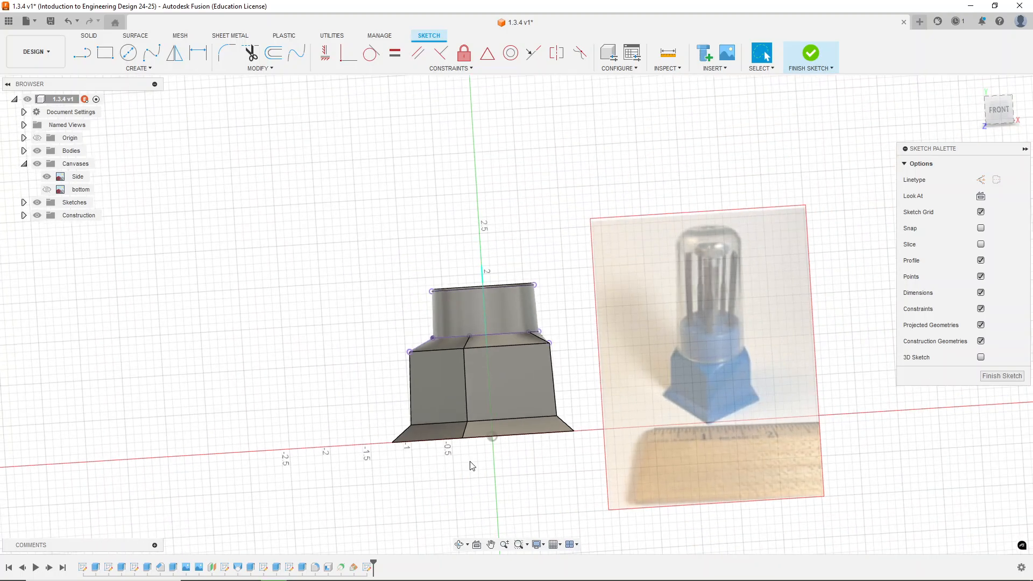
pyautogui.scroll(3, 488, 457)
pyautogui.click(82, 52)
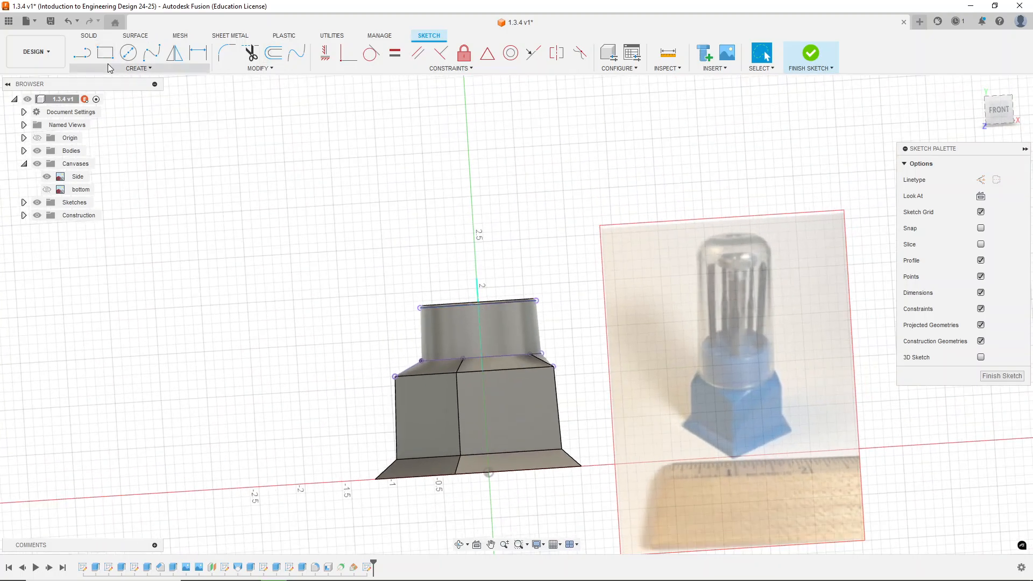
pyautogui.click(981, 179)
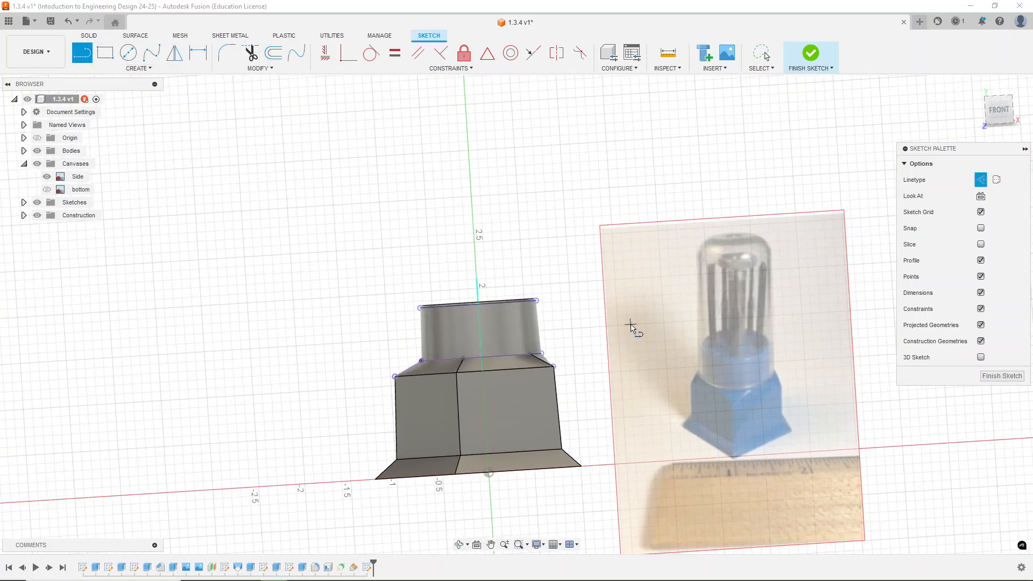
pyautogui.click(478, 302)
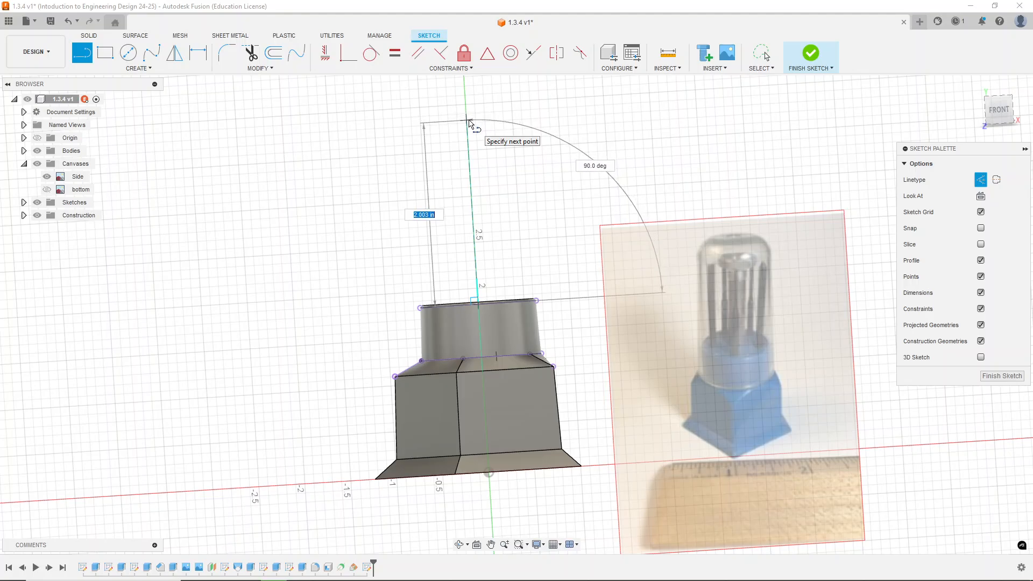
pyautogui.write('2')
pyautogui.press('Return')
pyautogui.press('Escape')
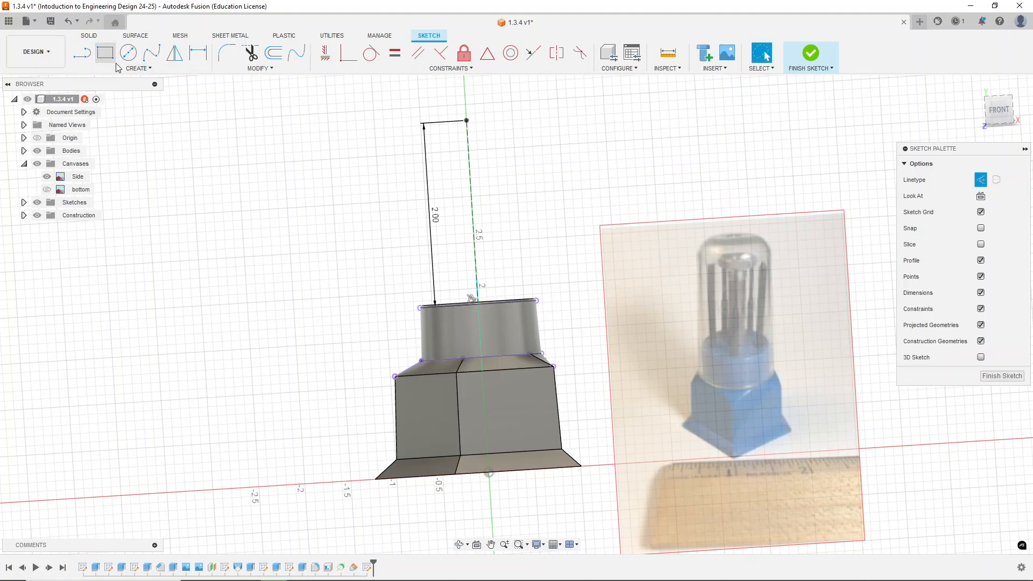
# Draw a solid-line rectangle about 2.58 in tall from the construction line's upper end down to the cylinder's base level, just outside its wall.
pyautogui.click(105, 52)
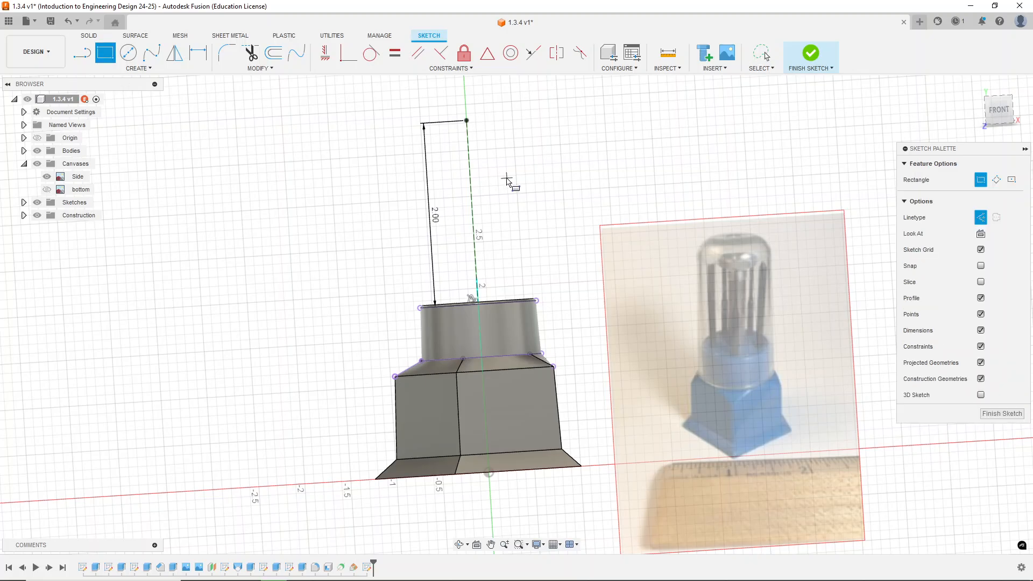
pyautogui.click(467, 121)
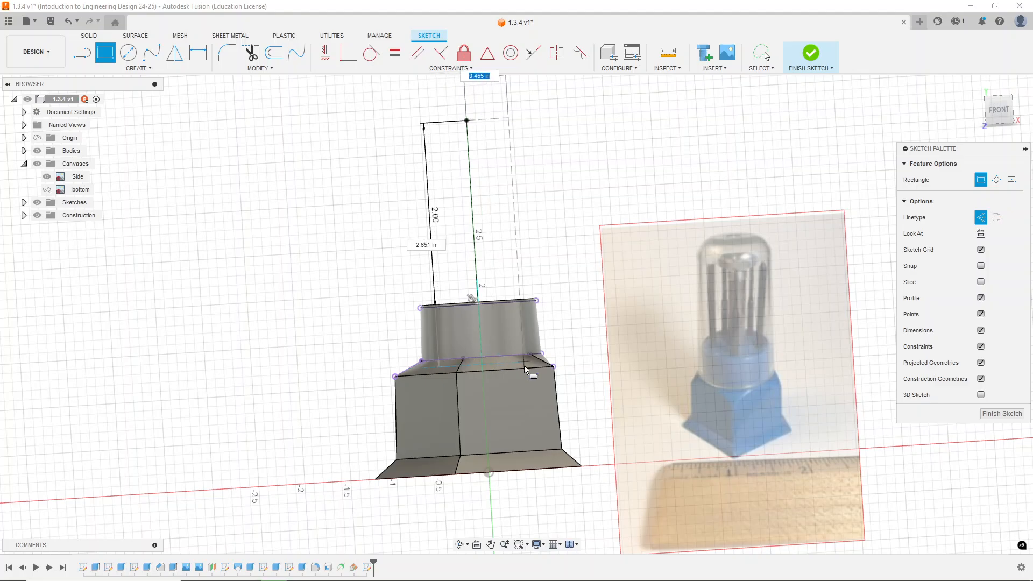
pyautogui.click(981, 216)
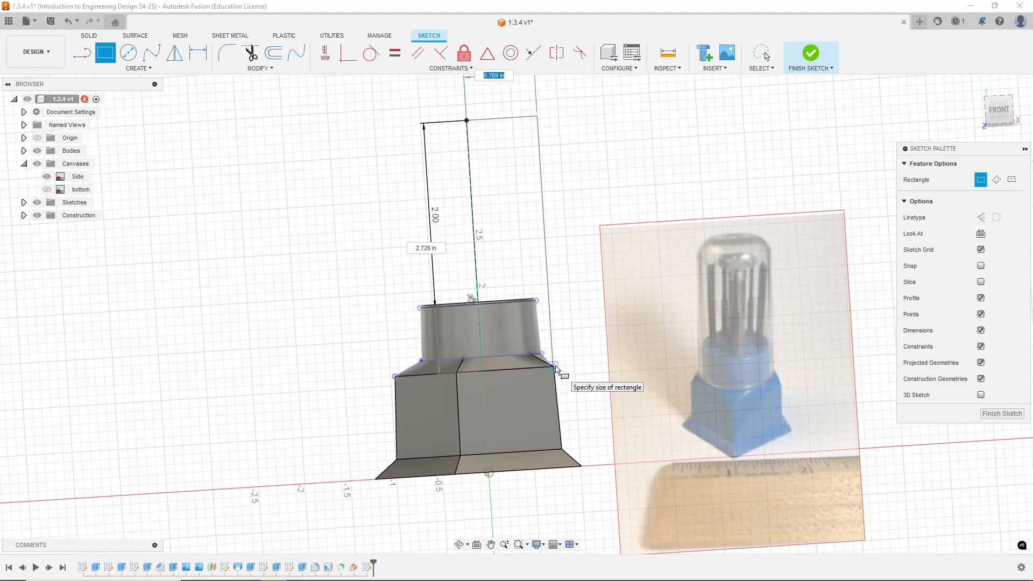
pyautogui.scroll(1, 555, 367)
pyautogui.scroll(2, 556, 368)
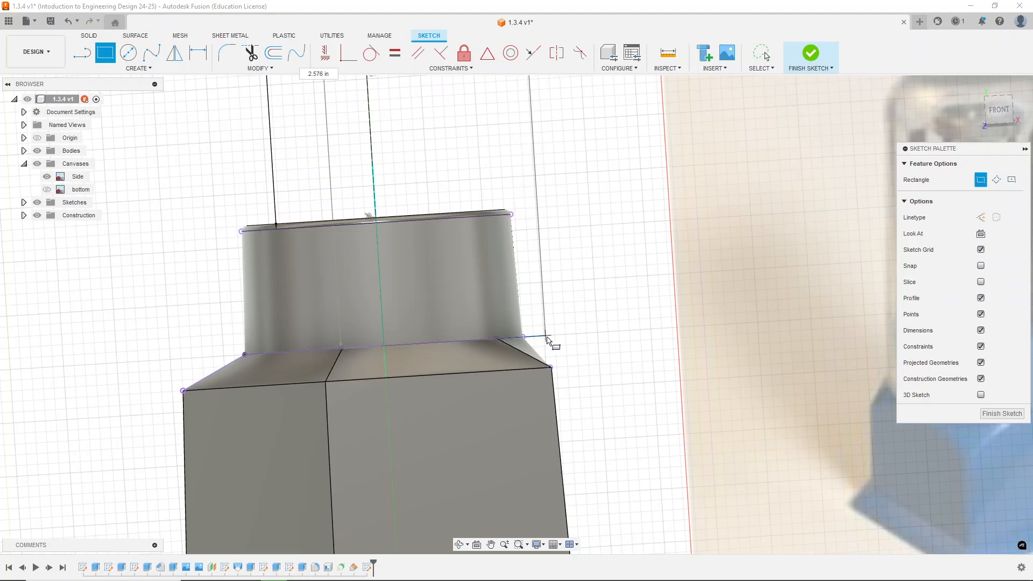
pyautogui.scroll(5, 541, 324)
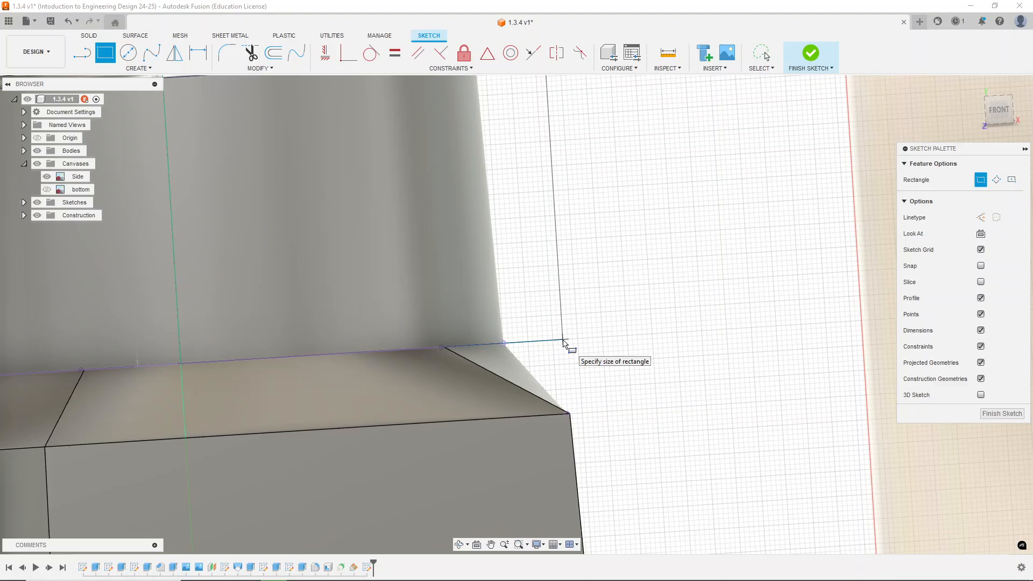
pyautogui.click(543, 341)
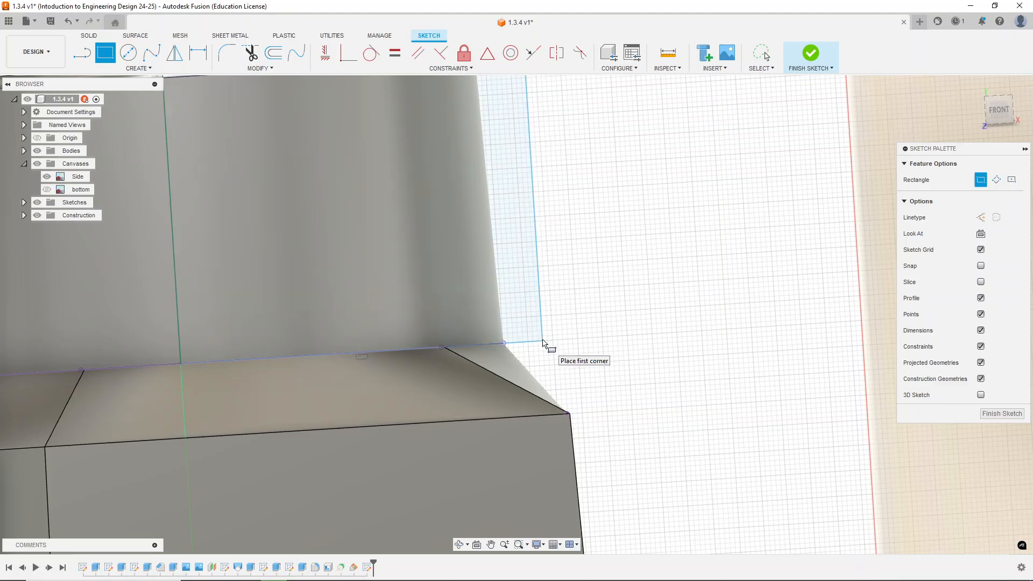
# Try making the rectangle's lower outer corner coincident with the projected point at the base's outer shoulder corner, and undo it.
pyautogui.click(350, 58)
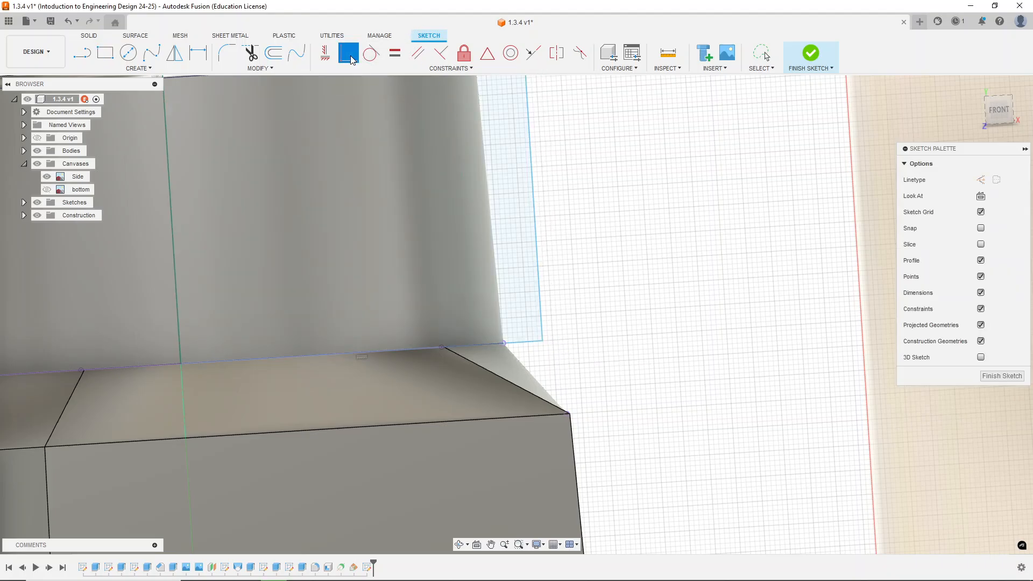
pyautogui.click(543, 341)
pyautogui.click(569, 414)
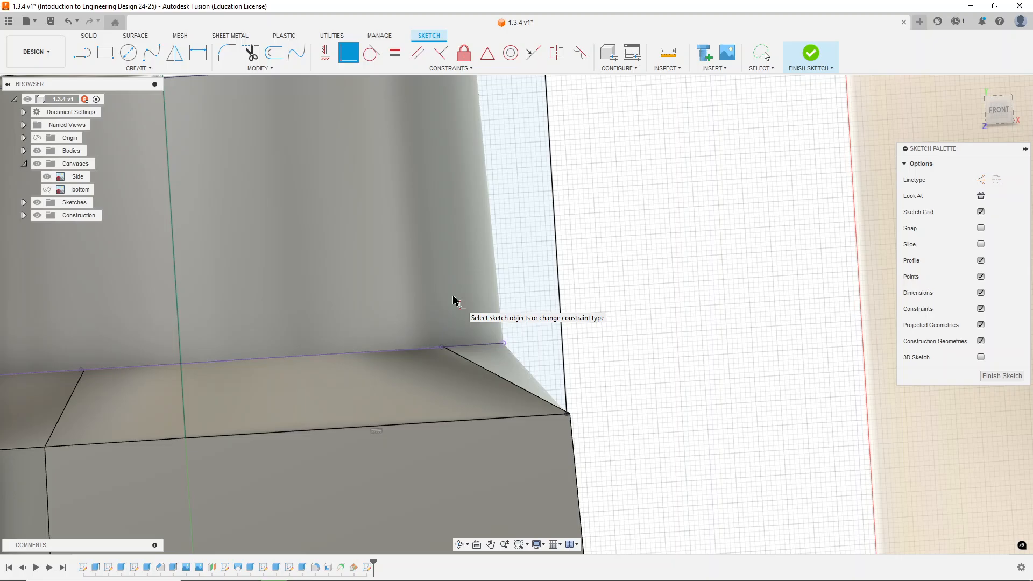
pyautogui.press('Escape')
pyautogui.hotkey('ctrl', 'z')
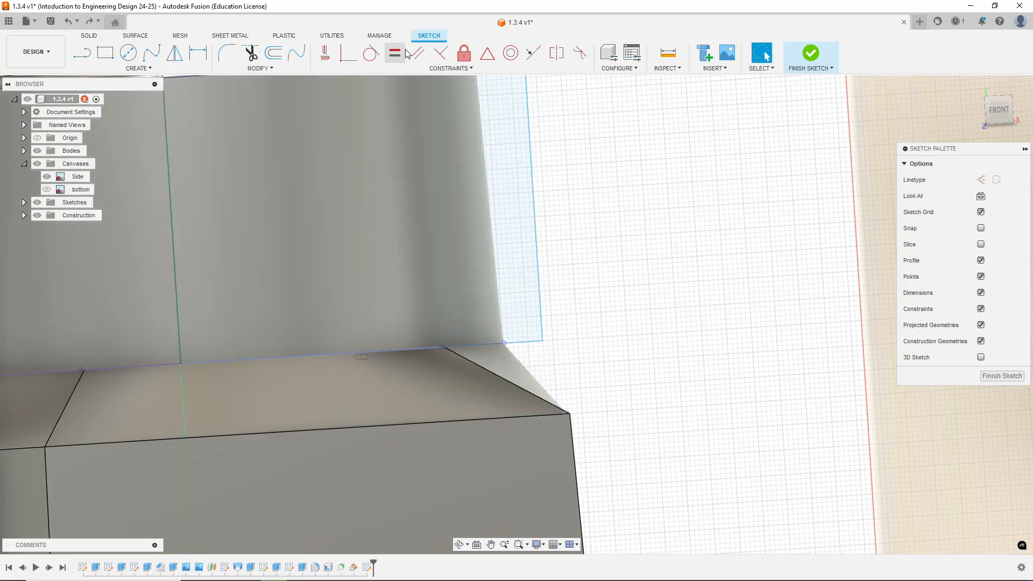
# Try a collinear constraint between the rectangle's outer vertical line and the base's outer side edge.
pyautogui.click(533, 53)
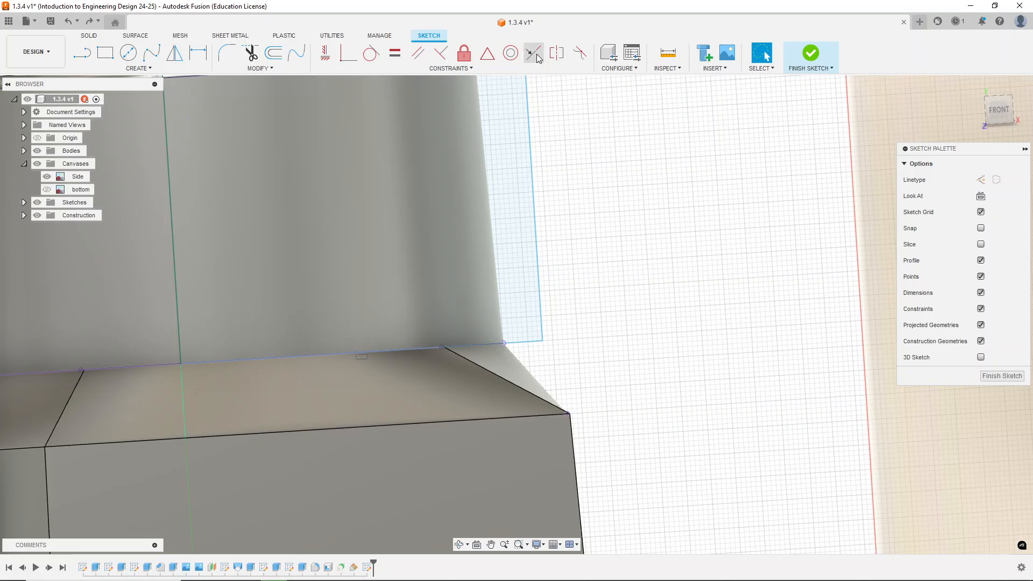
pyautogui.click(542, 315)
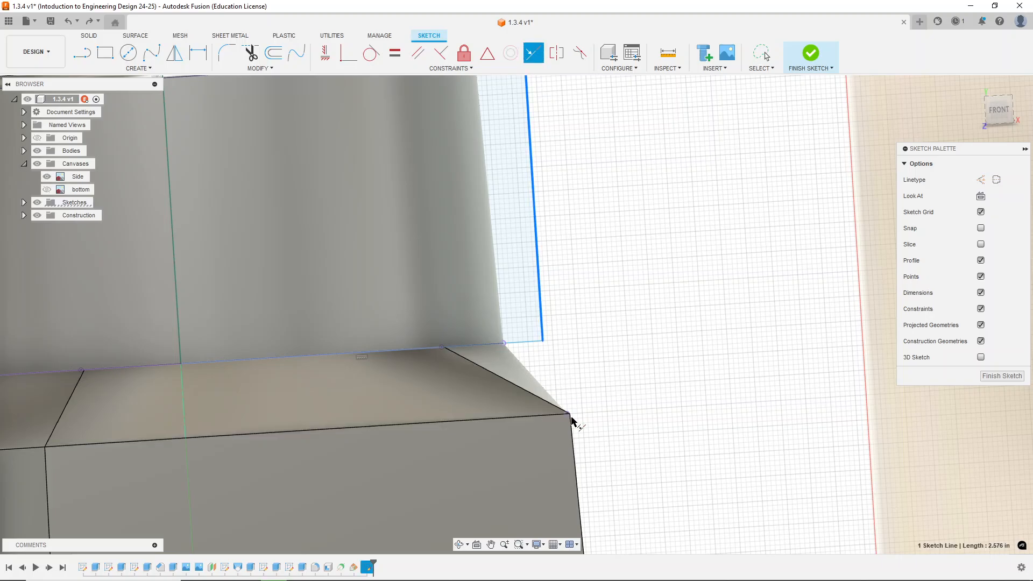
pyautogui.click(575, 462)
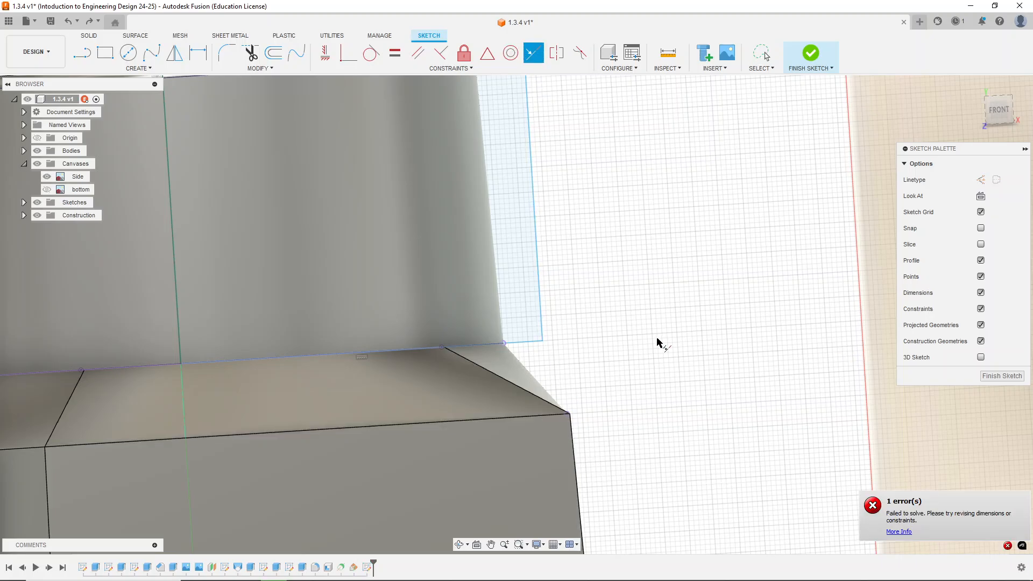
# Apply a coincident constraint between the rectangle's lower outer corner and the projected point at the base's outer shoulder corner.
pyautogui.click(353, 54)
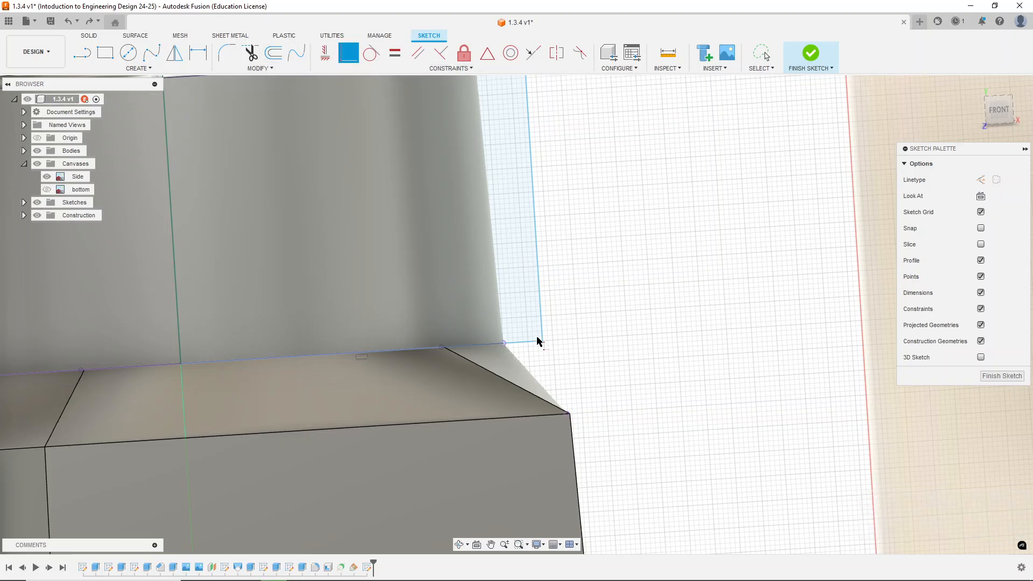
pyautogui.click(568, 415)
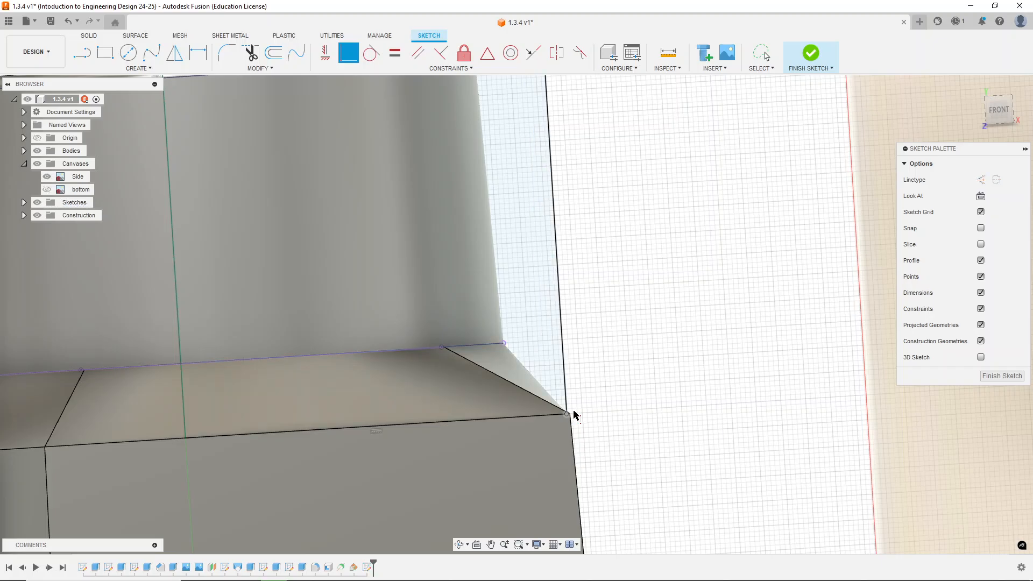
pyautogui.keyDown('shift'); pyautogui.moveTo(621, 344); pyautogui.dragTo(623, 358, button='middle'); pyautogui.keyUp('shift')
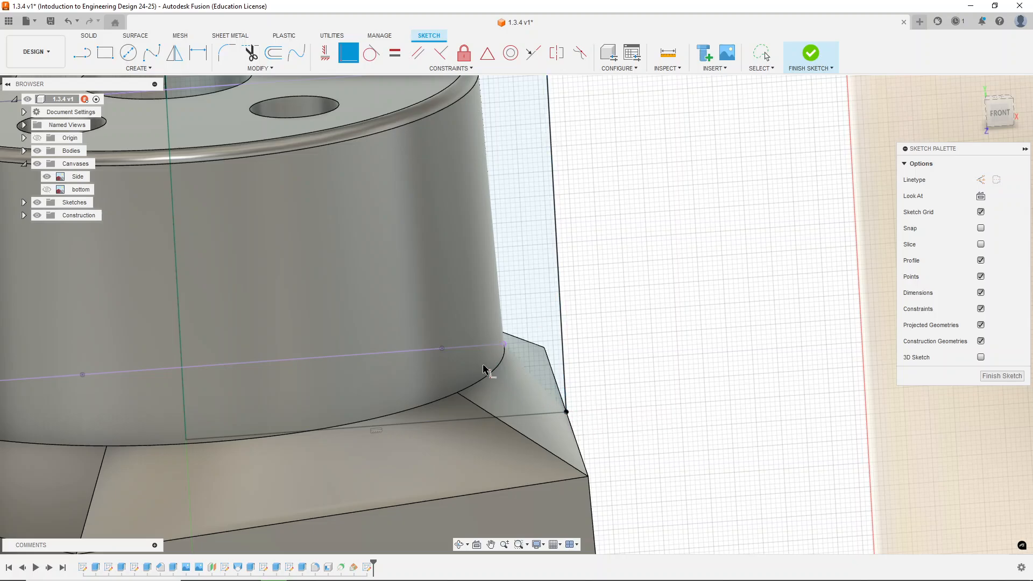
# Draw an inner rectangle from the cylinder's projected lower outer corner up to the central axis, slightly below the outer rectangle's top.
pyautogui.click(105, 52)
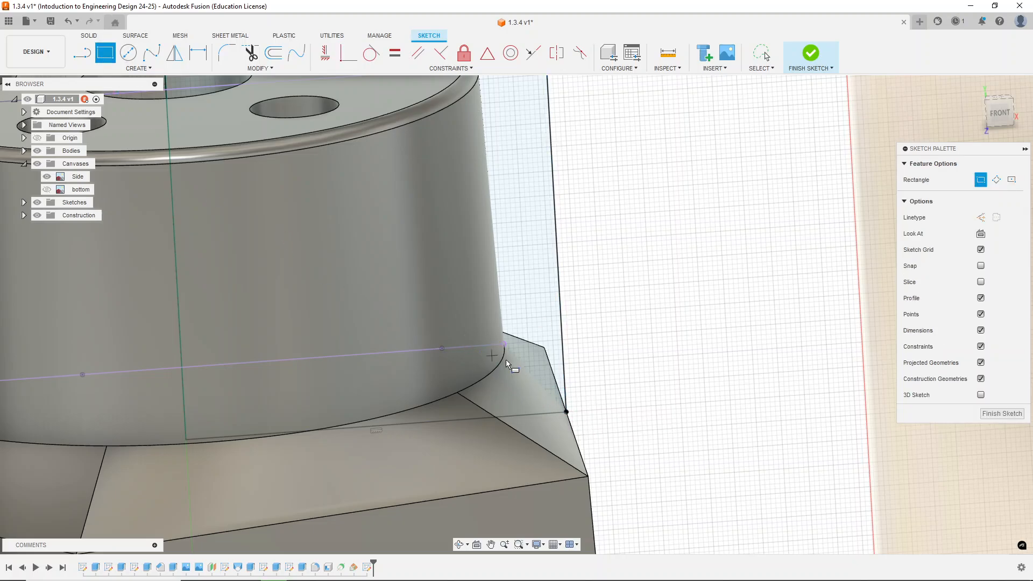
pyautogui.scroll(-3, 510, 441)
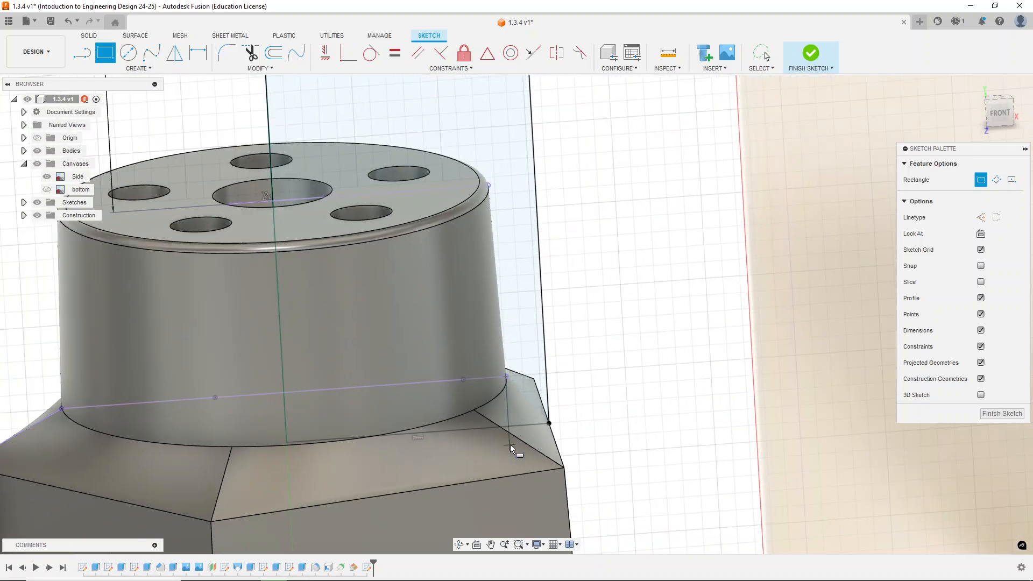
pyautogui.click(506, 377)
pyautogui.scroll(-4, 508, 454)
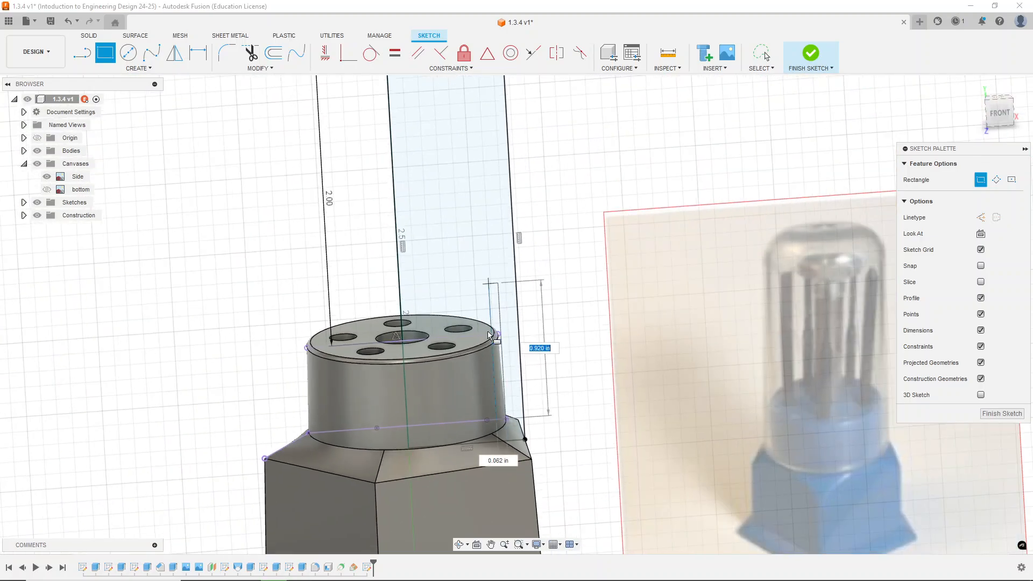
pyautogui.scroll(-3, 487, 358)
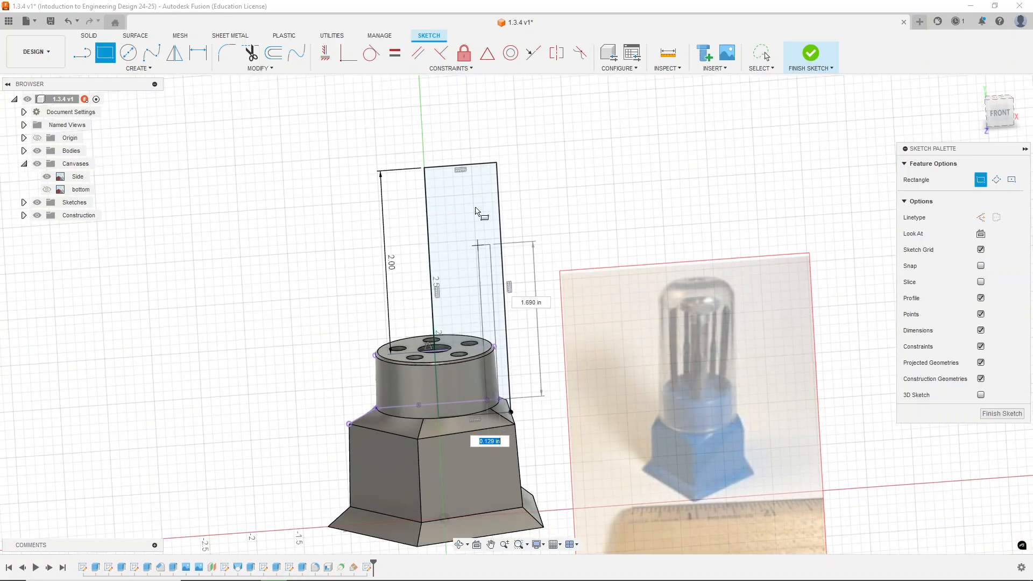
pyautogui.click(425, 179)
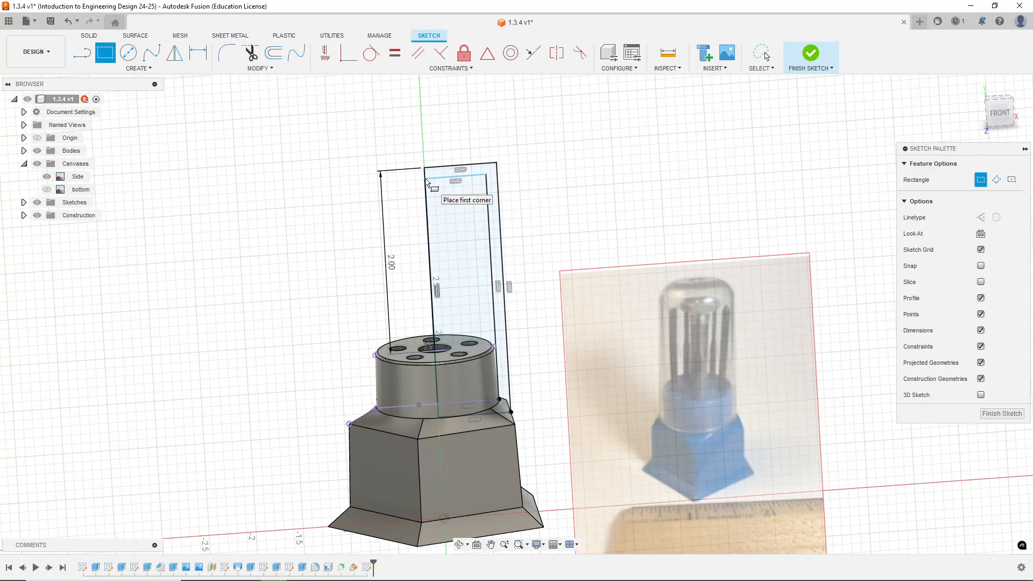
pyautogui.press('Escape')
# Dimension the gap between the top lines of the outer and inner rectangles at 0.1 in.
pyautogui.scroll(3, 460, 161)
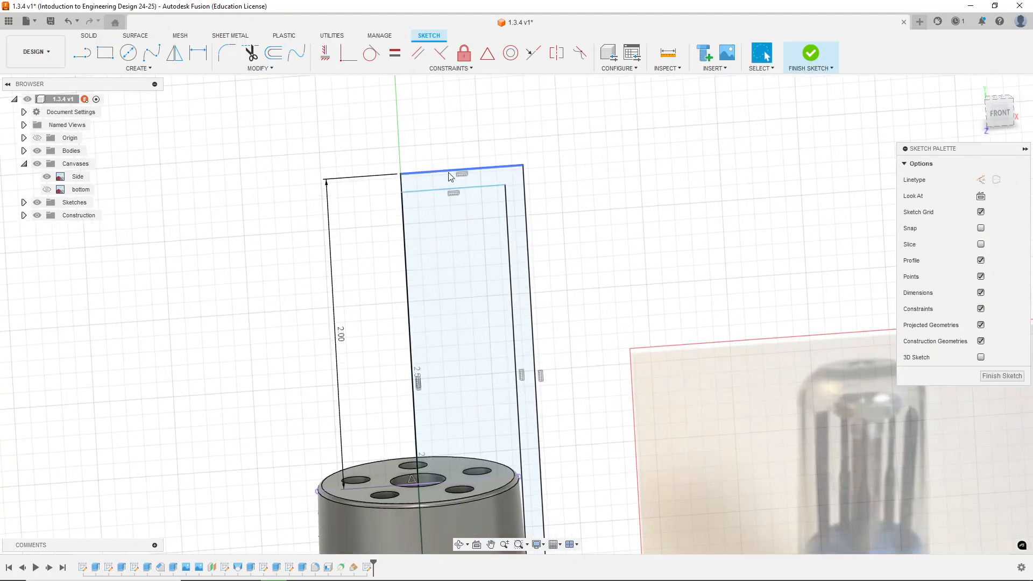
pyautogui.press('d')
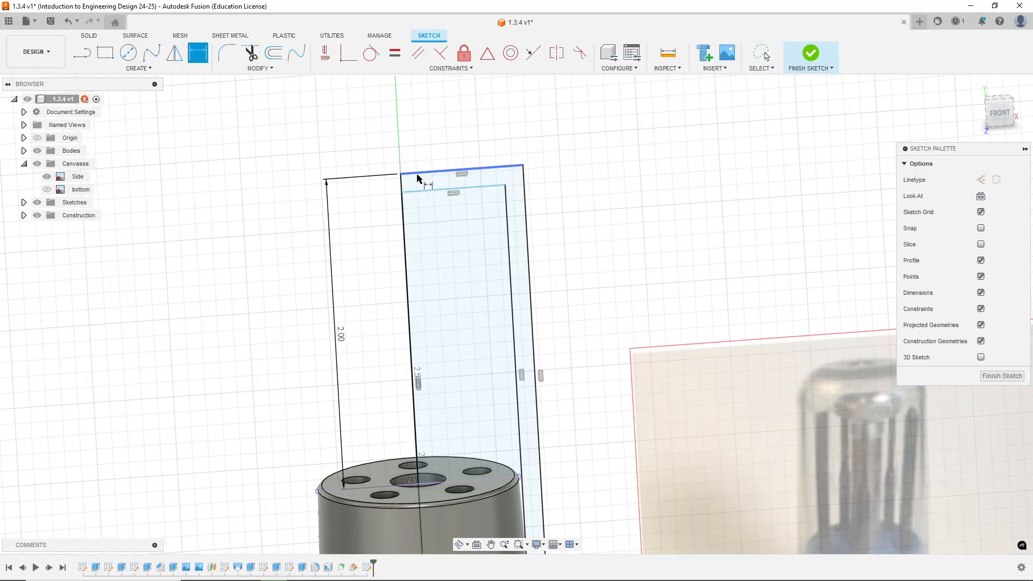
pyautogui.click(428, 186)
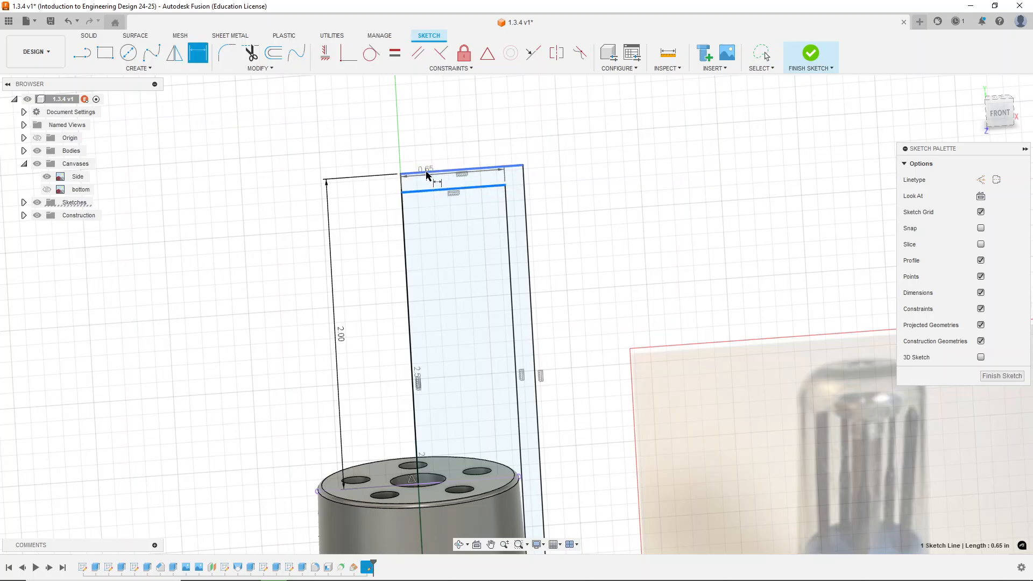
pyautogui.click(427, 173)
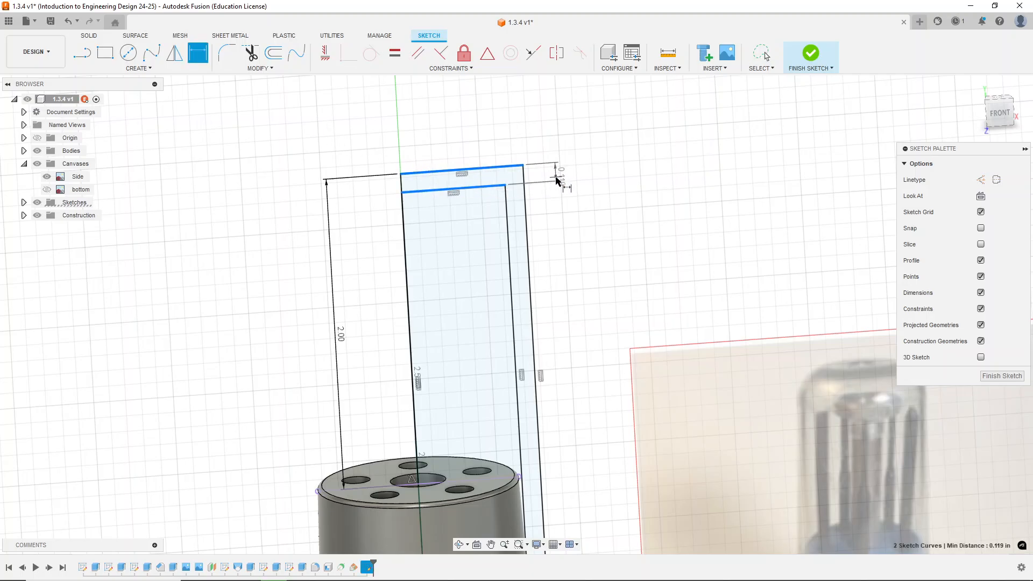
pyautogui.click(600, 170)
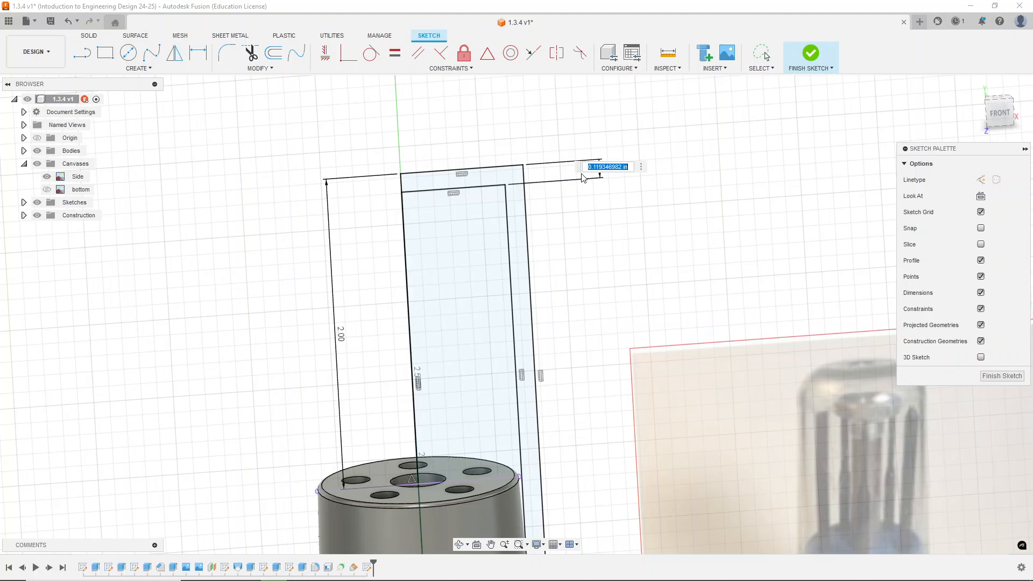
pyautogui.write('0.1')
pyautogui.press('Return')
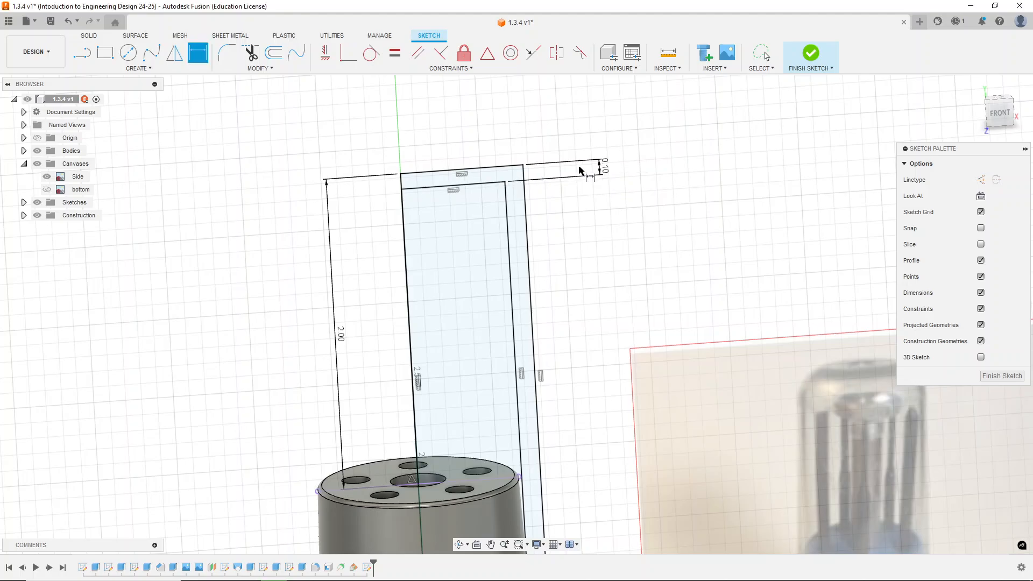
# Measure the distance between the outer vertical lines of the inner and outer rectangles.
pyautogui.click(672, 56)
pyautogui.click(507, 216)
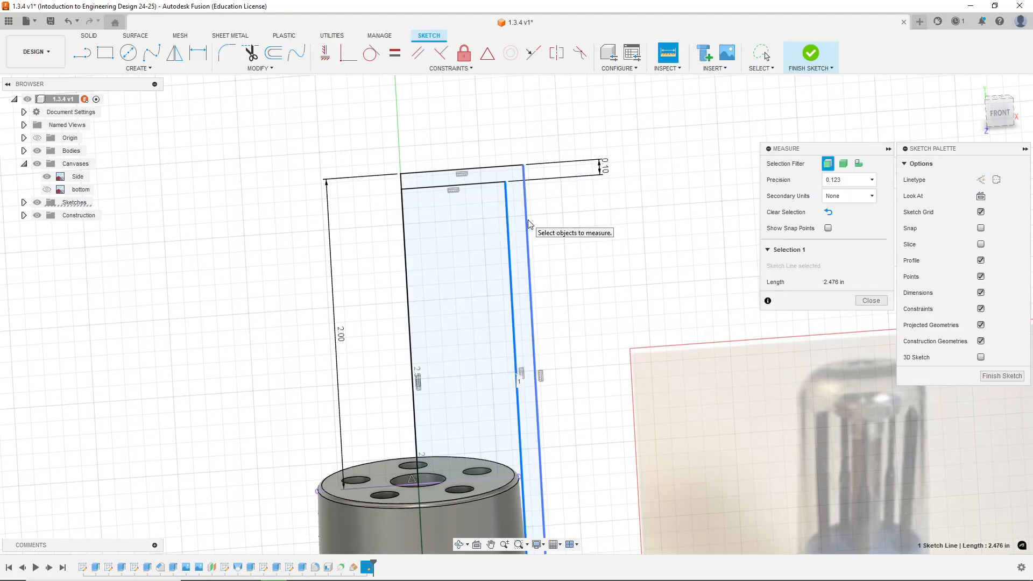
pyautogui.click(529, 224)
pyautogui.scroll(3, 518, 189)
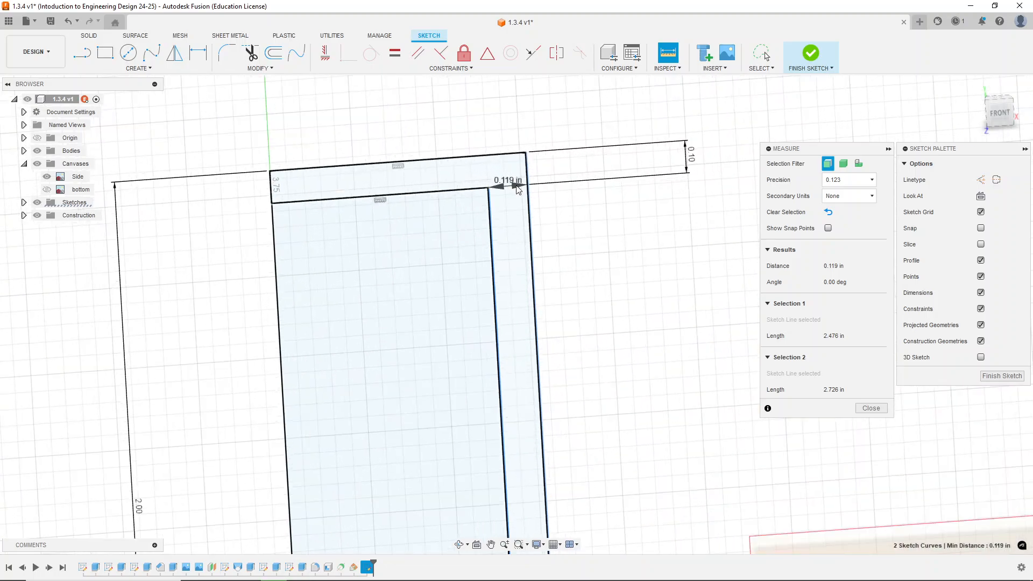
pyautogui.scroll(3, 517, 189)
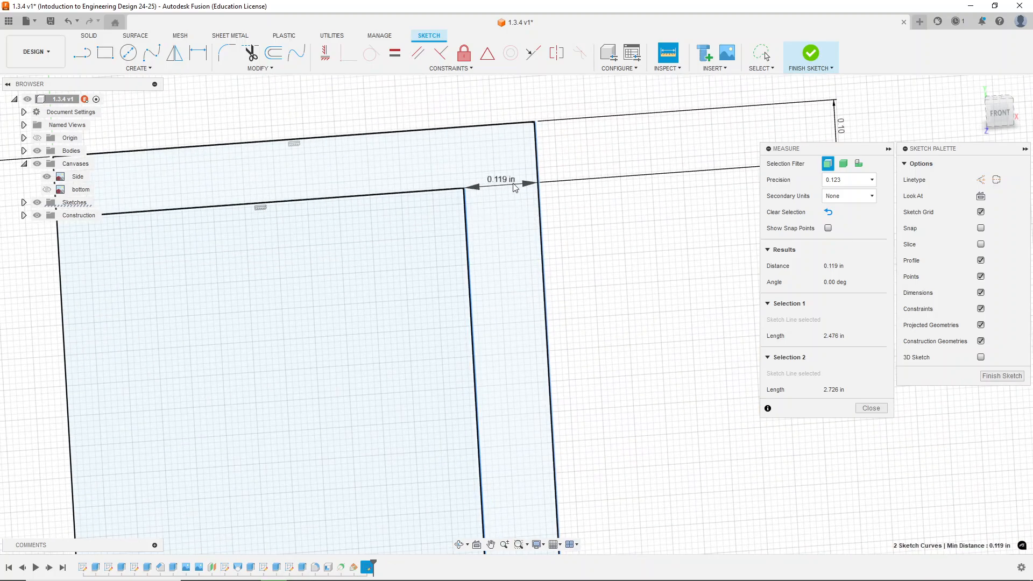
pyautogui.scroll(-5, 491, 183)
pyautogui.scroll(8, 499, 417)
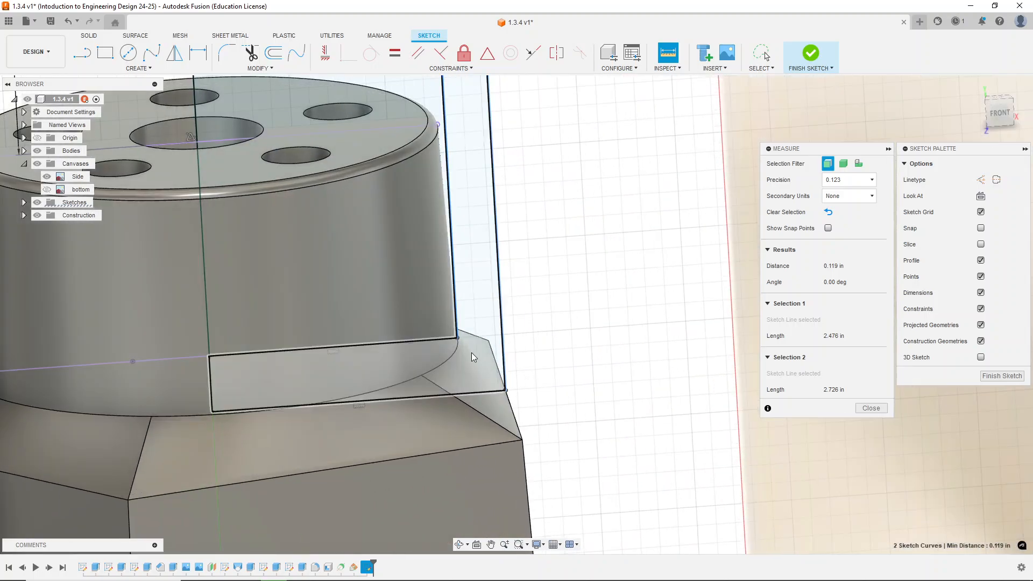
pyautogui.scroll(-5, 497, 460)
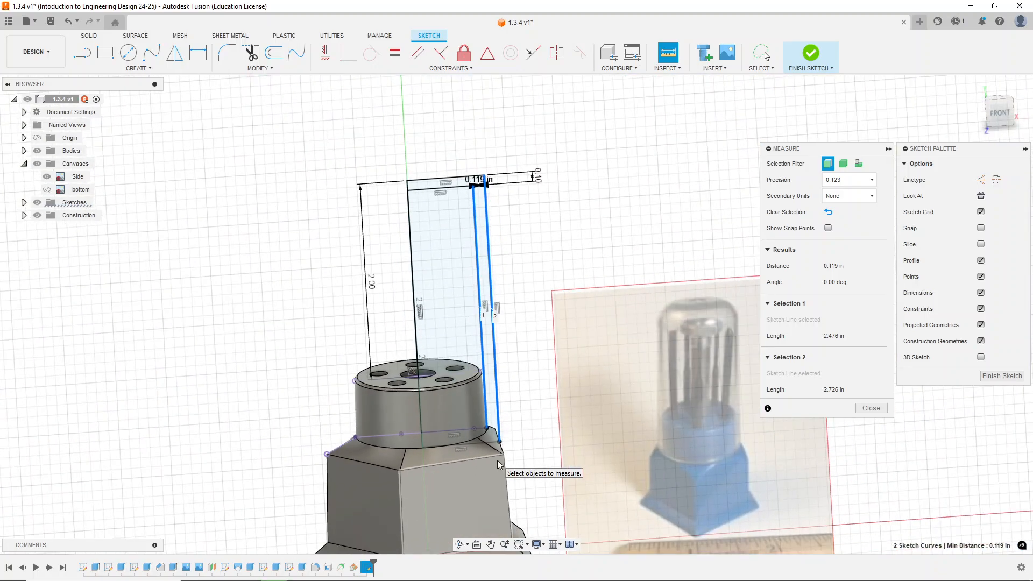
pyautogui.scroll(2, 493, 216)
pyautogui.scroll(3, 493, 216)
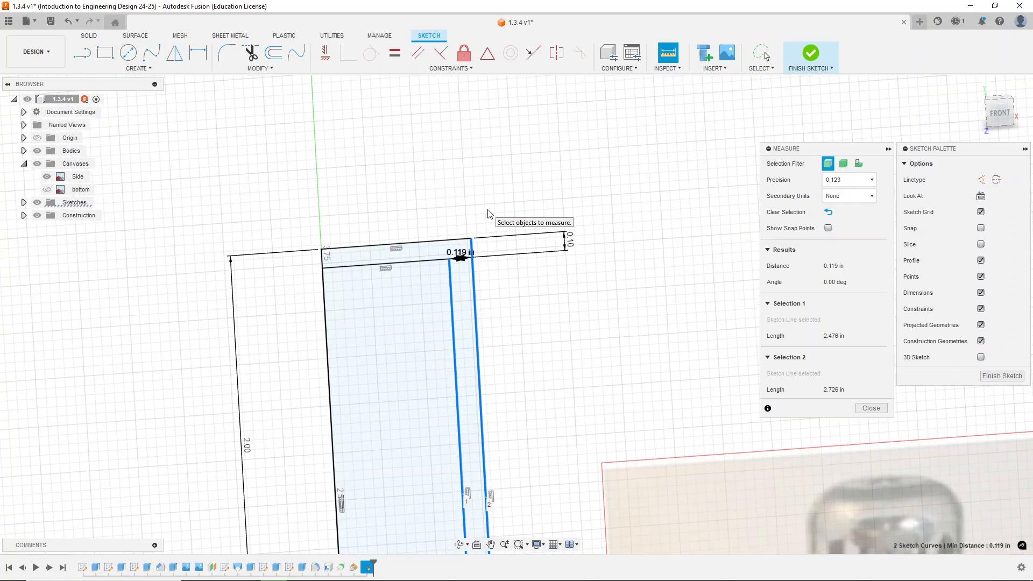
pyautogui.press('Escape')
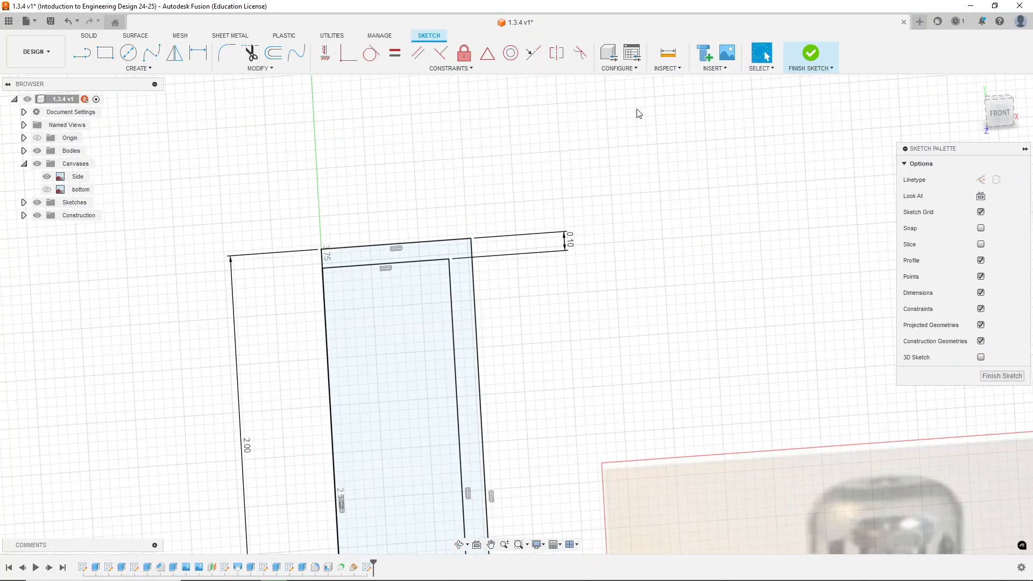
pyautogui.click(668, 55)
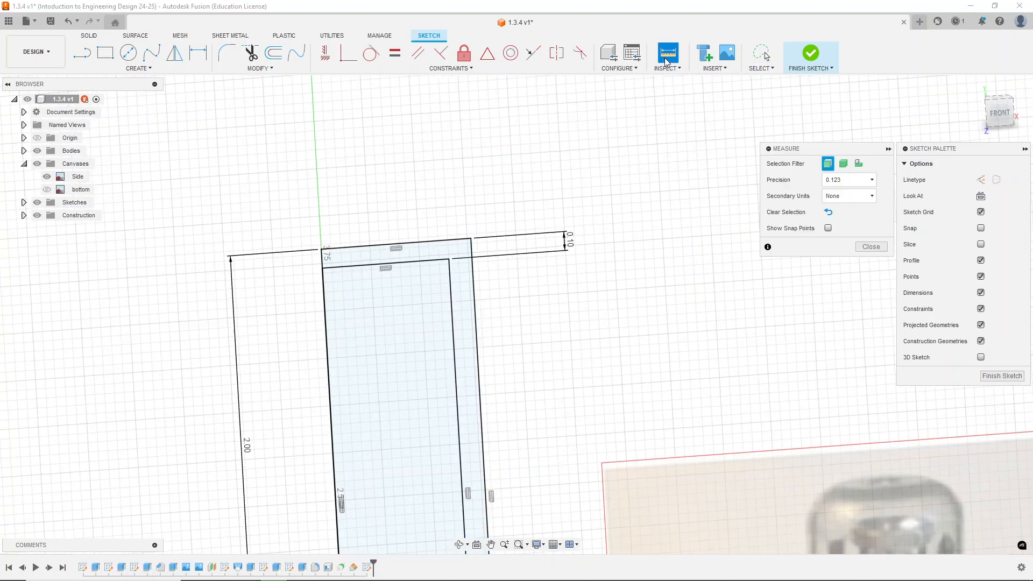
pyautogui.click(450, 291)
pyautogui.click(475, 294)
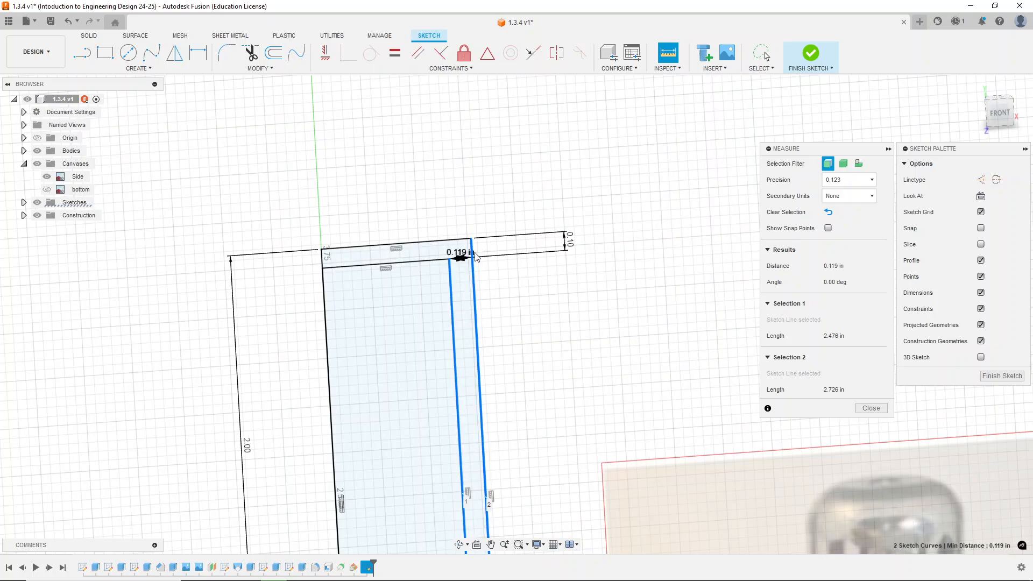
pyautogui.press('Escape')
# Set the gap dimension between the two rectangles' top lines to 0.119 in and finish the sketch.
pyautogui.click(569, 243)
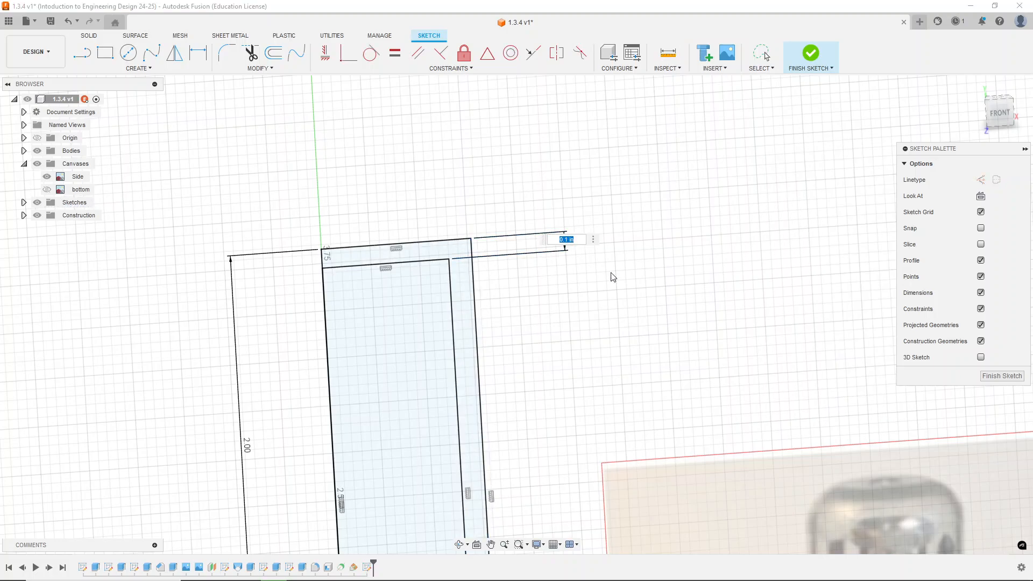
pyautogui.press('Return')
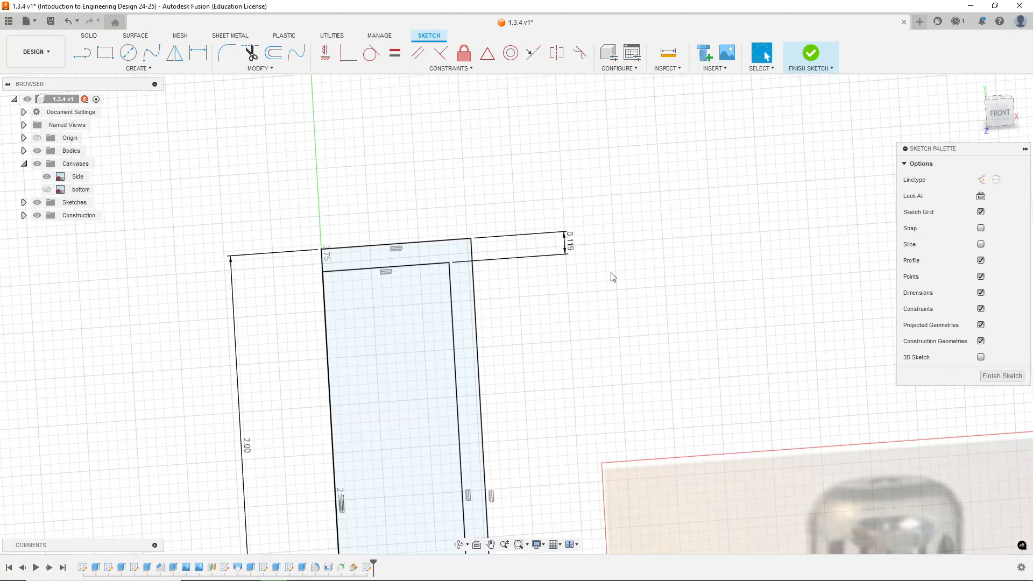
pyautogui.scroll(-2, 532, 201)
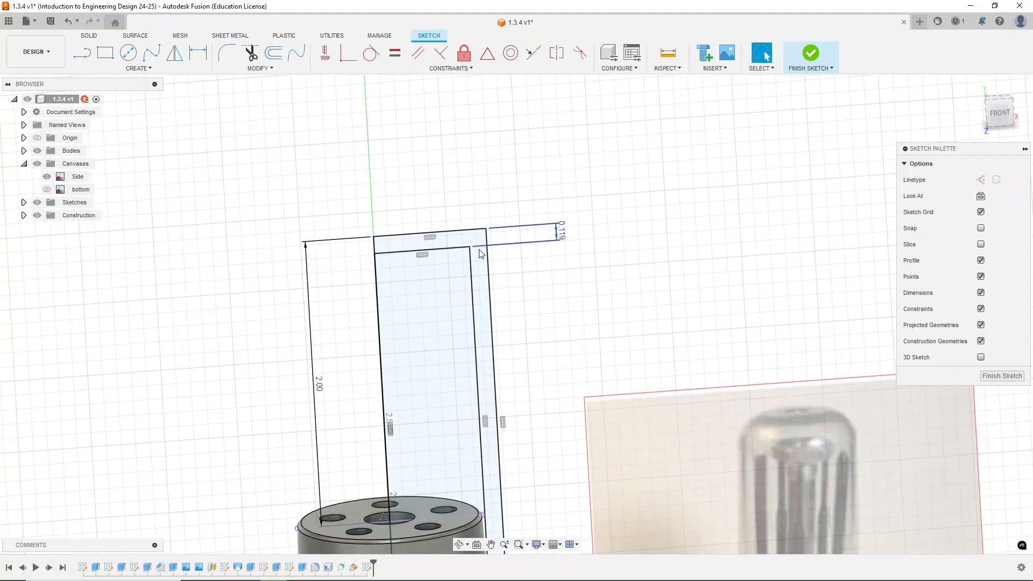
pyautogui.scroll(3, 482, 341)
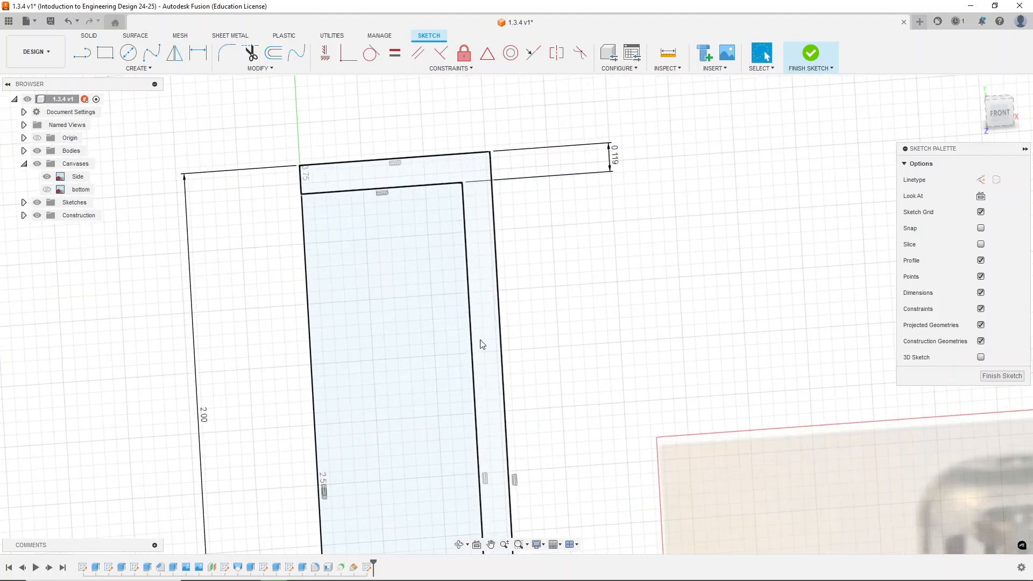
pyautogui.scroll(-4, 493, 263)
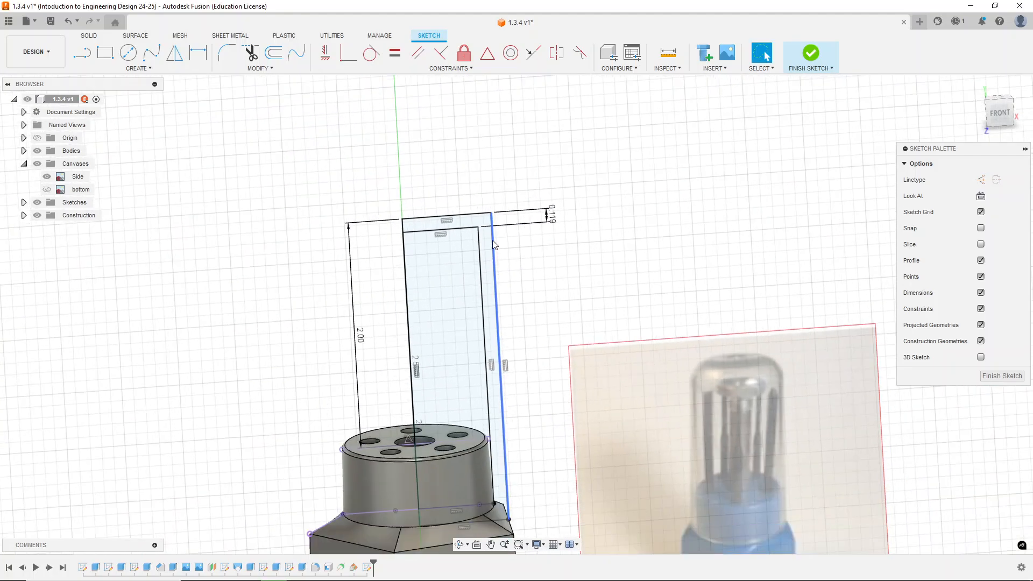
pyautogui.click(811, 53)
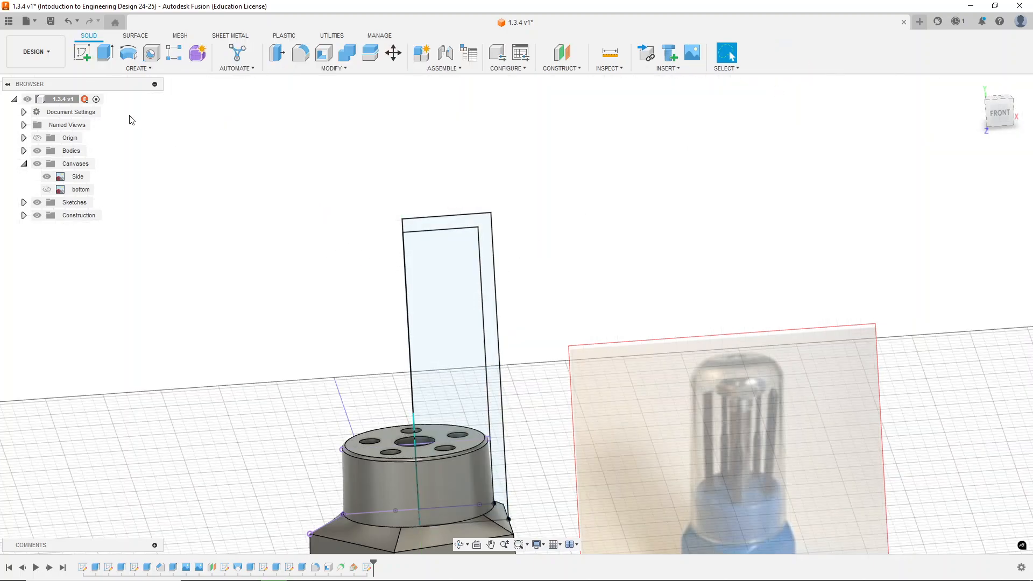
pyautogui.click(131, 57)
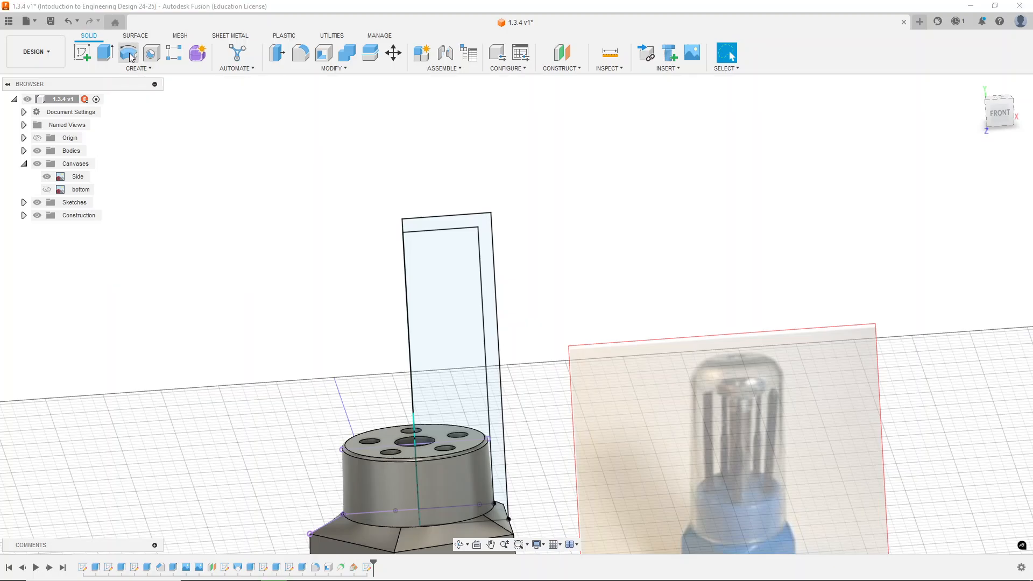
pyautogui.click(483, 227)
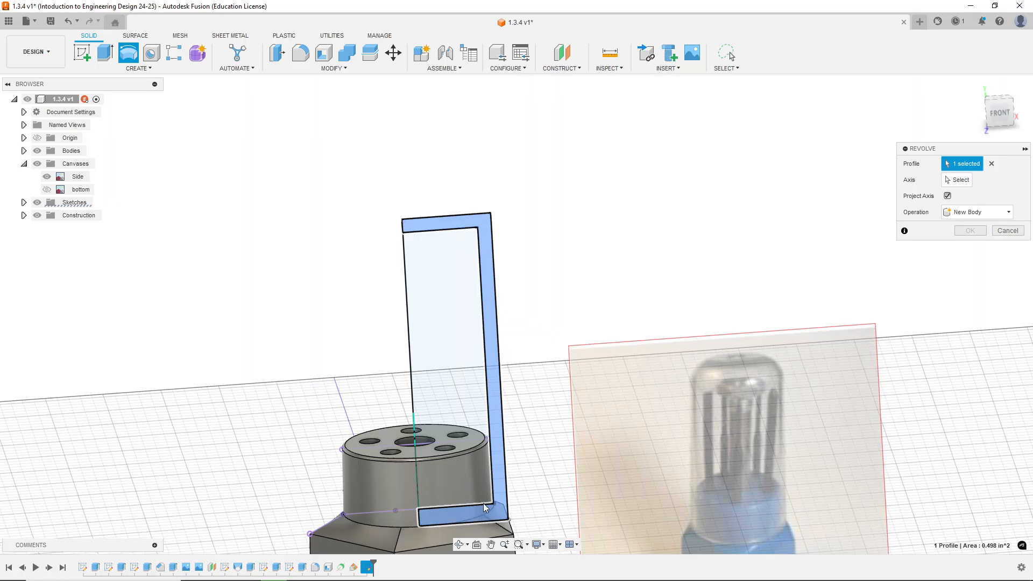
pyautogui.click(1008, 231)
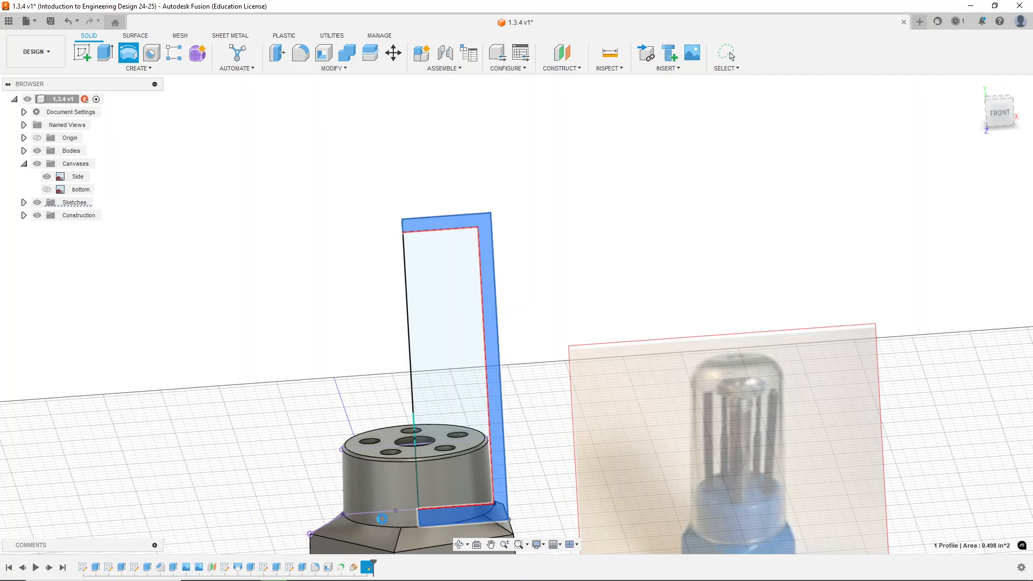
# Edit the tube sketch, adding a vertical line about 0.15 in long from the inner rectangle's lower outer corner to the outer rectangle's bottom line, and finish it.
pyautogui.rightClick(368, 568)
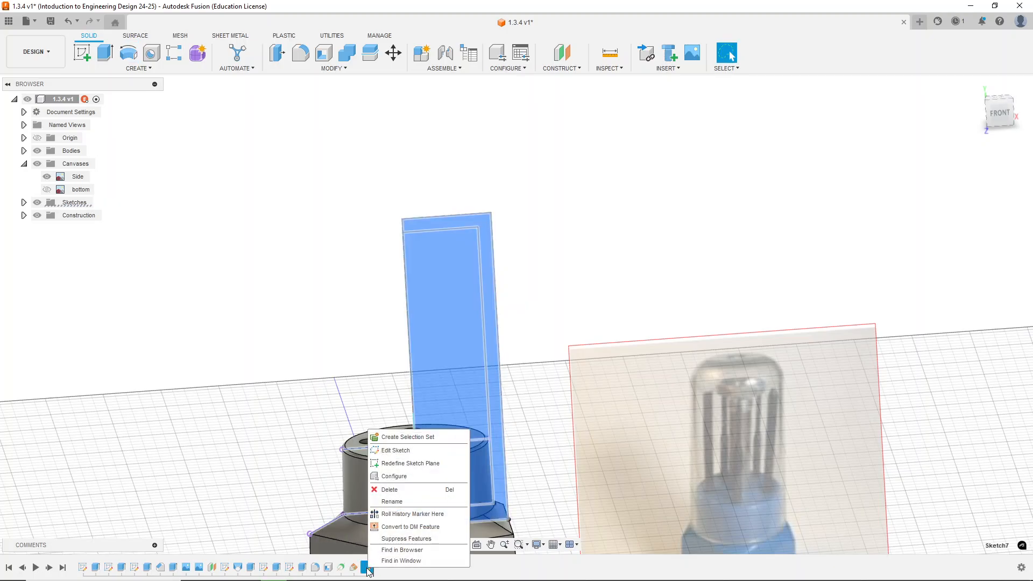
pyautogui.click(405, 457)
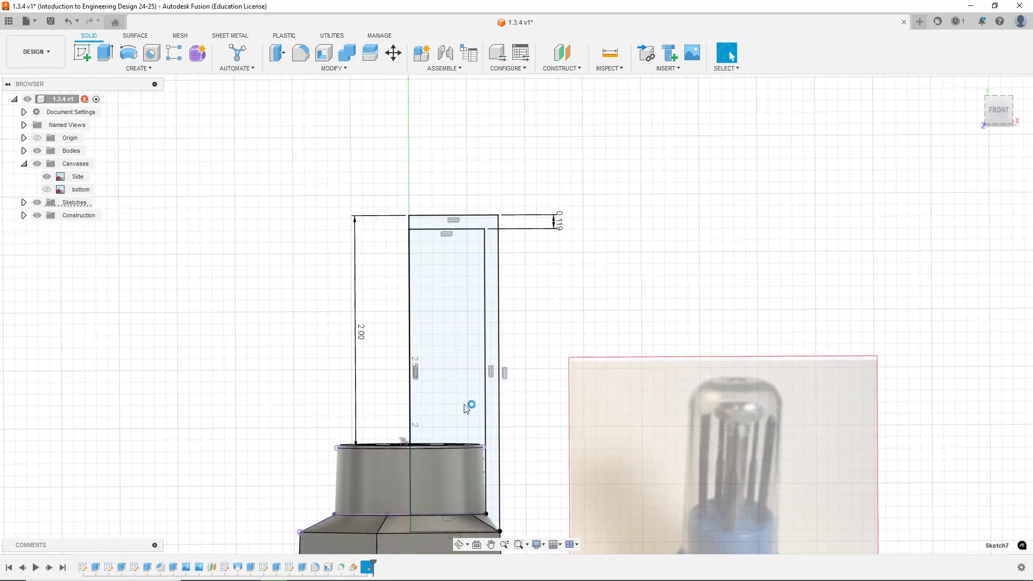
pyautogui.scroll(5, 486, 527)
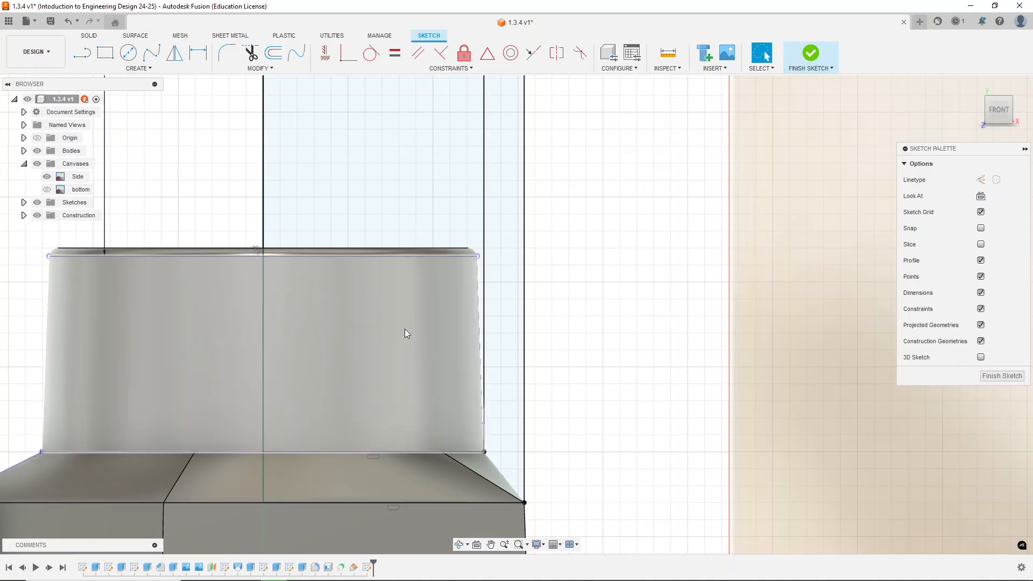
pyautogui.press('l')
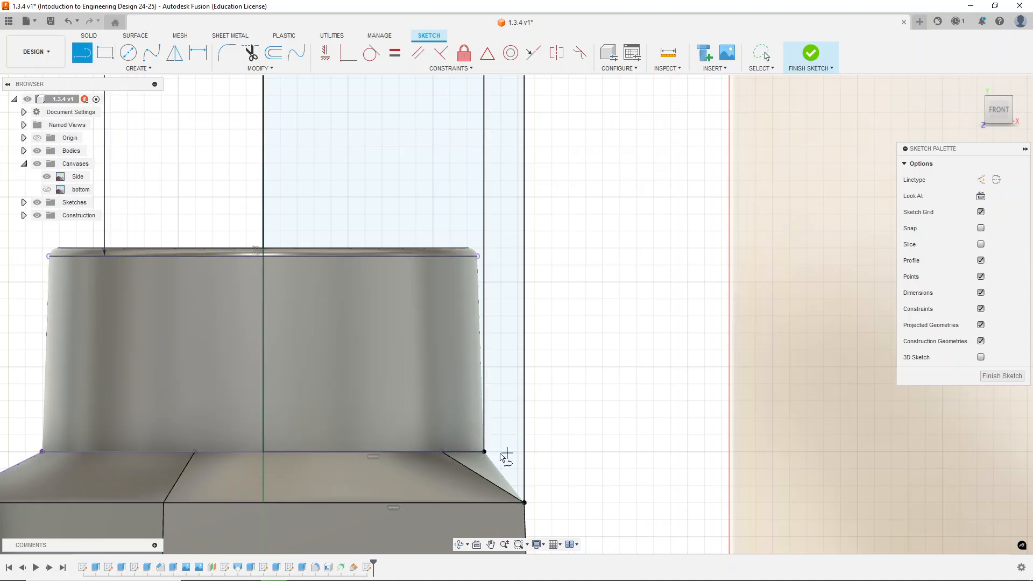
pyautogui.click(484, 452)
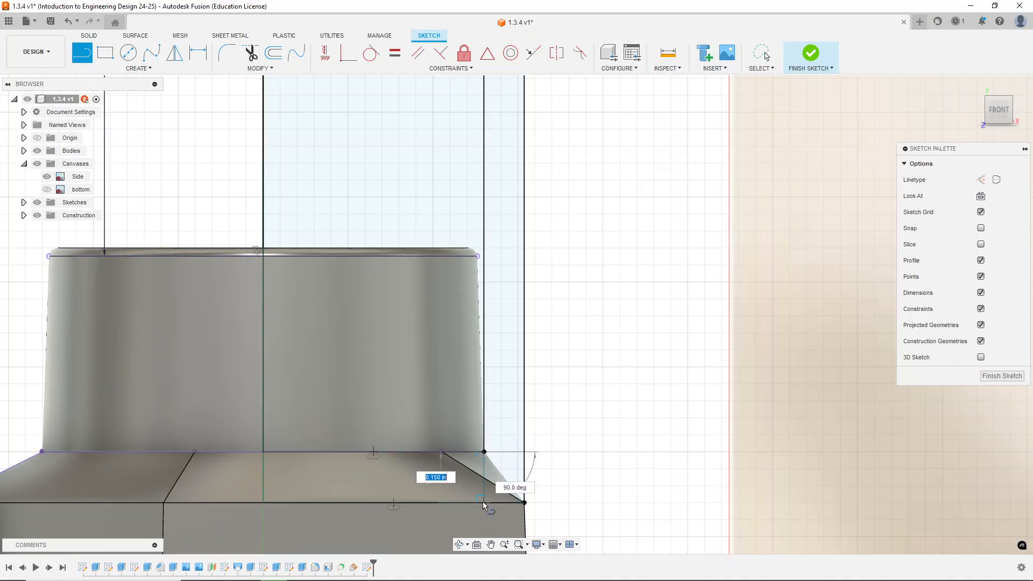
pyautogui.click(484, 503)
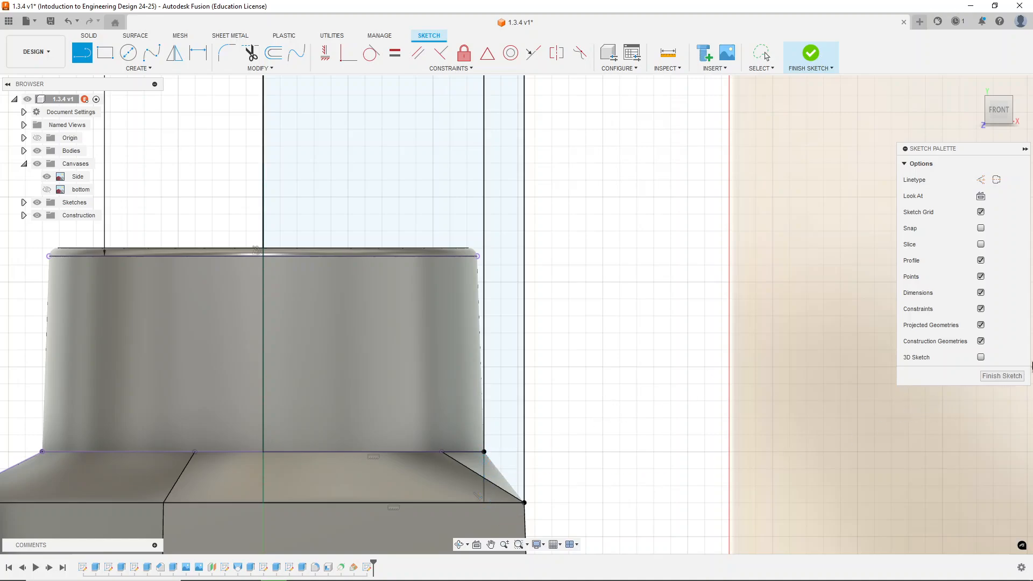
pyautogui.click(1015, 376)
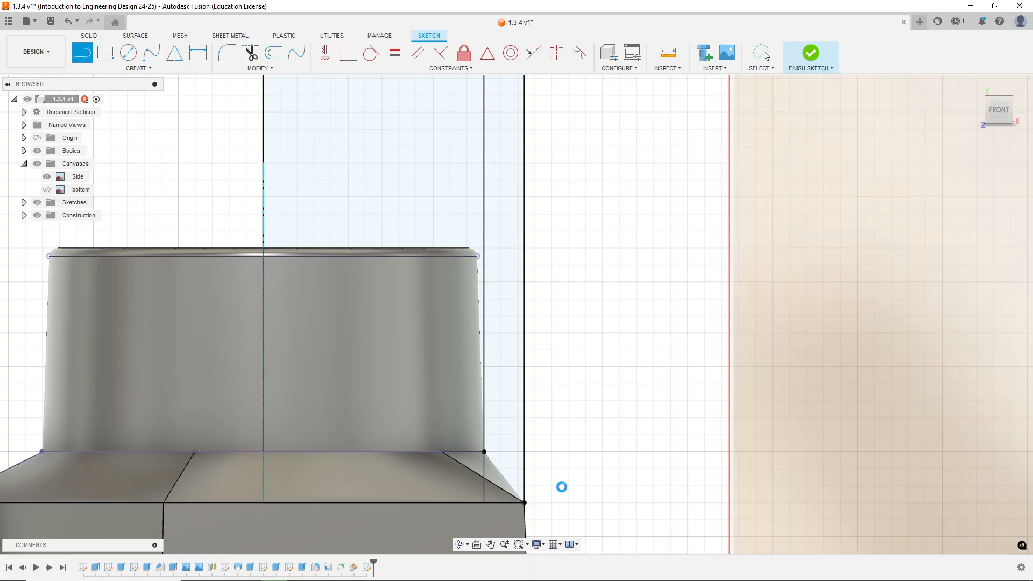
# Revolve the L-shaped tube wall profile 360 degrees around the central vertical axis as a new body.
pyautogui.scroll(-5, 573, 510)
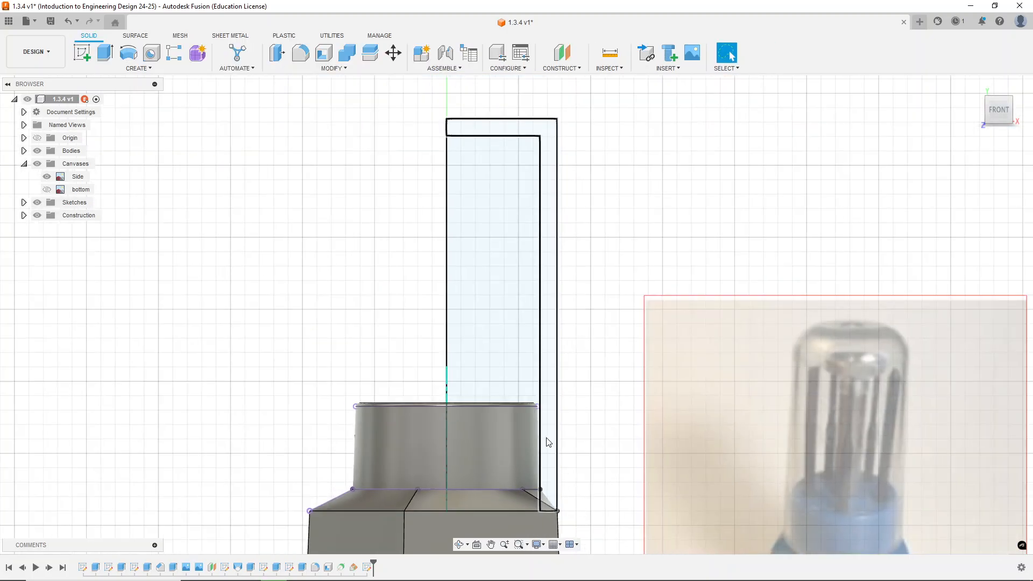
pyautogui.click(549, 442)
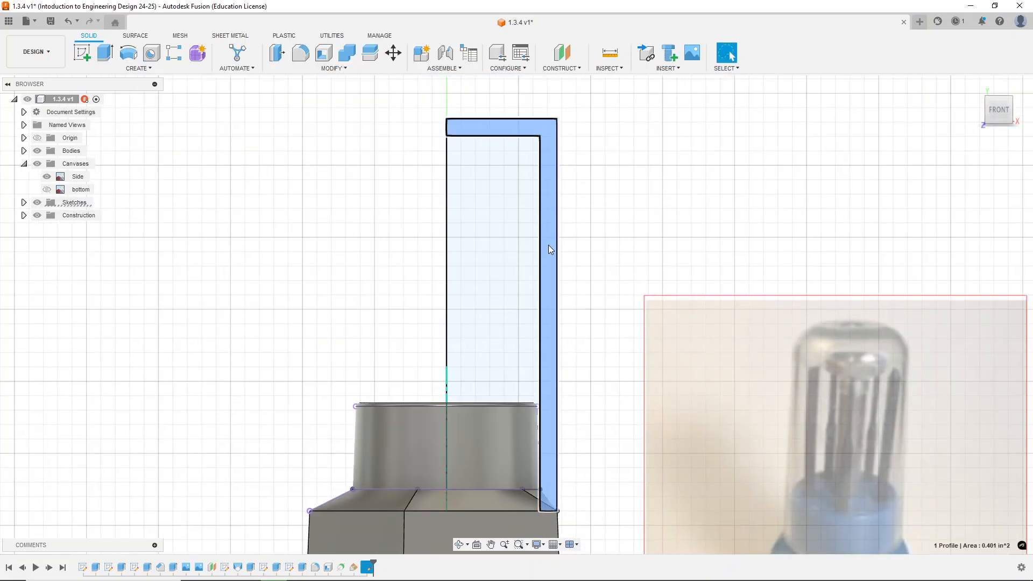
pyautogui.keyDown('shift'); pyautogui.moveTo(605, 231); pyautogui.dragTo(613, 265, button='middle'); pyautogui.keyUp('shift')
pyautogui.click(128, 52)
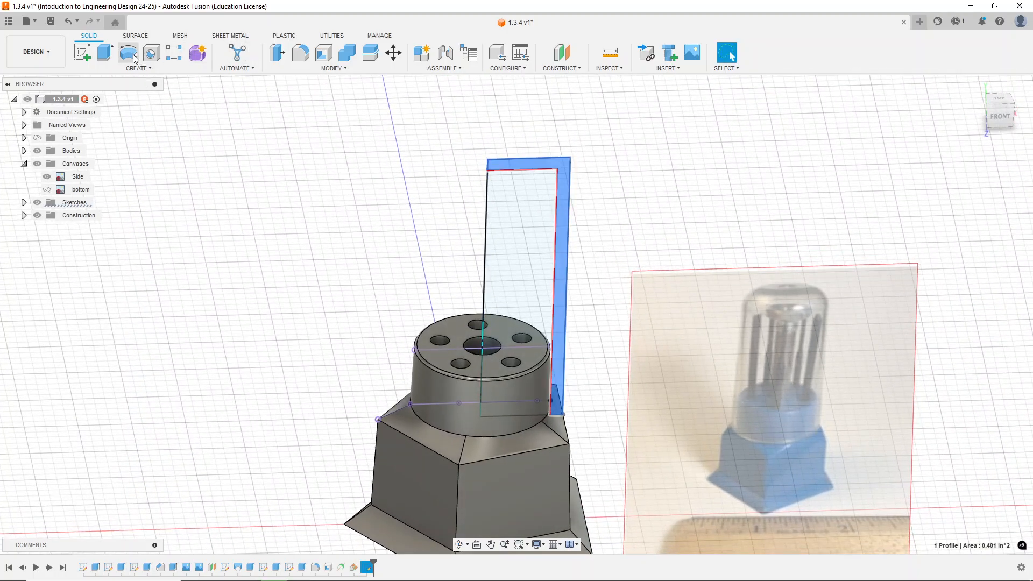
pyautogui.click(483, 349)
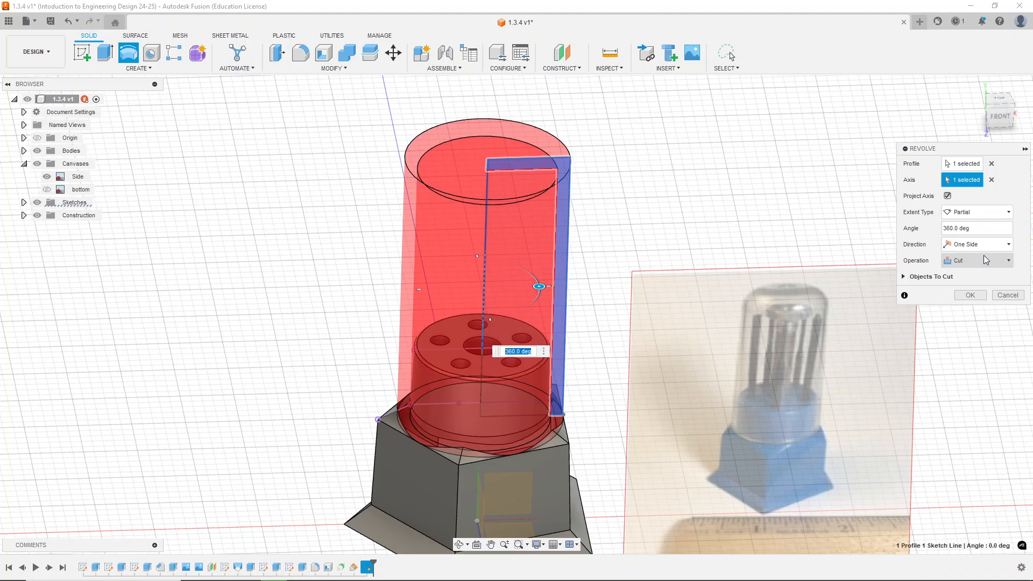
pyautogui.click(970, 262)
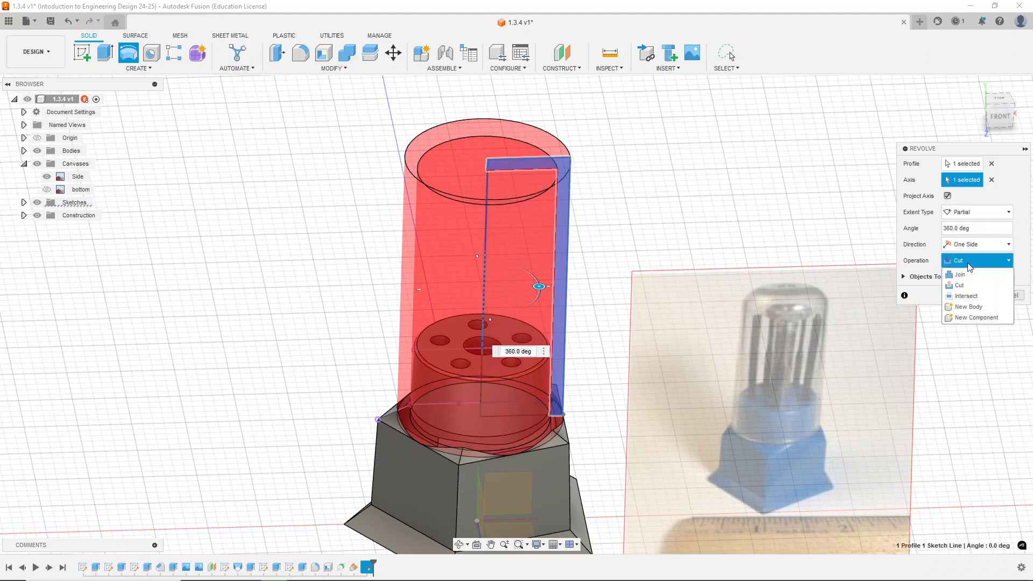
pyautogui.click(969, 307)
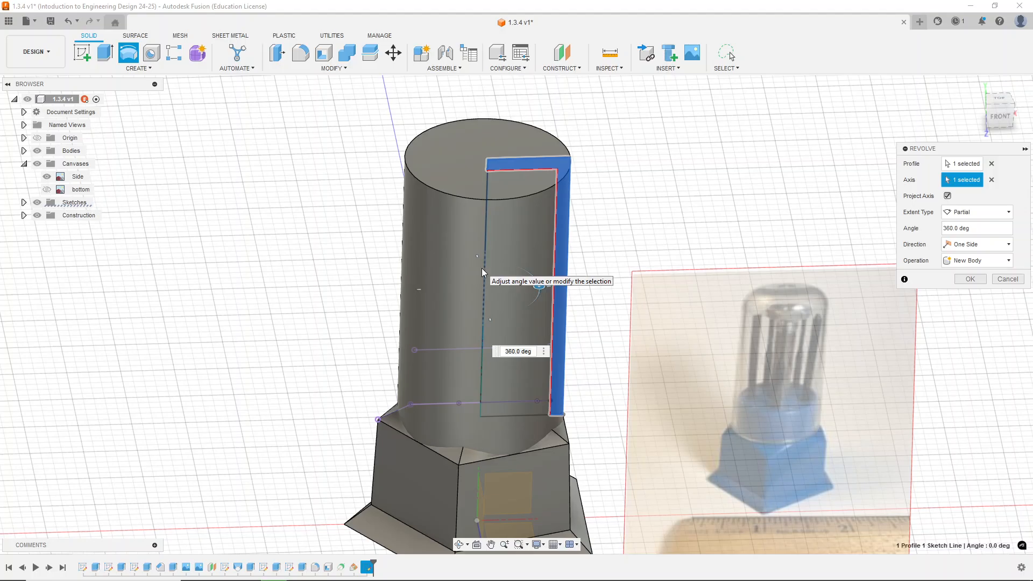
pyautogui.click(970, 280)
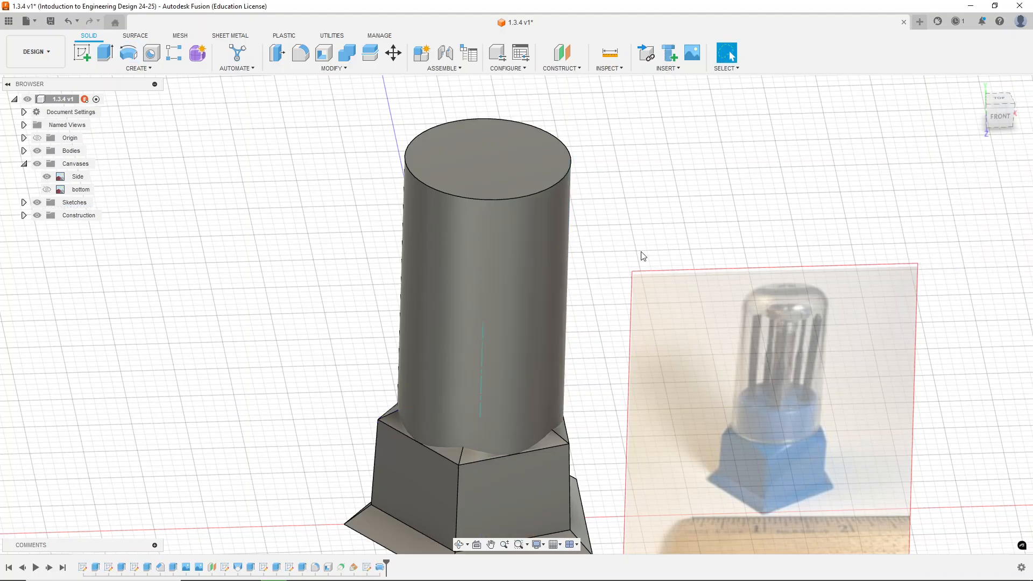
# Expand the bodies list and toggle Body1, Body2 and Body3 to identify the plate, the base and the tube.
pyautogui.moveTo(592, 260)
pyautogui.keyDown('shift'); pyautogui.mouseDown(button='middle')
pyautogui.moveTo(599, 238)
pyautogui.moveTo(590, 215)
pyautogui.moveTo(592, 253)
pyautogui.mouseUp(button='middle'); pyautogui.keyUp('shift')
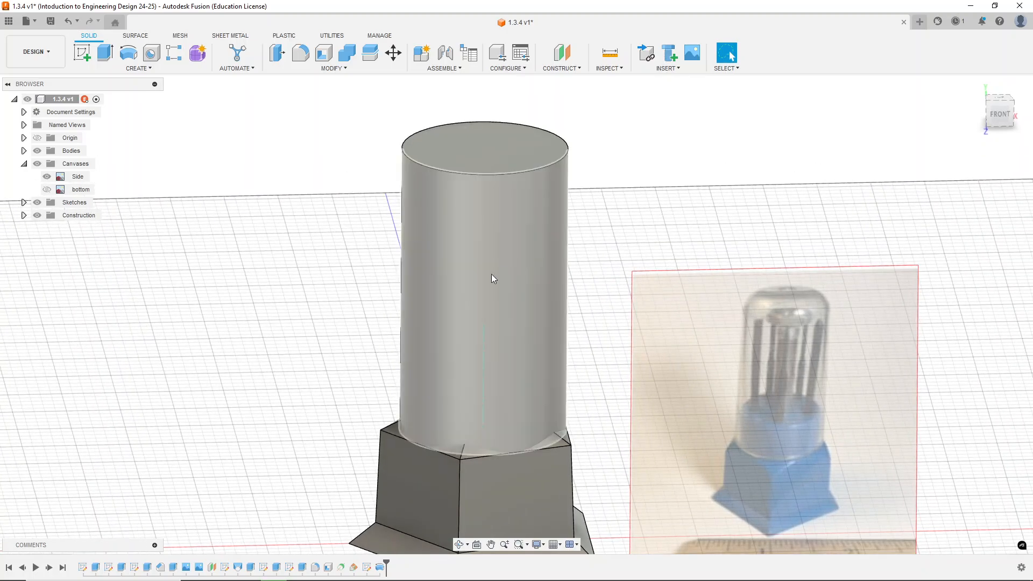
pyautogui.click(24, 151)
pyautogui.click(48, 163)
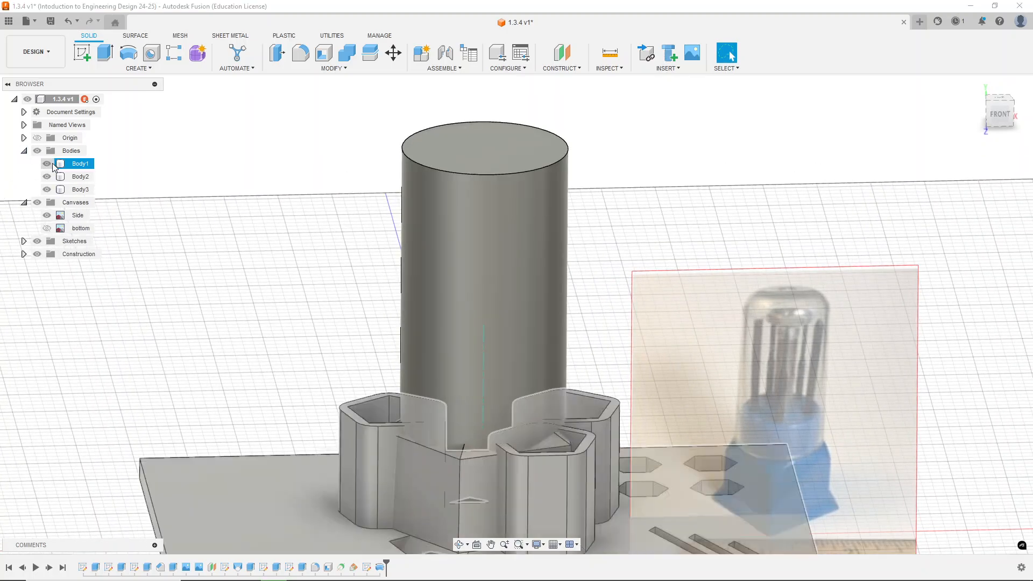
pyautogui.click(47, 164)
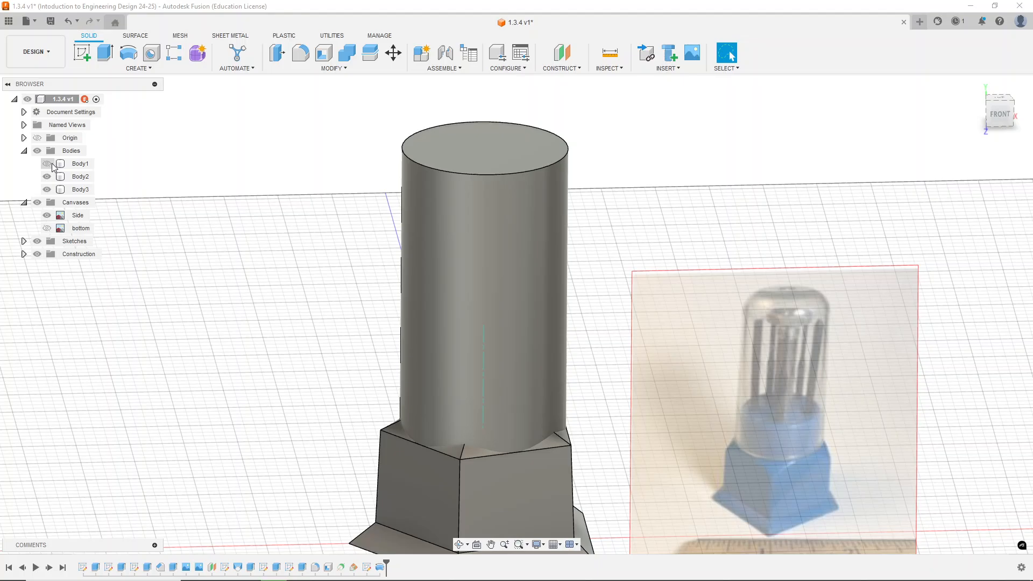
pyautogui.click(47, 177)
pyautogui.click(47, 176)
pyautogui.click(47, 176)
pyautogui.click(48, 189)
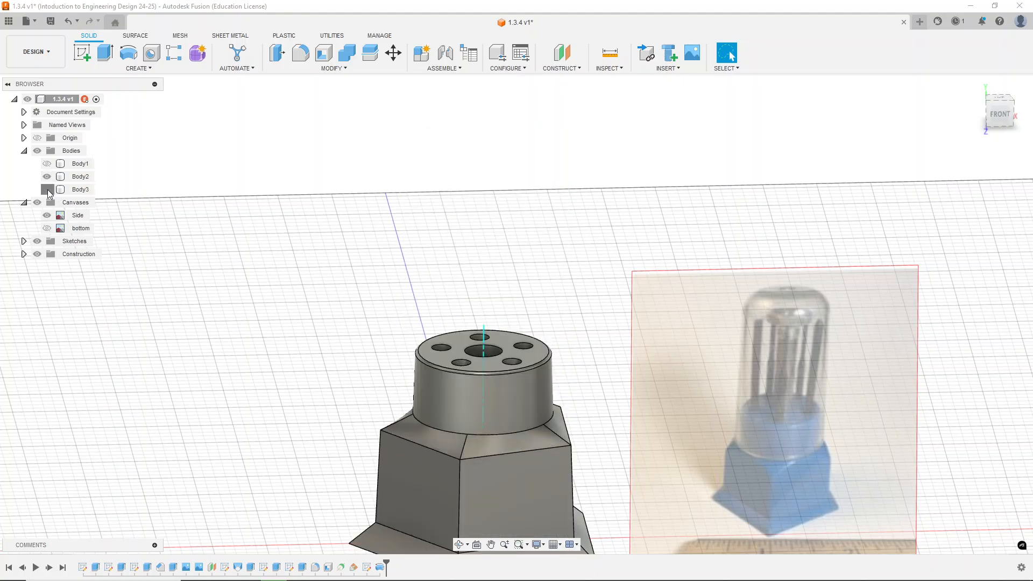
pyautogui.click(47, 190)
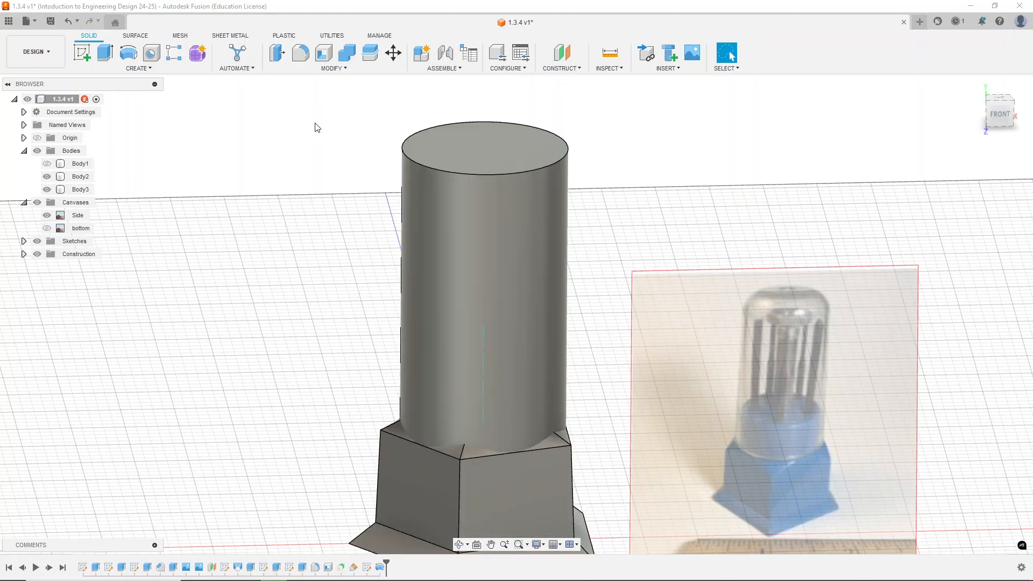
# Combine with the Cut operation, using tube Body3 as the target and base Body2 as the tool, with Keep Tools enabled.
pyautogui.click(348, 54)
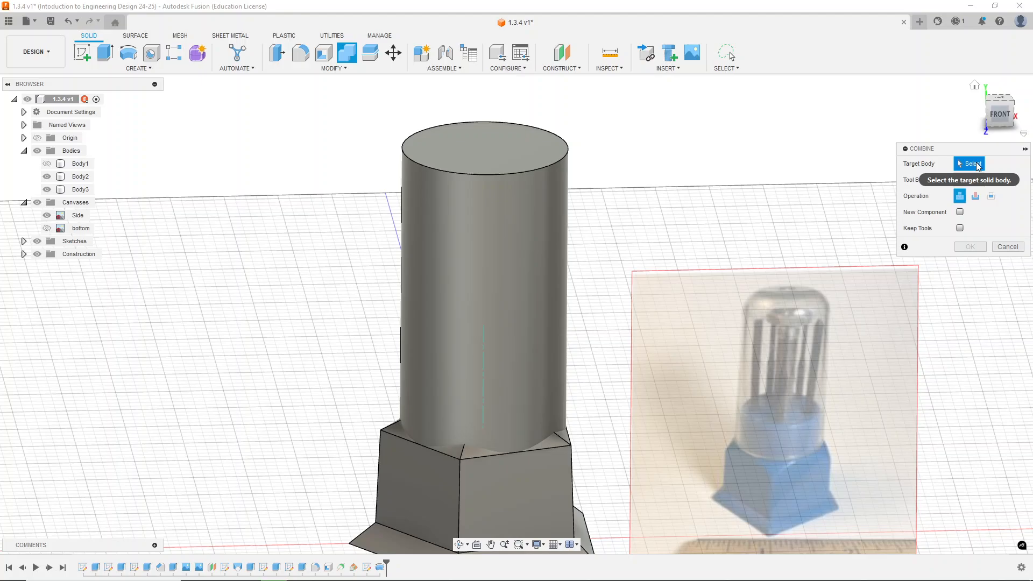
pyautogui.click(80, 190)
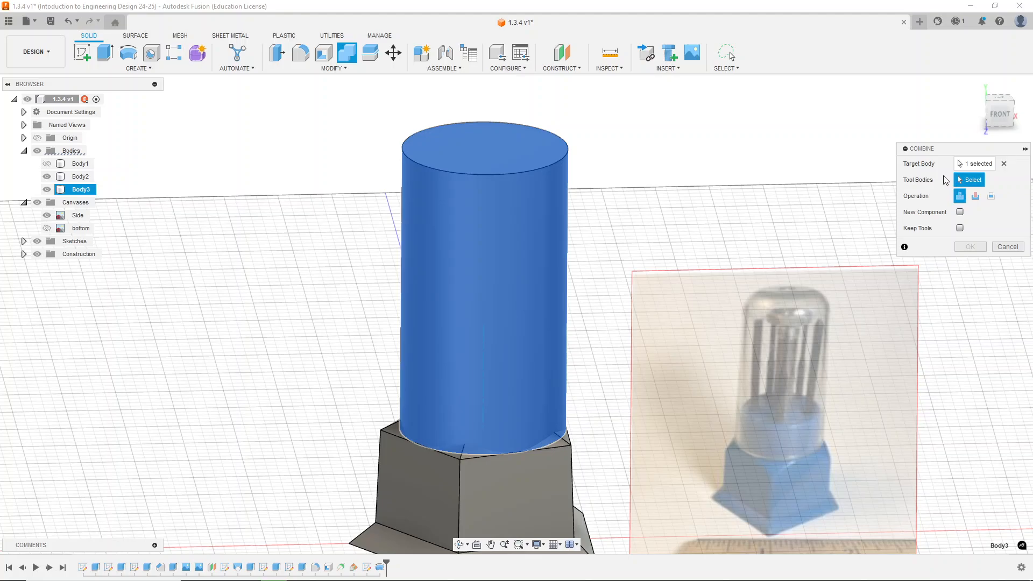
pyautogui.click(74, 177)
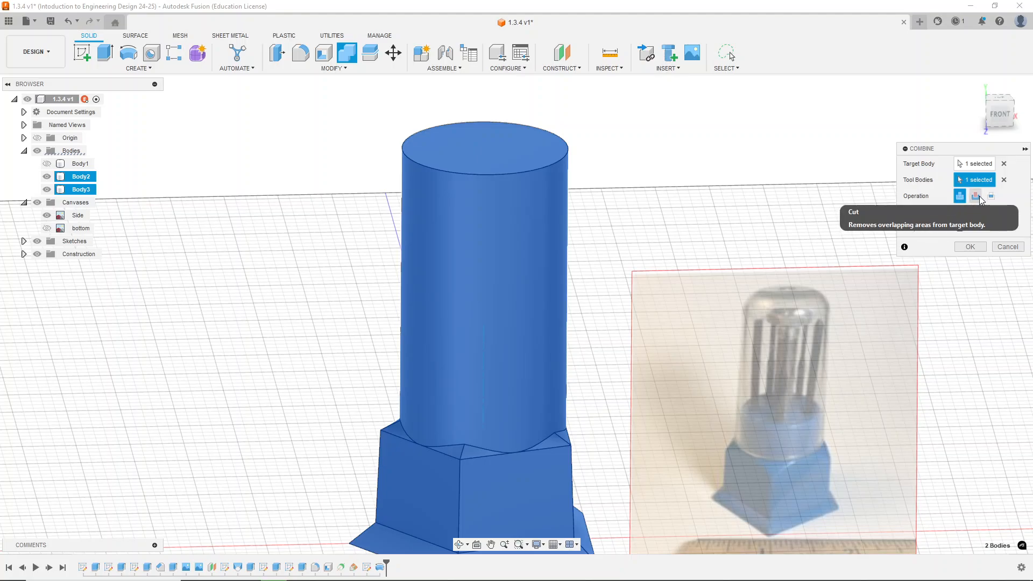
pyautogui.click(975, 197)
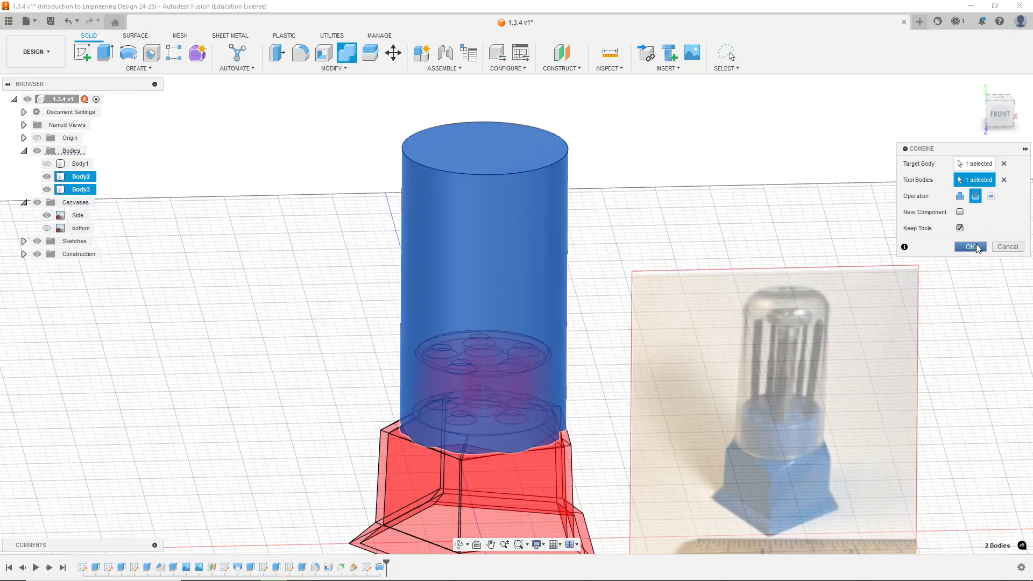
pyautogui.click(972, 247)
# Leave only Body4 shown and examine the cut tube from below.
pyautogui.moveTo(604, 384)
pyautogui.keyDown('shift'); pyautogui.mouseDown(button='middle')
pyautogui.moveTo(598, 354)
pyautogui.moveTo(595, 369)
pyautogui.mouseUp(button='middle'); pyautogui.keyUp('shift')
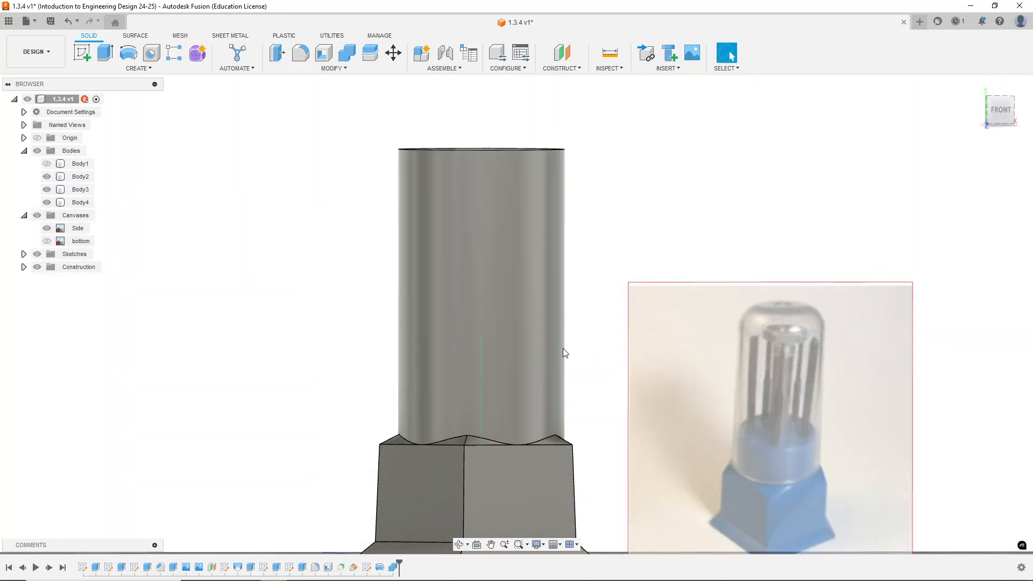
pyautogui.click(47, 189)
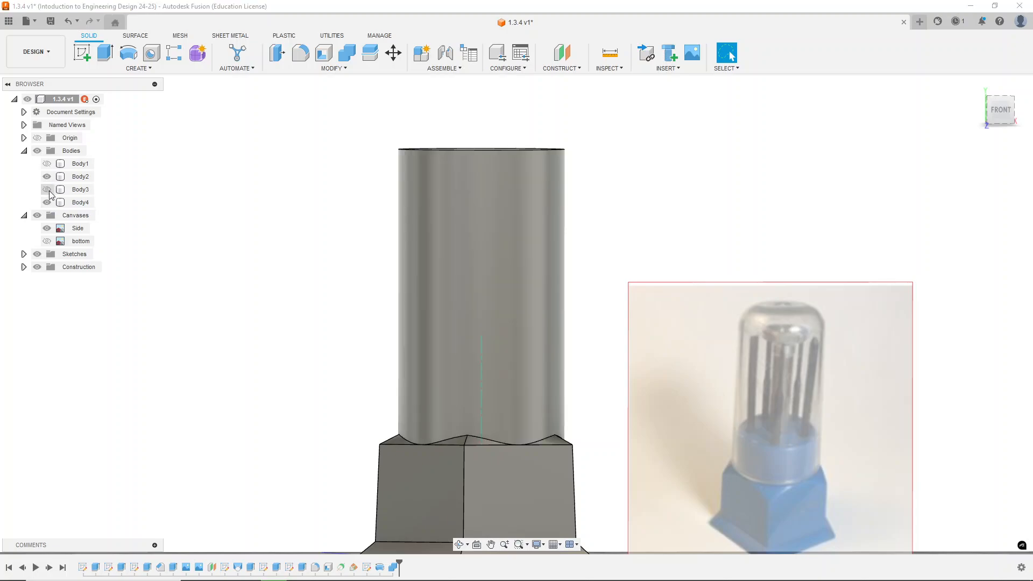
pyautogui.click(47, 202)
pyautogui.click(52, 193)
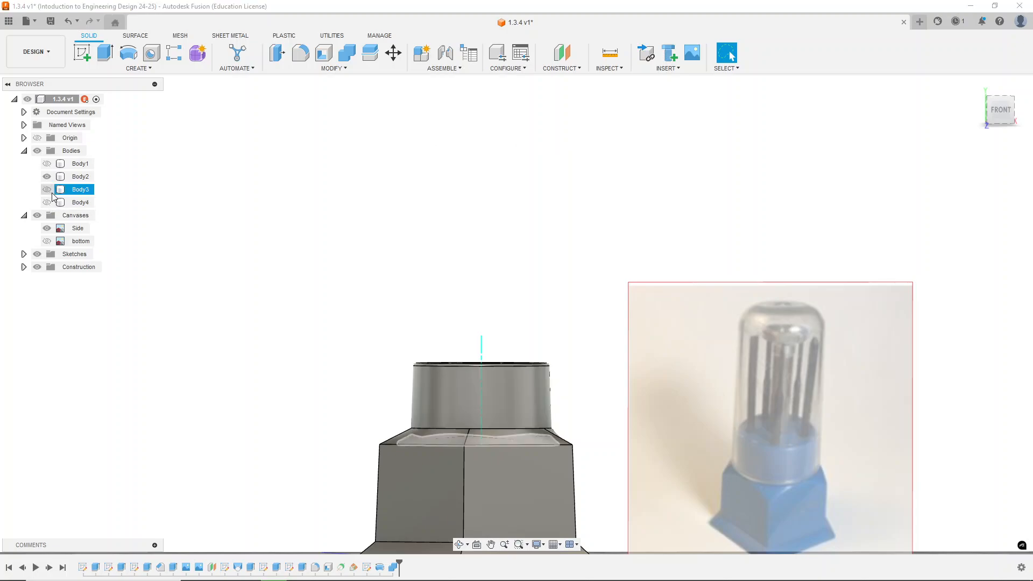
pyautogui.click(47, 203)
pyautogui.click(47, 177)
pyautogui.keyDown('shift'); pyautogui.moveTo(330, 319); pyautogui.dragTo(339, 254, button='middle'); pyautogui.keyUp('shift')
pyautogui.scroll(-3, 436, 265)
pyautogui.scroll(5, 439, 432)
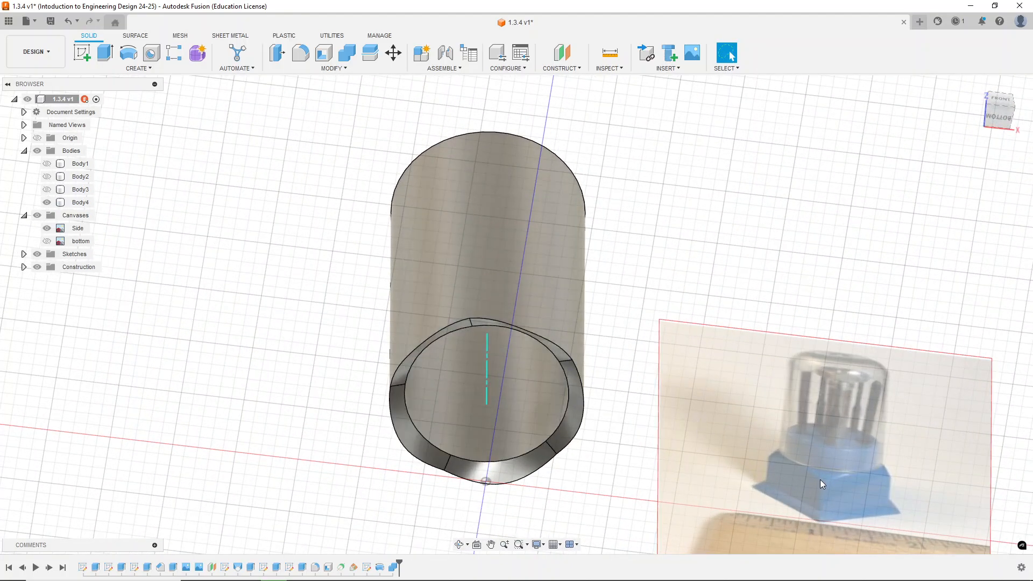
# Compare the base with the other bodies, leaving only Body3 shown to examine the leftover ring up close.
pyautogui.click(49, 180)
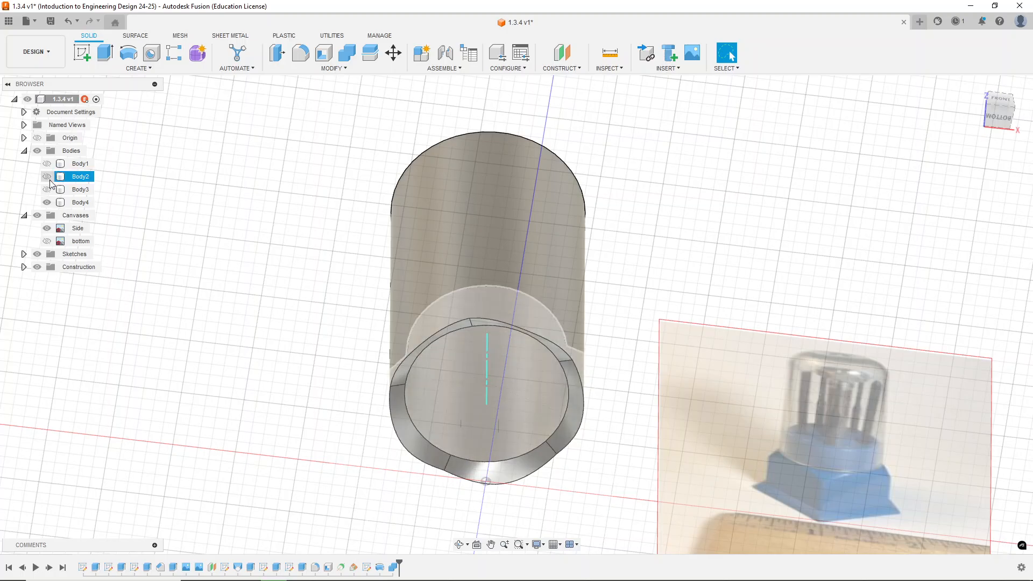
pyautogui.click(47, 177)
pyautogui.click(46, 202)
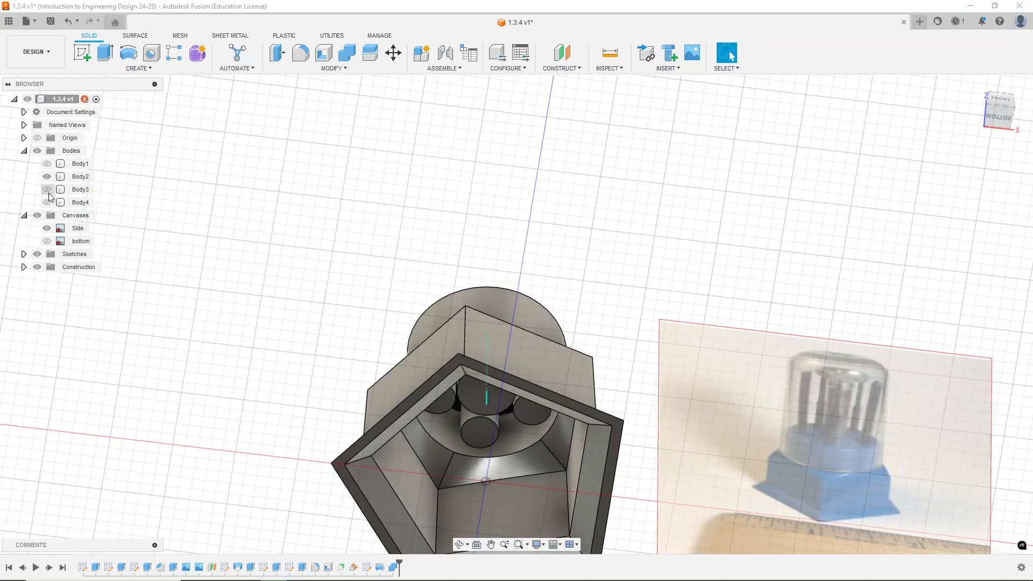
pyautogui.click(47, 190)
pyautogui.click(47, 179)
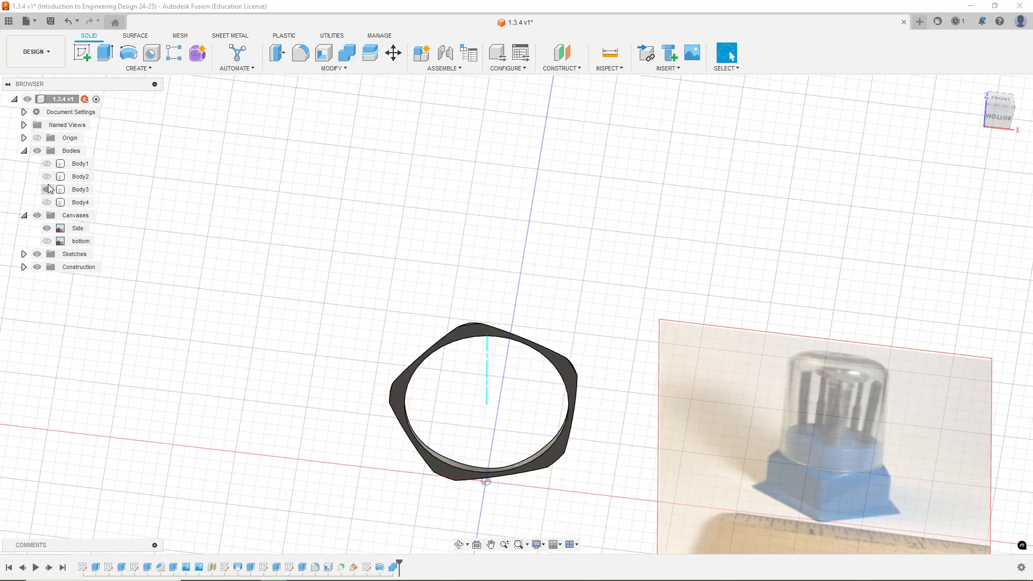
pyautogui.keyDown('shift'); pyautogui.moveTo(447, 290); pyautogui.dragTo(572, 312, button='middle'); pyautogui.keyUp('shift')
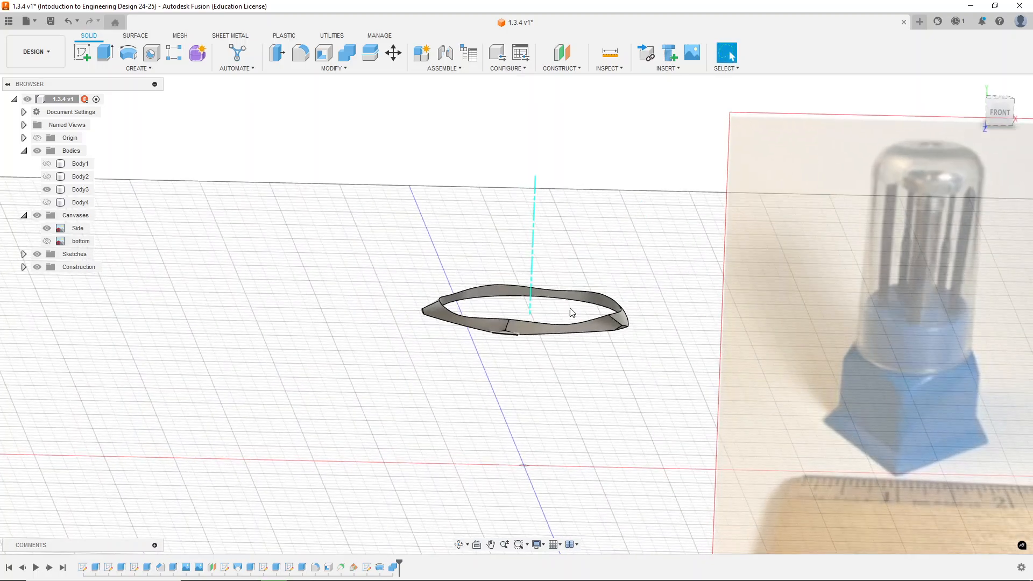
pyautogui.scroll(5, 572, 313)
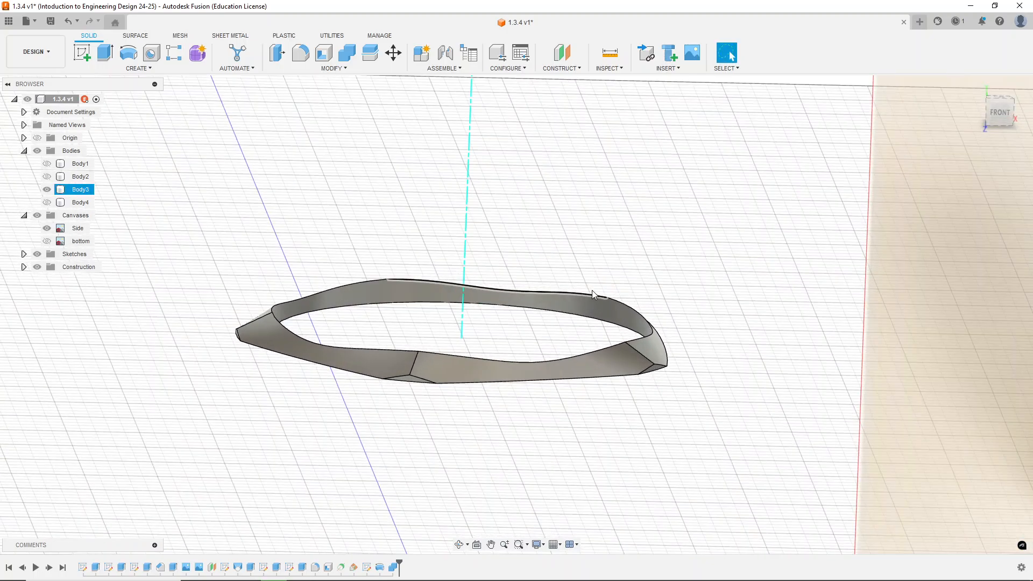
# Remove the leftover ring Body3 and show the base Body2 and the tube Body4 again.
pyautogui.rightClick(85, 192)
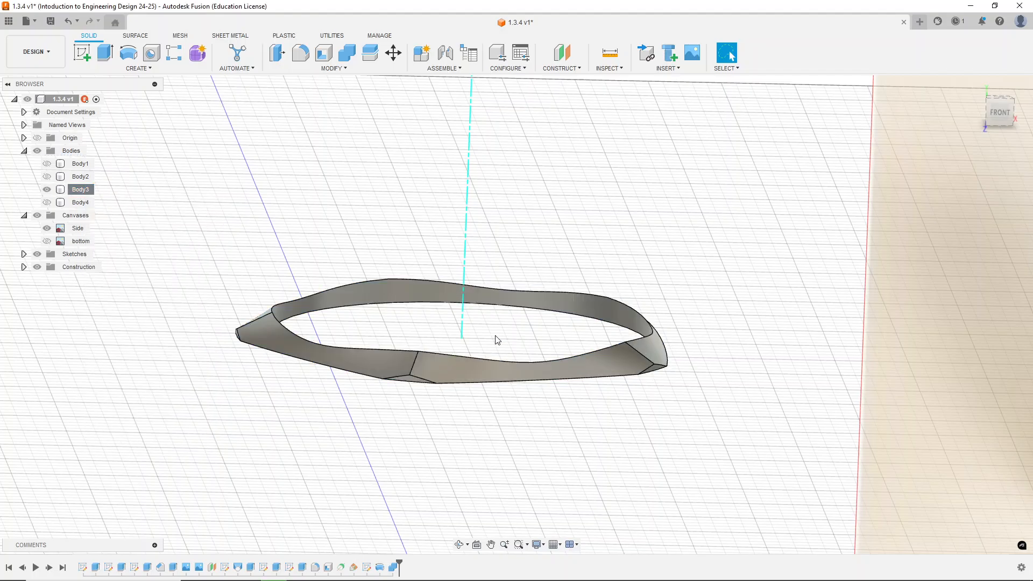
pyautogui.moveTo(496, 339)
pyautogui.keyDown('shift'); pyautogui.mouseDown(button='middle')
pyautogui.moveTo(511, 291)
pyautogui.moveTo(509, 337)
pyautogui.moveTo(499, 347)
pyautogui.mouseUp(button='middle'); pyautogui.keyUp('shift')
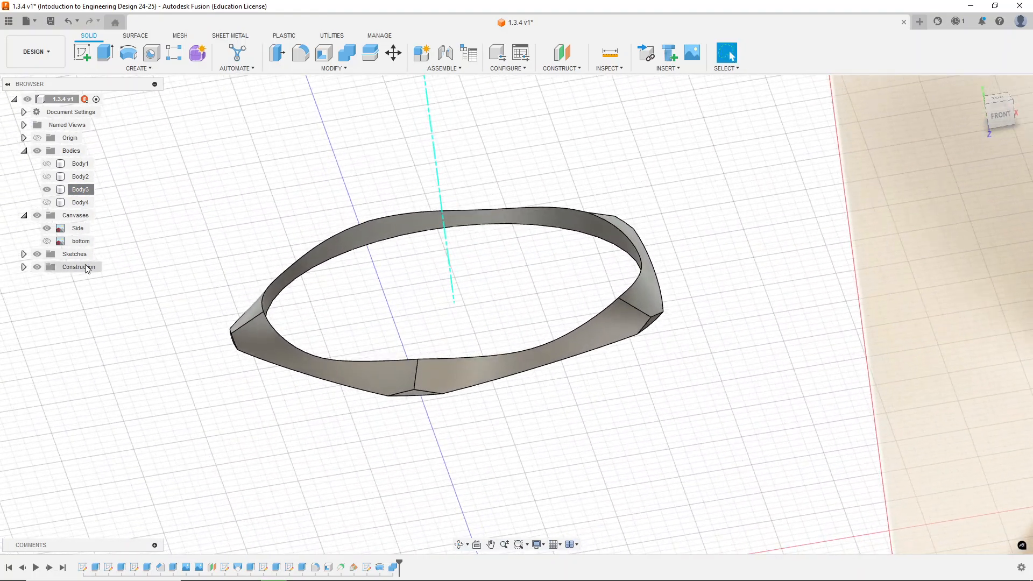
pyautogui.rightClick(86, 193)
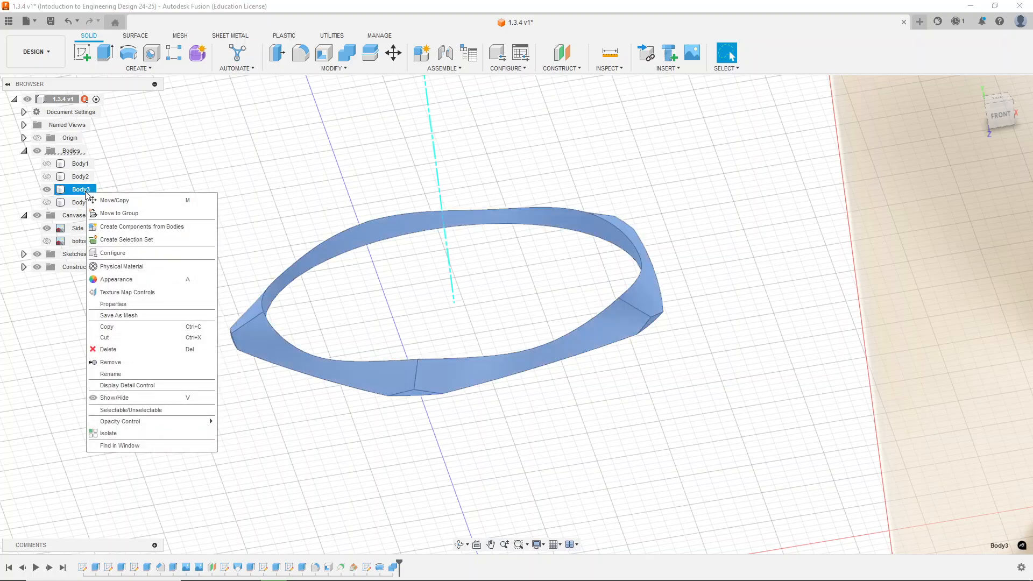
pyautogui.click(119, 364)
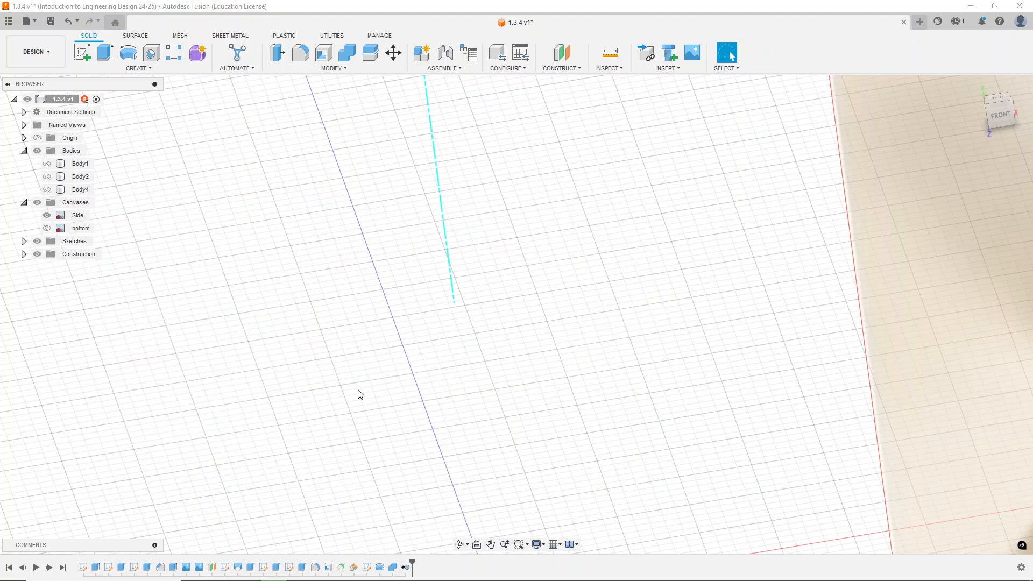
pyautogui.click(47, 177)
pyautogui.click(47, 189)
pyautogui.scroll(-6, 447, 383)
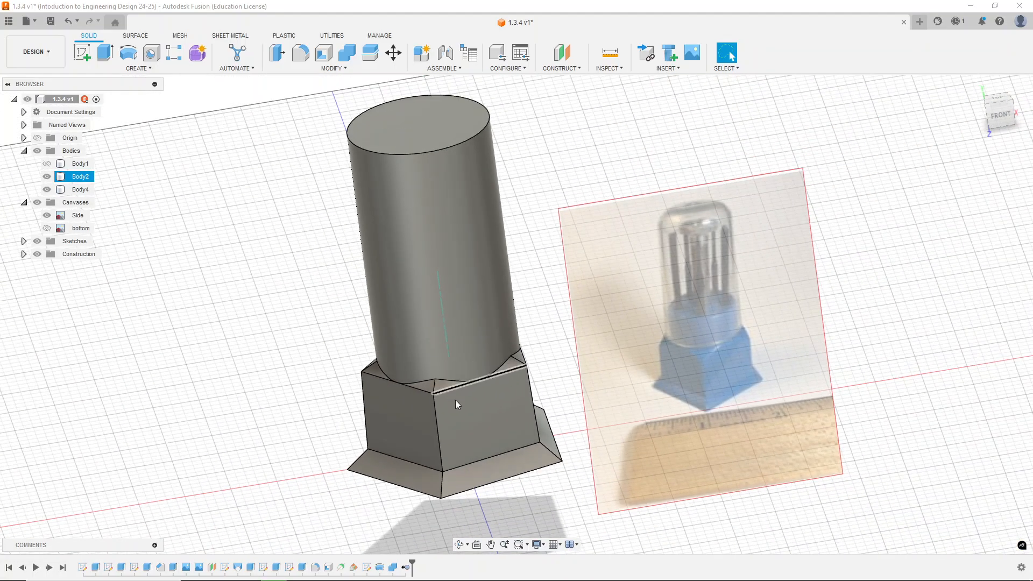
pyautogui.moveTo(509, 286)
pyautogui.keyDown('shift'); pyautogui.mouseDown(button='middle')
pyautogui.moveTo(508, 259)
pyautogui.moveTo(510, 285)
pyautogui.mouseUp(button='middle'); pyautogui.keyUp('shift')
pyautogui.scroll(-2, 512, 381)
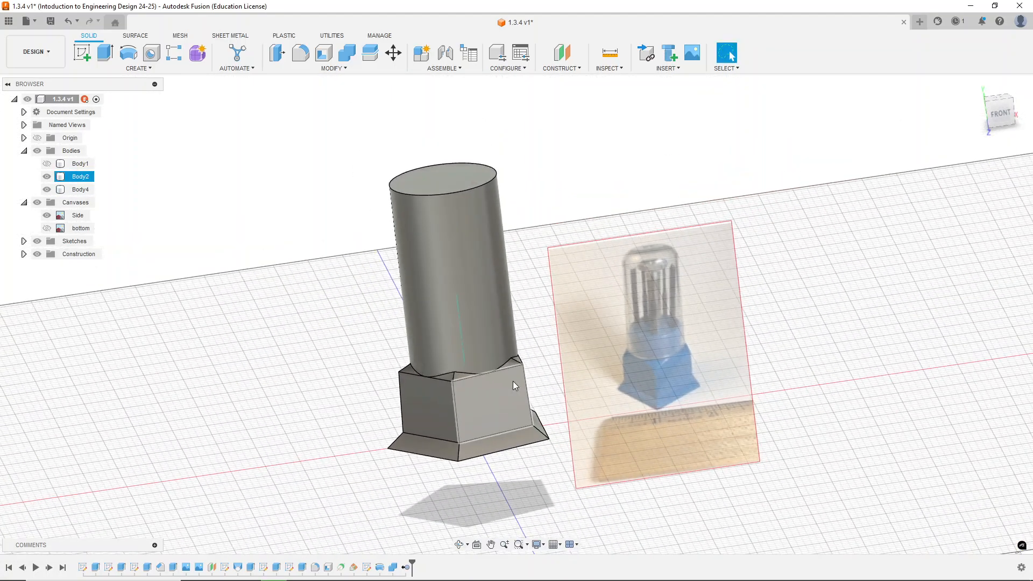
# Start a fillet on the inner circular edge at the closed end of the tube Body4, with the base Body2 hidden.
pyautogui.scroll(5, 515, 171)
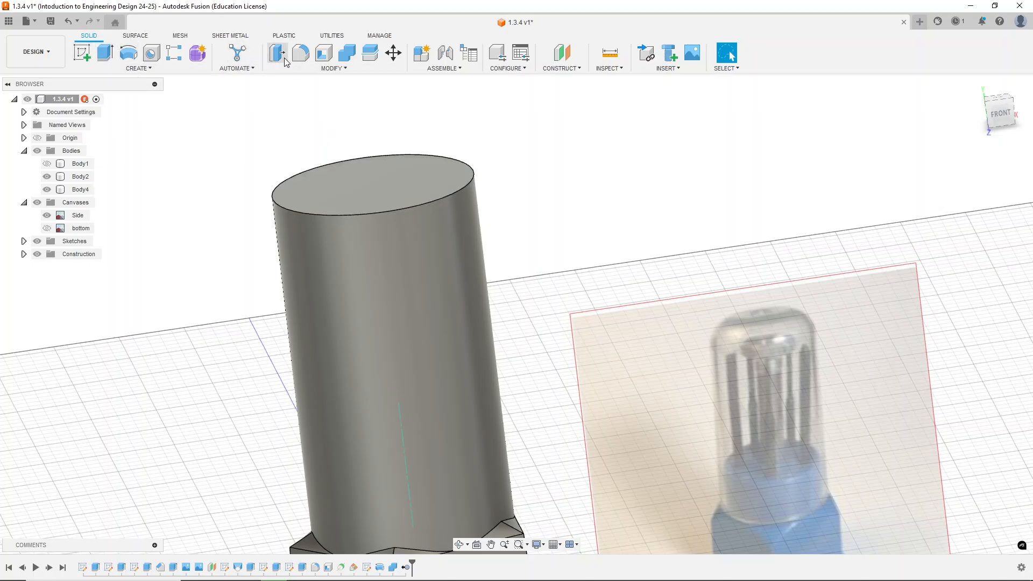
pyautogui.click(300, 53)
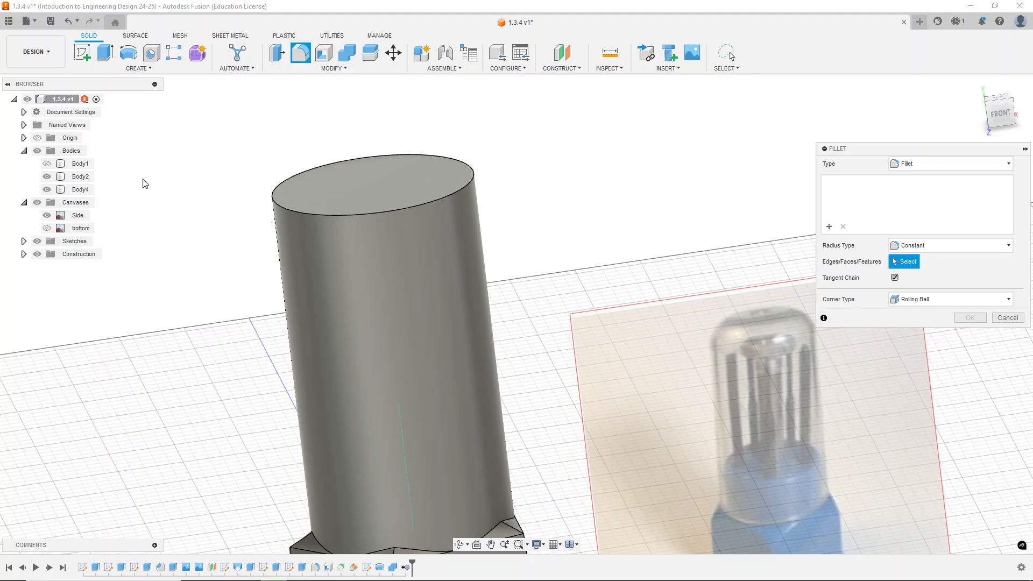
pyautogui.click(47, 176)
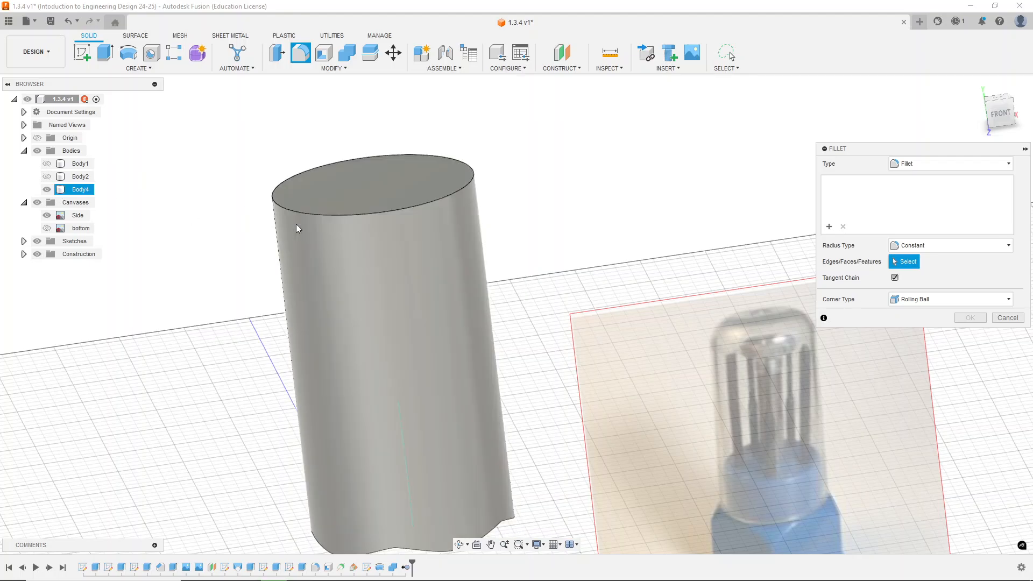
pyautogui.moveTo(261, 376)
pyautogui.keyDown('shift'); pyautogui.mouseDown(button='middle')
pyautogui.moveTo(250, 253)
pyautogui.moveTo(350, 346)
pyautogui.moveTo(409, 323)
pyautogui.moveTo(221, 323)
pyautogui.mouseUp(button='middle'); pyautogui.keyUp('shift')
pyautogui.click(341, 489)
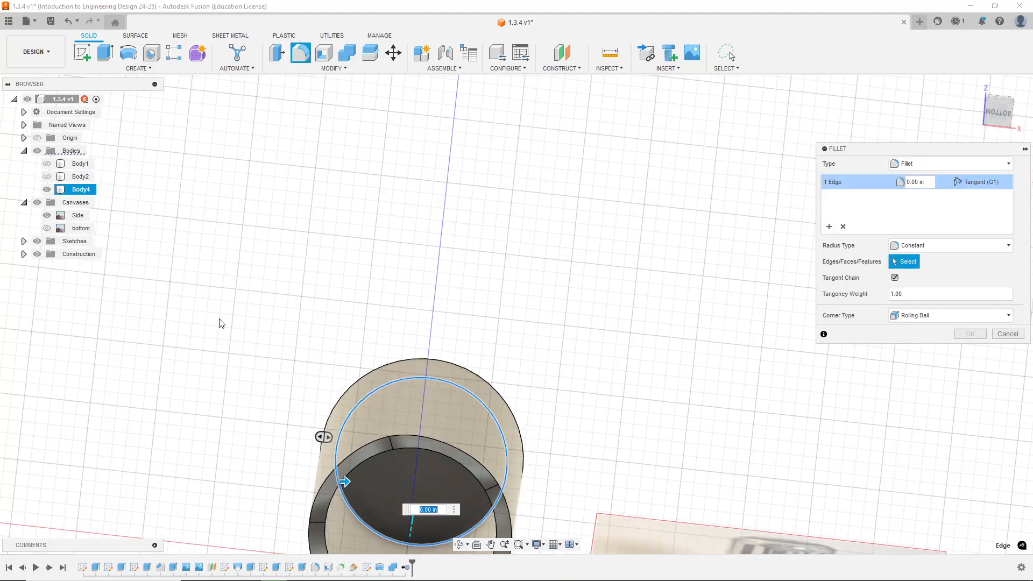
pyautogui.click(47, 177)
pyautogui.scroll(-2, 401, 207)
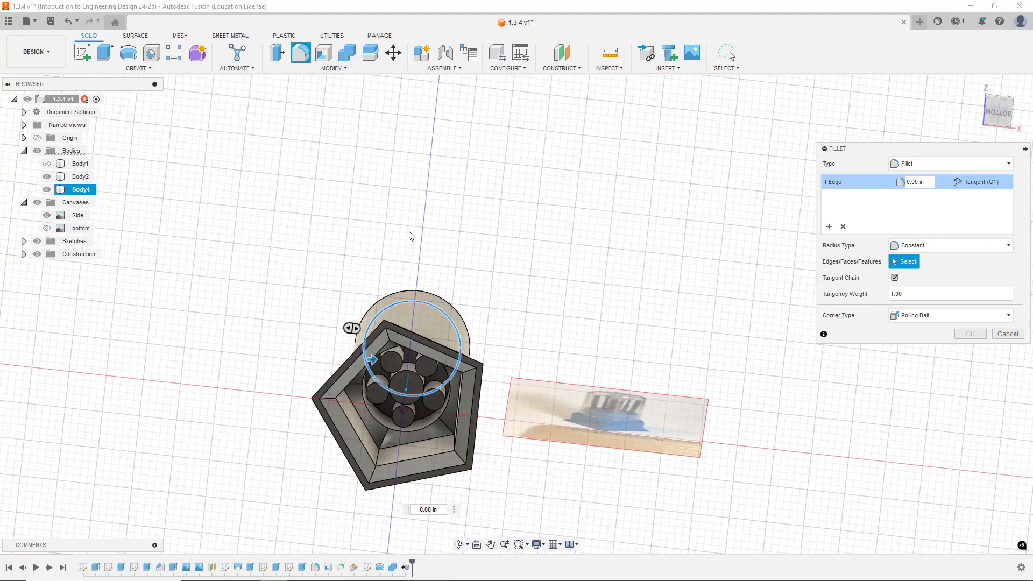
pyautogui.scroll(3, 338, 463)
pyautogui.click(47, 177)
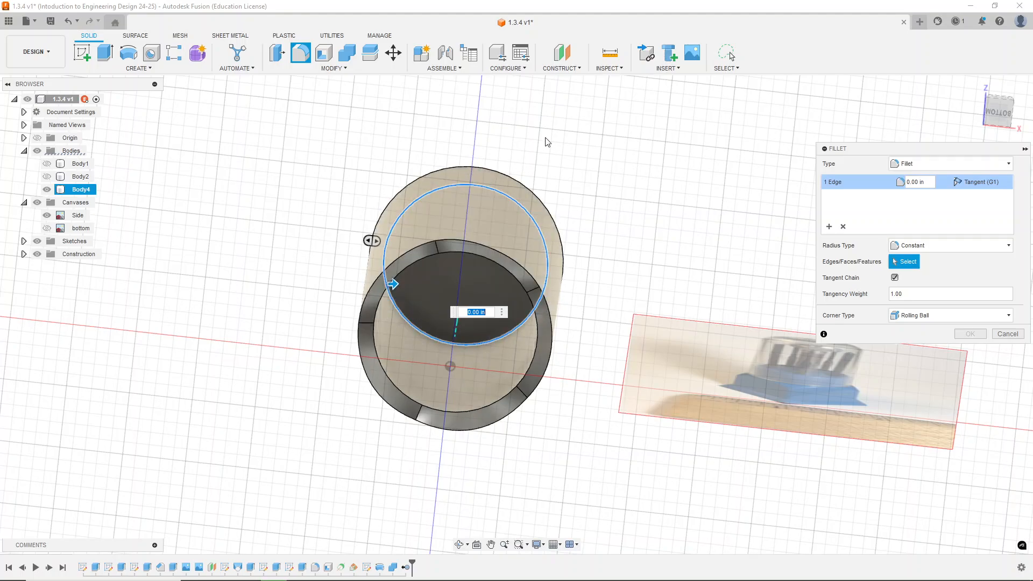
# Add the outer rim edge of the tube's closed end to the fillet and set the radius to 0.40 in.
pyautogui.keyDown('shift'); pyautogui.moveTo(547, 139); pyautogui.dragTo(564, 162, button='middle'); pyautogui.keyUp('shift')
pyautogui.scroll(2, 555, 114)
pyautogui.click(505, 186)
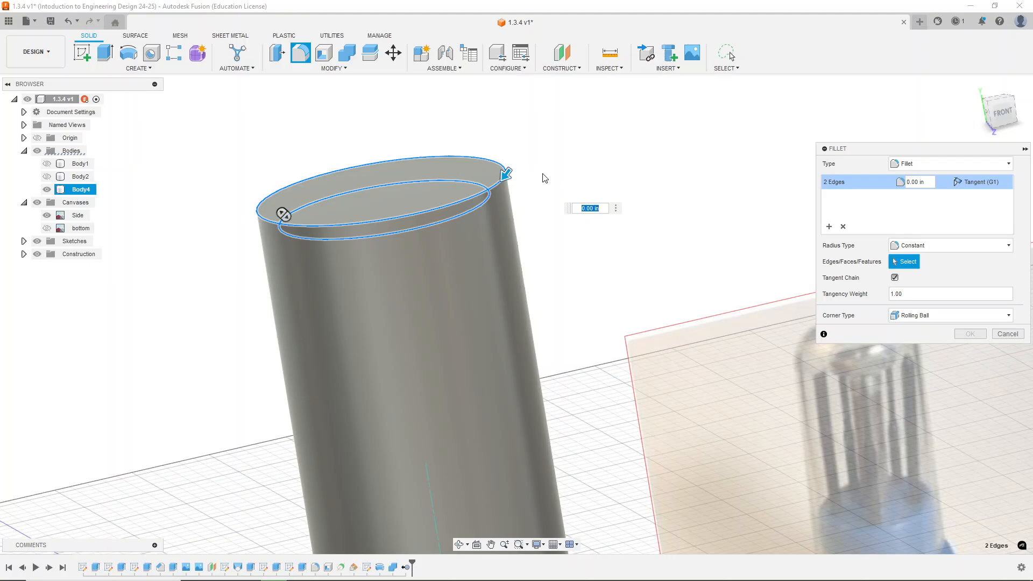
pyautogui.moveTo(506, 174); pyautogui.dragTo(498, 184)
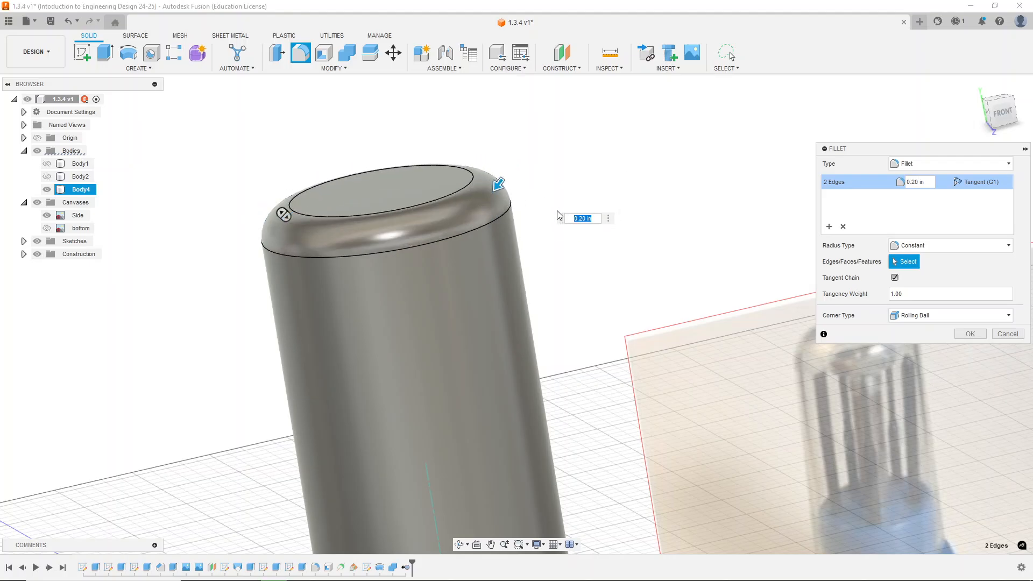
pyautogui.moveTo(498, 185); pyautogui.dragTo(488, 193)
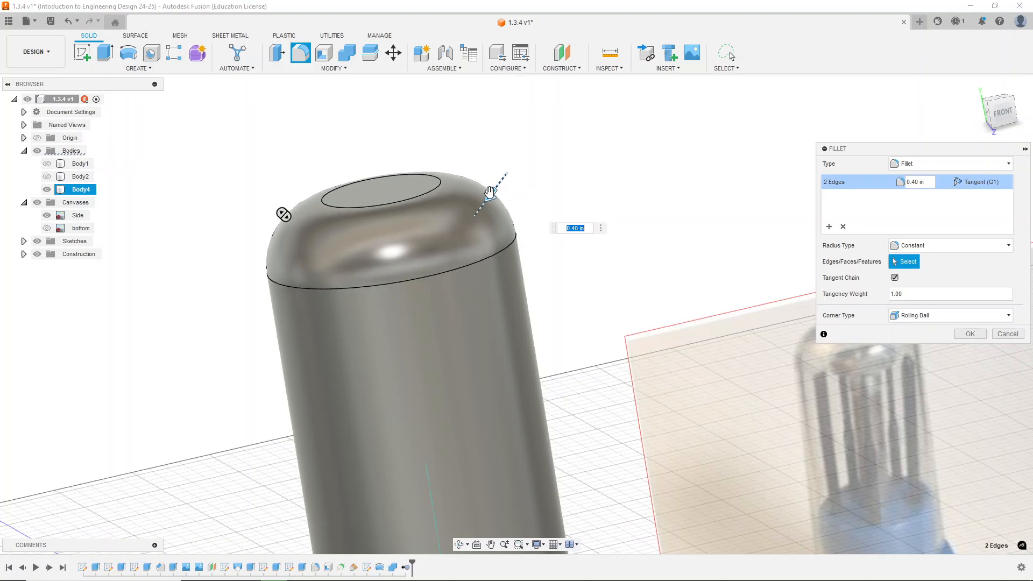
pyautogui.press('Return')
# Show the base Body2 again together with the rounded tube.
pyautogui.keyDown('shift'); pyautogui.moveTo(603, 166); pyautogui.dragTo(559, 142, button='middle'); pyautogui.keyUp('shift')
pyautogui.scroll(-3, 558, 140)
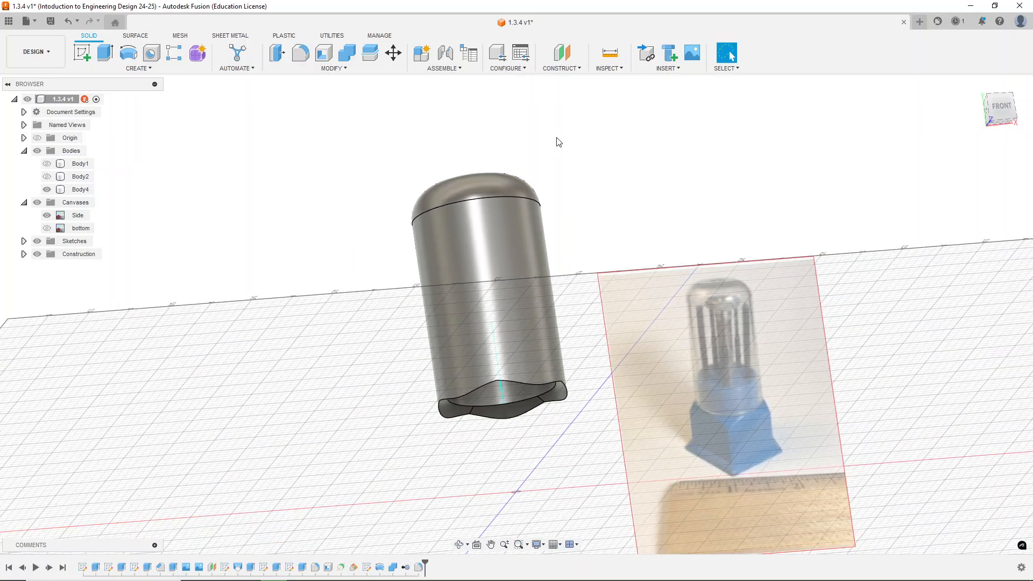
pyautogui.click(47, 177)
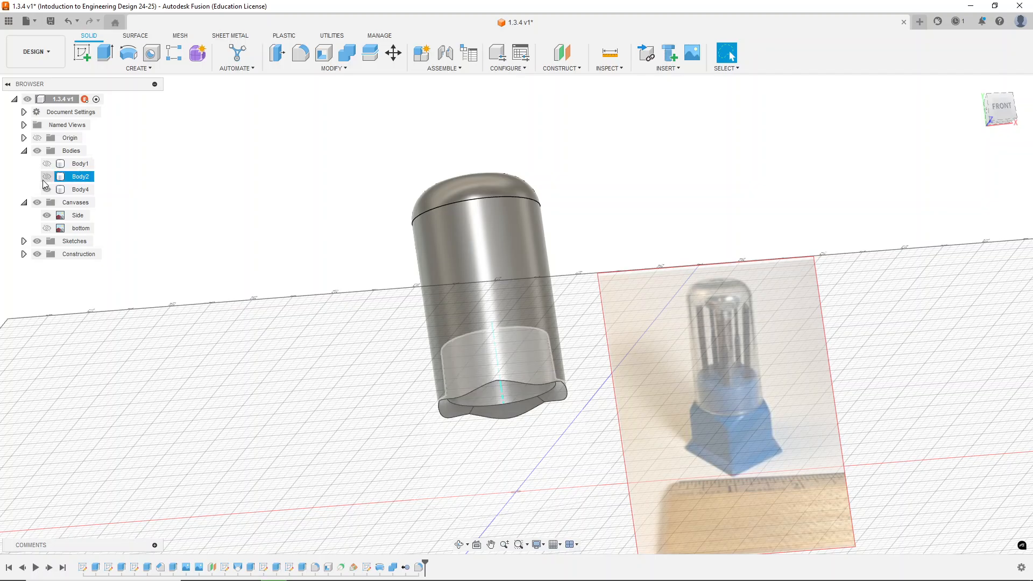
pyautogui.keyDown('shift'); pyautogui.moveTo(624, 151); pyautogui.dragTo(607, 195, button='middle'); pyautogui.keyUp('shift')
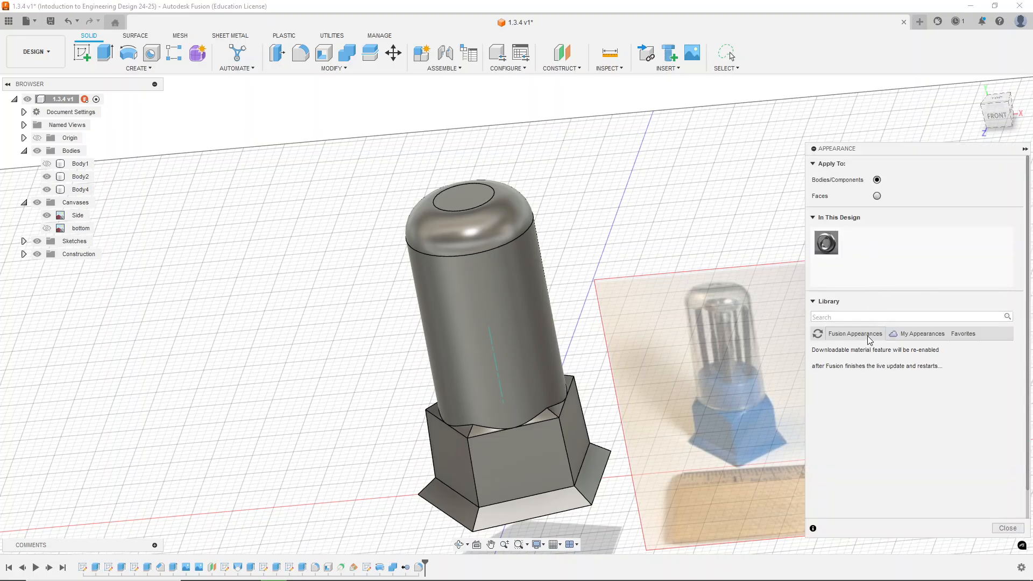
# Apply the Glass - Light Color appearance from the Color Density glass group to the tube Body4.
pyautogui.click(867, 334)
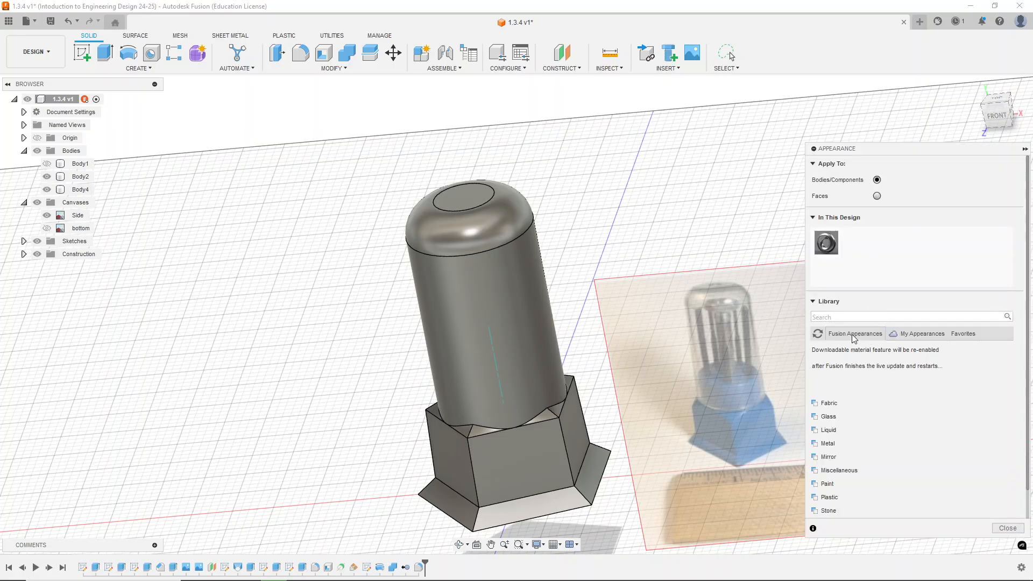
pyautogui.click(845, 418)
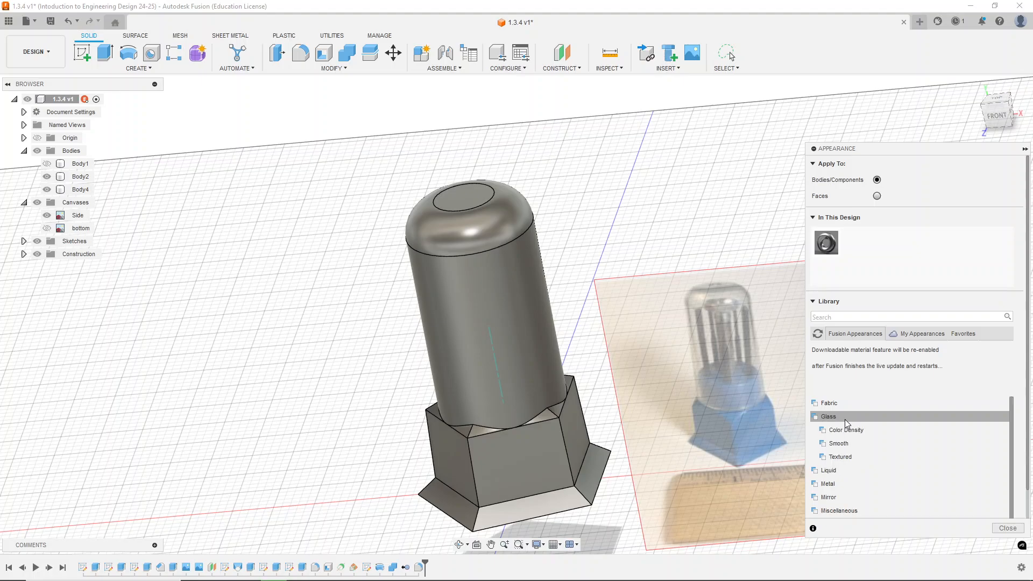
pyautogui.click(852, 431)
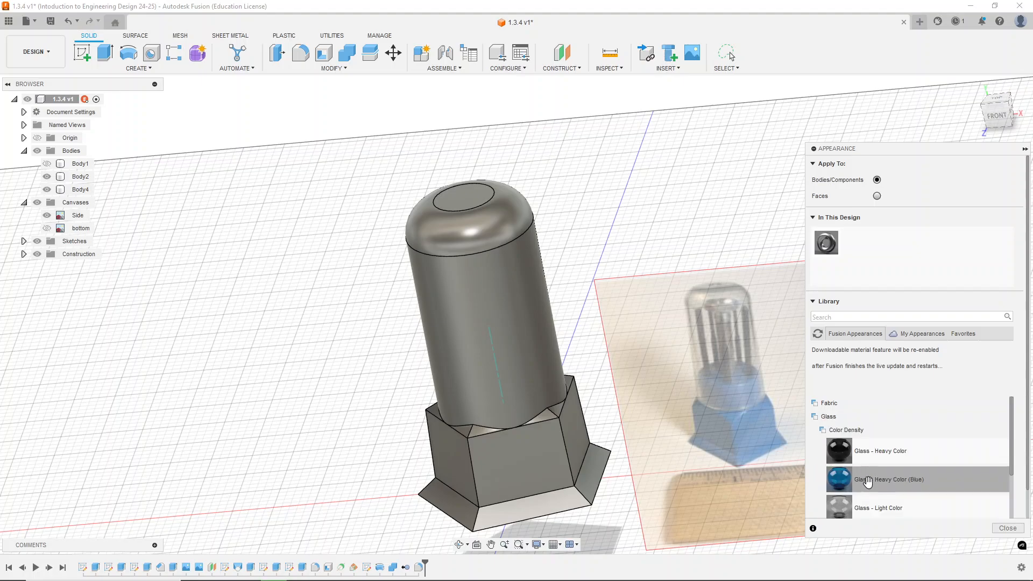
pyautogui.scroll(-3, 855, 439)
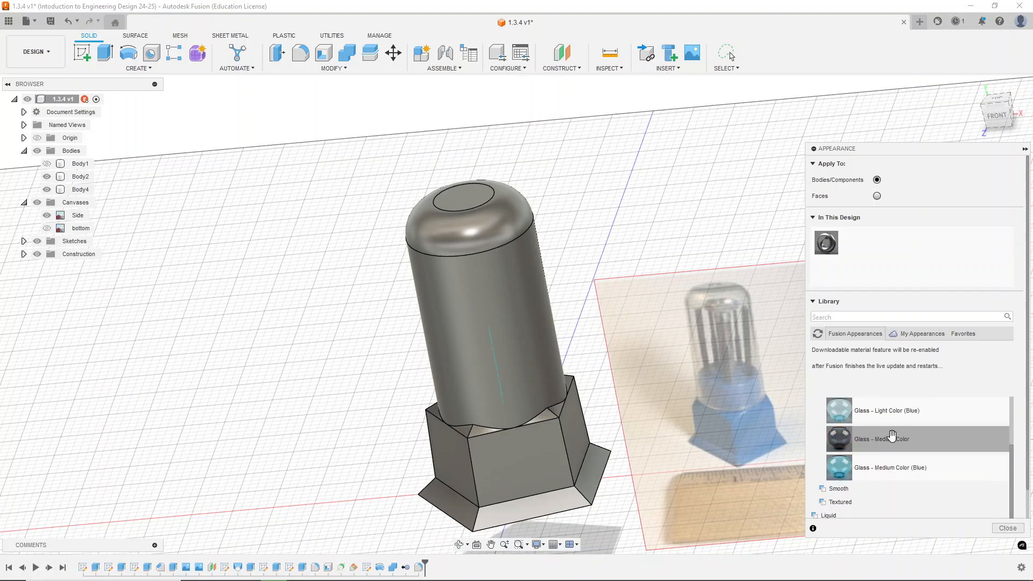
pyautogui.scroll(3, 892, 436)
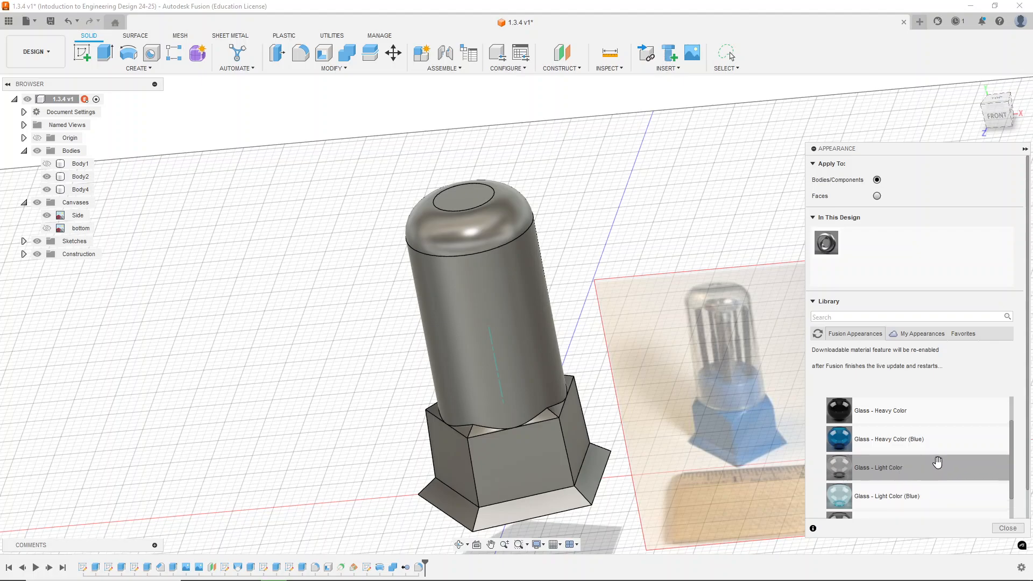
pyautogui.moveTo(916, 468); pyautogui.dragTo(486, 280)
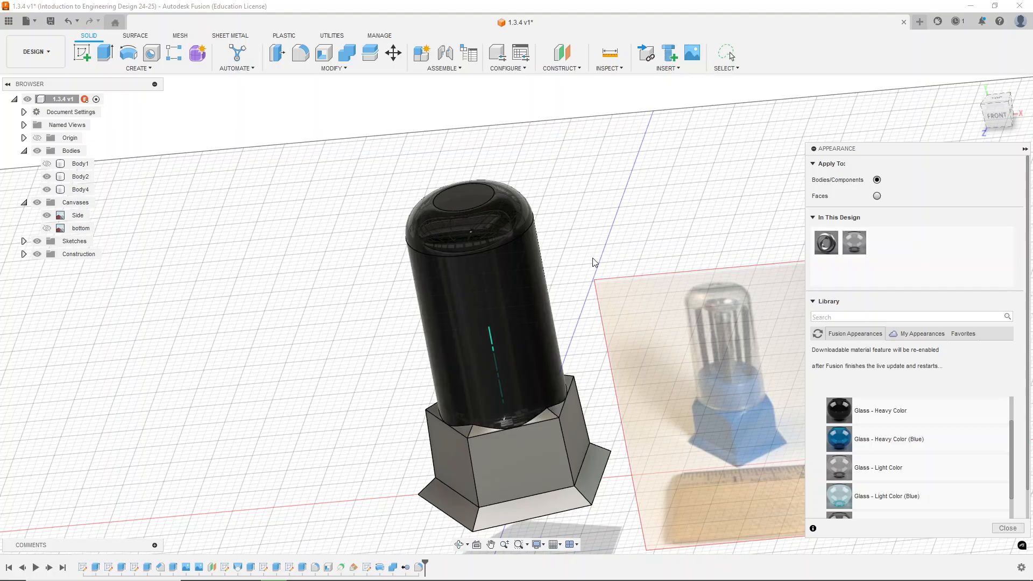
pyautogui.moveTo(605, 245)
pyautogui.keyDown('shift'); pyautogui.mouseDown(button='middle')
pyautogui.moveTo(614, 203)
pyautogui.moveTo(606, 240)
pyautogui.mouseUp(button='middle'); pyautogui.keyUp('shift')
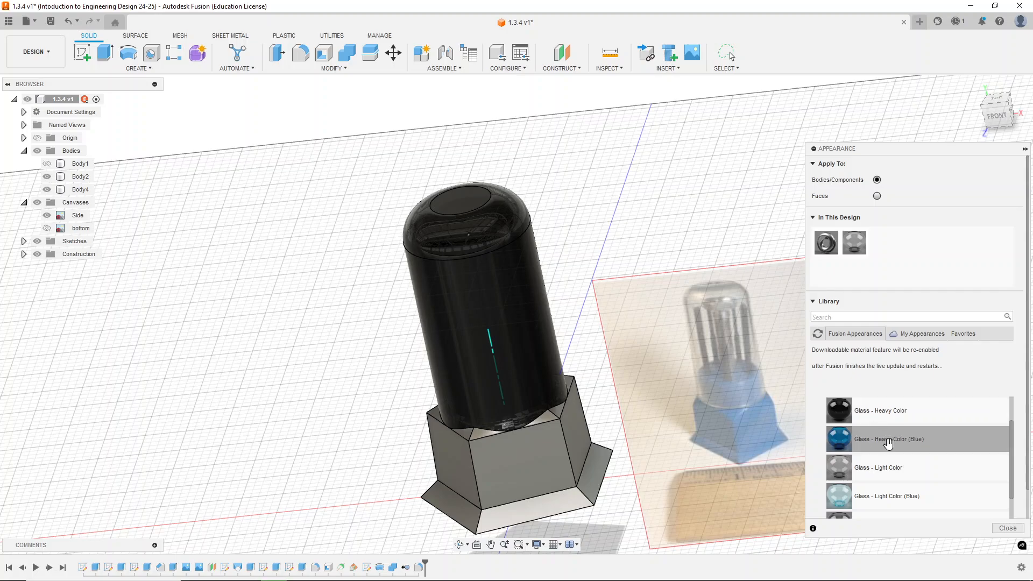
# Apply the Glass (Clear) appearance from the Smooth glass group to the tube Body4.
pyautogui.scroll(-3, 874, 425)
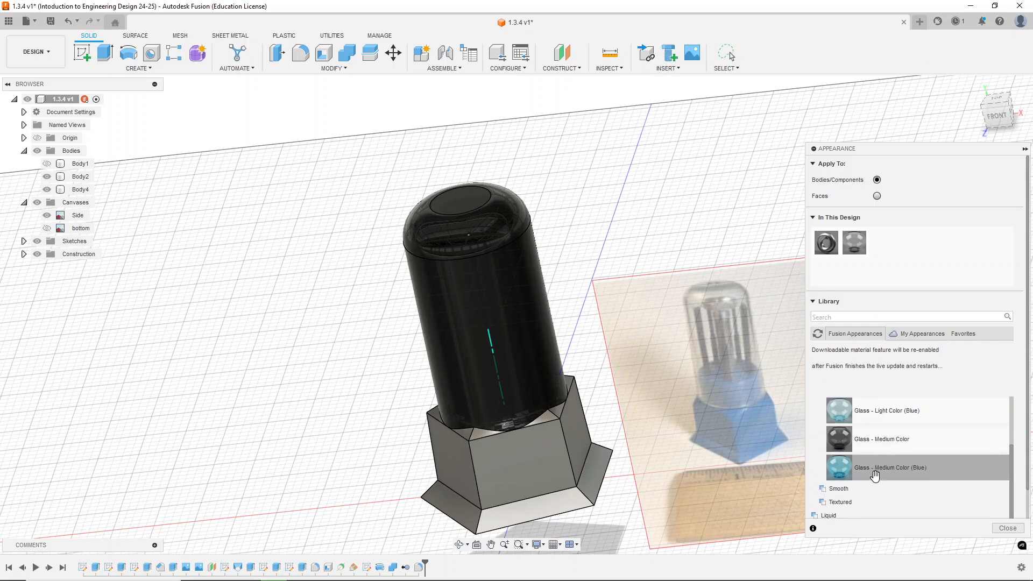
pyautogui.click(860, 489)
pyautogui.scroll(-3, 864, 496)
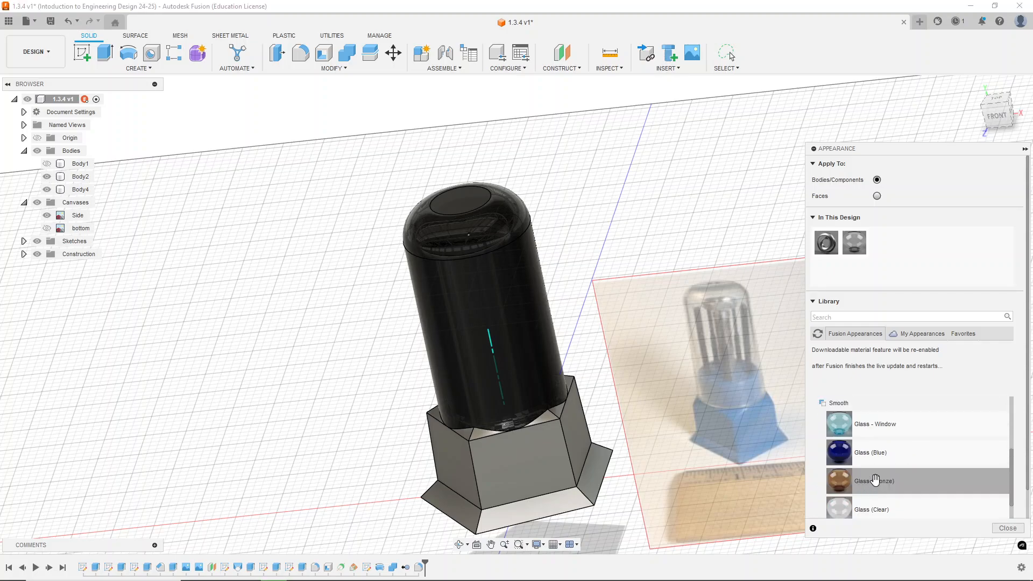
pyautogui.moveTo(892, 509); pyautogui.dragTo(505, 286)
pyautogui.keyDown('shift'); pyautogui.moveTo(641, 256); pyautogui.dragTo(635, 223, button='middle'); pyautogui.keyUp('shift')
pyautogui.scroll(2, 559, 309)
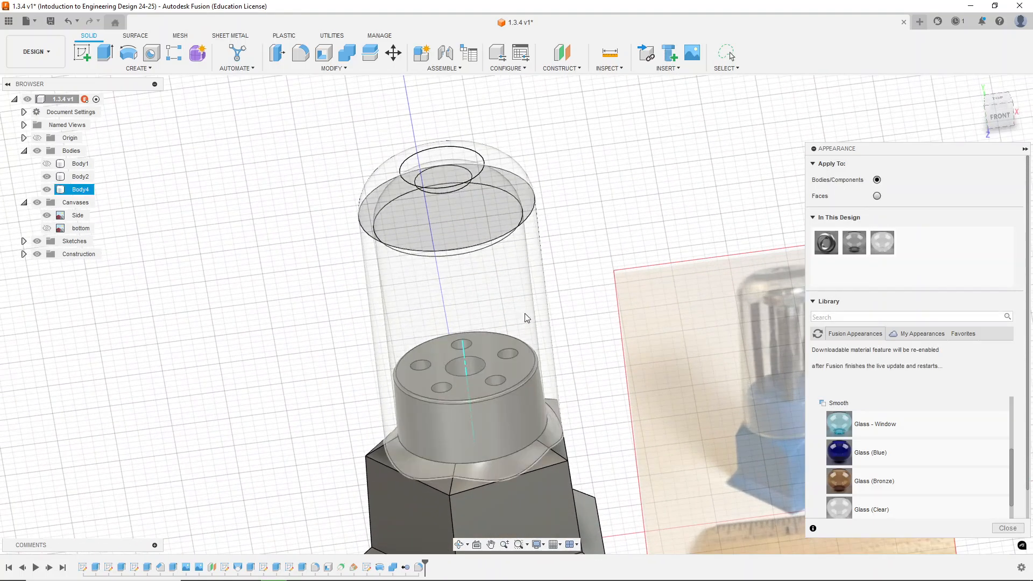
# Collapse the Smooth, Color Density and Glass groups in the appearance library.
pyautogui.scroll(-5, 910, 462)
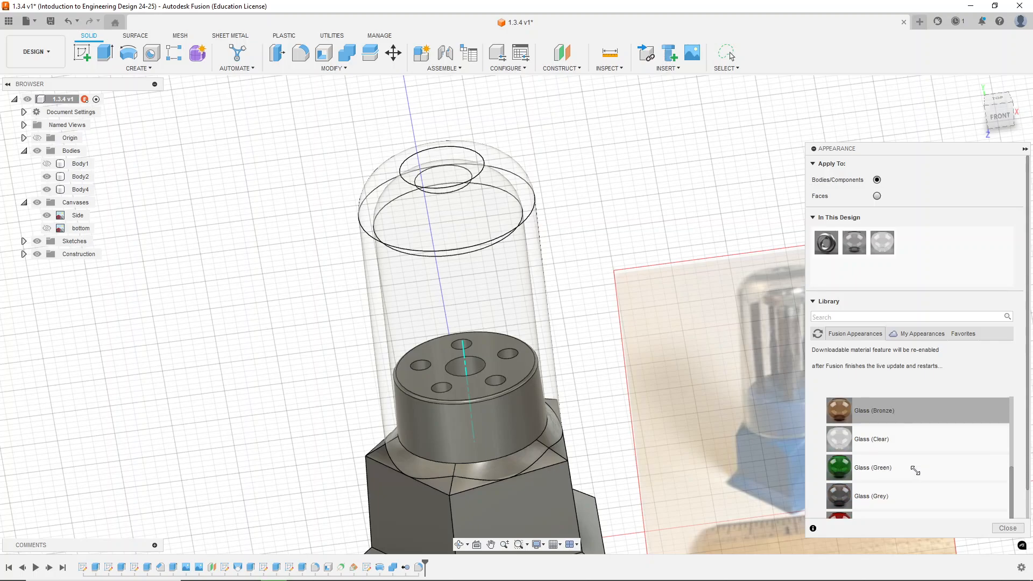
pyautogui.scroll(3, 910, 461)
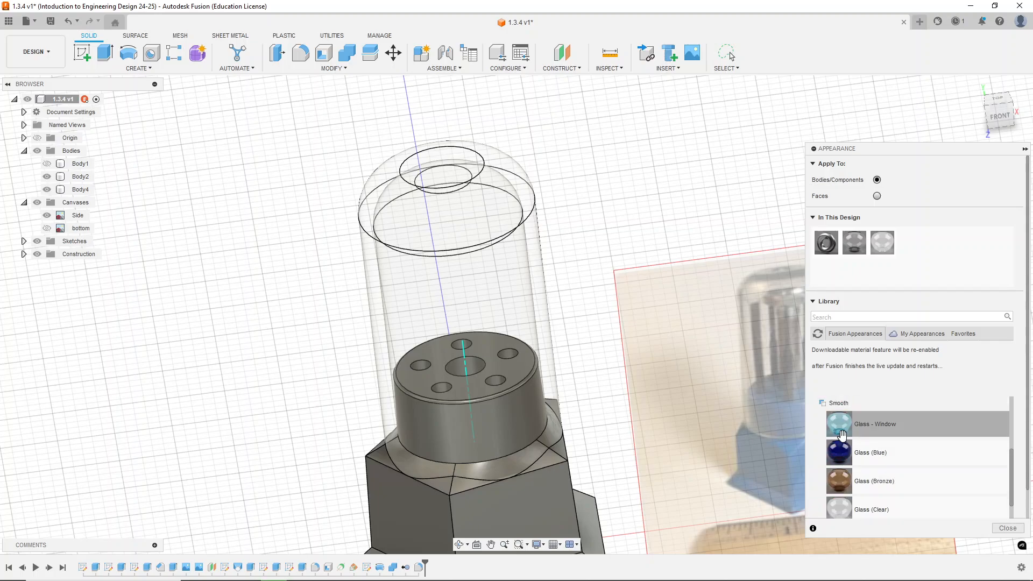
pyautogui.click(842, 405)
pyautogui.scroll(5, 847, 435)
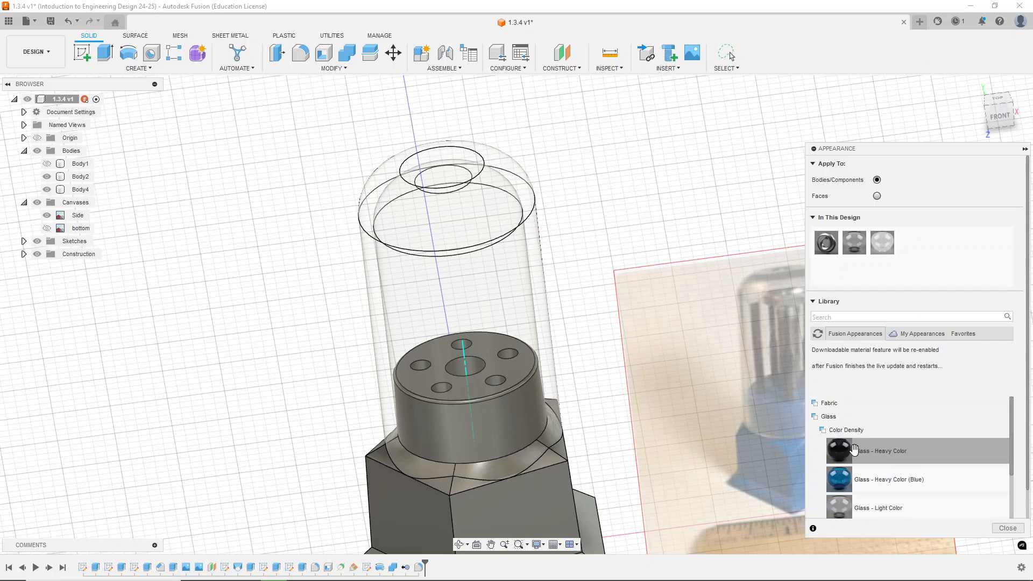
pyautogui.click(848, 433)
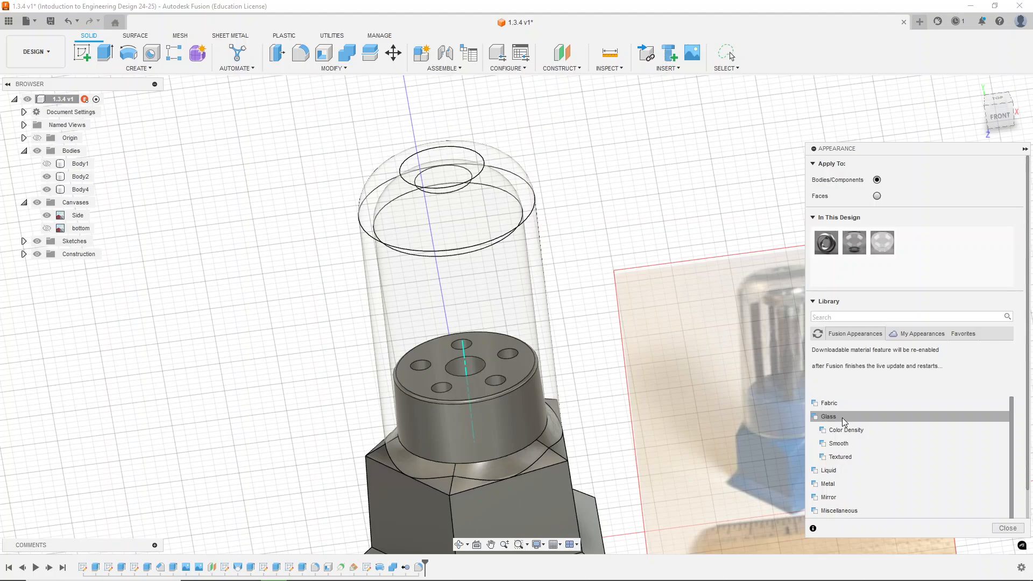
pyautogui.click(844, 419)
# Apply the Paint - Enamel Glossy (Blue) appearance to the base Body2 and finish assigning appearances.
pyautogui.click(838, 485)
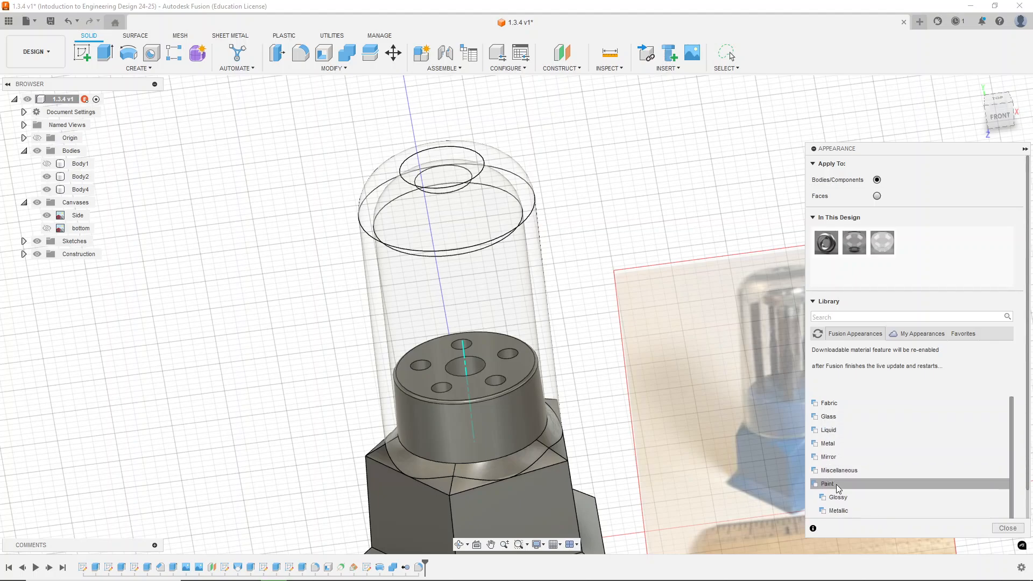
pyautogui.scroll(-1, 847, 483)
pyautogui.click(848, 483)
pyautogui.scroll(-3, 848, 479)
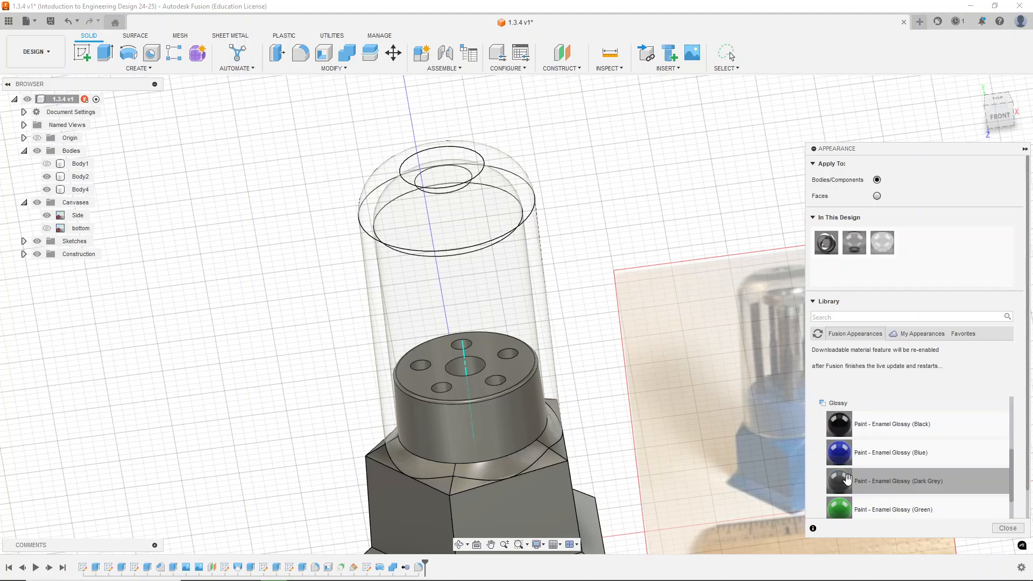
pyautogui.moveTo(841, 453); pyautogui.dragTo(542, 503)
pyautogui.scroll(-2, 632, 334)
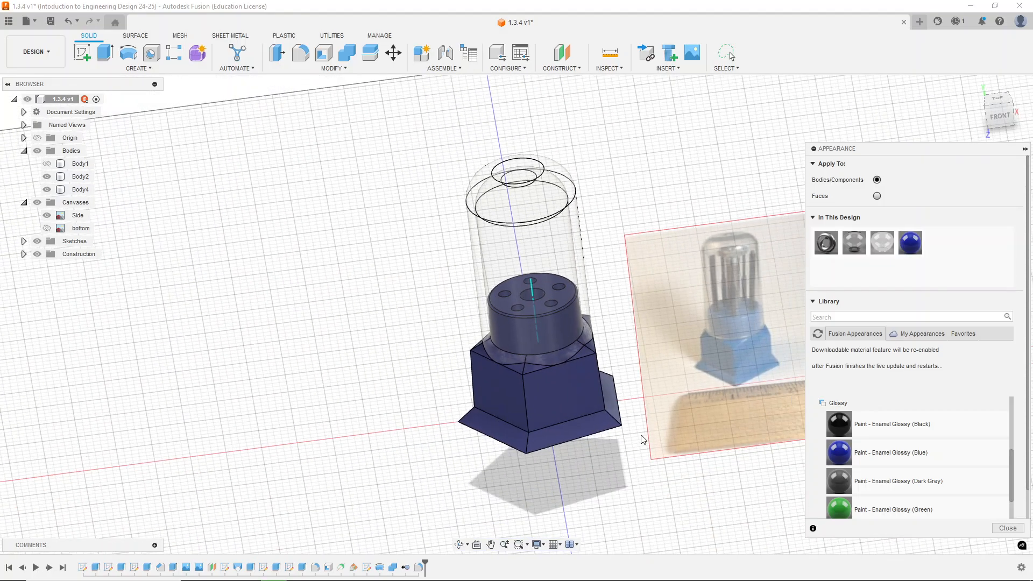
pyautogui.moveTo(643, 439)
pyautogui.keyDown('shift'); pyautogui.mouseDown(button='middle')
pyautogui.moveTo(623, 411)
pyautogui.moveTo(623, 435)
pyautogui.mouseUp(button='middle'); pyautogui.keyUp('shift')
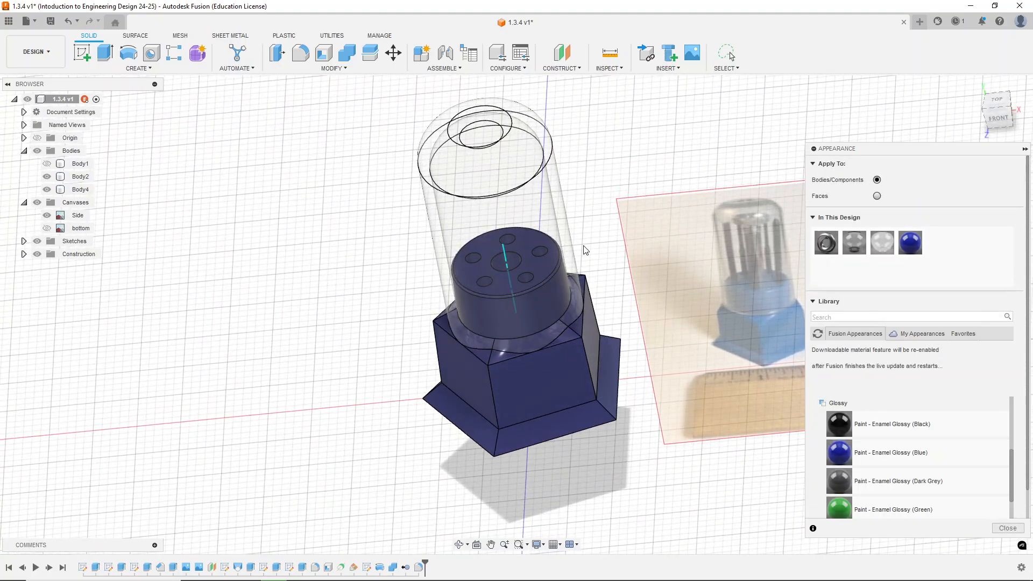
pyautogui.keyDown('shift'); pyautogui.moveTo(600, 155); pyautogui.dragTo(591, 297, button='middle'); pyautogui.keyUp('shift')
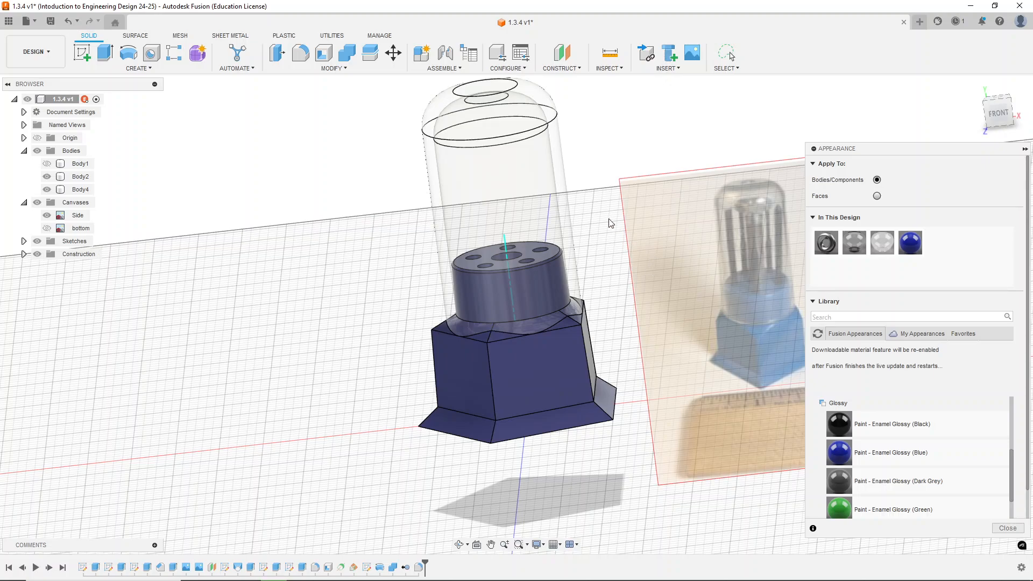
pyautogui.keyDown('shift'); pyautogui.moveTo(610, 223); pyautogui.dragTo(597, 162, button='middle'); pyautogui.keyUp('shift')
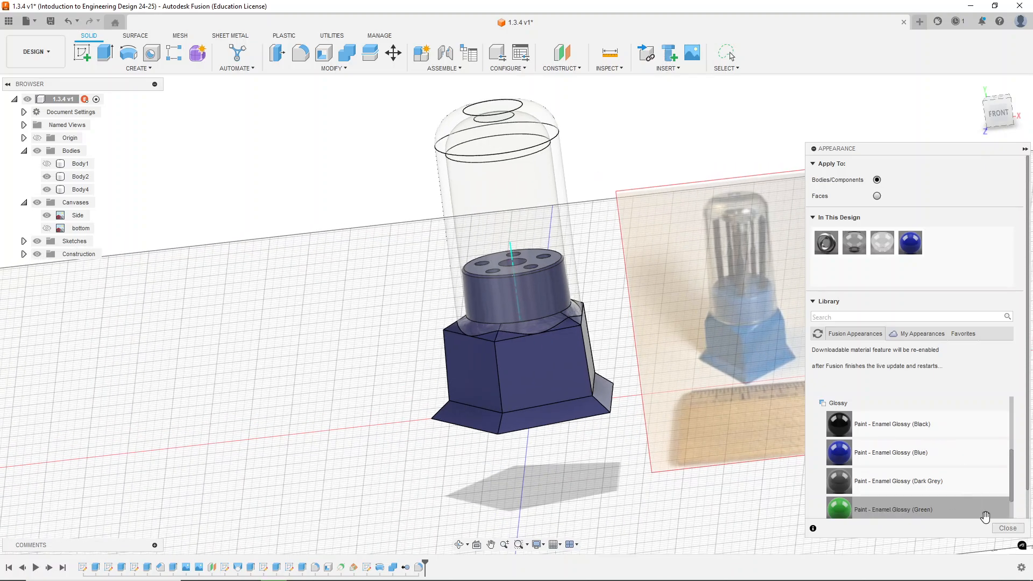
pyautogui.click(1008, 529)
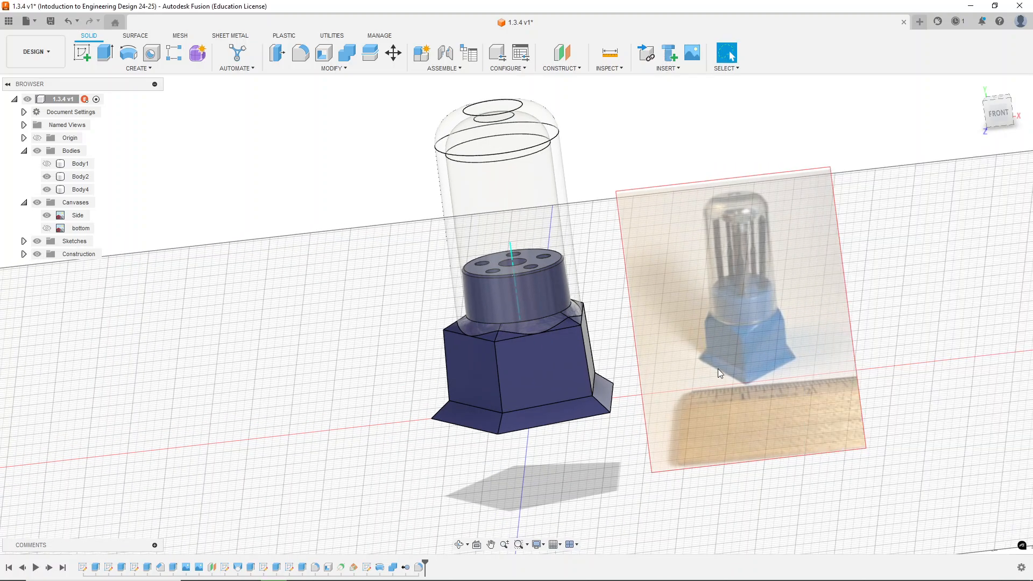
# Hide the Side canvas, collapse the Canvases folder and view the finished tube and base from another angle.
pyautogui.click(47, 216)
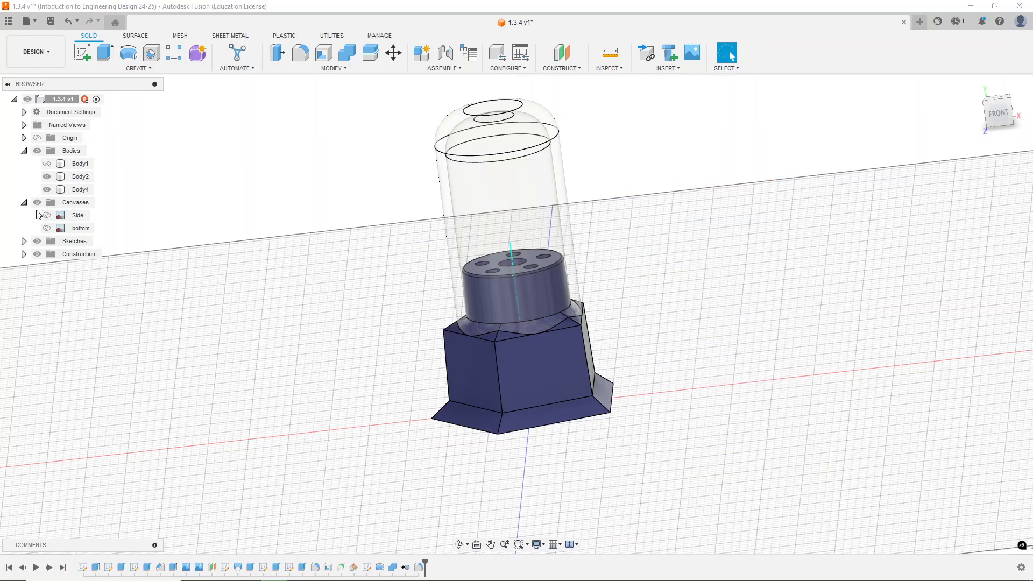
pyautogui.click(24, 202)
pyautogui.keyDown('shift'); pyautogui.moveTo(641, 194); pyautogui.dragTo(618, 195, button='middle'); pyautogui.keyUp('shift')
pyautogui.press('Escape')
pyautogui.scroll(1, 522, 267)
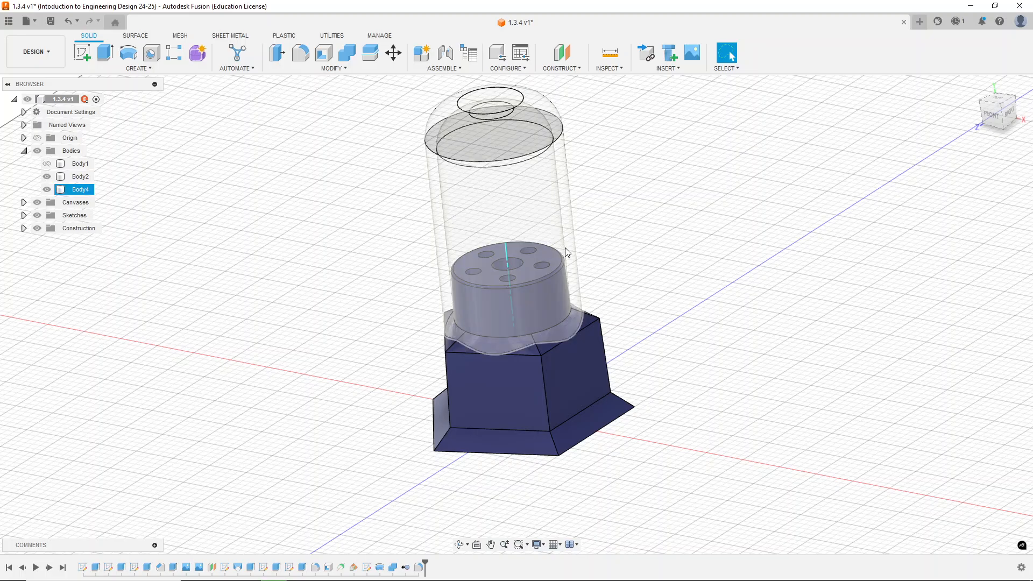
# Show the plate Body1 and move it 4.30 in along X, clear of the tube and base.
pyautogui.scroll(-3, 514, 254)
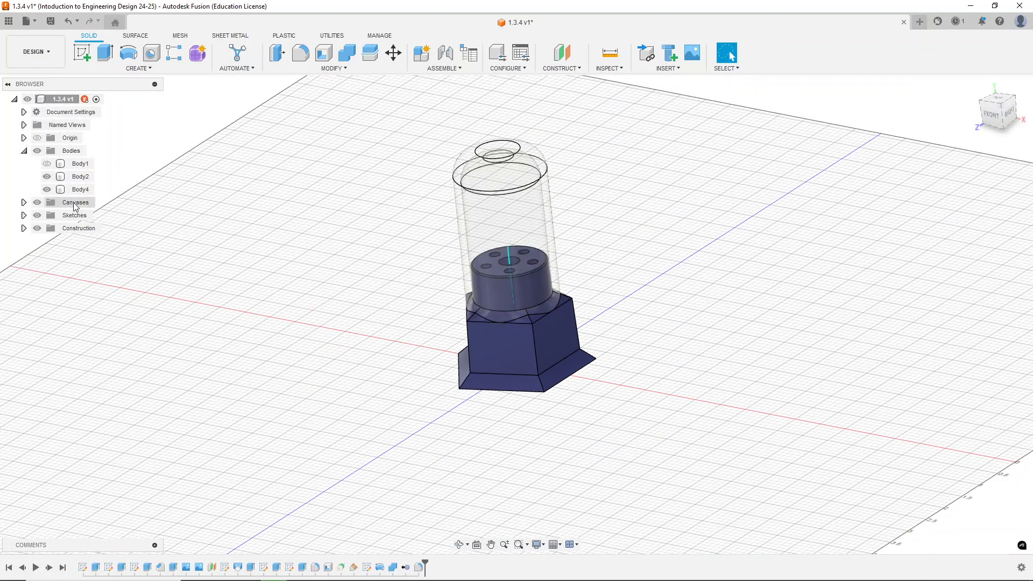
pyautogui.click(47, 164)
pyautogui.keyDown('shift'); pyautogui.moveTo(313, 248); pyautogui.dragTo(356, 282, button='middle'); pyautogui.keyUp('shift')
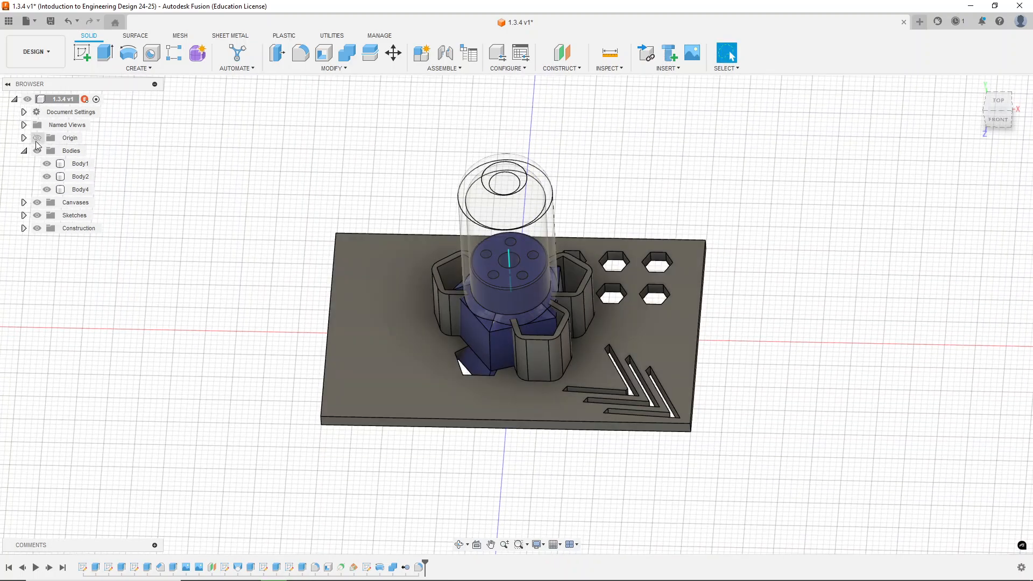
pyautogui.click(80, 164)
pyautogui.rightClick(81, 165)
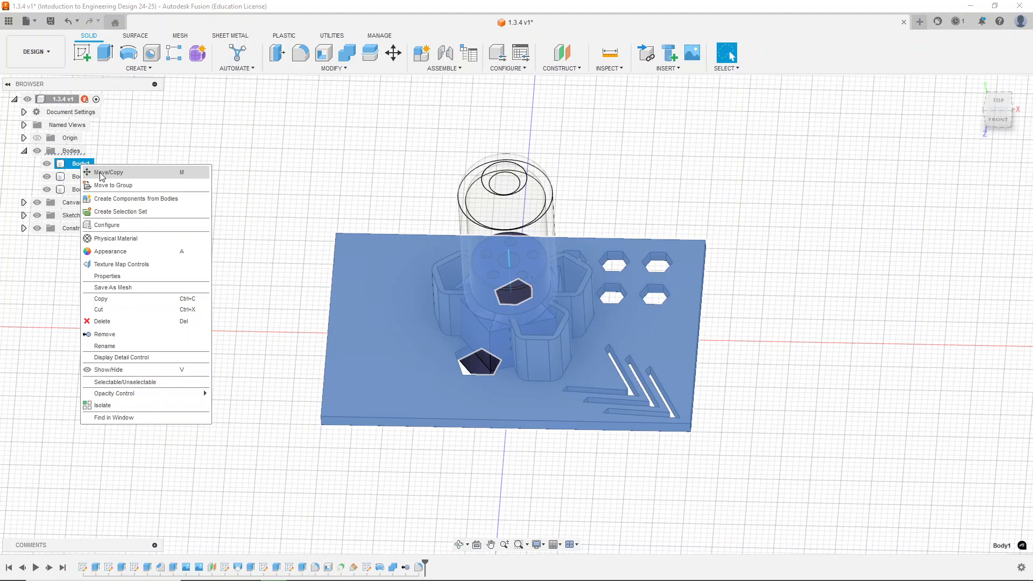
pyautogui.click(101, 174)
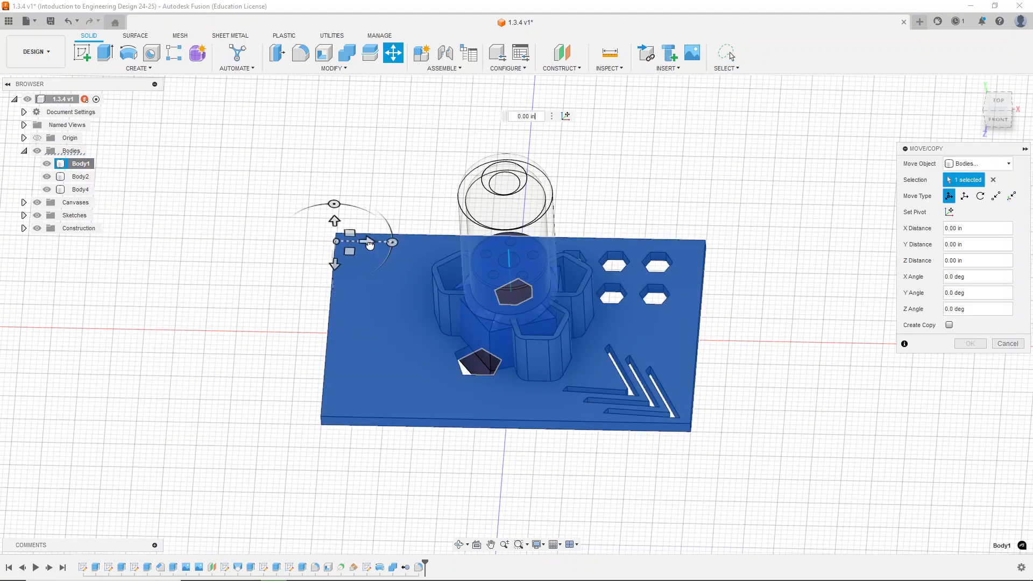
pyautogui.moveTo(369, 245); pyautogui.dragTo(637, 299)
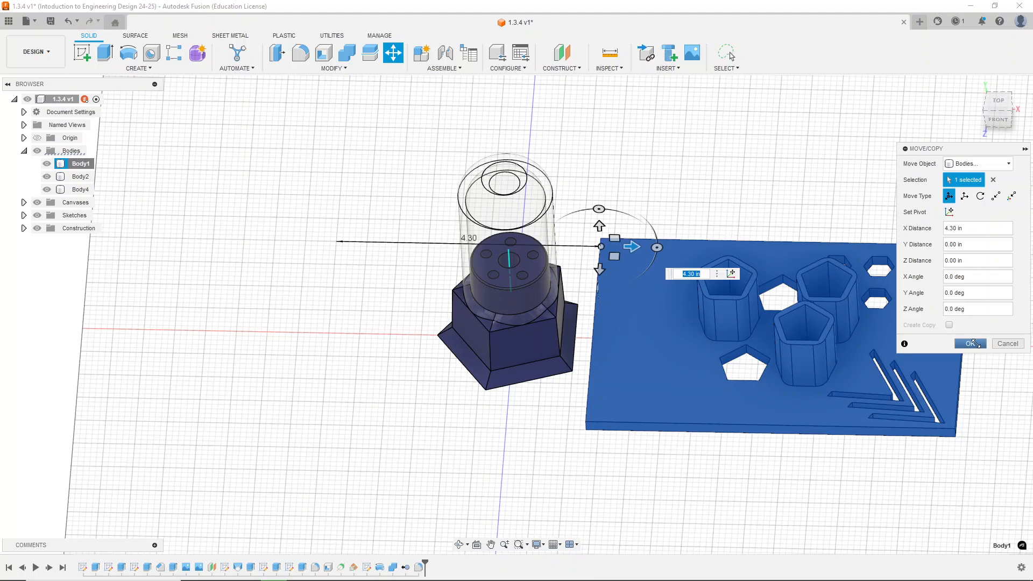
pyautogui.click(973, 344)
pyautogui.scroll(-3, 429, 380)
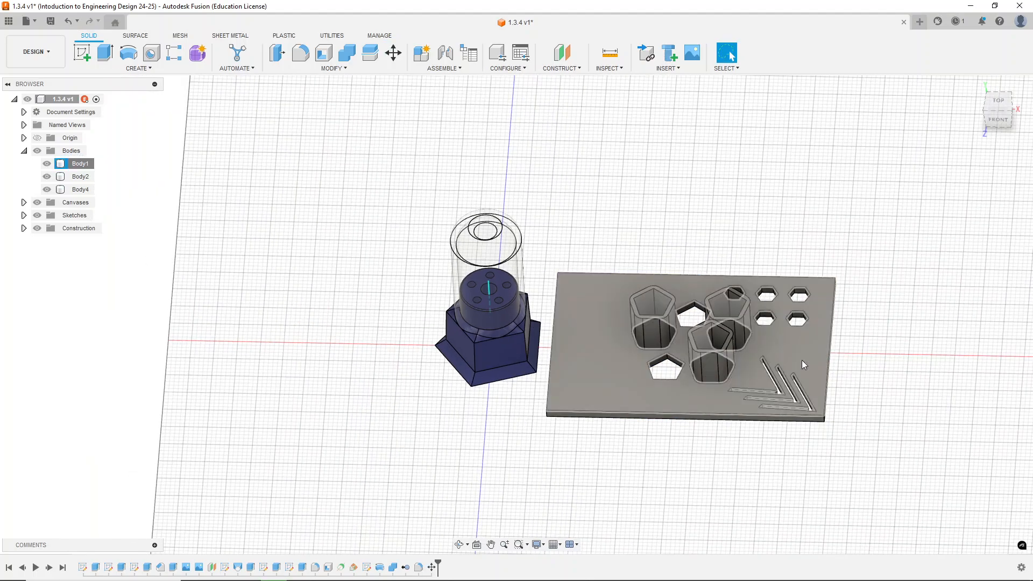
pyautogui.scroll(2, 742, 299)
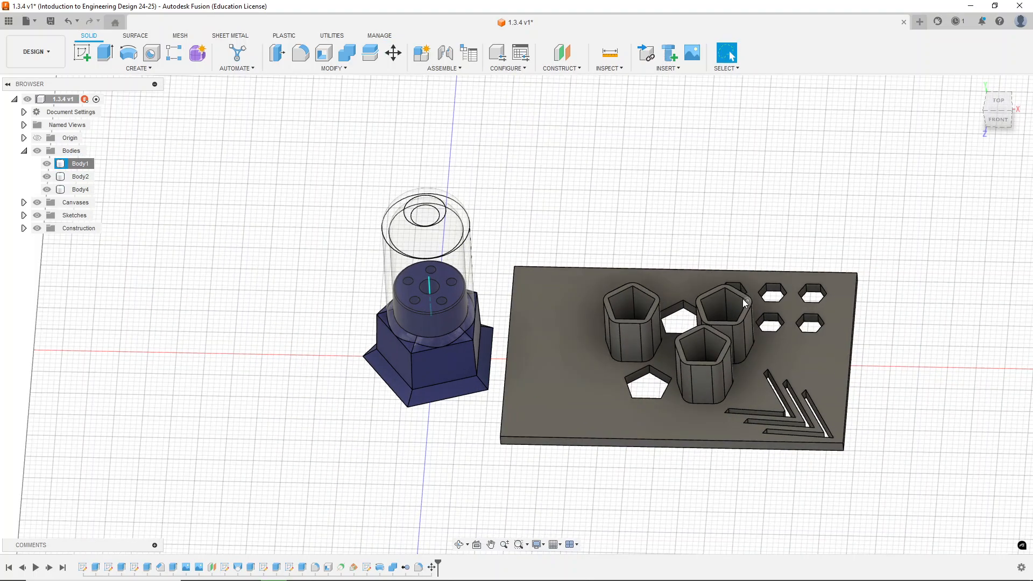
# Save the design as a new version with the description User Saved.
pyautogui.click(52, 22)
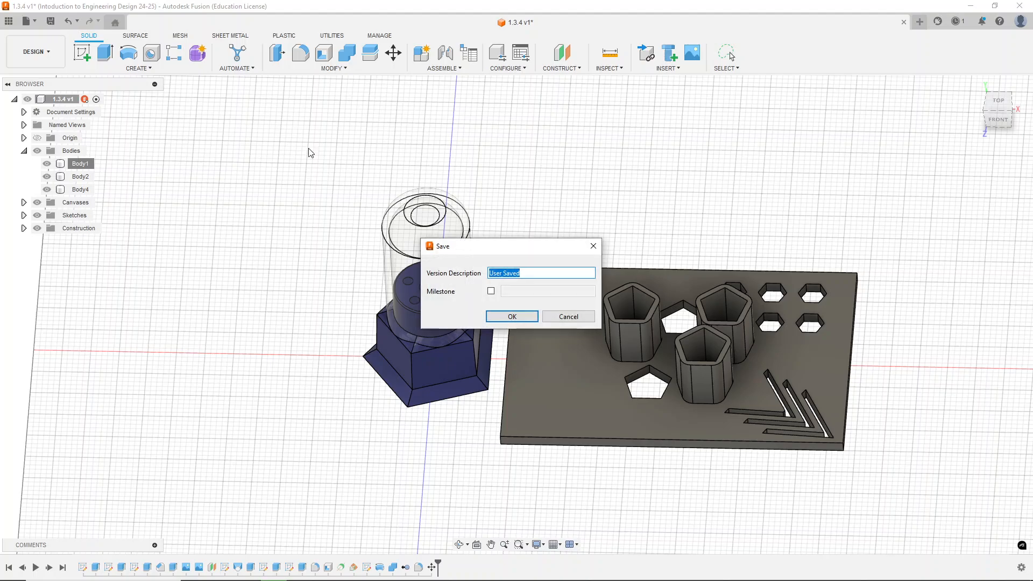
pyautogui.click(500, 317)
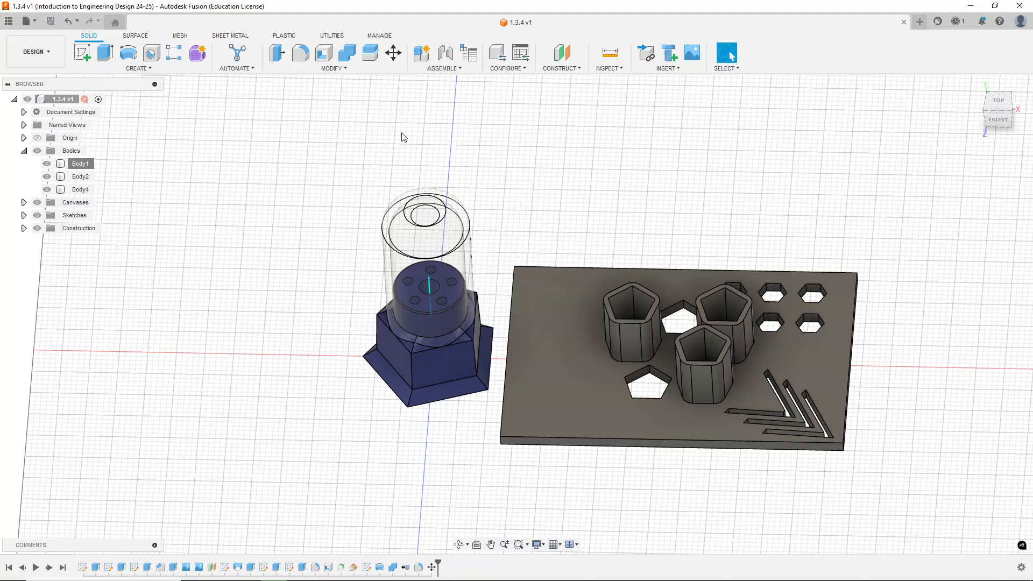
pyautogui.keyDown('shift'); pyautogui.moveTo(637, 246); pyautogui.dragTo(645, 240, button='middle'); pyautogui.keyUp('shift')
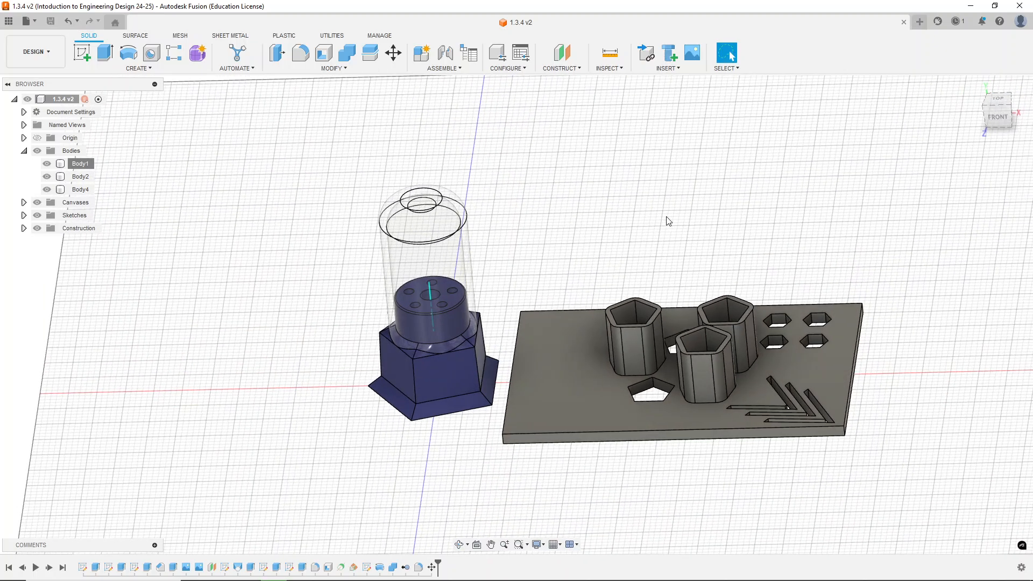